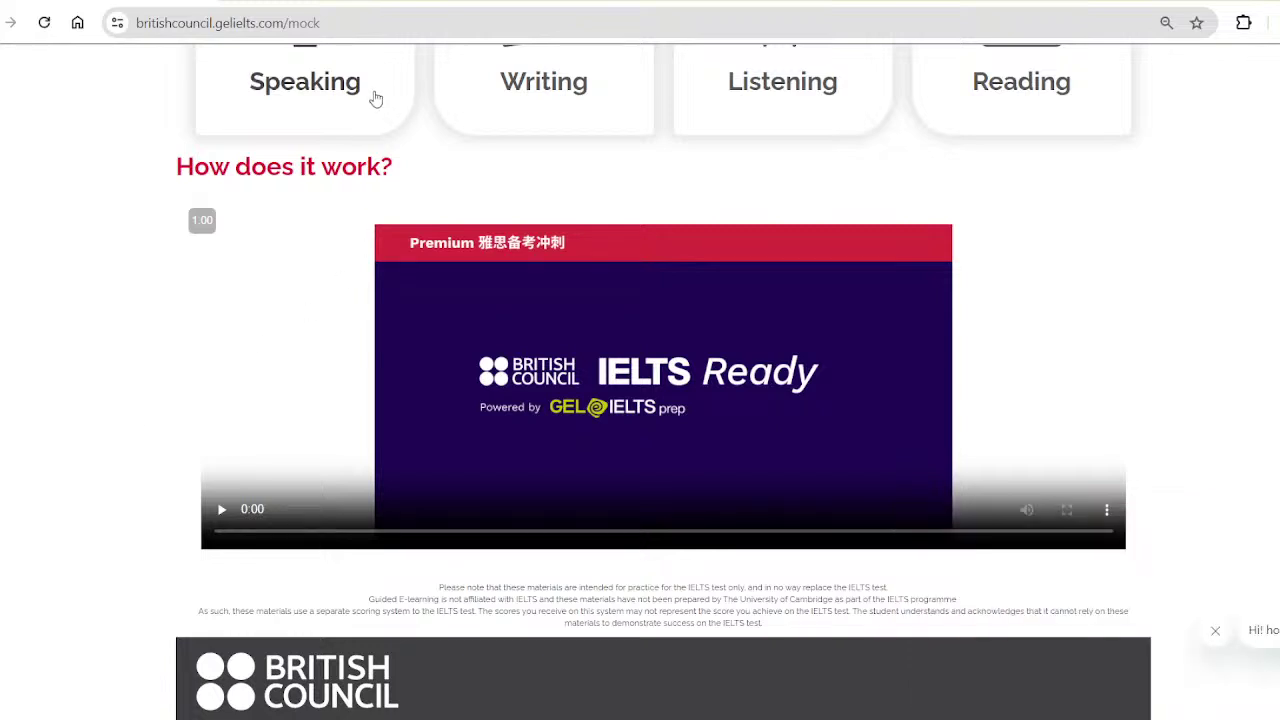
Open the Listening mock tests, filter them to Not done, and start the first available Full Listening test
{"action": "left_click", "coordinate": [836, 78]}
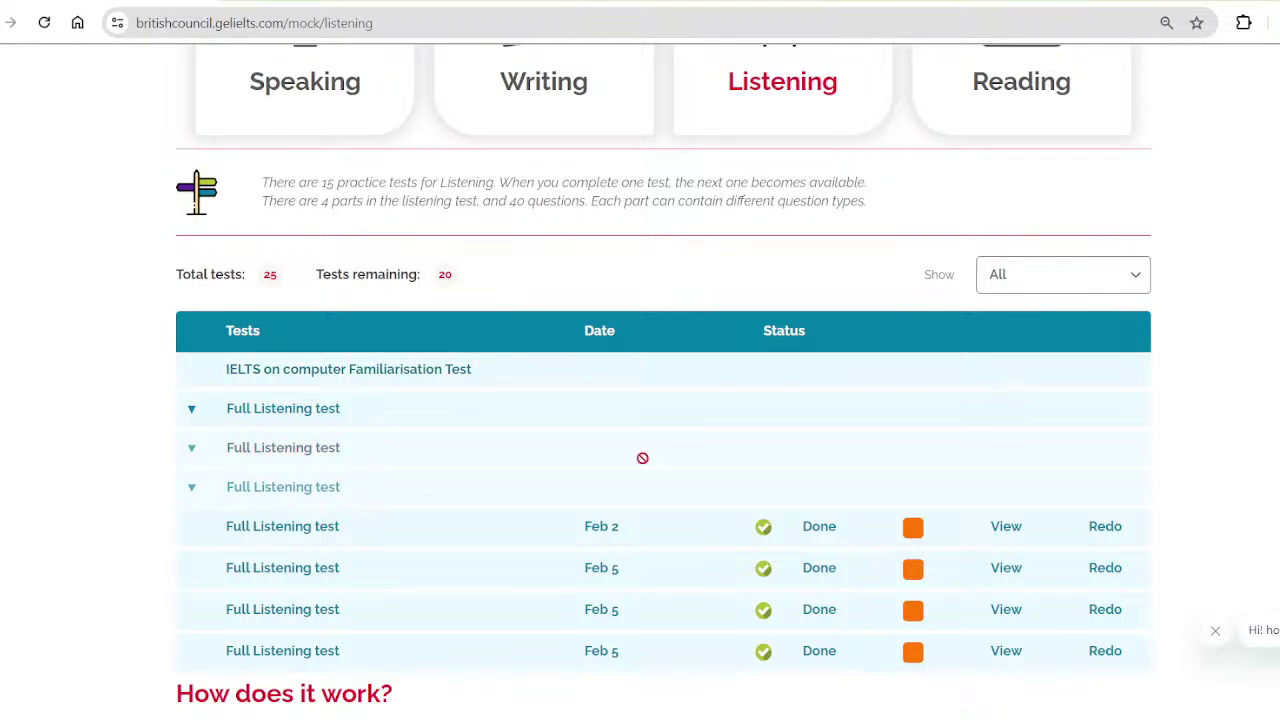
{"action": "left_click", "coordinate": [1117, 277]}
{"action": "left_click", "coordinate": [1018, 409]}
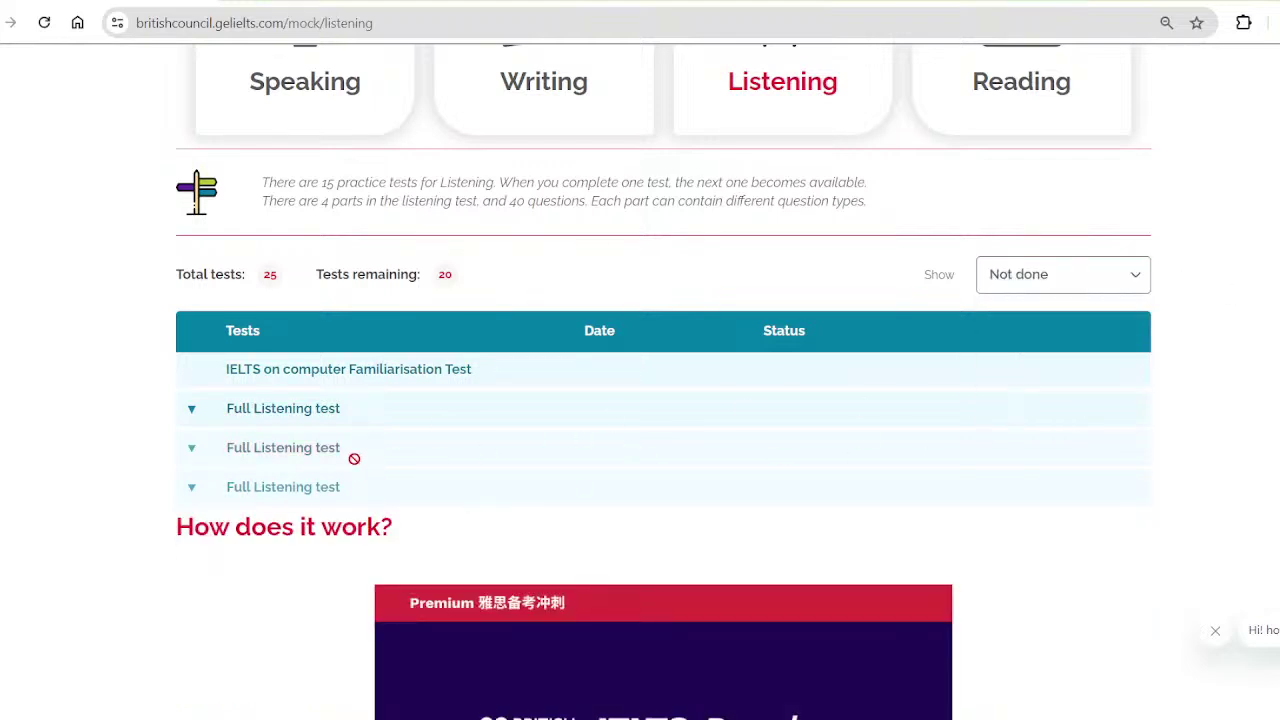
{"action": "left_click", "coordinate": [352, 428]}
{"action": "left_click", "coordinate": [345, 486]}
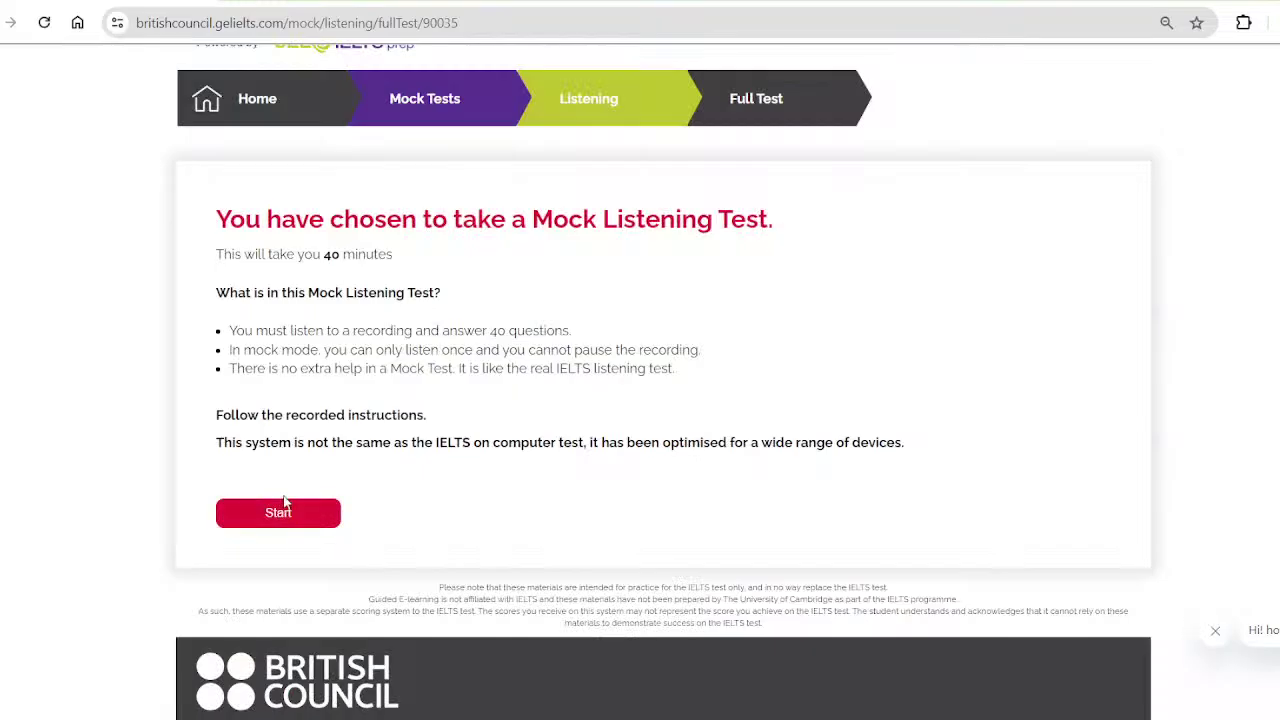
{"action": "left_click", "coordinate": [288, 512]}
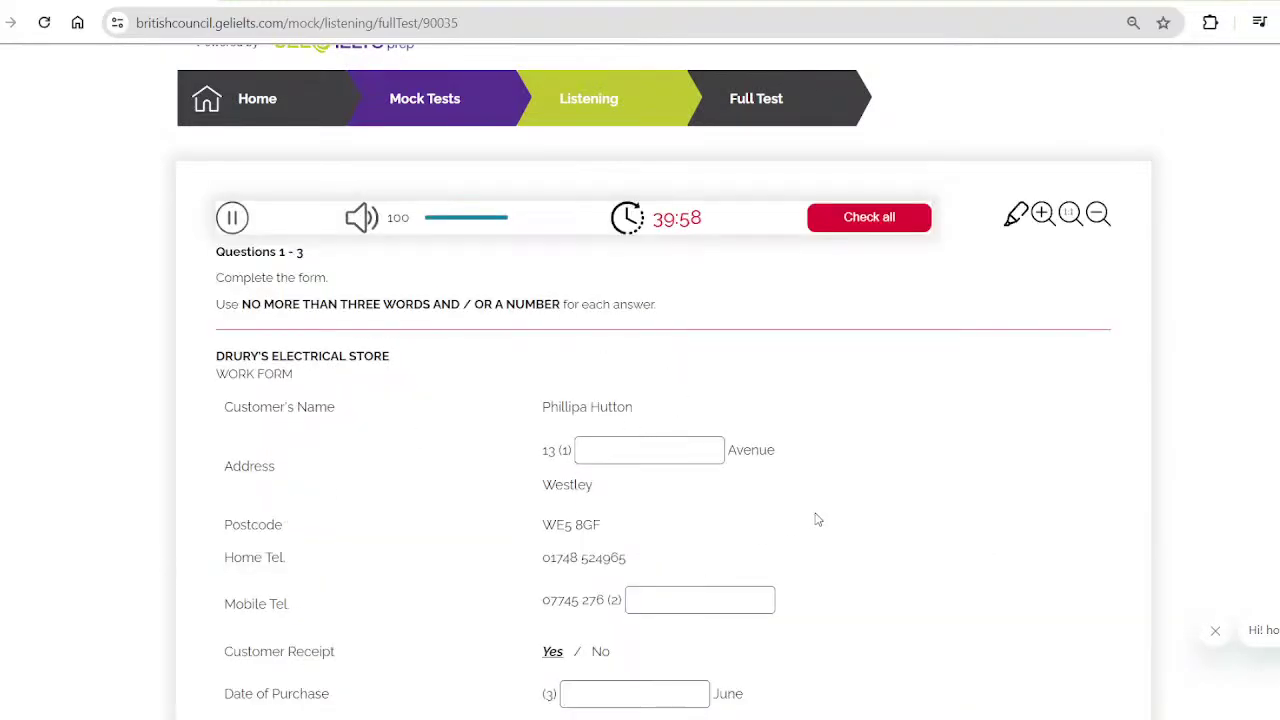
Examine the instructions and blanks of questions 1 to 3 on the Drury's Electrical Store work form
{"action": "scroll", "coordinate": [816, 518], "scroll_direction": "down", "scroll_amount": 1}
{"action": "scroll", "coordinate": [816, 518], "scroll_direction": "down", "scroll_amount": 2}
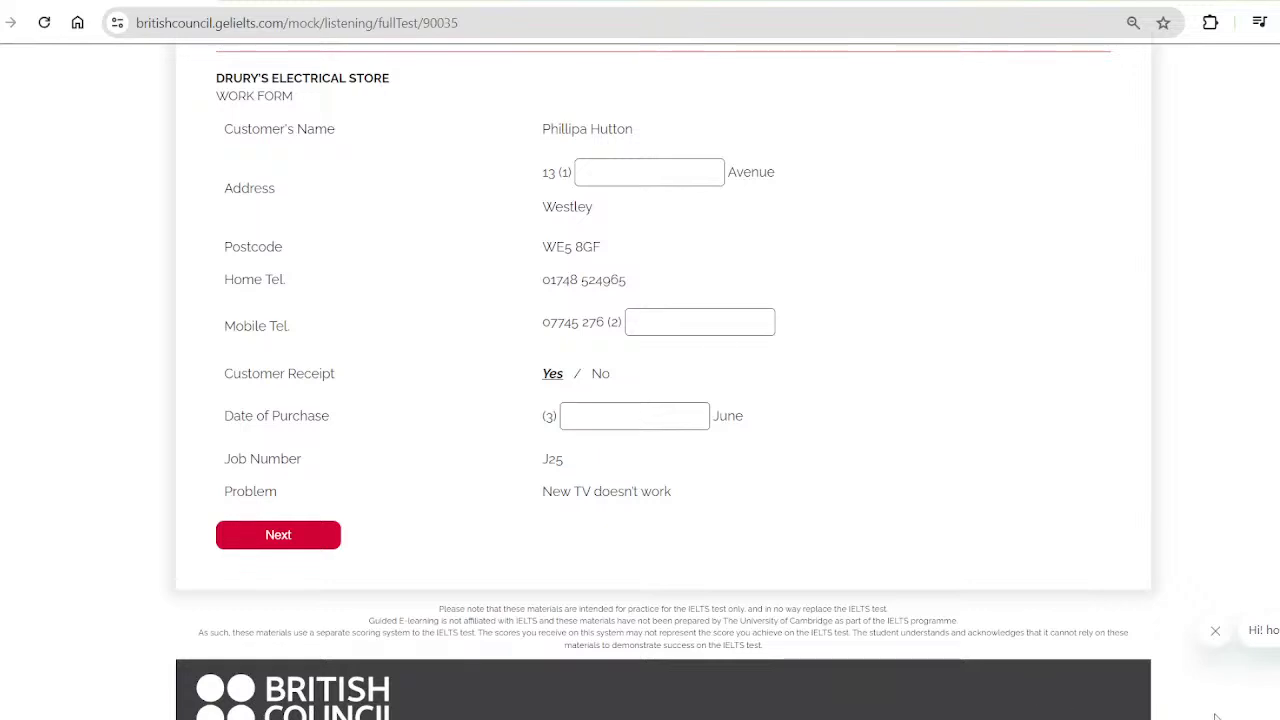
{"action": "scroll", "coordinate": [919, 484], "scroll_direction": "up", "scroll_amount": 1}
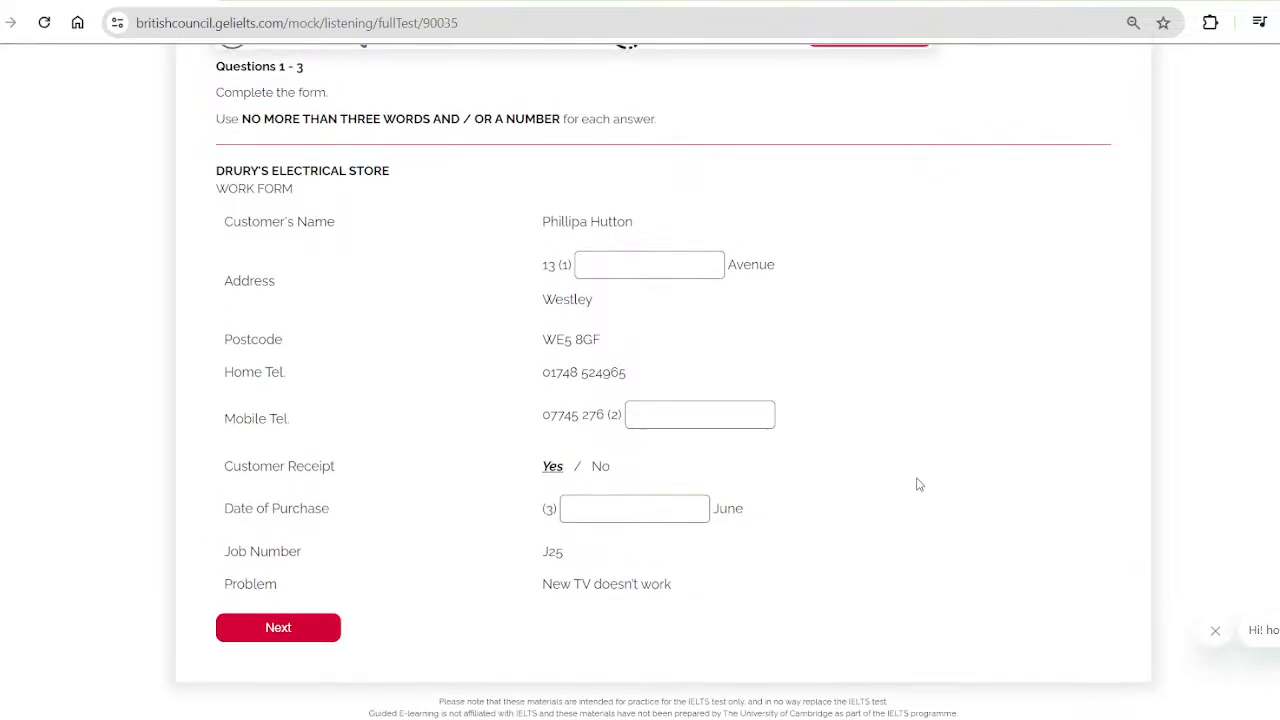
{"action": "scroll", "coordinate": [919, 484], "scroll_direction": "up", "scroll_amount": 1}
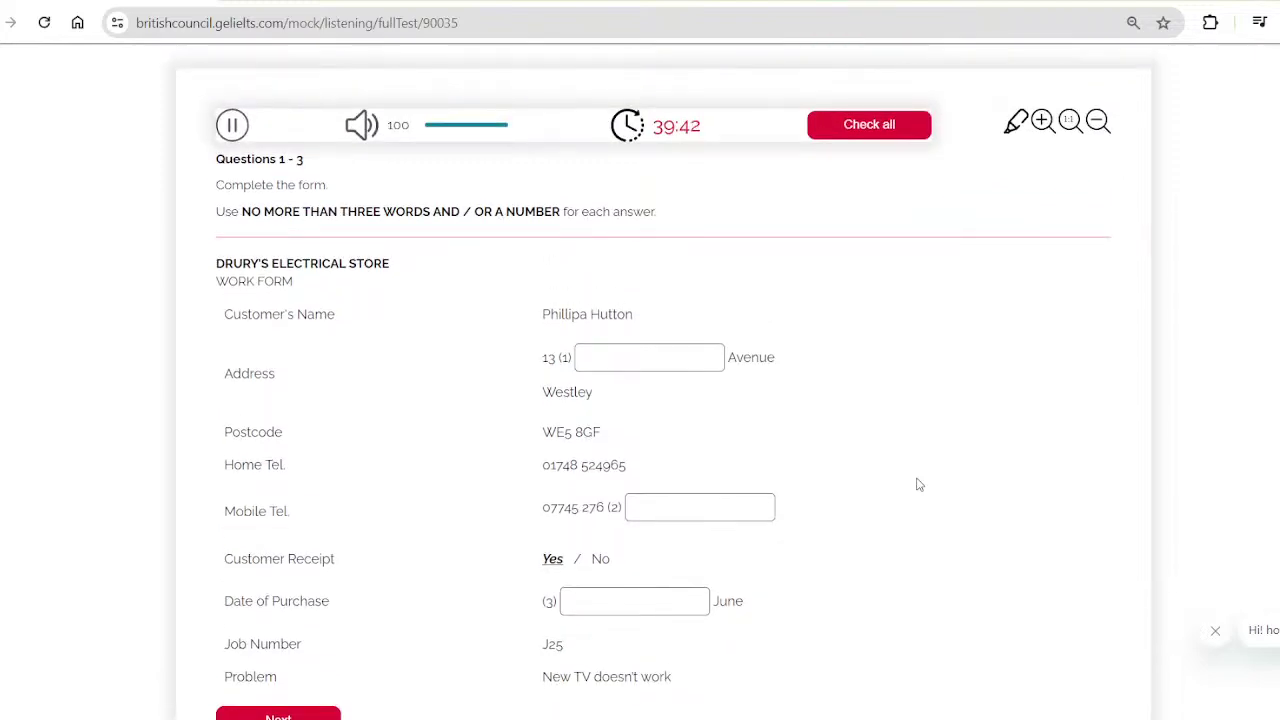
{"action": "scroll", "coordinate": [919, 484], "scroll_direction": "down", "scroll_amount": 1}
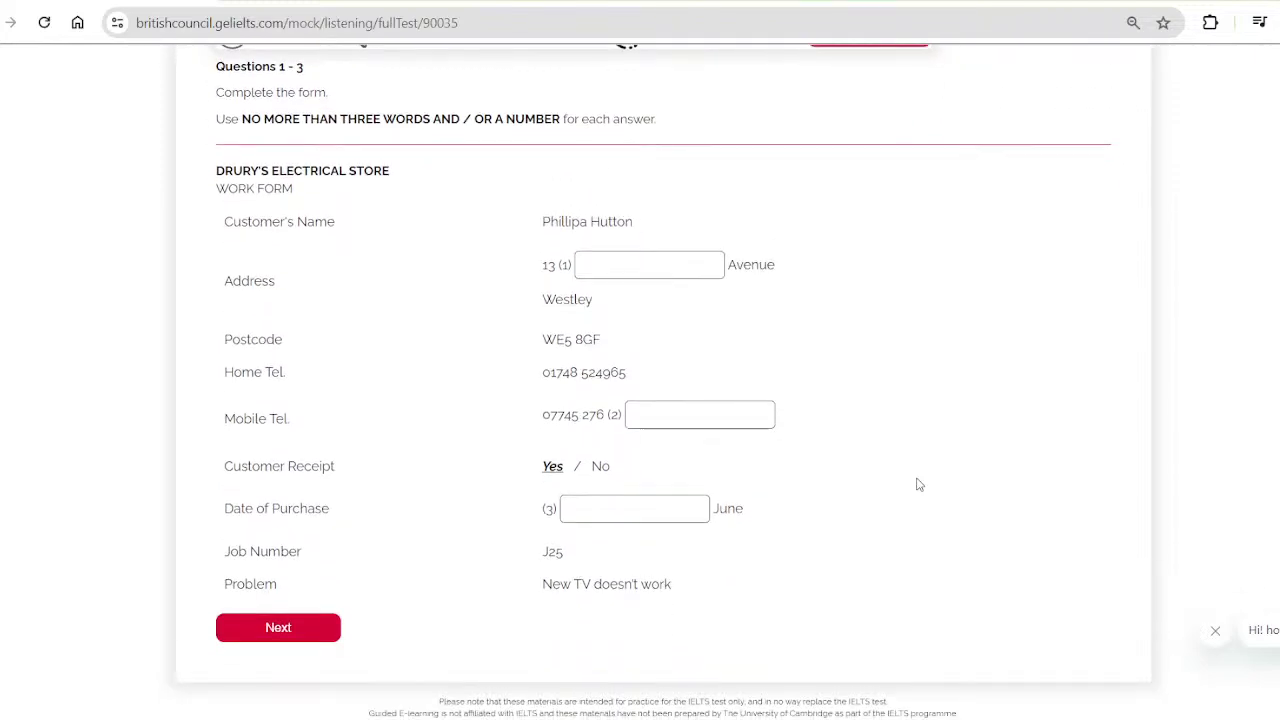
{"action": "scroll", "coordinate": [919, 484], "scroll_direction": "up", "scroll_amount": 3}
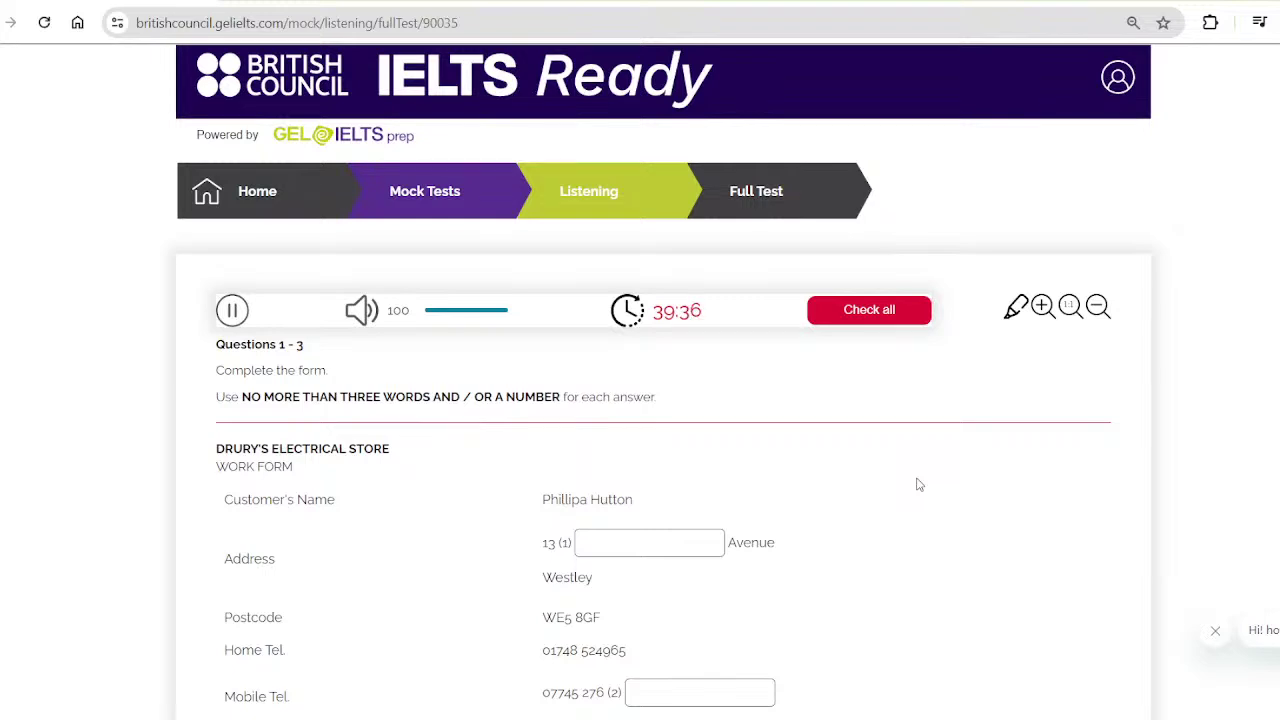
{"action": "scroll", "coordinate": [919, 484], "scroll_direction": "down", "scroll_amount": 2}
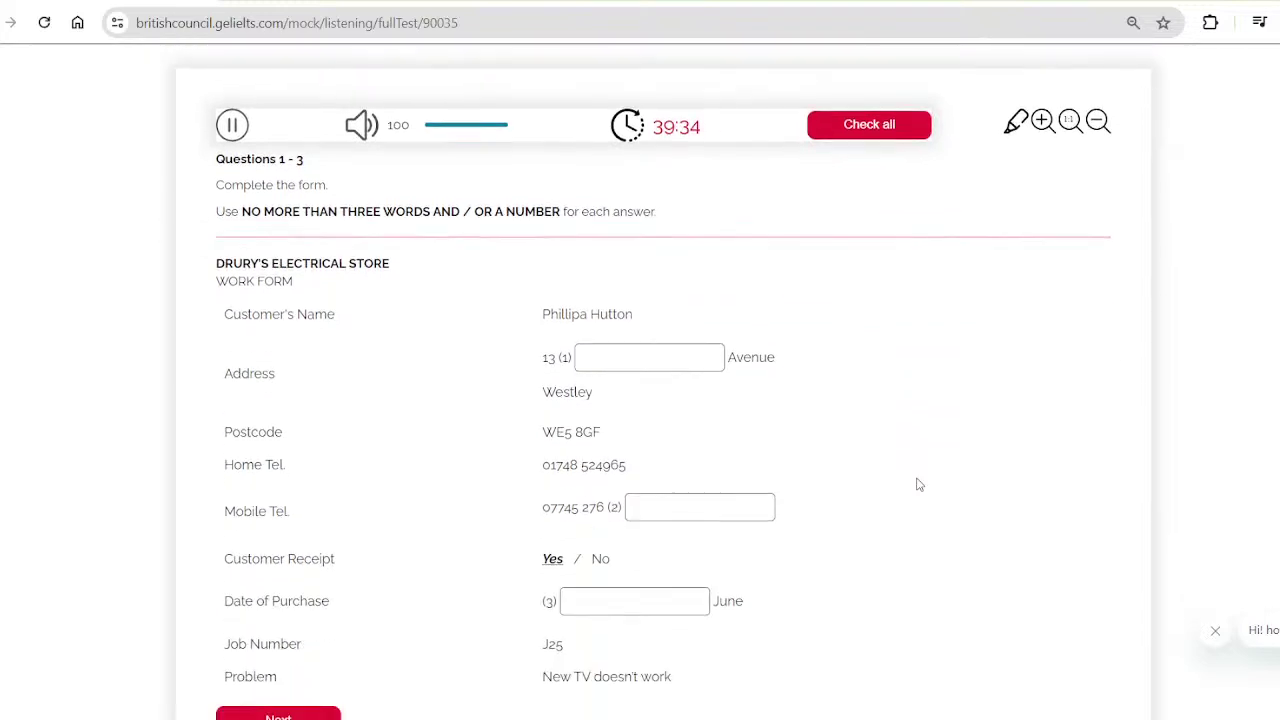
{"action": "scroll", "coordinate": [919, 484], "scroll_direction": "down", "scroll_amount": 1}
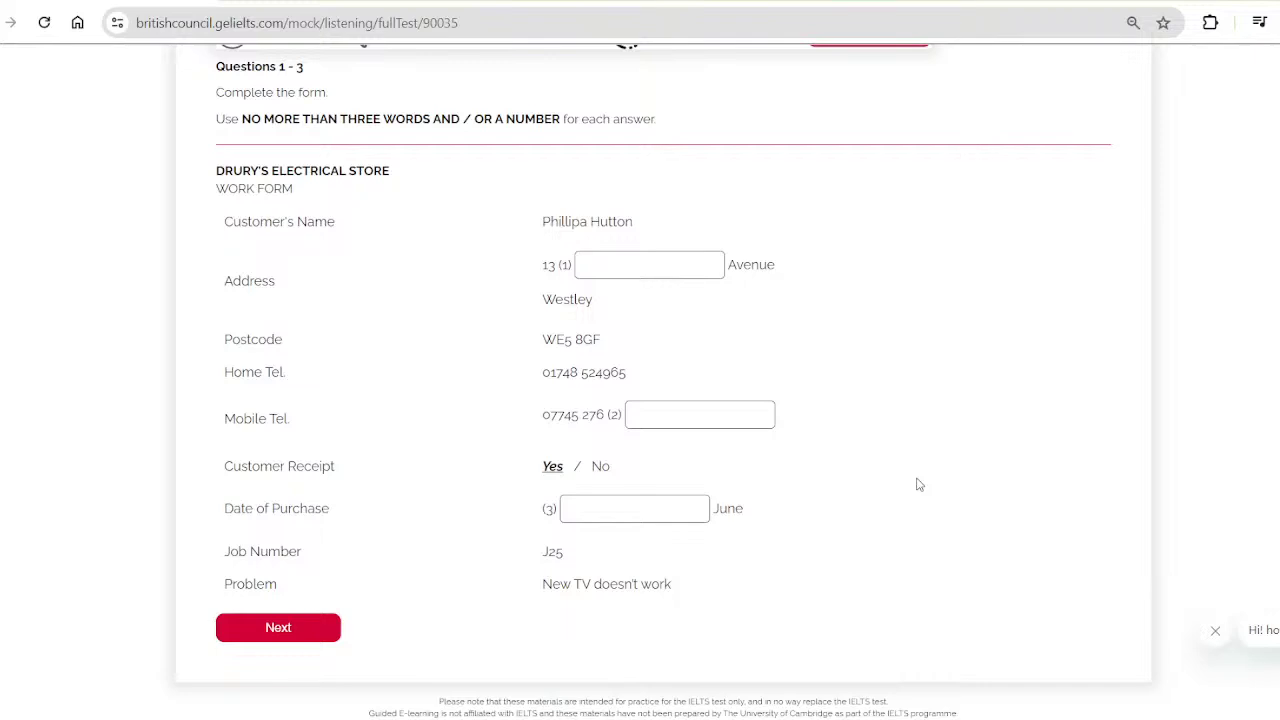
{"action": "scroll", "coordinate": [919, 484], "scroll_direction": "up", "scroll_amount": 1}
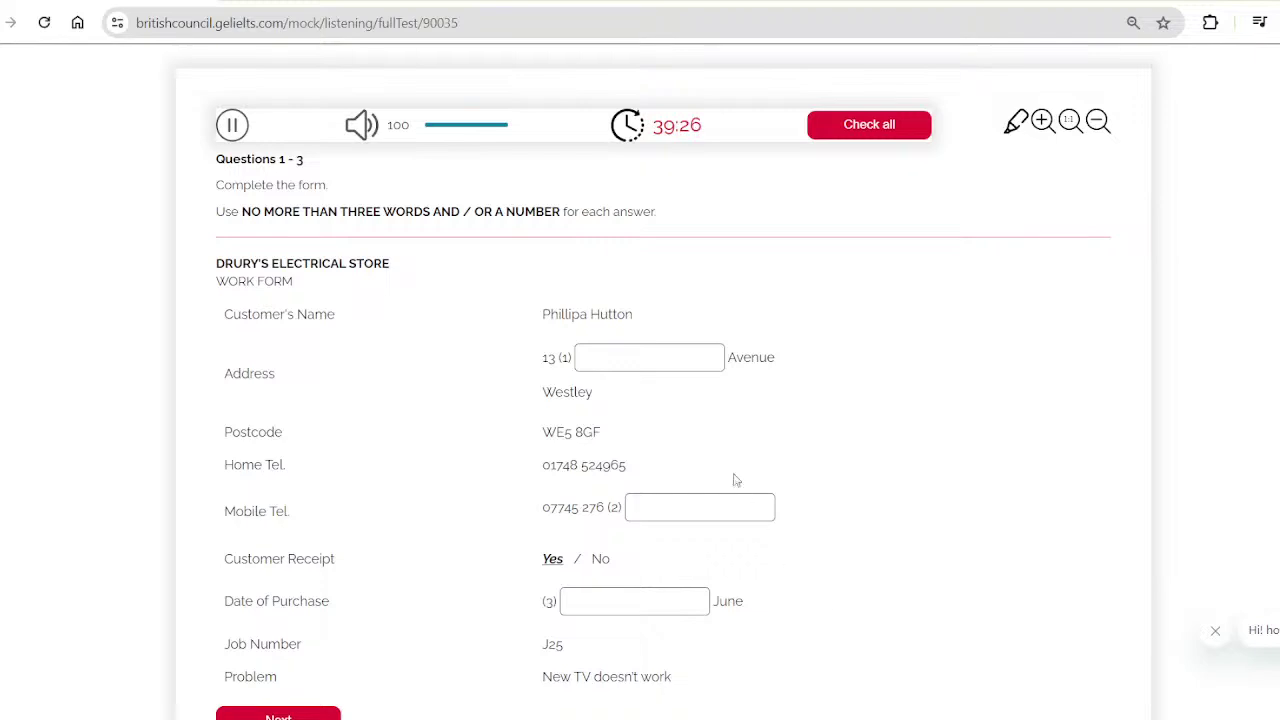
{"action": "scroll", "coordinate": [786, 420], "scroll_direction": "down", "scroll_amount": 1}
{"action": "scroll", "coordinate": [786, 420], "scroll_direction": "up", "scroll_amount": 1}
Leave the Drury's Electrical Store test without answering and return to the Listening mock test list
{"action": "left_click", "coordinate": [688, 358]}
{"action": "scroll", "coordinate": [684, 429], "scroll_direction": "down", "scroll_amount": 2}
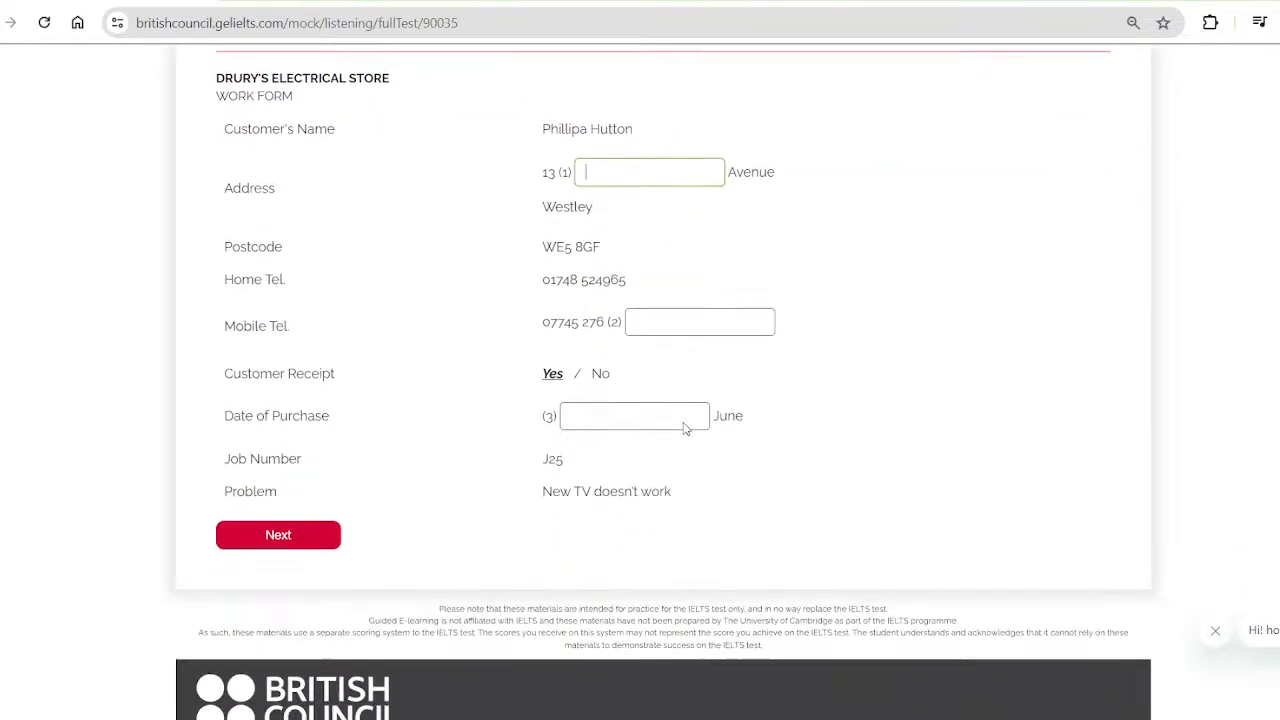
{"action": "left_click", "coordinate": [680, 410]}
{"action": "scroll", "coordinate": [678, 407], "scroll_direction": "down", "scroll_amount": 1}
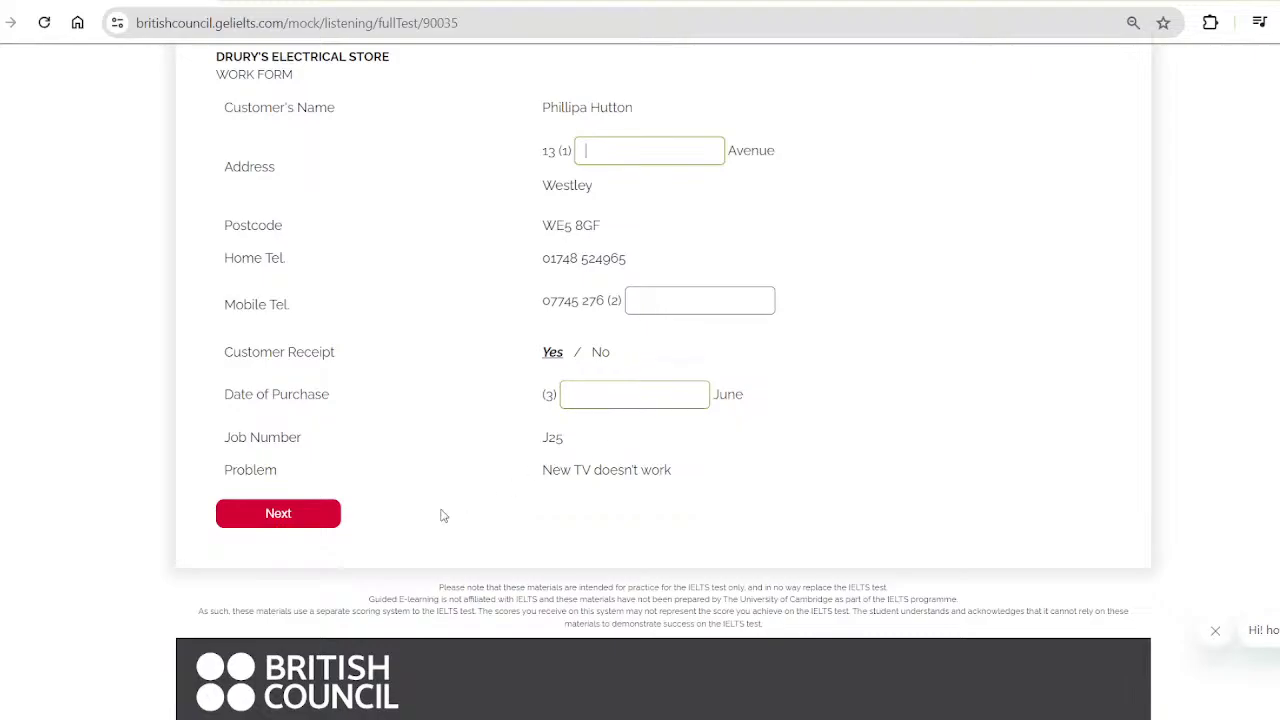
{"action": "scroll", "coordinate": [440, 514], "scroll_direction": "up", "scroll_amount": 4}
{"action": "left_click", "coordinate": [680, 243]}
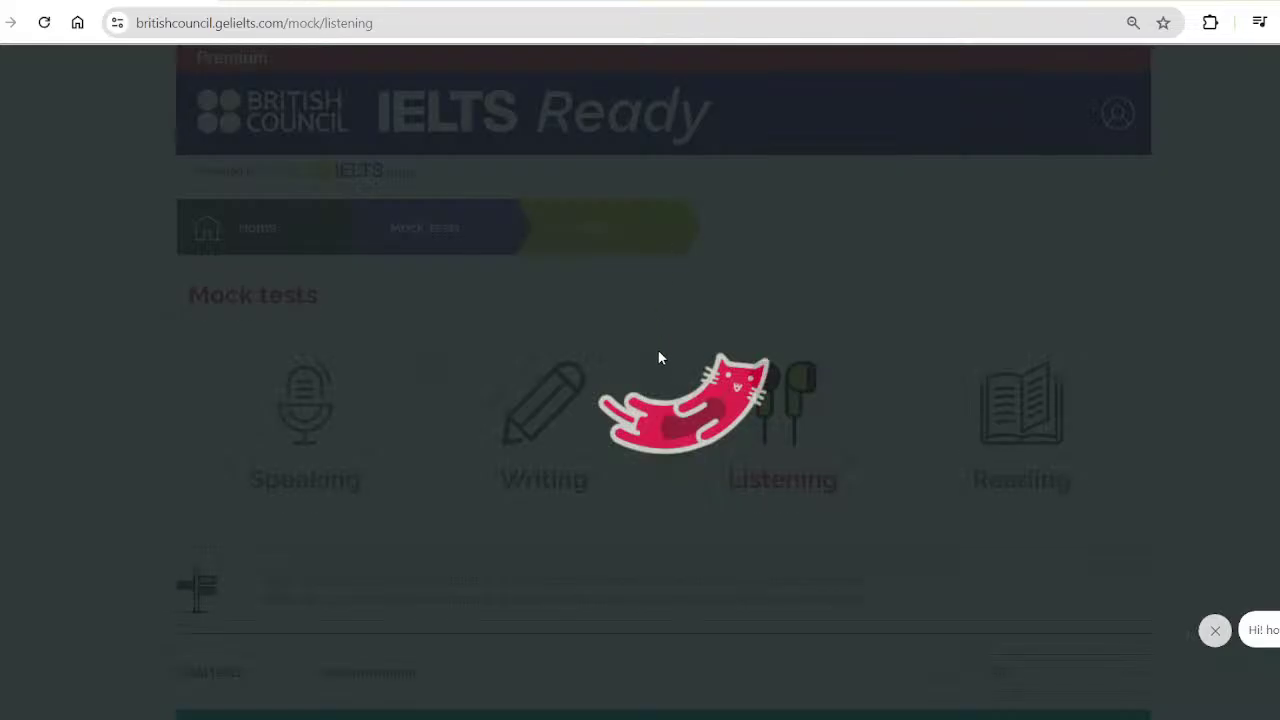
Filter the Listening tests to Not done again and restart the first available Full Listening test
{"action": "scroll", "coordinate": [963, 460], "scroll_direction": "down", "scroll_amount": 4}
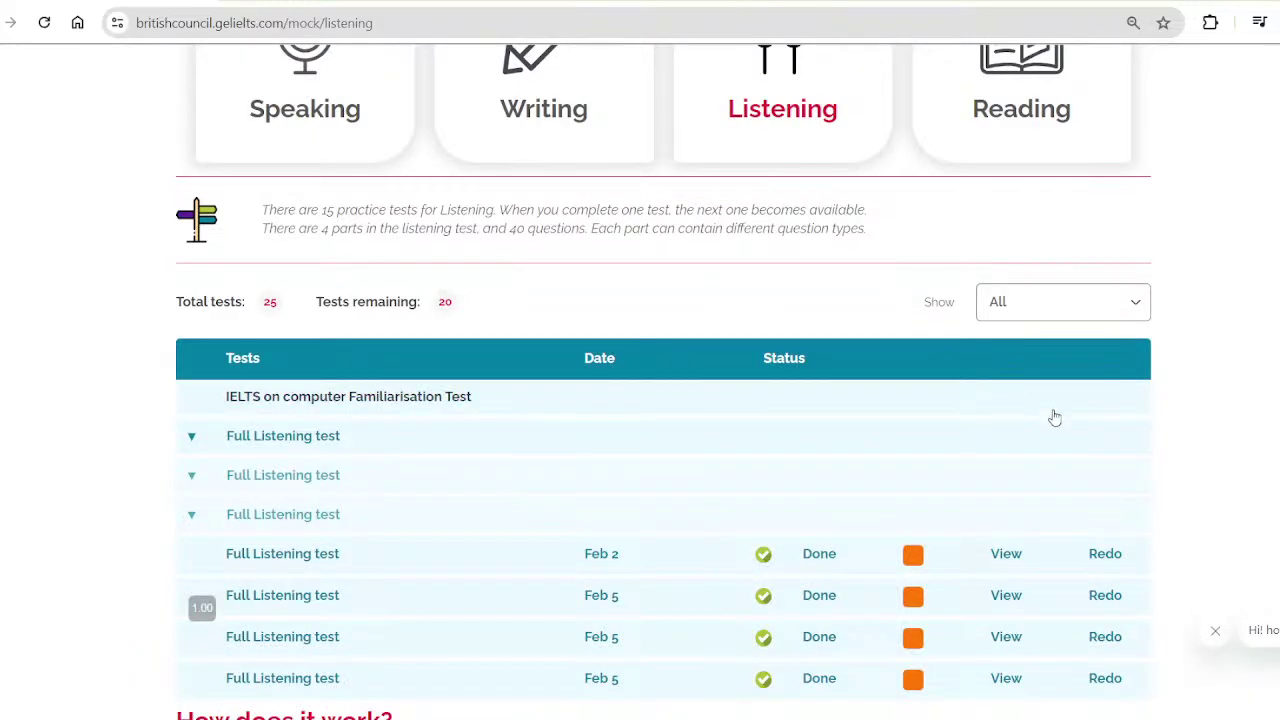
{"action": "left_click", "coordinate": [1094, 305]}
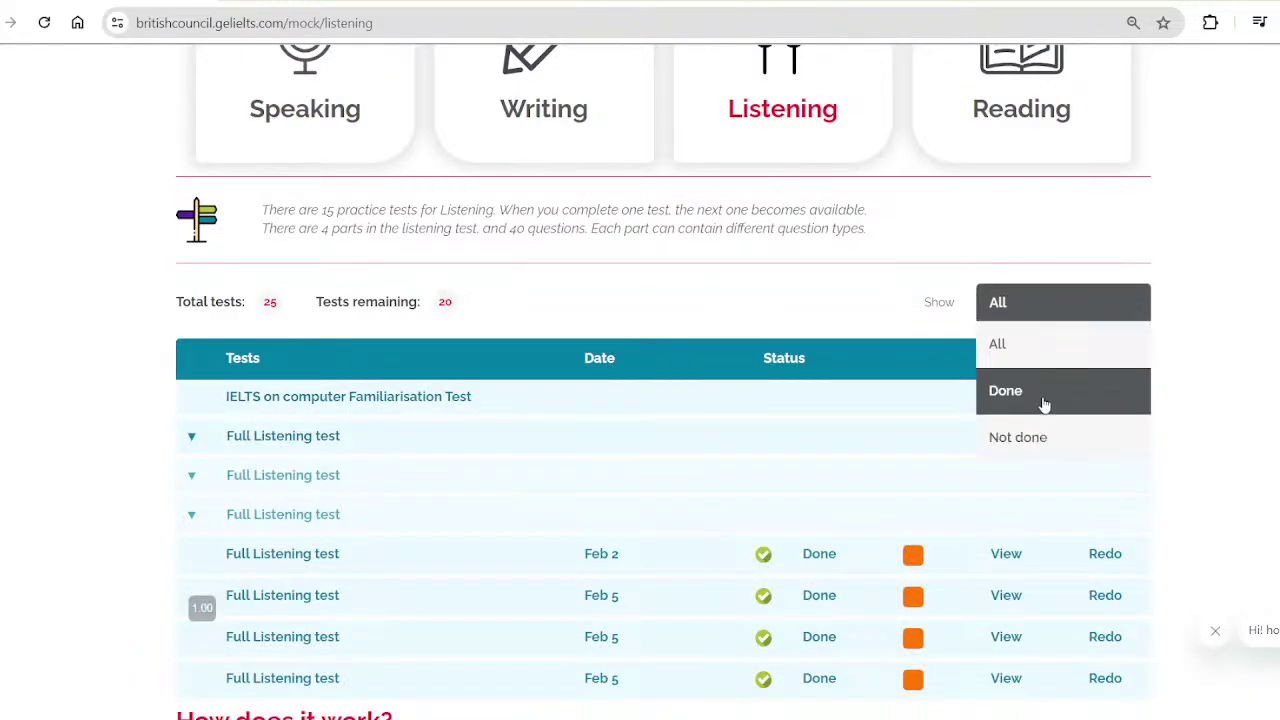
{"action": "left_click", "coordinate": [1038, 437]}
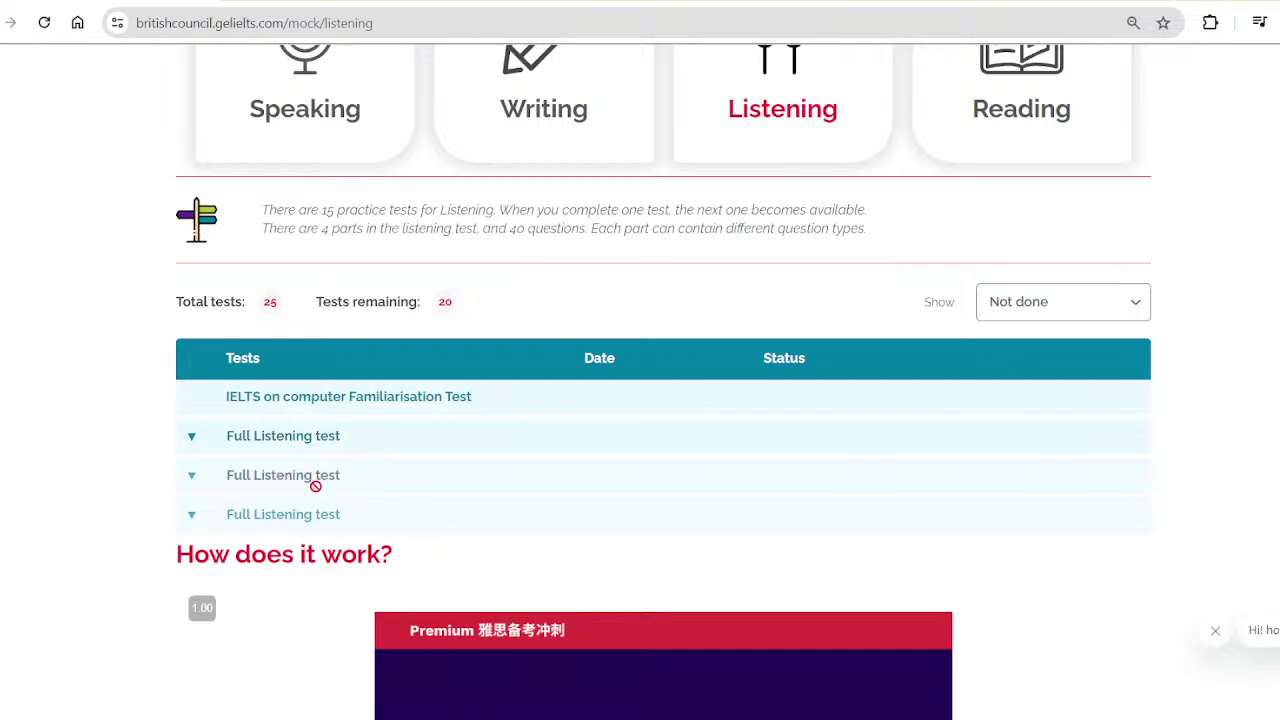
{"action": "left_click", "coordinate": [335, 448]}
{"action": "left_click", "coordinate": [328, 514]}
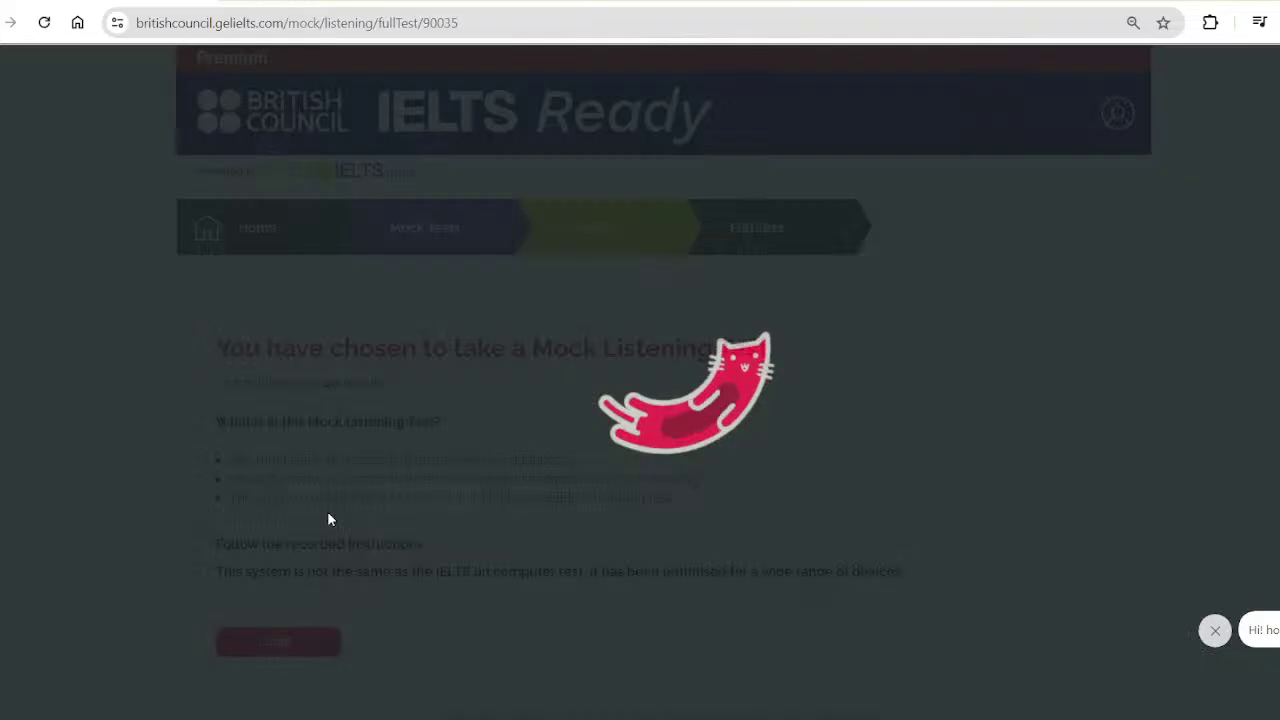
{"action": "left_click", "coordinate": [295, 650]}
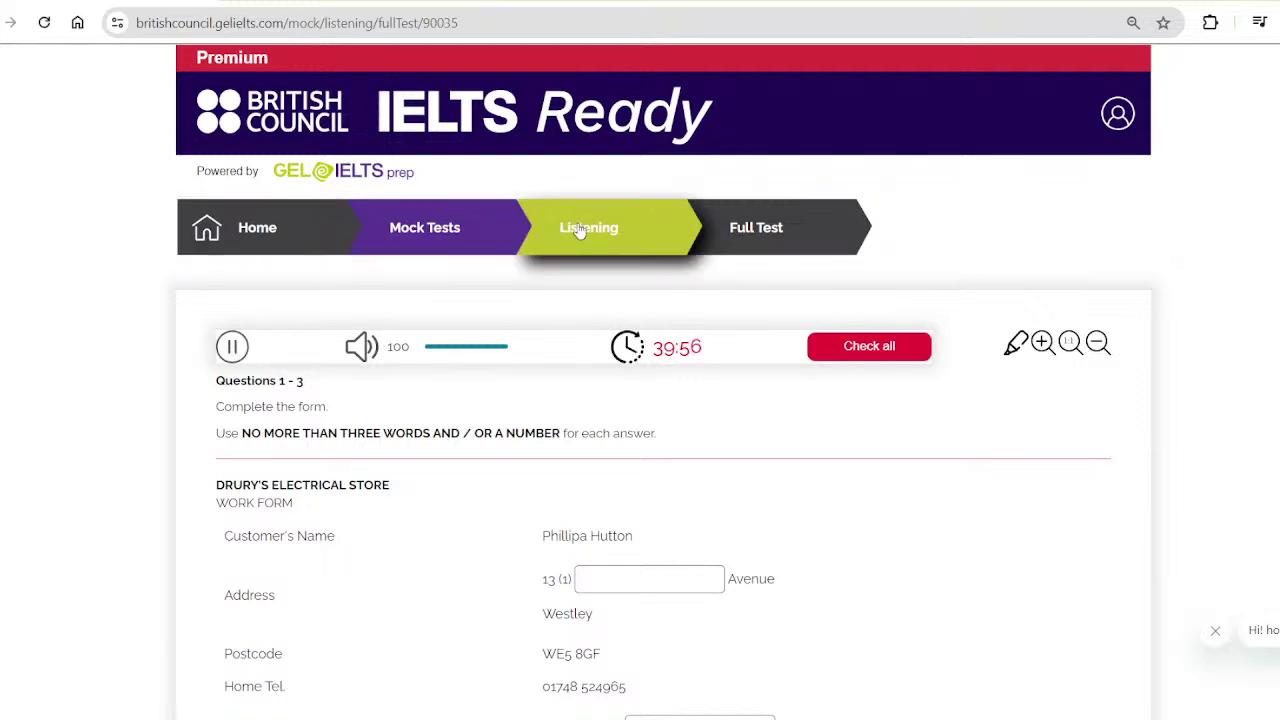
Submit the whole Drury's Electrical Store test with its answers blank and look through the results page
{"action": "left_click", "coordinate": [853, 352]}
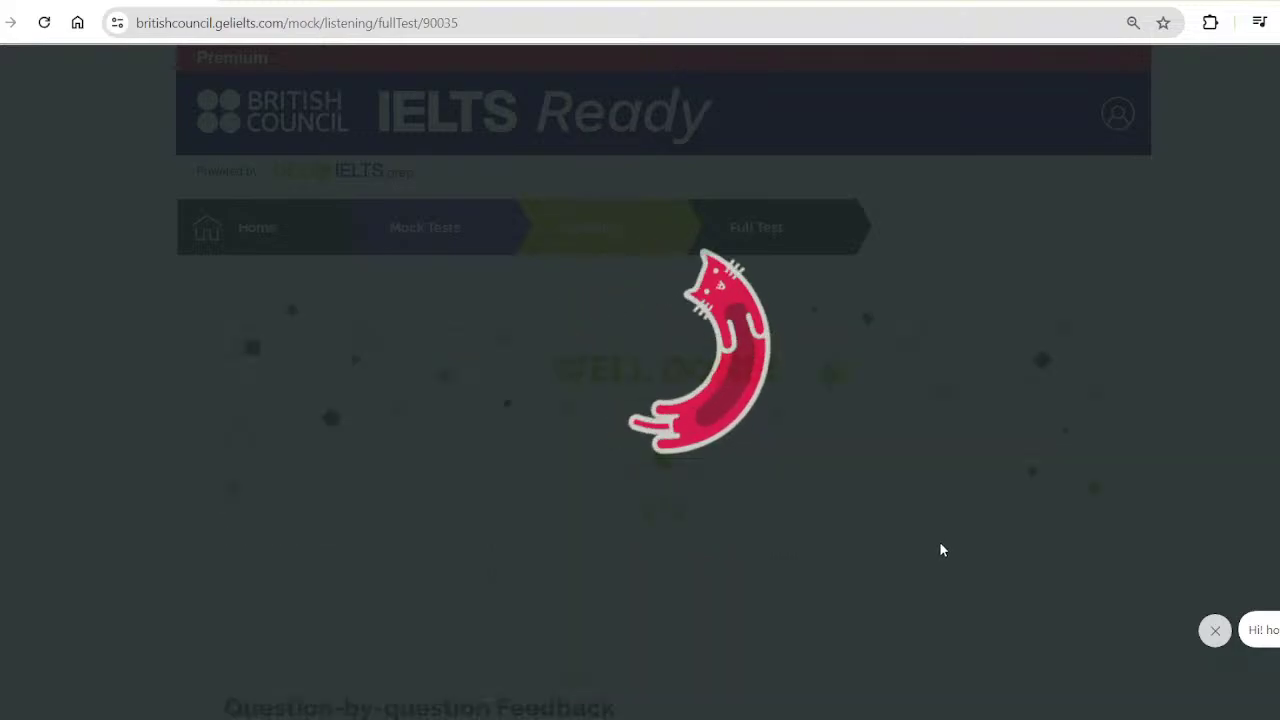
{"action": "scroll", "coordinate": [900, 500], "scroll_direction": "down", "scroll_amount": 4}
{"action": "scroll", "coordinate": [884, 516], "scroll_direction": "down", "scroll_amount": 2}
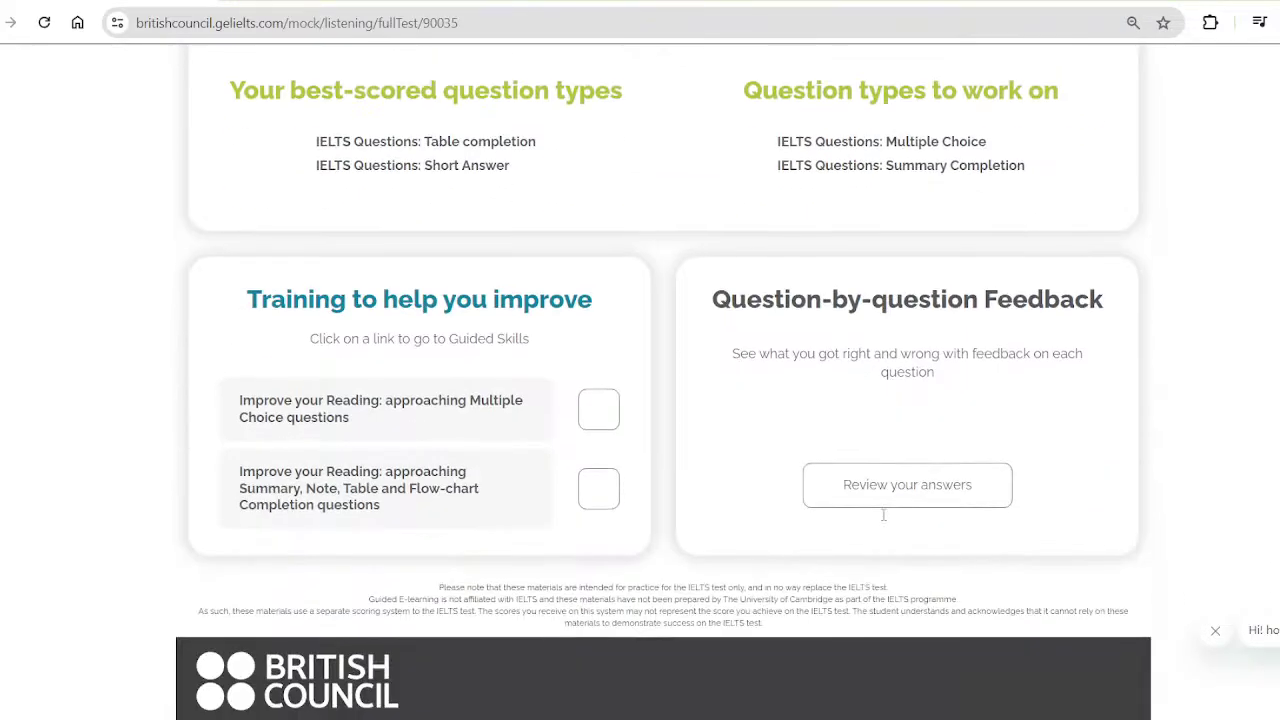
{"action": "scroll", "coordinate": [823, 474], "scroll_direction": "up", "scroll_amount": 5}
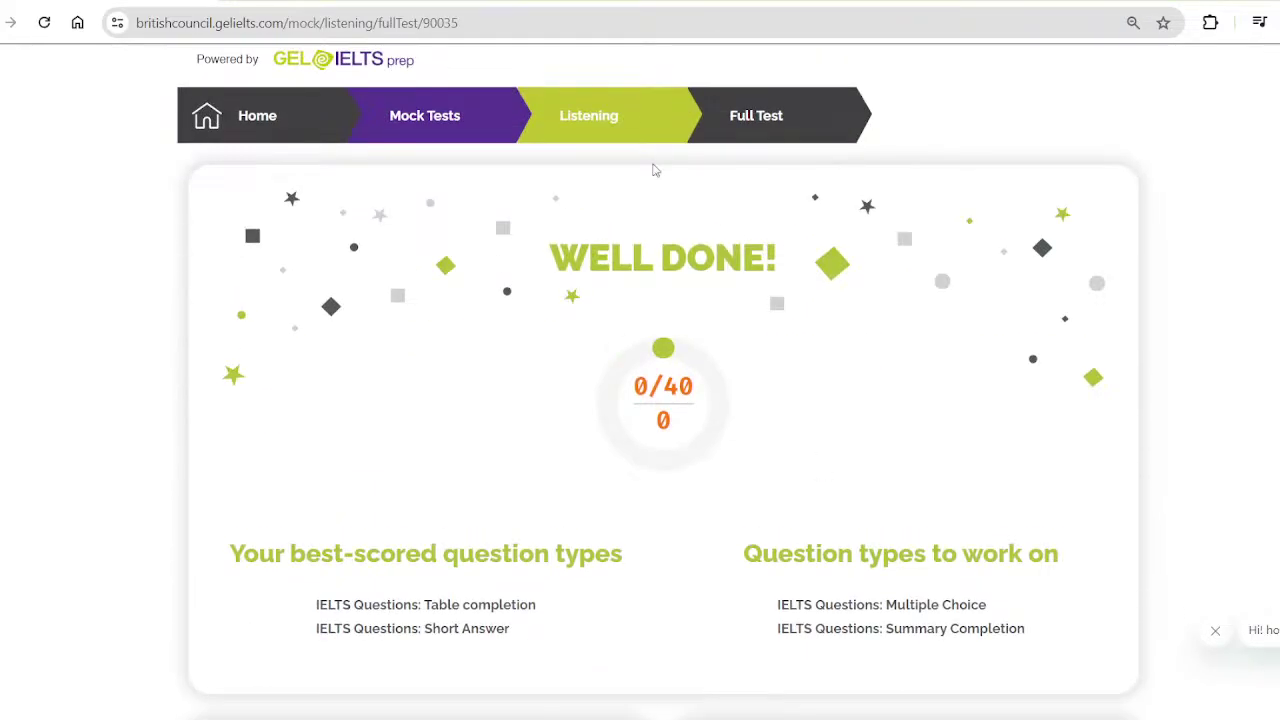
Go back to the Listening list, show only Not done tests, and start the next Full Listening test
{"action": "left_click", "coordinate": [636, 126]}
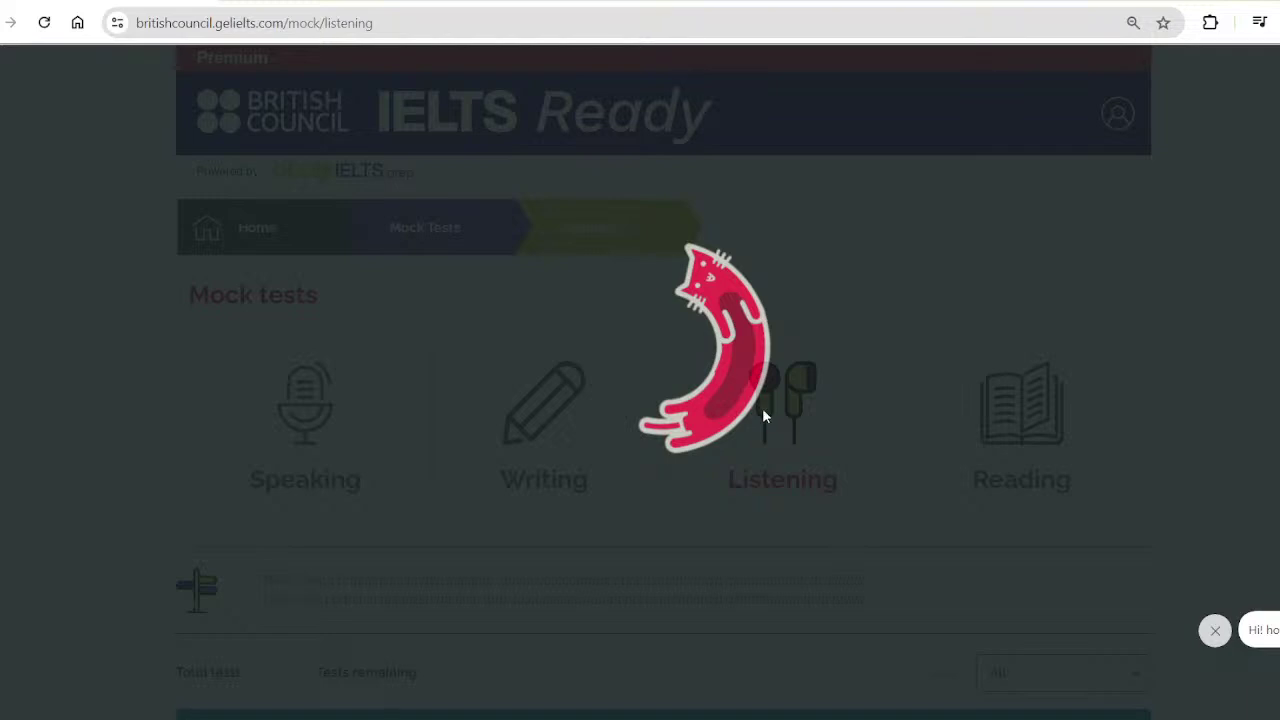
{"action": "scroll", "coordinate": [934, 411], "scroll_direction": "down", "scroll_amount": 4}
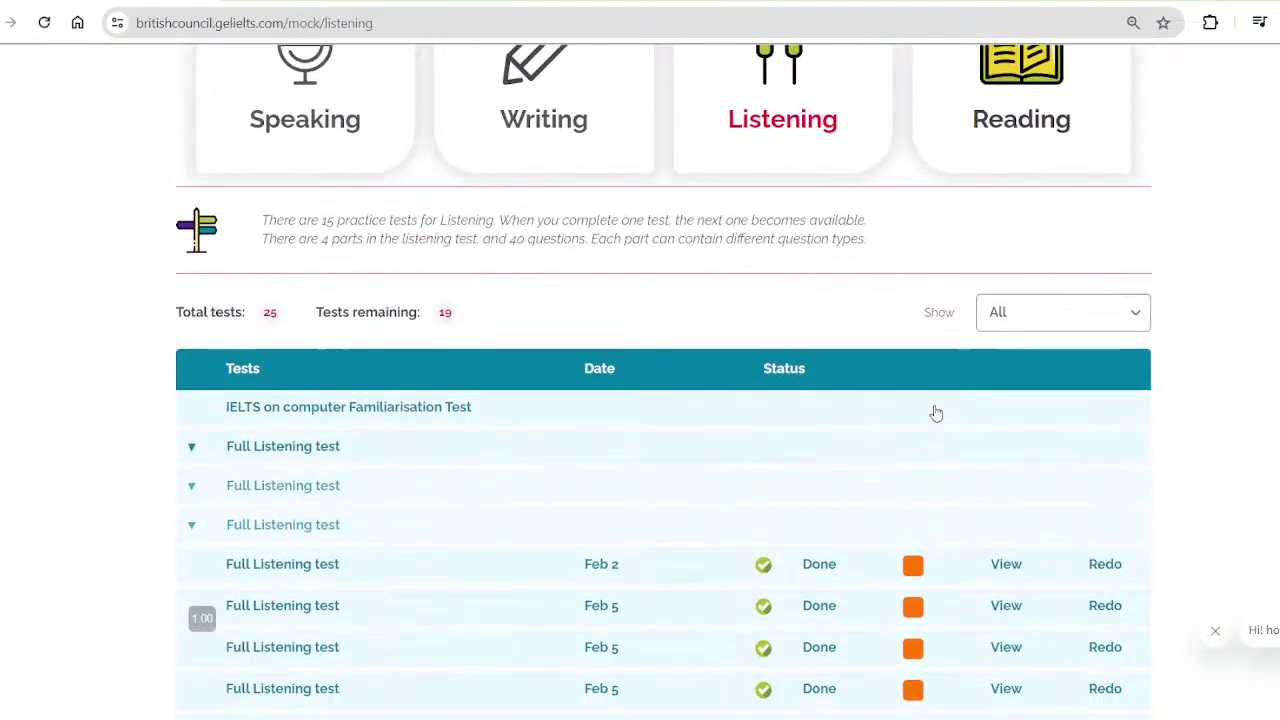
{"action": "left_click", "coordinate": [1040, 302]}
{"action": "left_click", "coordinate": [1020, 437]}
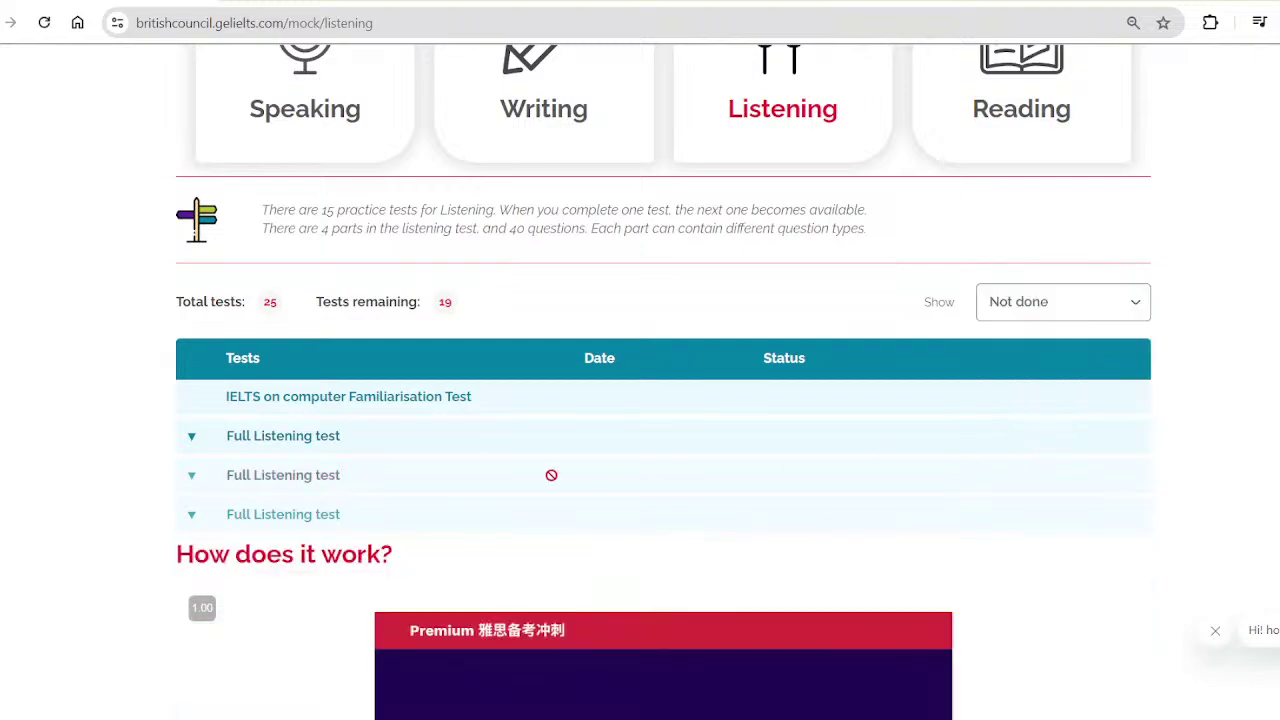
{"action": "left_click", "coordinate": [354, 440]}
{"action": "left_click", "coordinate": [354, 524]}
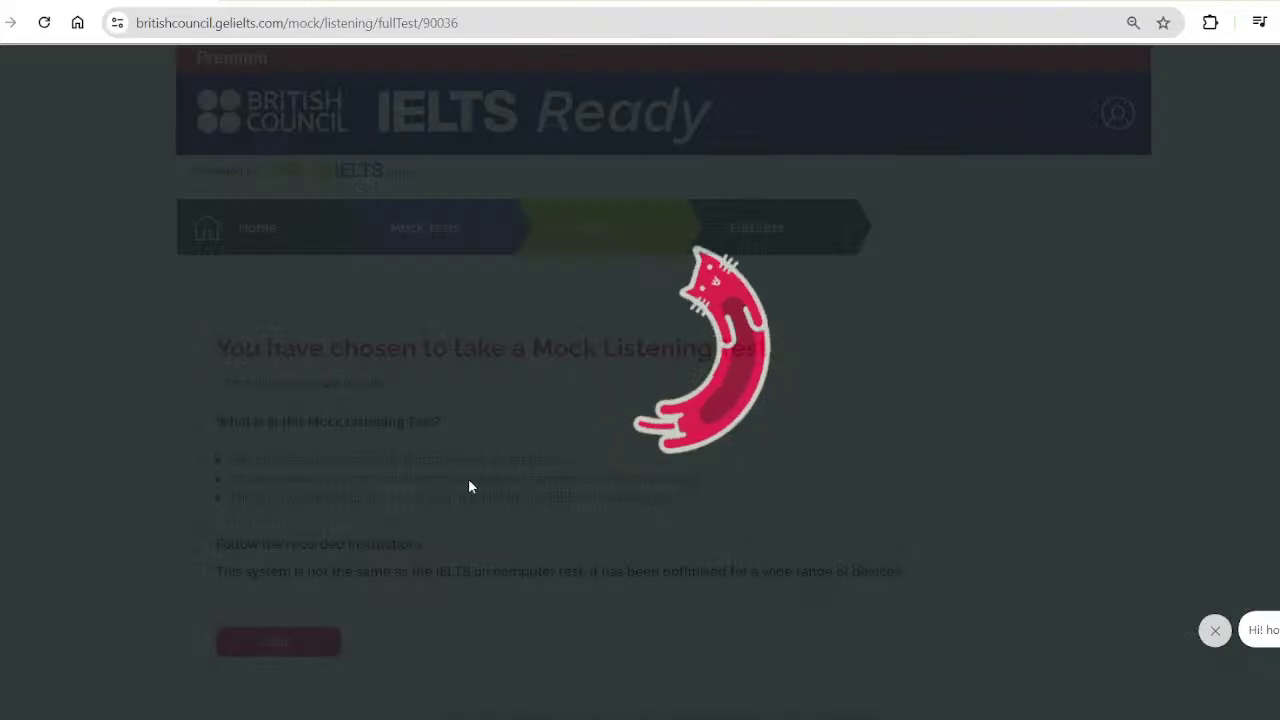
{"action": "scroll", "coordinate": [293, 512], "scroll_direction": "down", "scroll_amount": 2}
{"action": "left_click", "coordinate": [283, 512]}
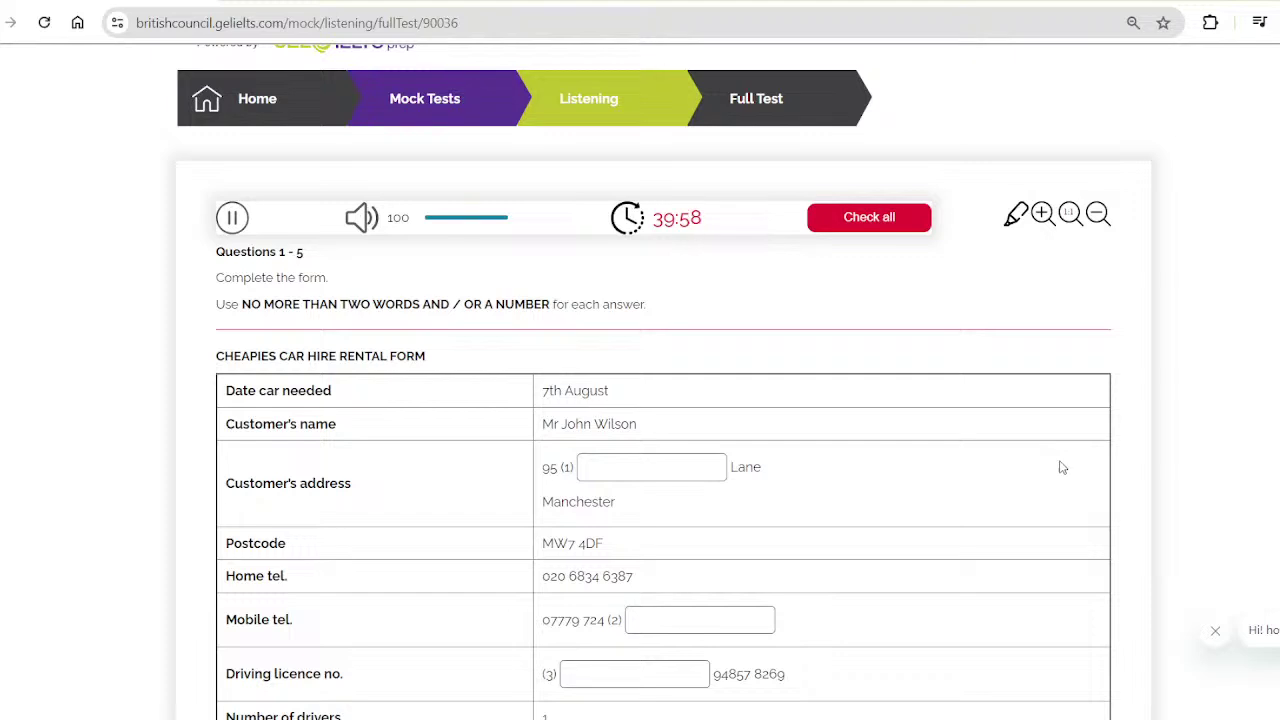
Complete questions 1 and 2 of the Cheapies car hire rental form with the missing street name and the last mobile number digits
{"action": "scroll", "coordinate": [1089, 477], "scroll_direction": "down", "scroll_amount": 2}
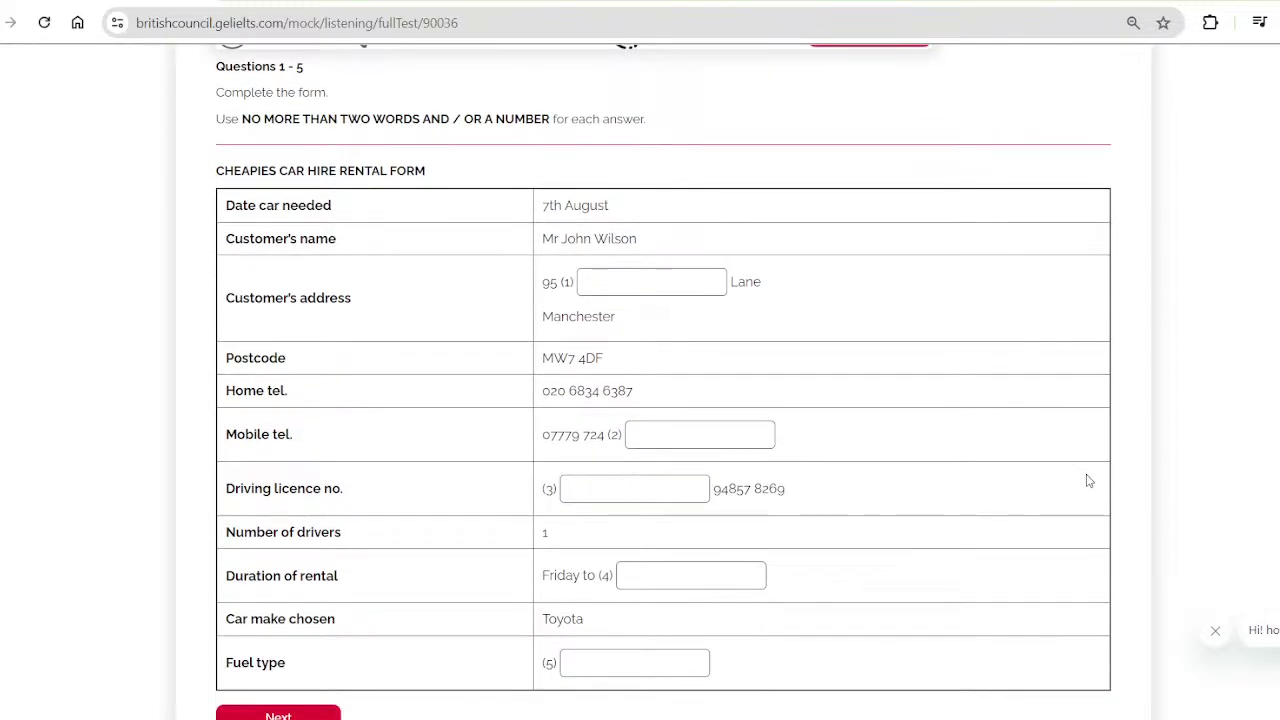
{"action": "scroll", "coordinate": [1089, 477], "scroll_direction": "up", "scroll_amount": 1}
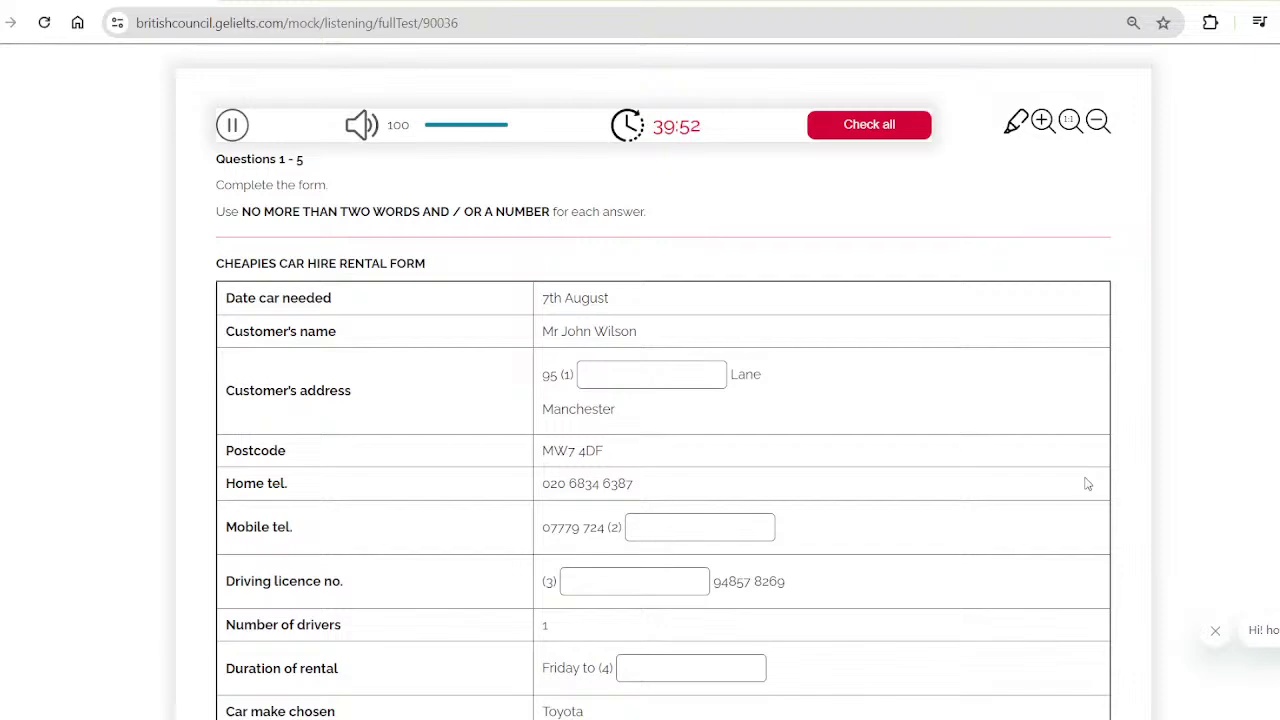
{"action": "scroll", "coordinate": [1088, 484], "scroll_direction": "down", "scroll_amount": 1}
{"action": "scroll", "coordinate": [1088, 484], "scroll_direction": "up", "scroll_amount": 1}
{"action": "scroll", "coordinate": [1088, 484], "scroll_direction": "down", "scroll_amount": 1}
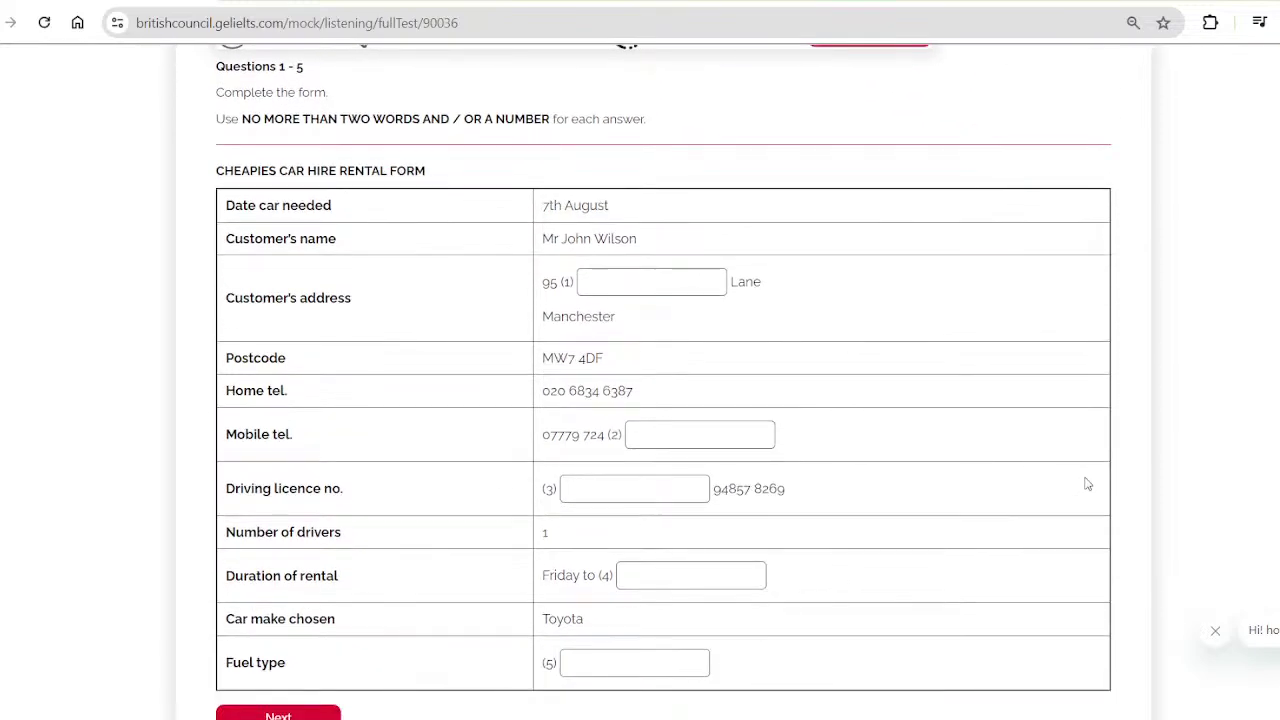
{"action": "scroll", "coordinate": [1088, 484], "scroll_direction": "down", "scroll_amount": 1}
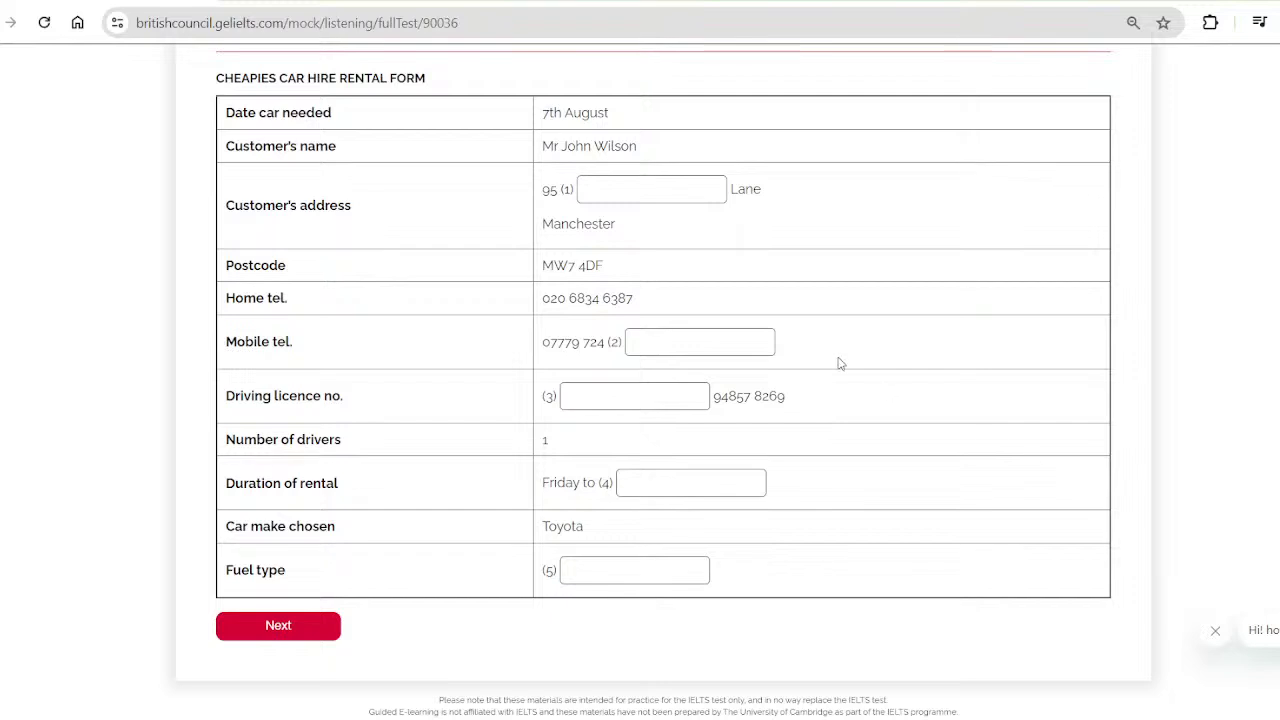
{"action": "left_click", "coordinate": [663, 193]}
{"action": "type", "text": "GREEN"}
{"action": "left_click", "coordinate": [708, 342]}
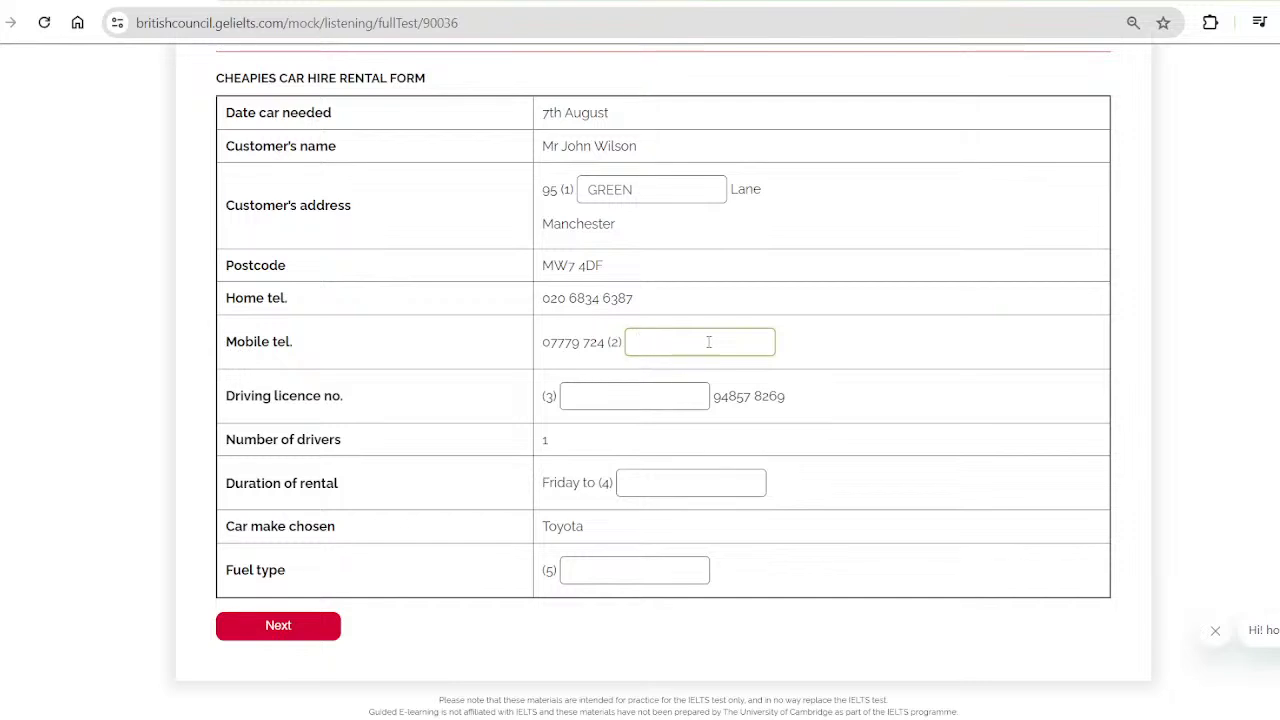
{"action": "type", "text": "868"}
Enter the missing driving licence prefix for question 3 and MONDAY as the end of the rental for question 4
{"action": "left_click", "coordinate": [650, 398]}
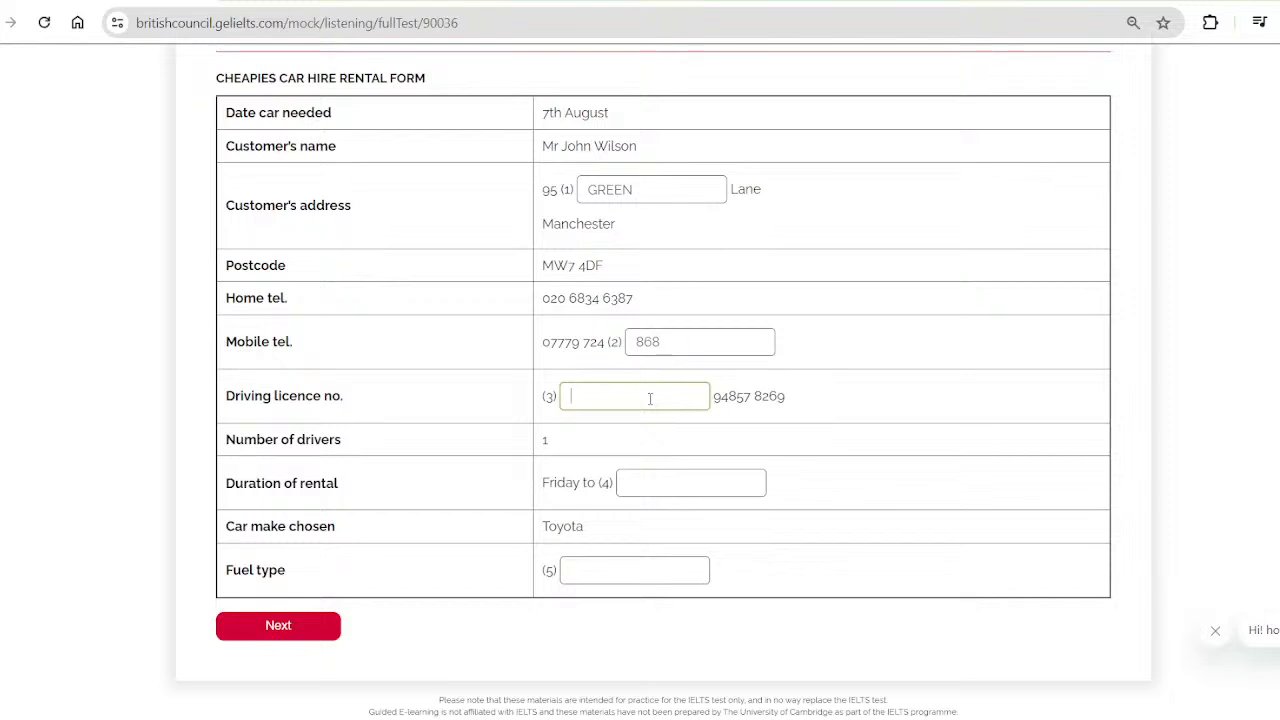
{"action": "type", "text": "WIL"}
{"action": "left_click", "coordinate": [645, 473]}
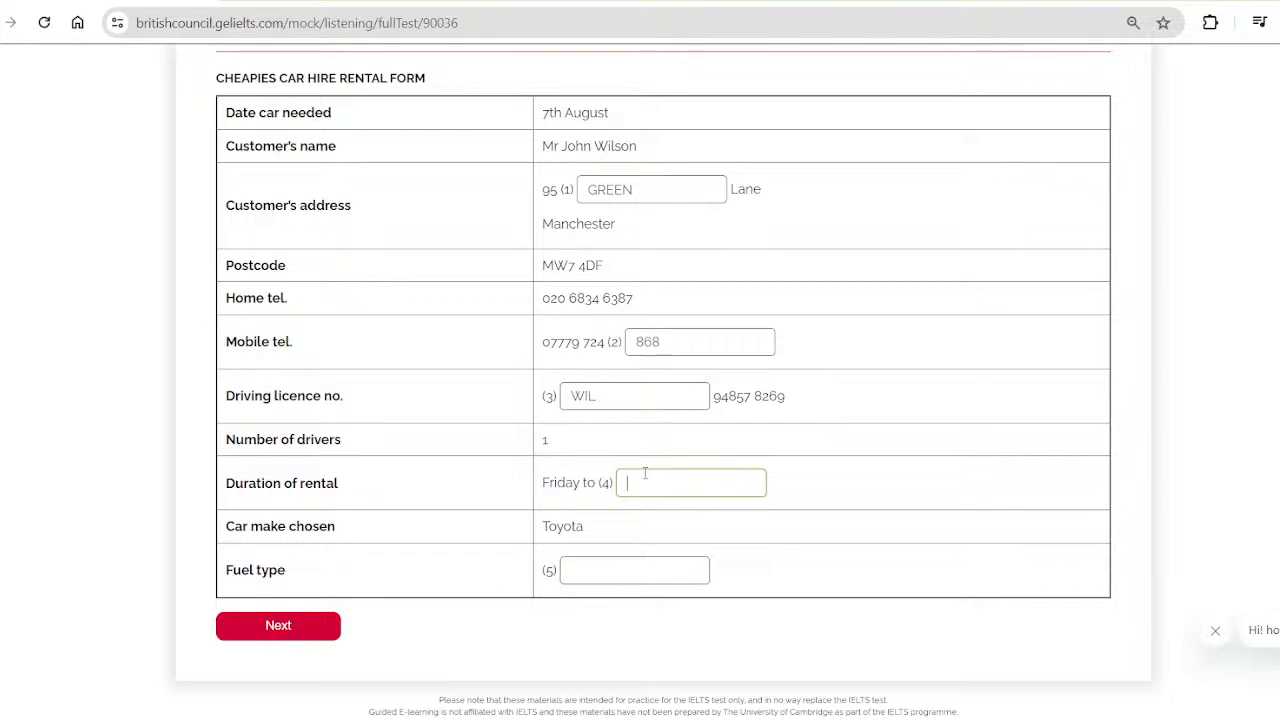
{"action": "type", "text": "MONDAY"}
Answer question 5 on fuel type with DIESEL and continue to questions 6–10
{"action": "left_click", "coordinate": [617, 570]}
{"action": "type", "text": "DIESL"}
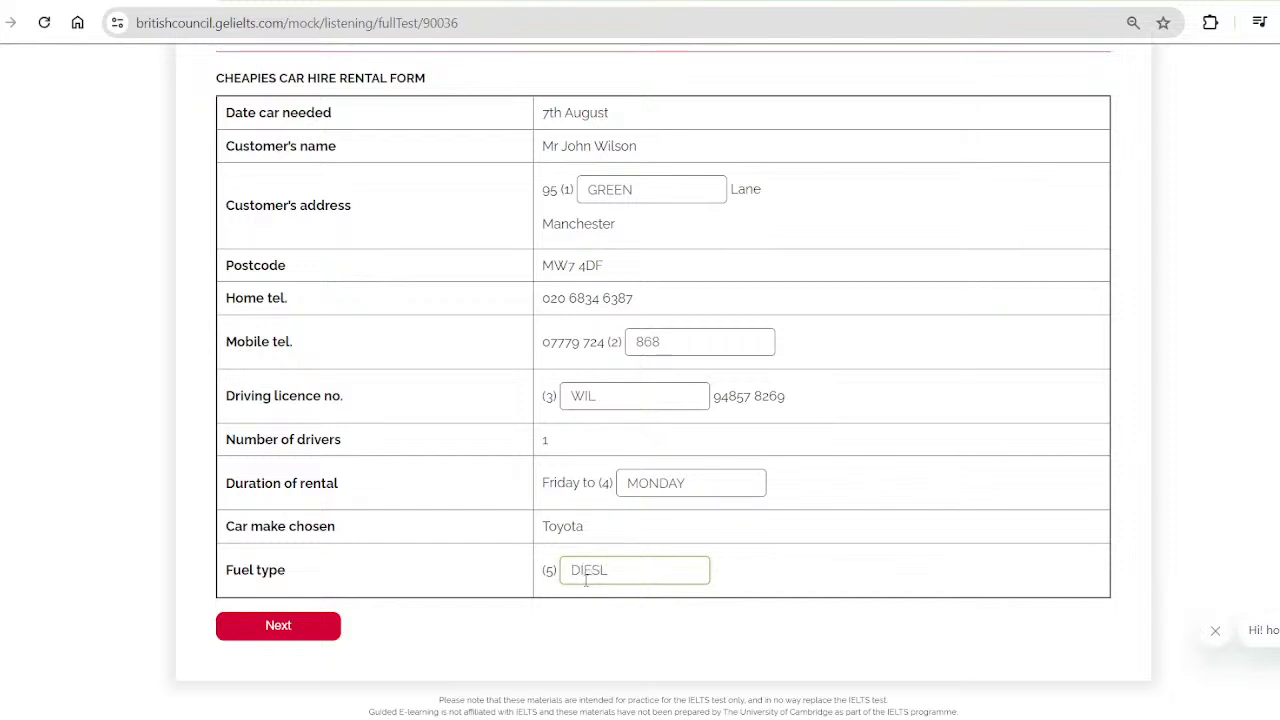
{"action": "key", "text": "BackSpace"}
{"action": "type", "text": "EL"}
{"action": "left_click", "coordinate": [297, 627]}
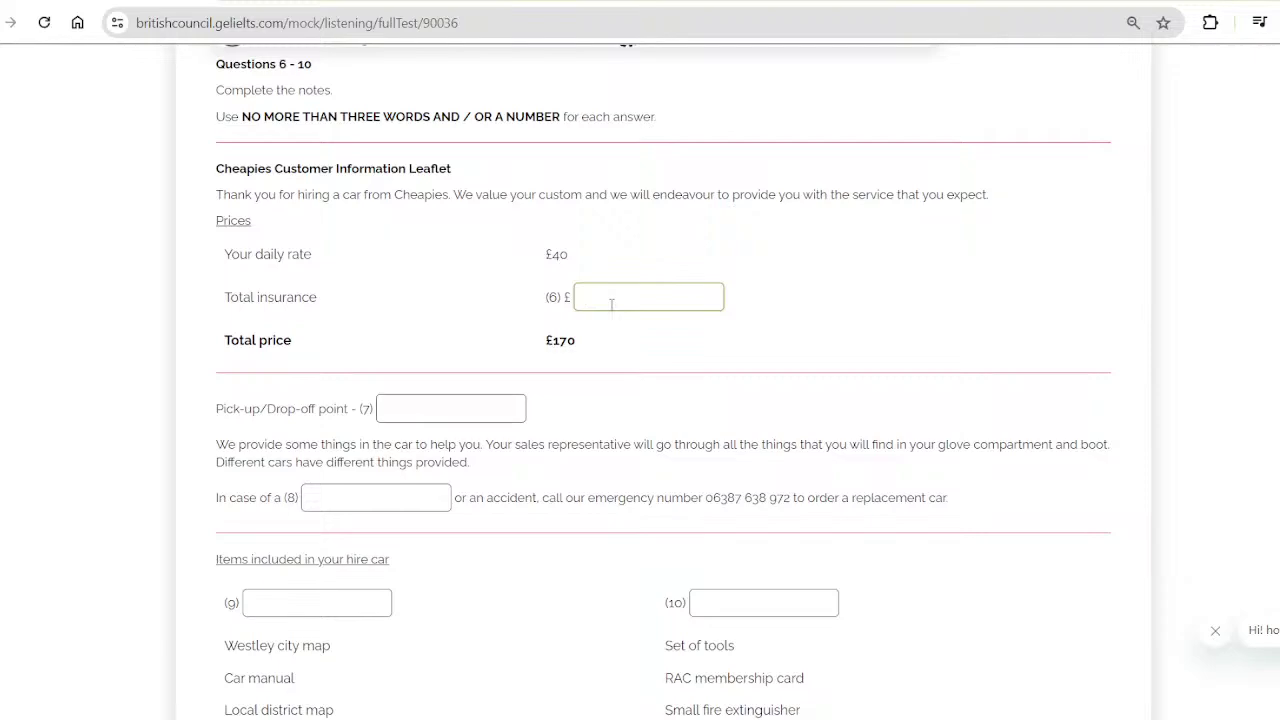
Look through the Cheapies Customer Information Leaflet notes for questions 6–10, including prices, pick-up point and included items
{"action": "left_click", "coordinate": [448, 410]}
{"action": "scroll", "coordinate": [445, 415], "scroll_direction": "down", "scroll_amount": 1}
{"action": "scroll", "coordinate": [443, 420], "scroll_direction": "up", "scroll_amount": 2}
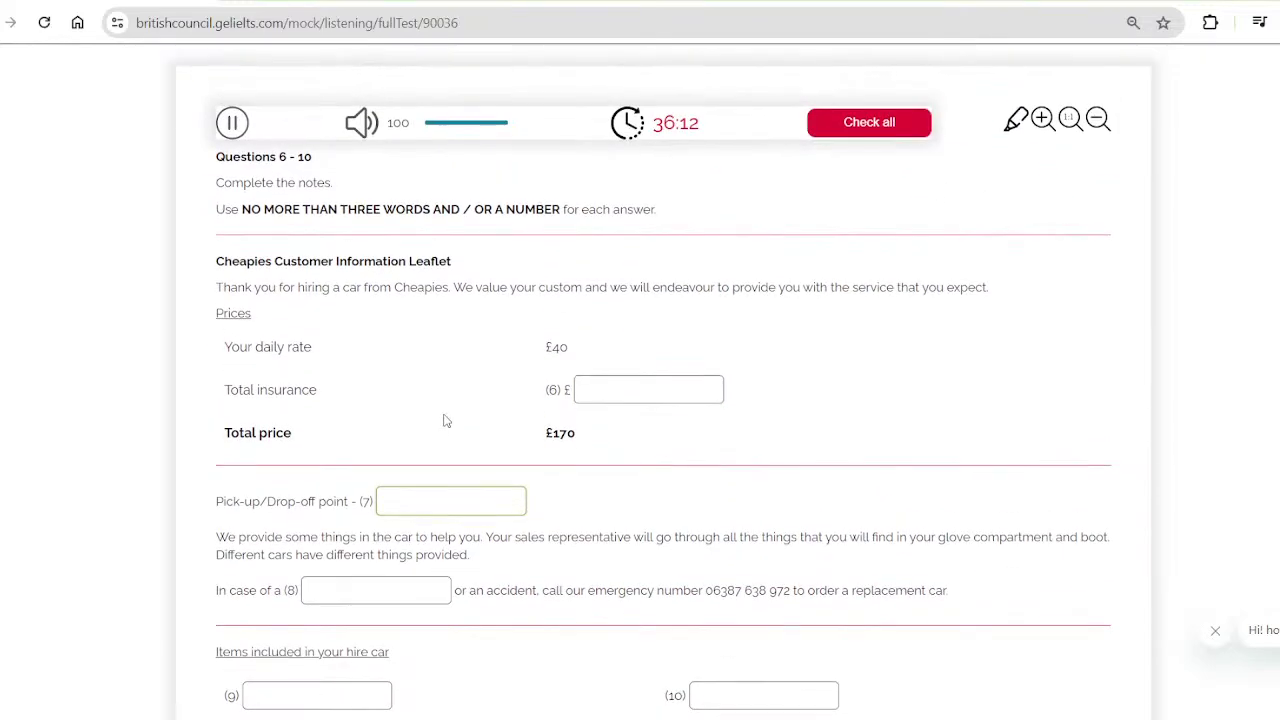
{"action": "scroll", "coordinate": [447, 420], "scroll_direction": "down", "scroll_amount": 2}
{"action": "left_click", "coordinate": [400, 480]}
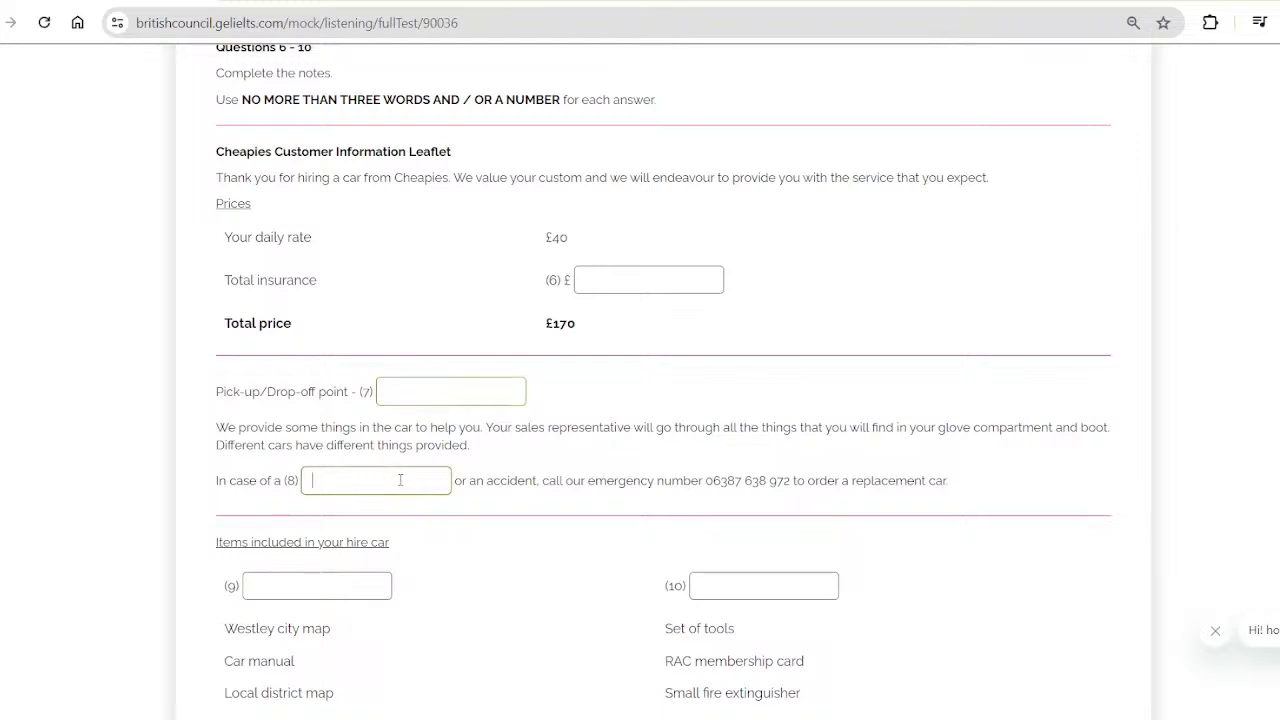
{"action": "scroll", "coordinate": [400, 480], "scroll_direction": "down", "scroll_amount": 1}
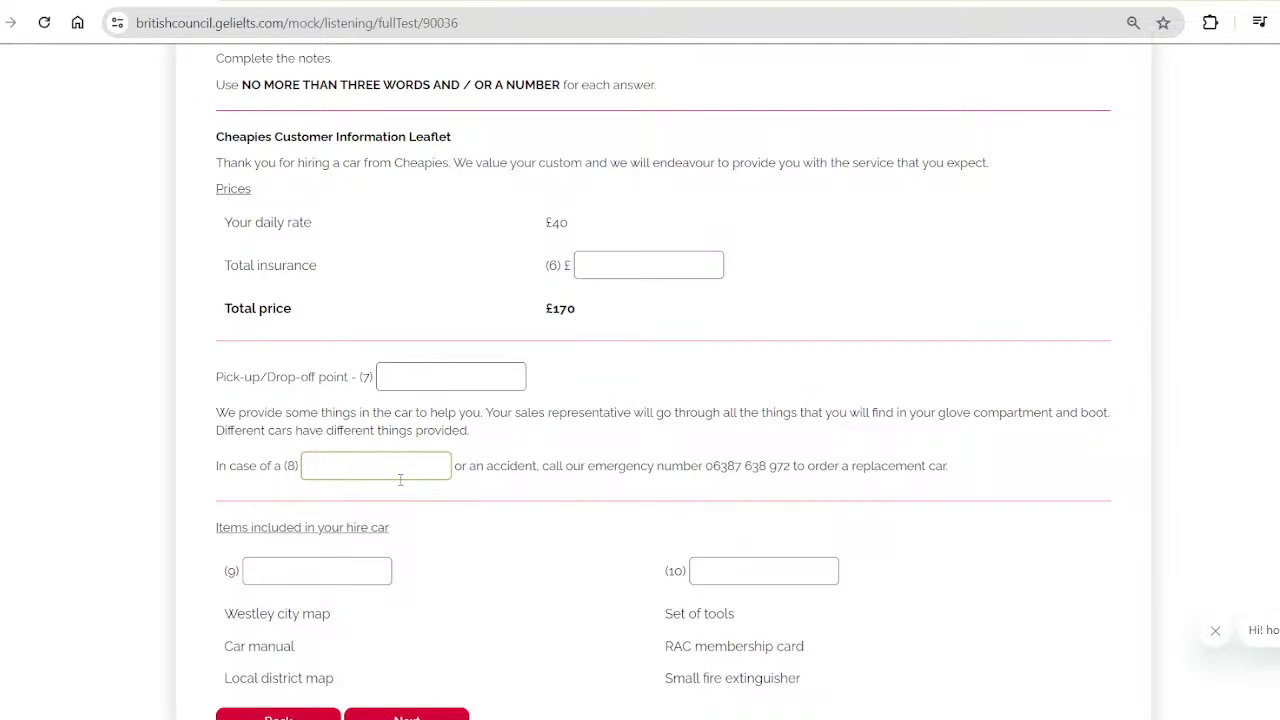
{"action": "scroll", "coordinate": [400, 482], "scroll_direction": "down", "scroll_amount": 2}
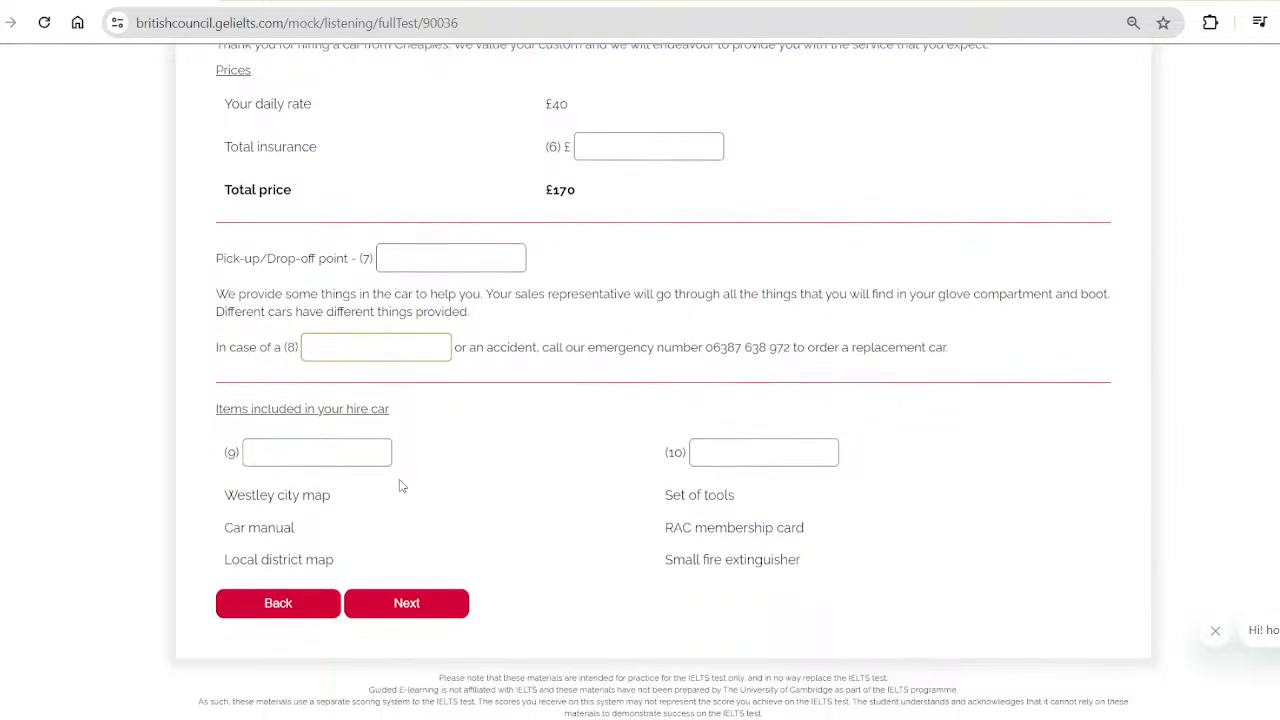
{"action": "scroll", "coordinate": [400, 486], "scroll_direction": "down", "scroll_amount": 1}
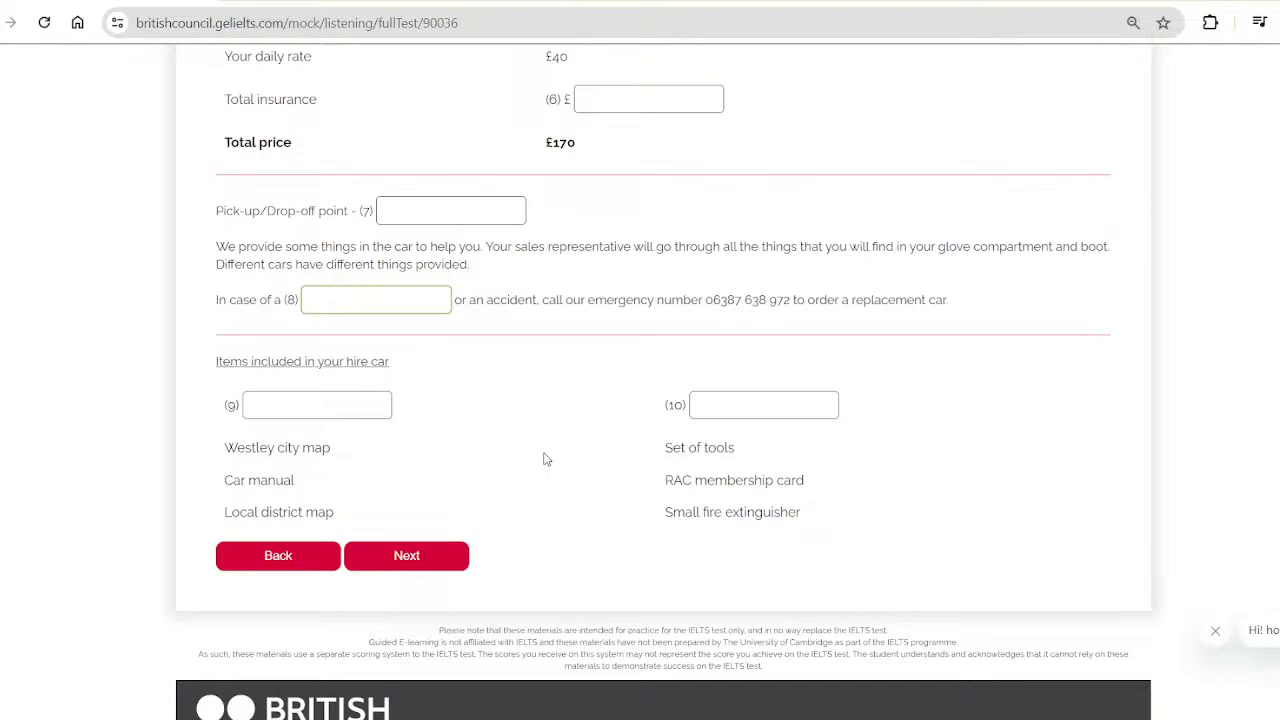
{"action": "scroll", "coordinate": [545, 459], "scroll_direction": "up", "scroll_amount": 1}
{"action": "scroll", "coordinate": [545, 459], "scroll_direction": "up", "scroll_amount": 1}
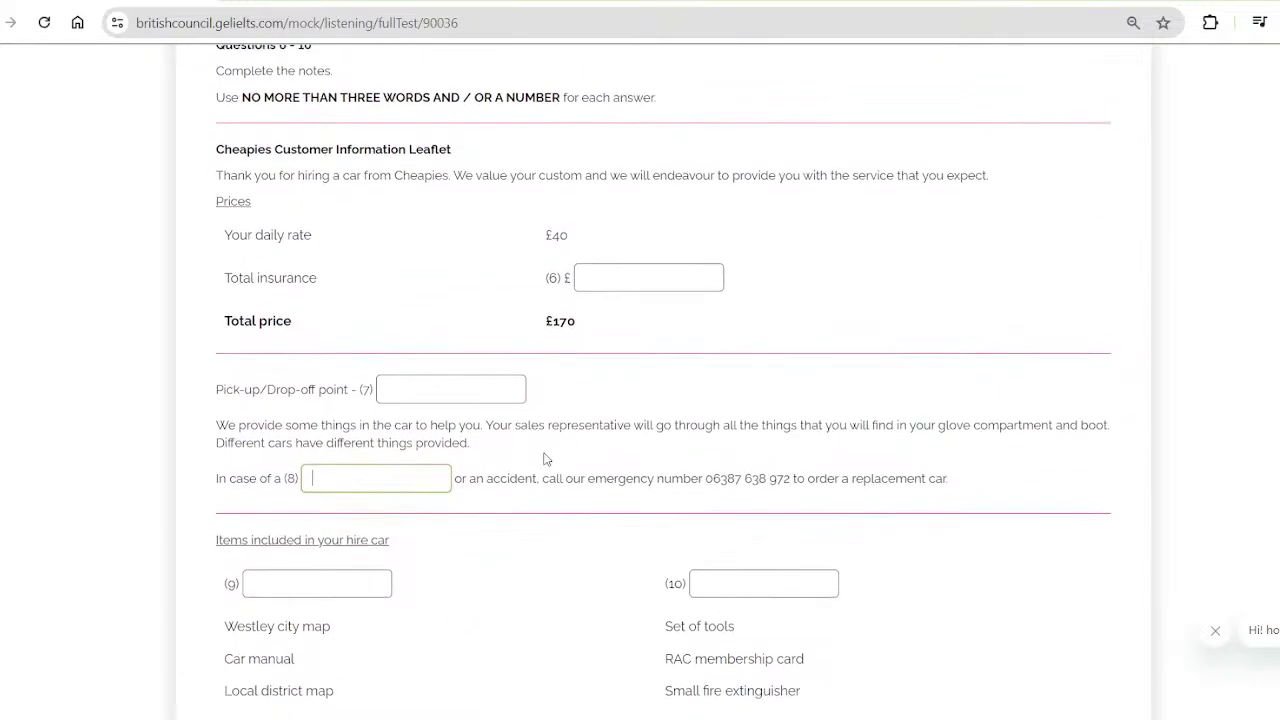
{"action": "scroll", "coordinate": [545, 459], "scroll_direction": "up", "scroll_amount": 1}
Answer question 6 with 10, question 7 with INTERNATIONAL HOTEL and question 8 with BREAKDOWN
{"action": "left_click", "coordinate": [655, 340]}
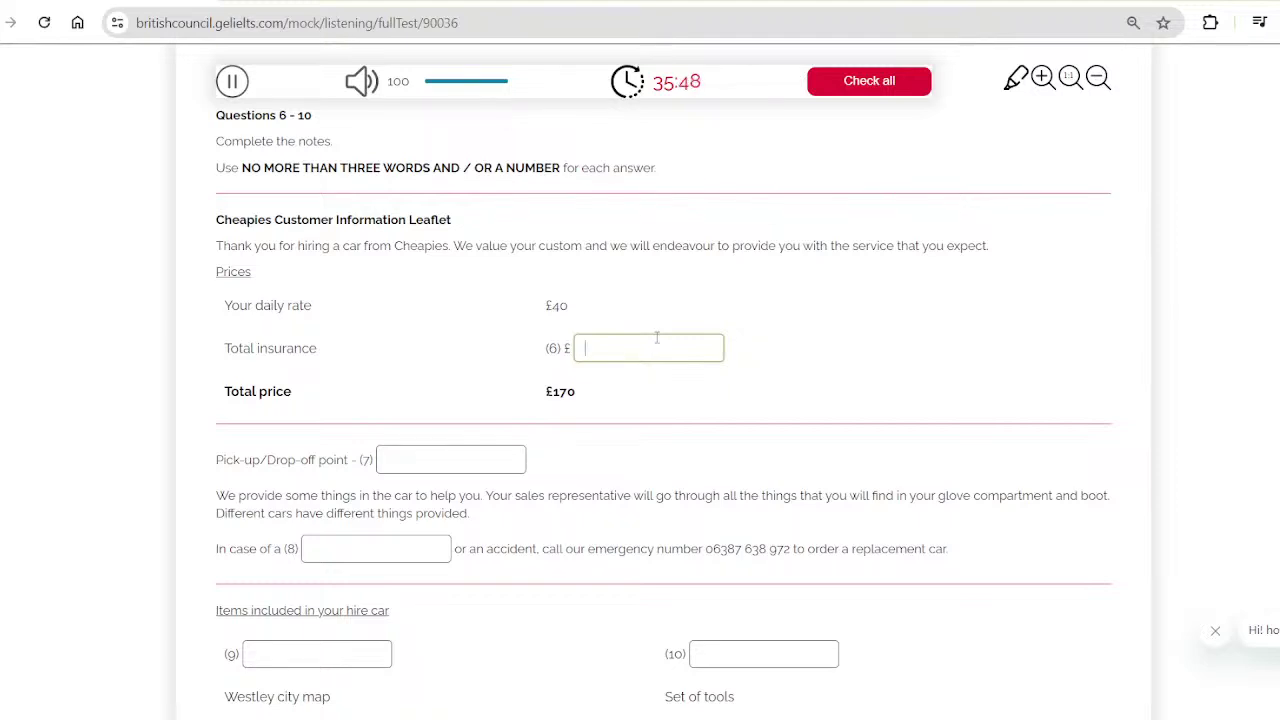
{"action": "type", "text": "0"}
{"action": "left_click", "coordinate": [491, 458]}
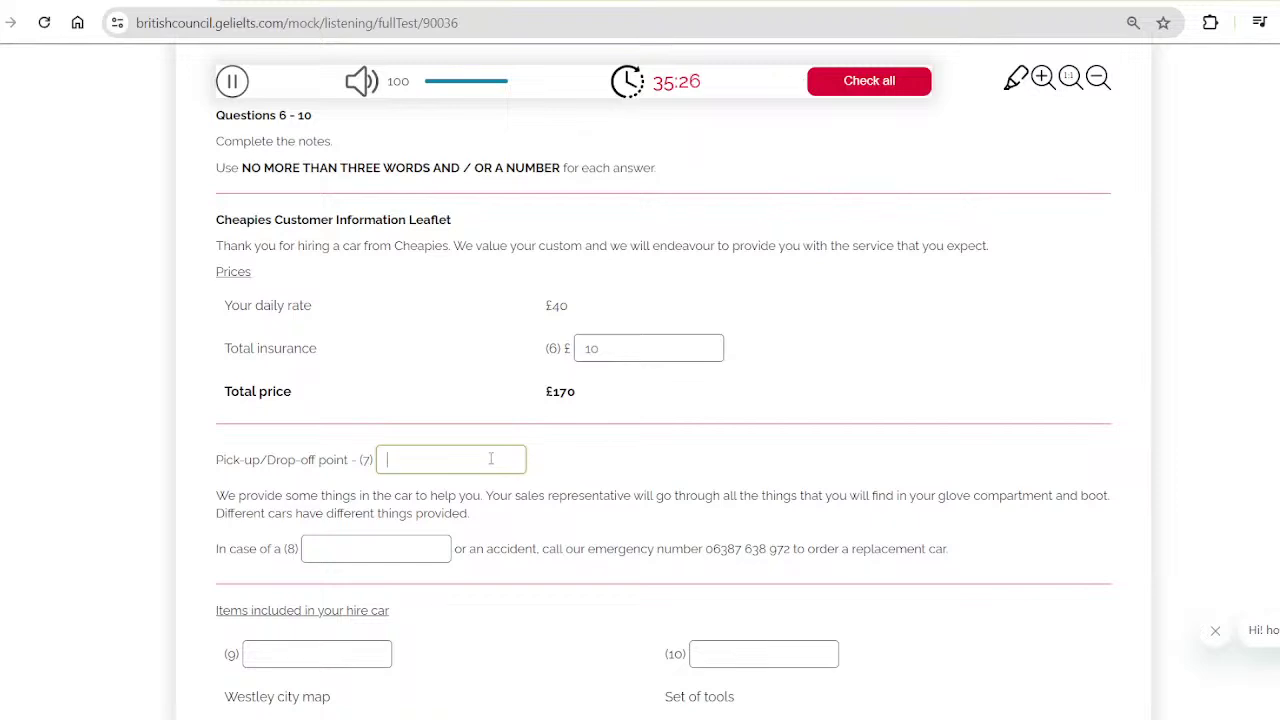
{"action": "type", "text": "INTERNATIO"}
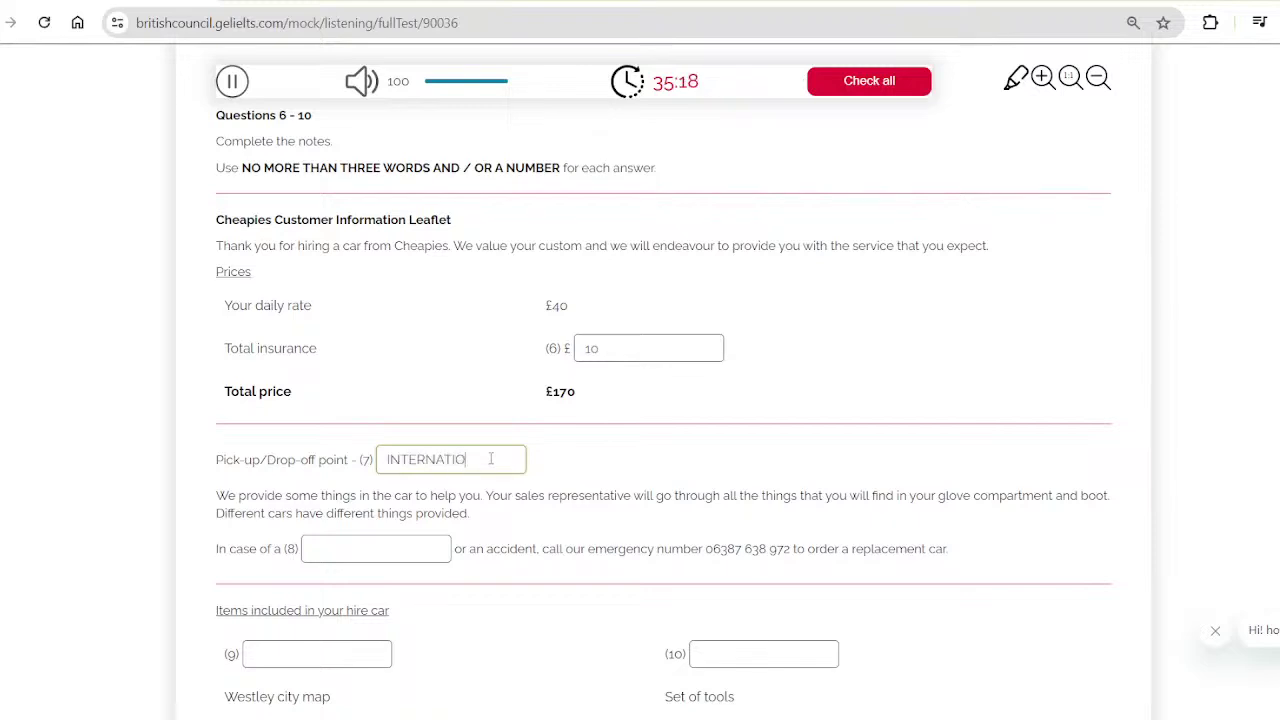
{"action": "type", "text": "NAL HOTEL"}
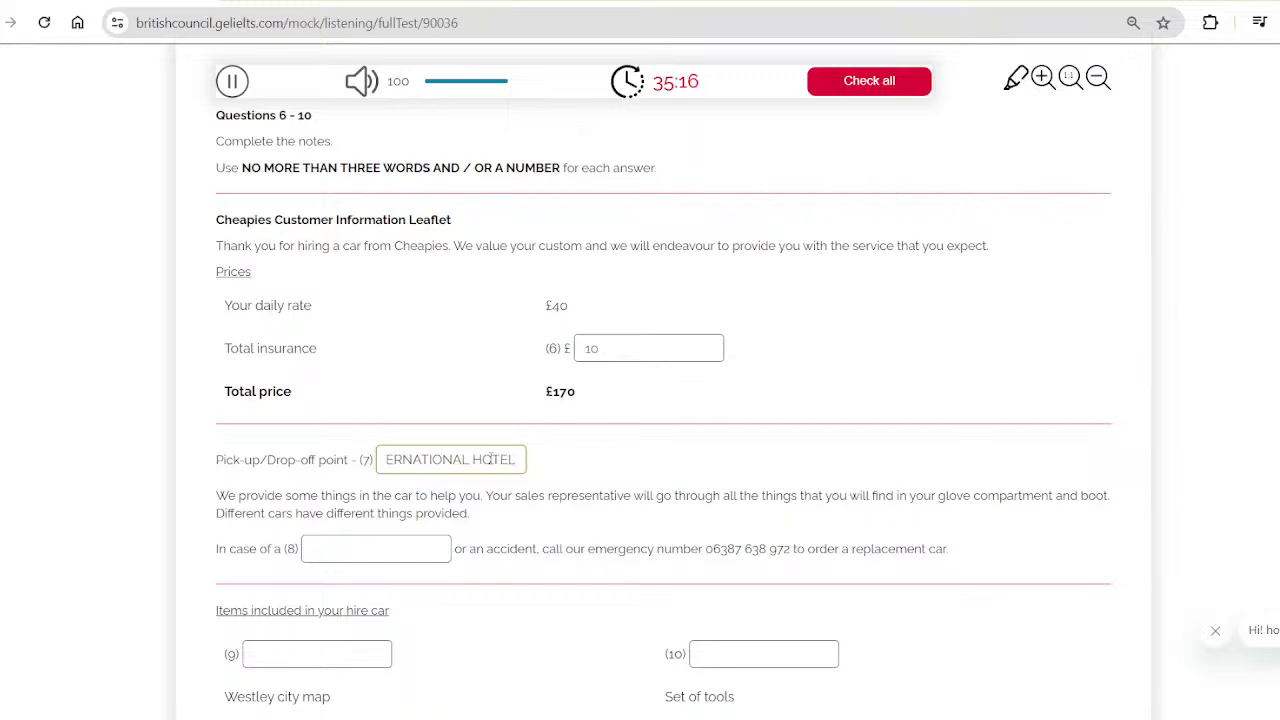
{"action": "left_click", "coordinate": [407, 549]}
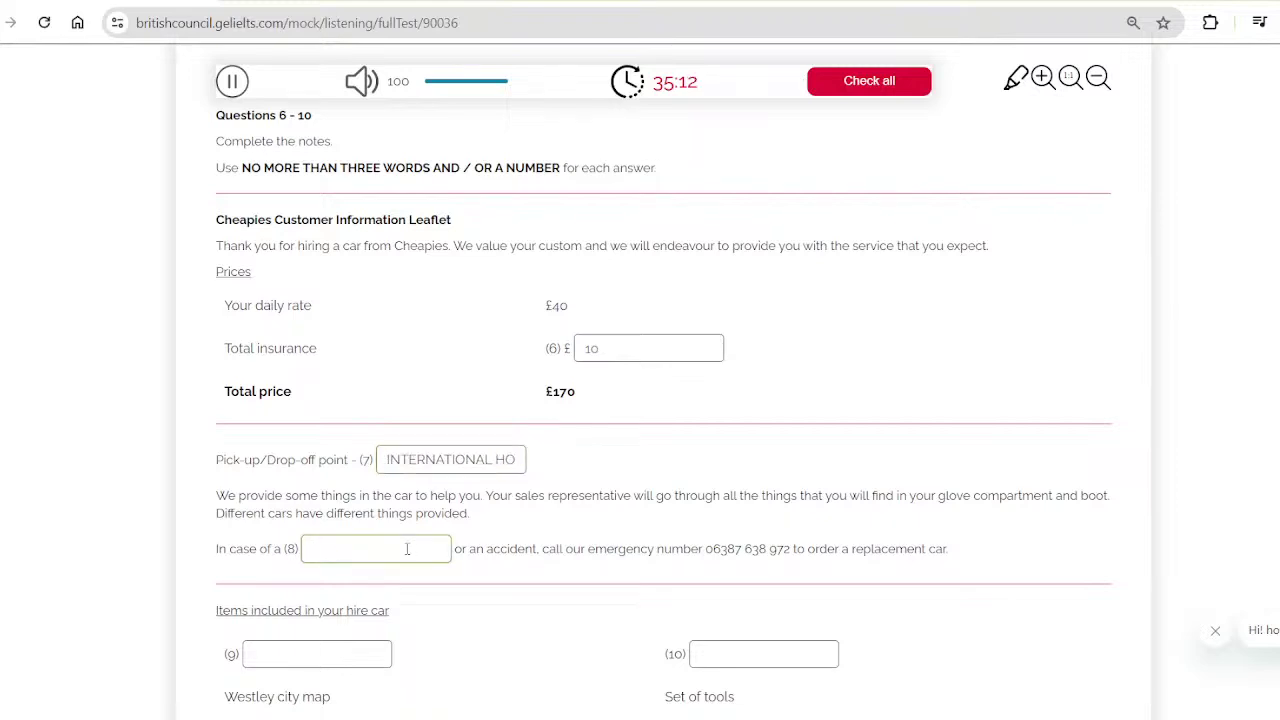
{"action": "type", "text": "BREAKDOWN"}
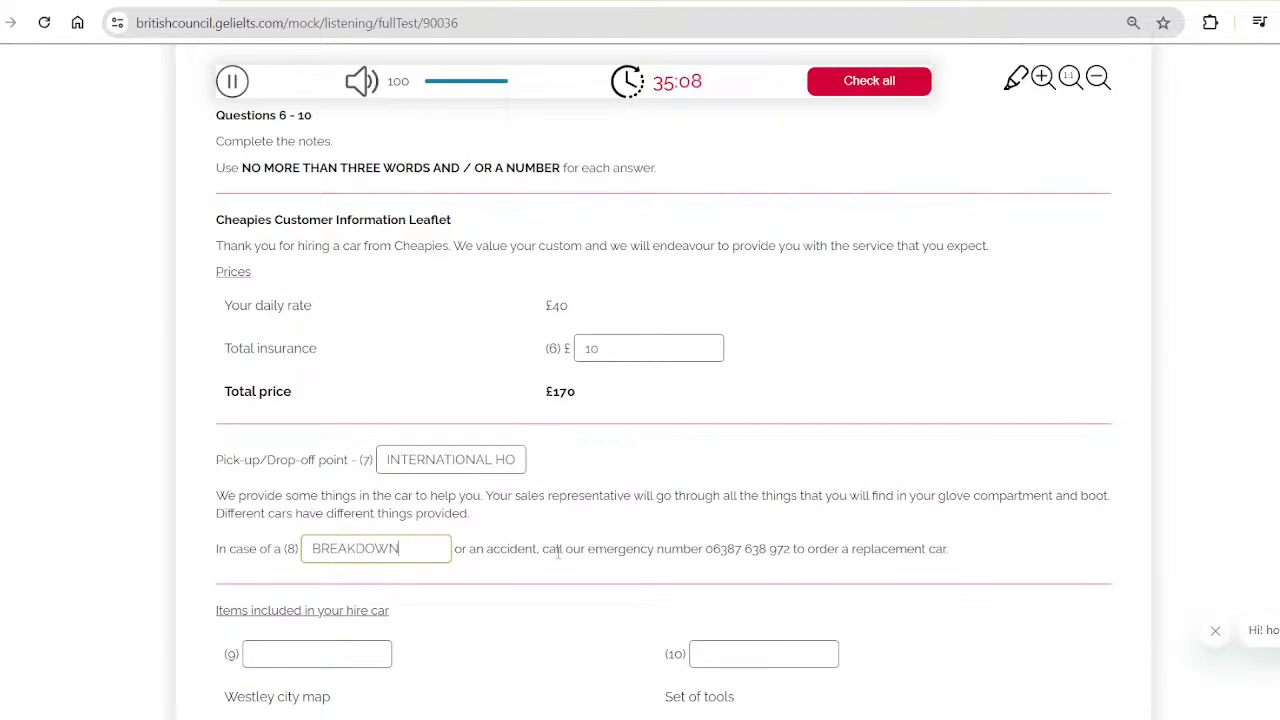
Fill in the items included in the hire car: INSURANCE CARD for question 9 and SPARE WHEEL for question 10
{"action": "scroll", "coordinate": [558, 552], "scroll_direction": "down", "scroll_amount": 1}
{"action": "scroll", "coordinate": [558, 552], "scroll_direction": "down", "scroll_amount": 1}
{"action": "scroll", "coordinate": [558, 555], "scroll_direction": "down", "scroll_amount": 1}
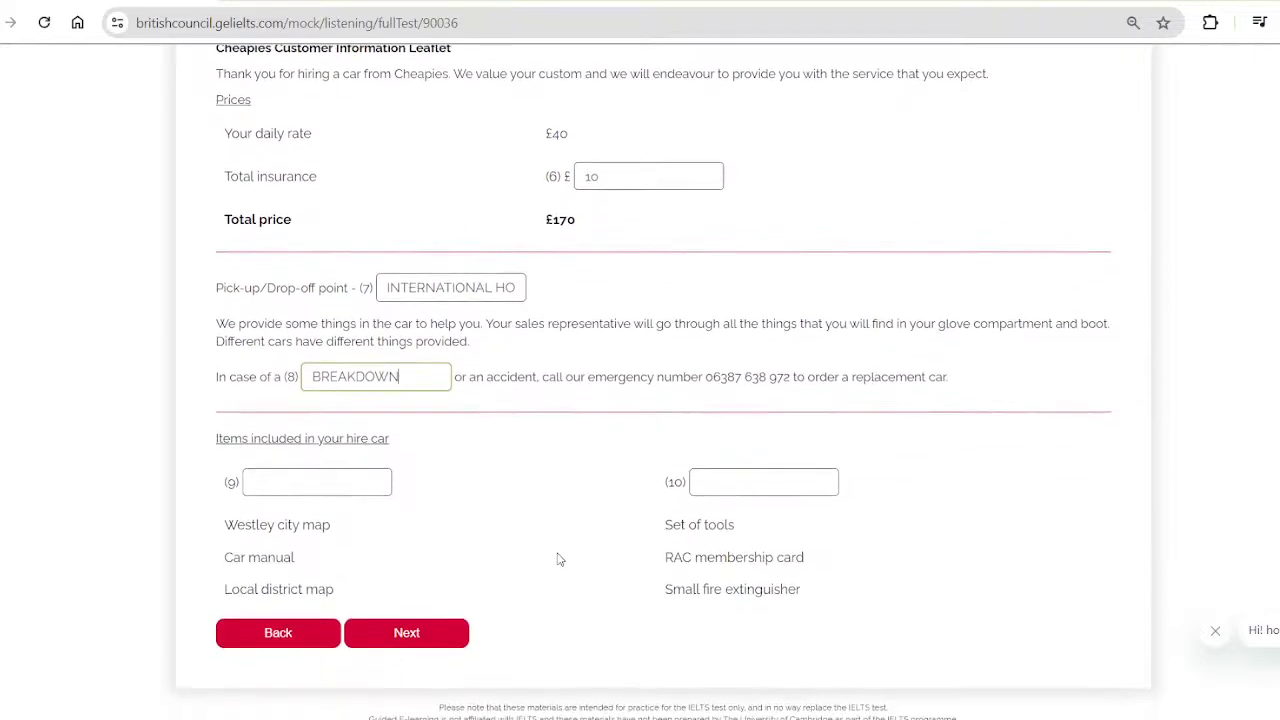
{"action": "scroll", "coordinate": [557, 557], "scroll_direction": "down", "scroll_amount": 1}
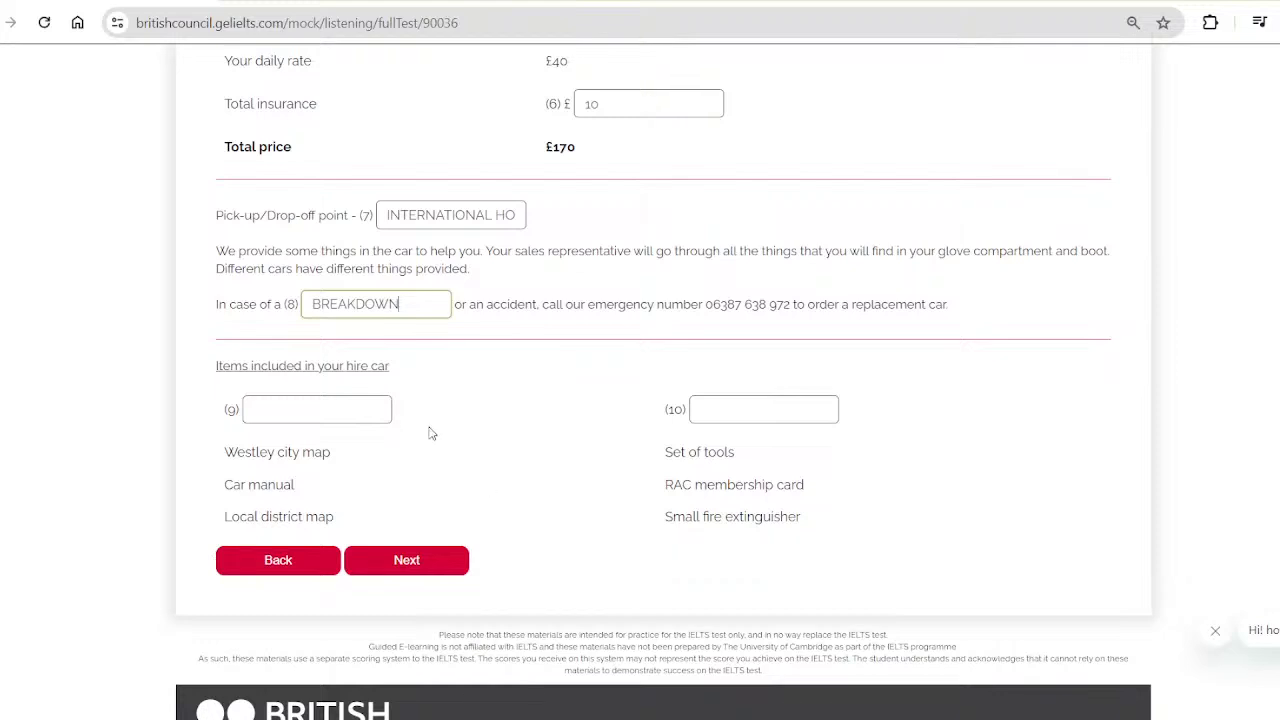
{"action": "left_click", "coordinate": [375, 408]}
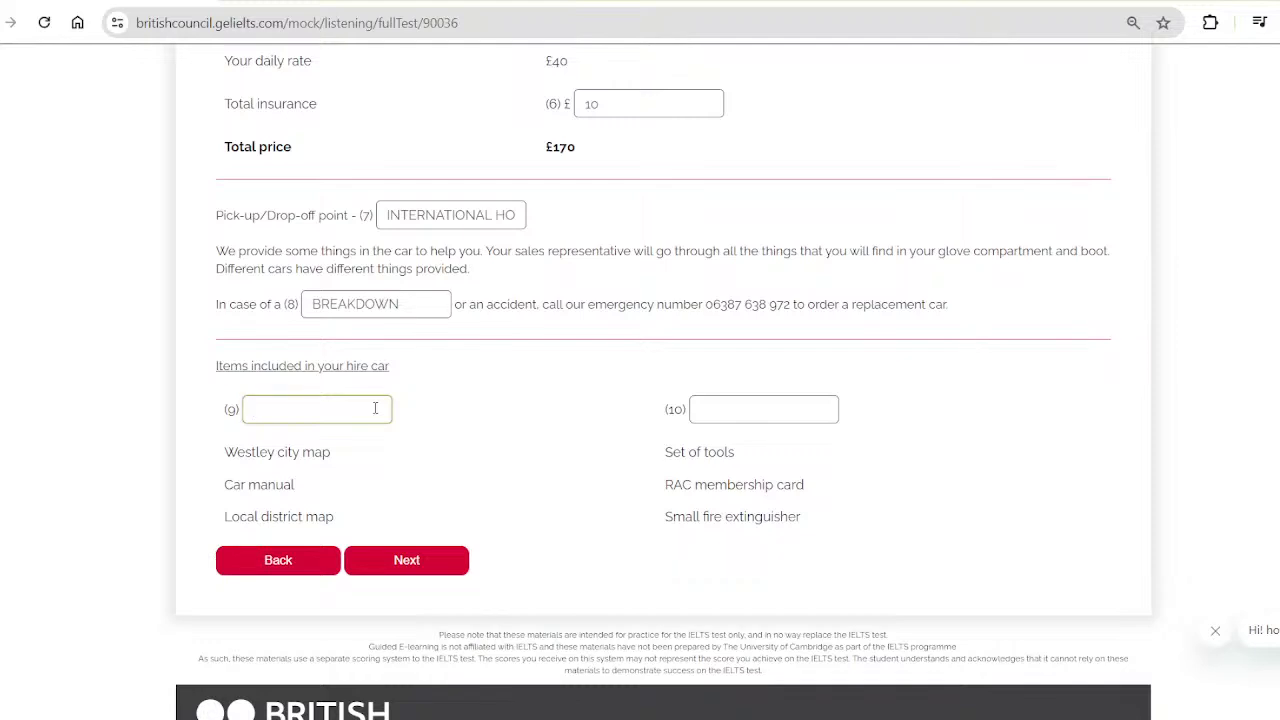
{"action": "type", "text": "INSURANCE CARD"}
{"action": "left_click", "coordinate": [745, 414]}
{"action": "type", "text": "SPARE WHEEL"}
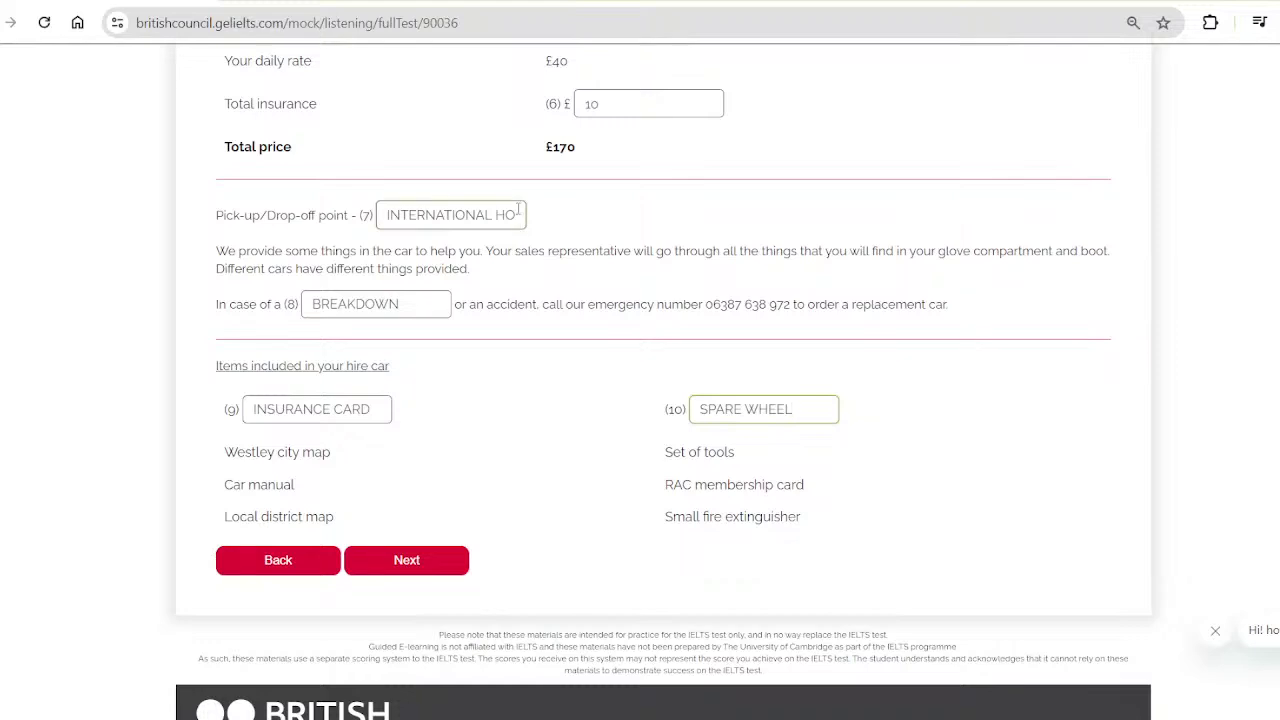
Continue to questions 11–15 and preview the multiple-choice questions about Chelston Hall
{"action": "scroll", "coordinate": [556, 443], "scroll_direction": "down", "scroll_amount": 1}
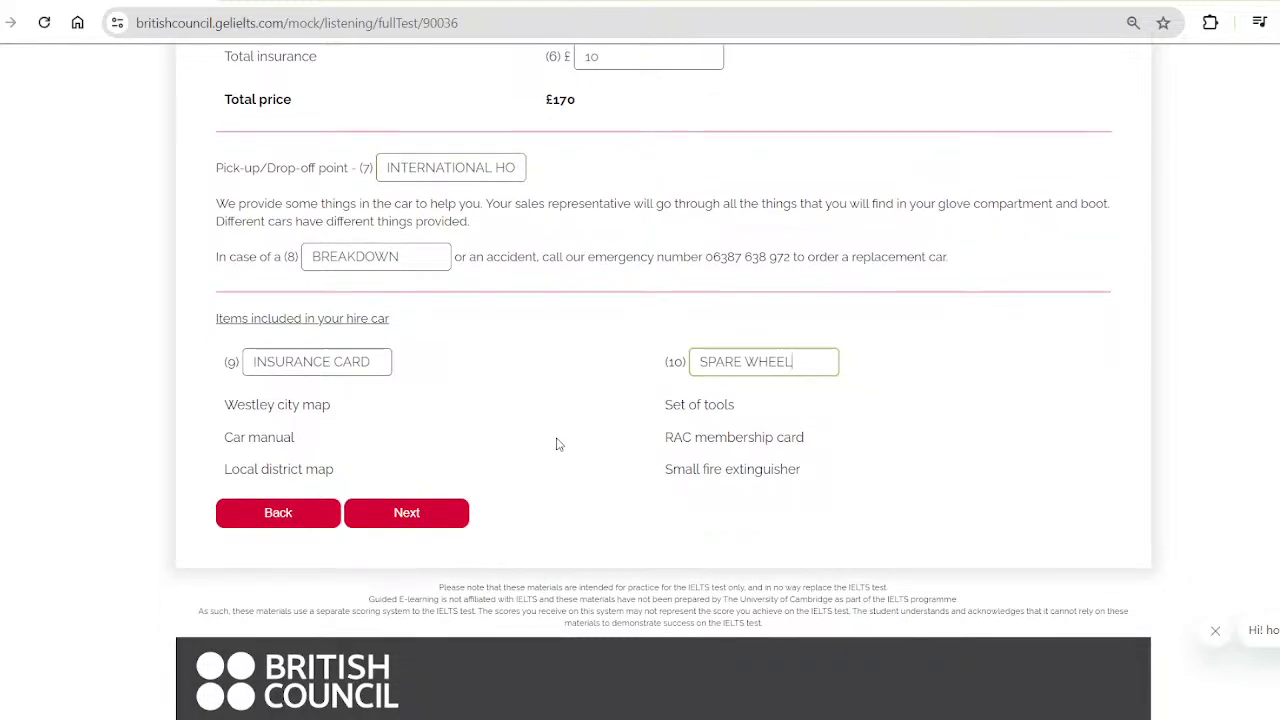
{"action": "left_click", "coordinate": [427, 512]}
{"action": "scroll", "coordinate": [423, 508], "scroll_direction": "up", "scroll_amount": 3}
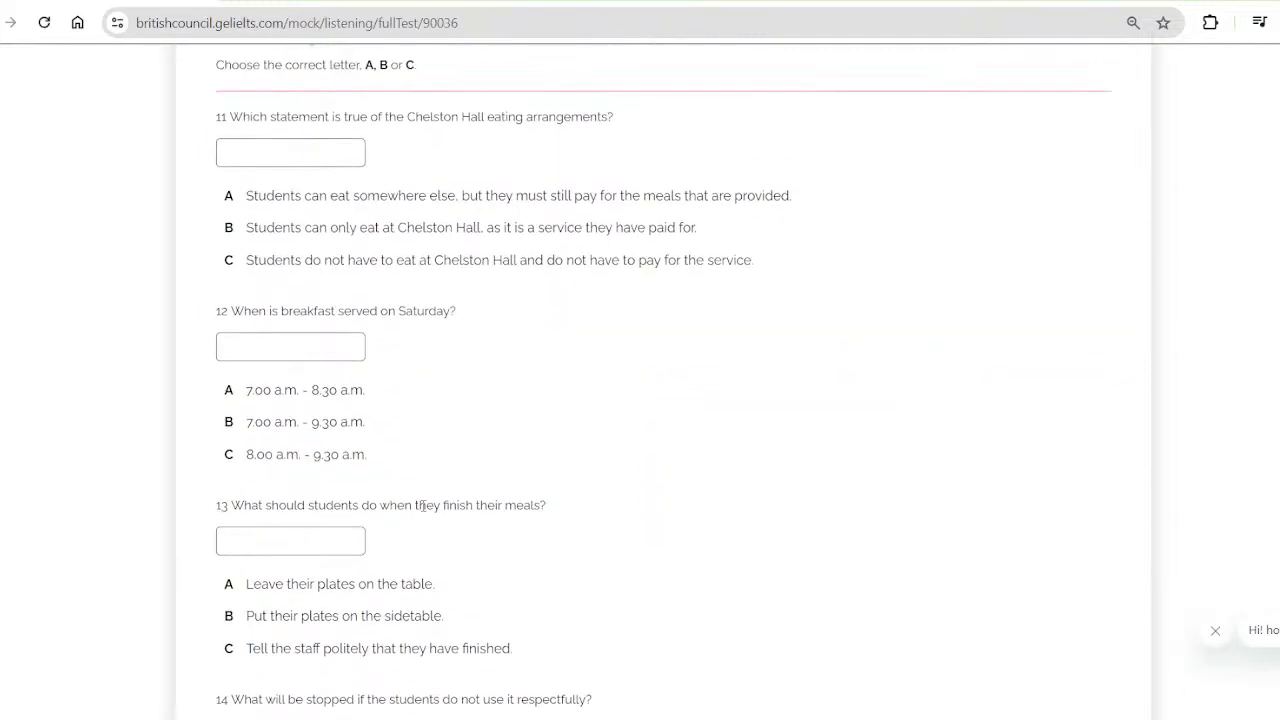
{"action": "scroll", "coordinate": [423, 512], "scroll_direction": "down", "scroll_amount": 3}
{"action": "scroll", "coordinate": [423, 512], "scroll_direction": "up", "scroll_amount": 3}
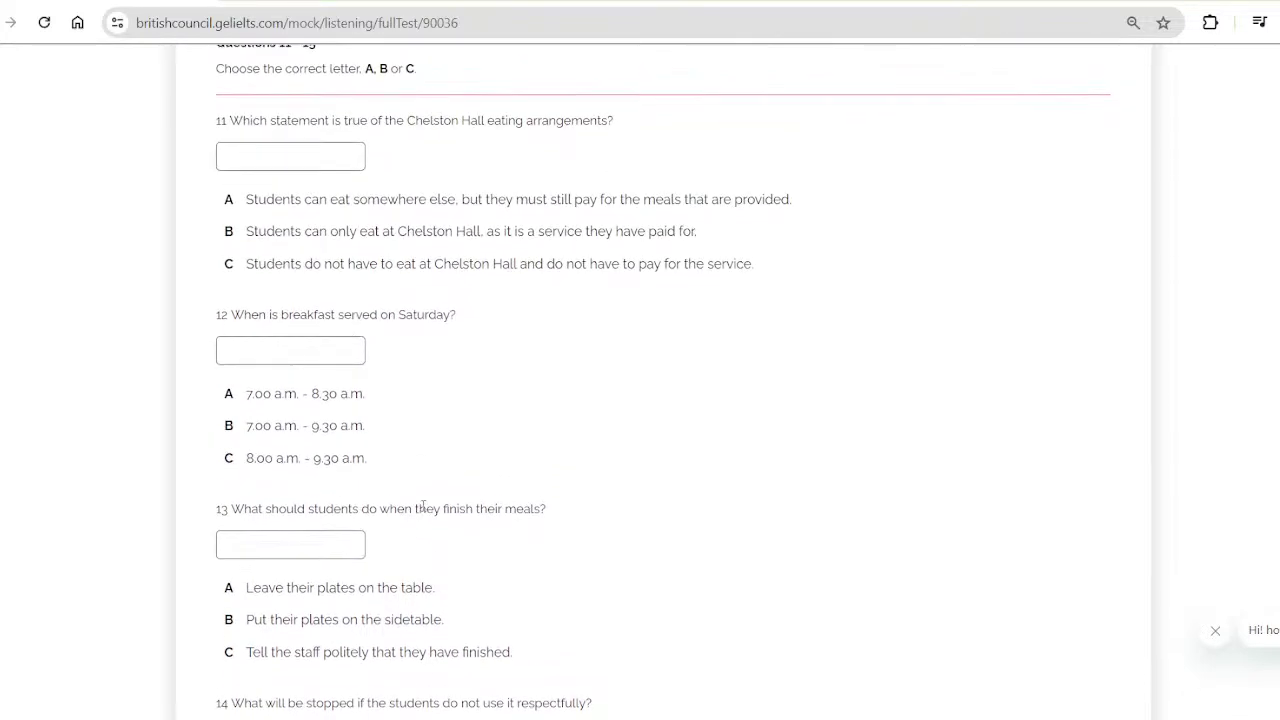
{"action": "scroll", "coordinate": [423, 512], "scroll_direction": "down", "scroll_amount": 8}
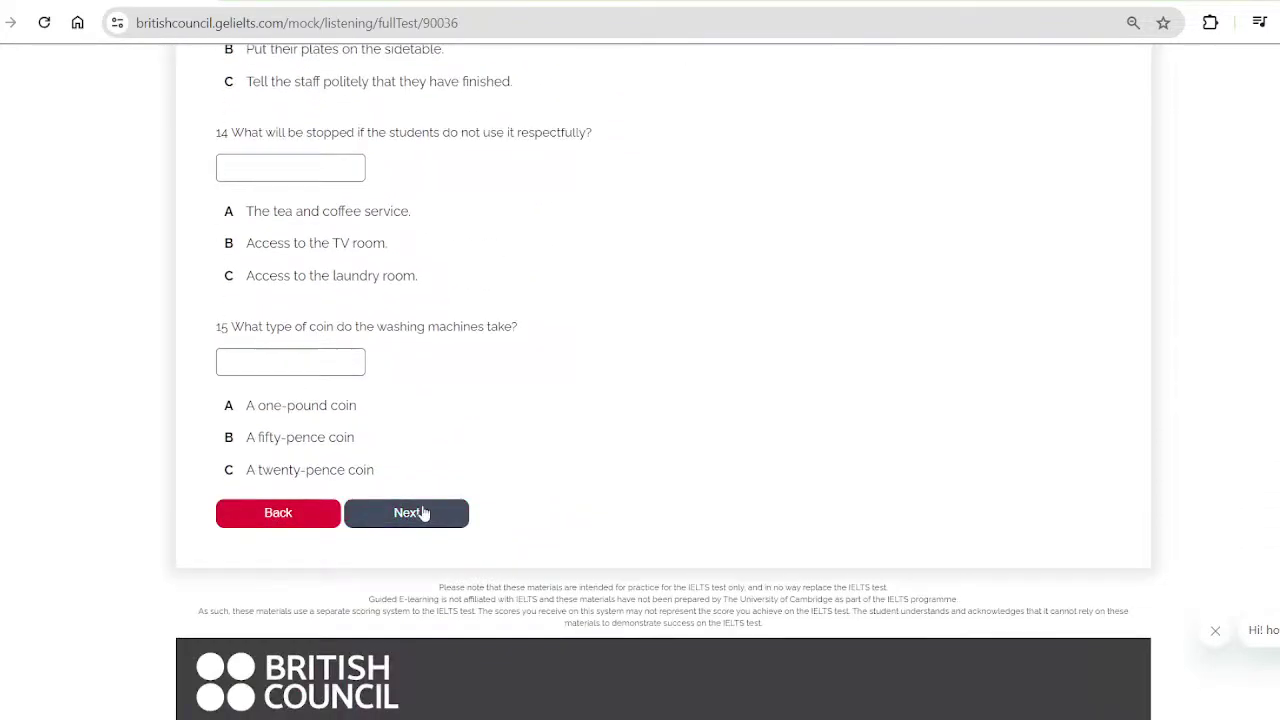
Go back to questions 6–10 and correct the spelling of answer 9 to INSURANCE CARD
{"action": "left_click", "coordinate": [297, 515]}
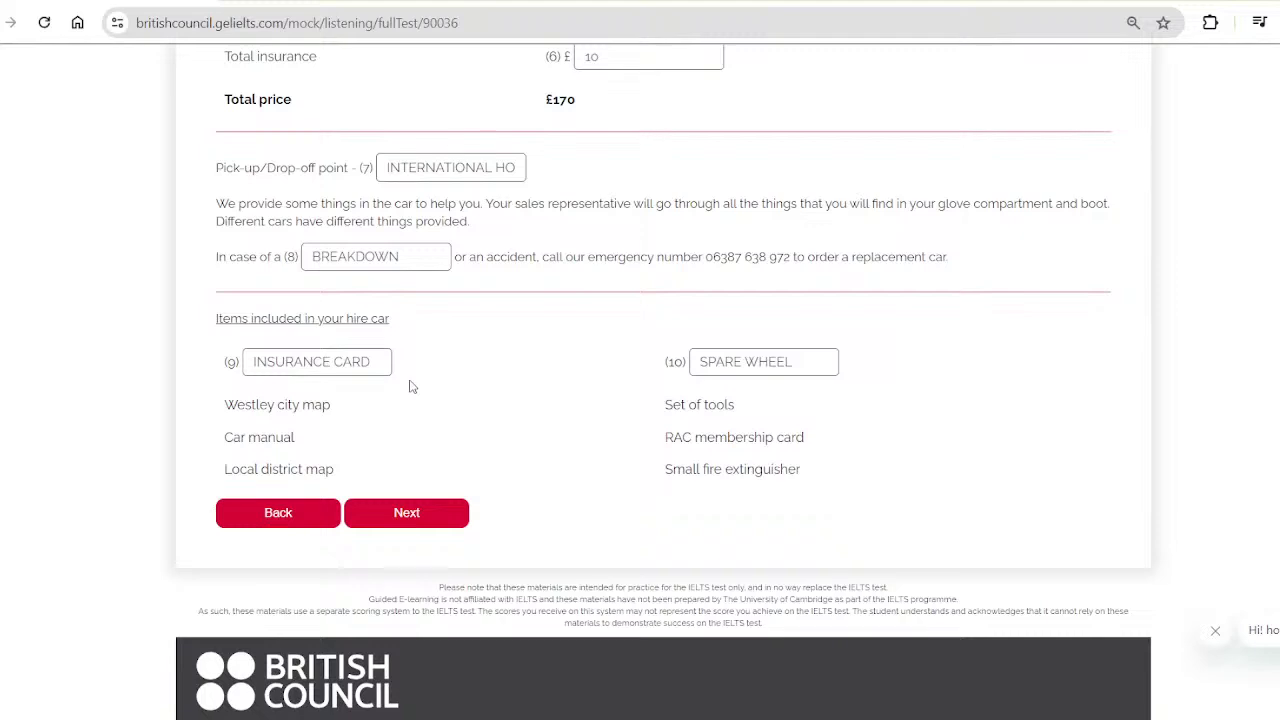
{"action": "left_click", "coordinate": [325, 362]}
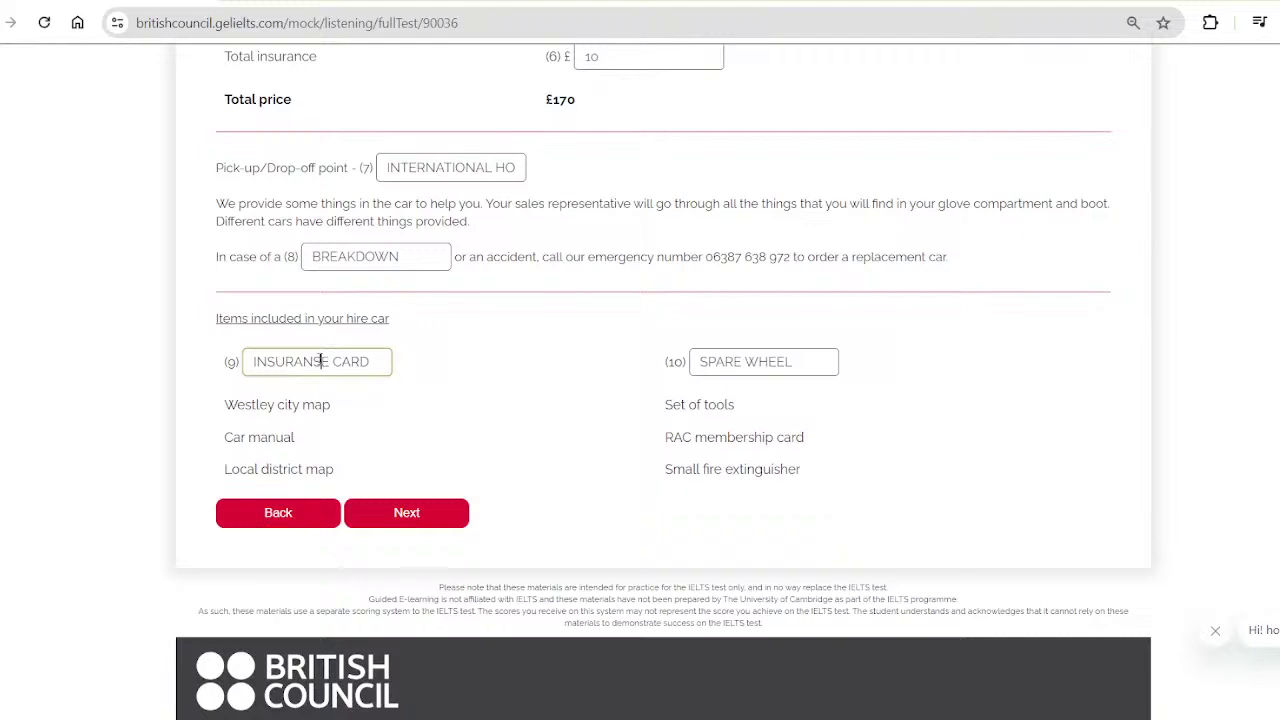
{"action": "type", "text": "C"}
{"action": "scroll", "coordinate": [500, 194], "scroll_direction": "up", "scroll_amount": 2}
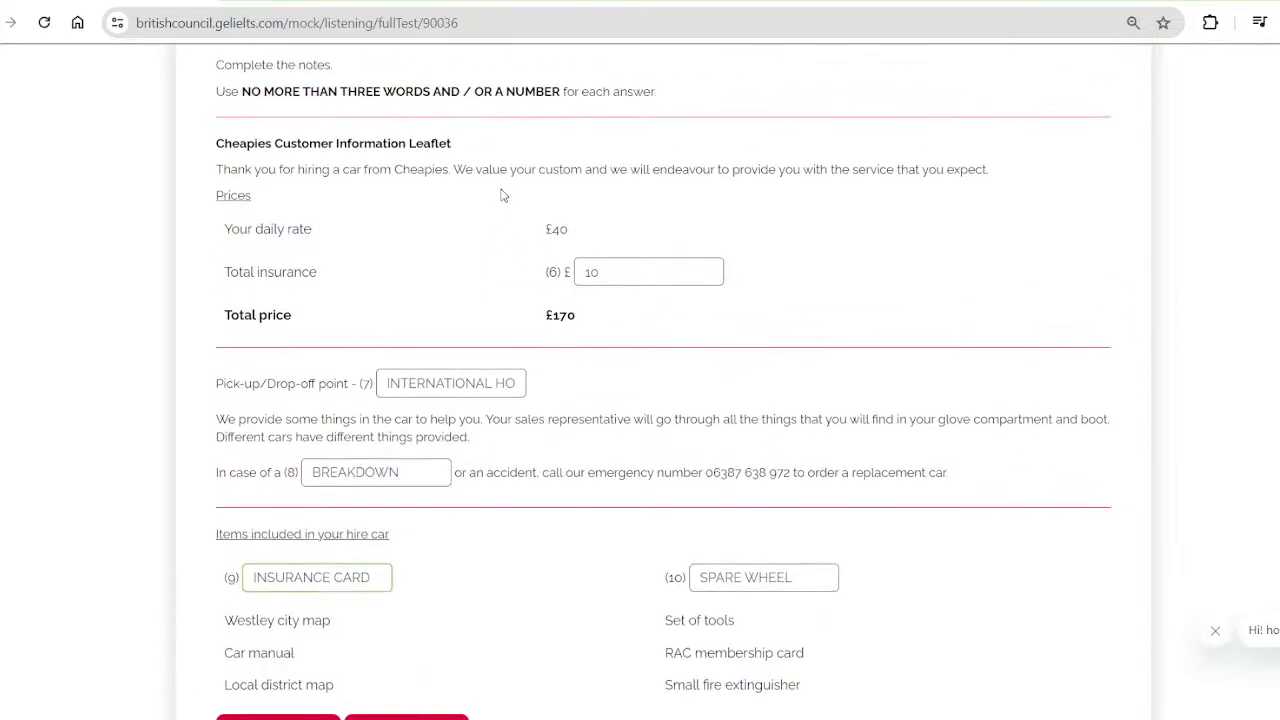
{"action": "scroll", "coordinate": [503, 195], "scroll_direction": "down", "scroll_amount": 2}
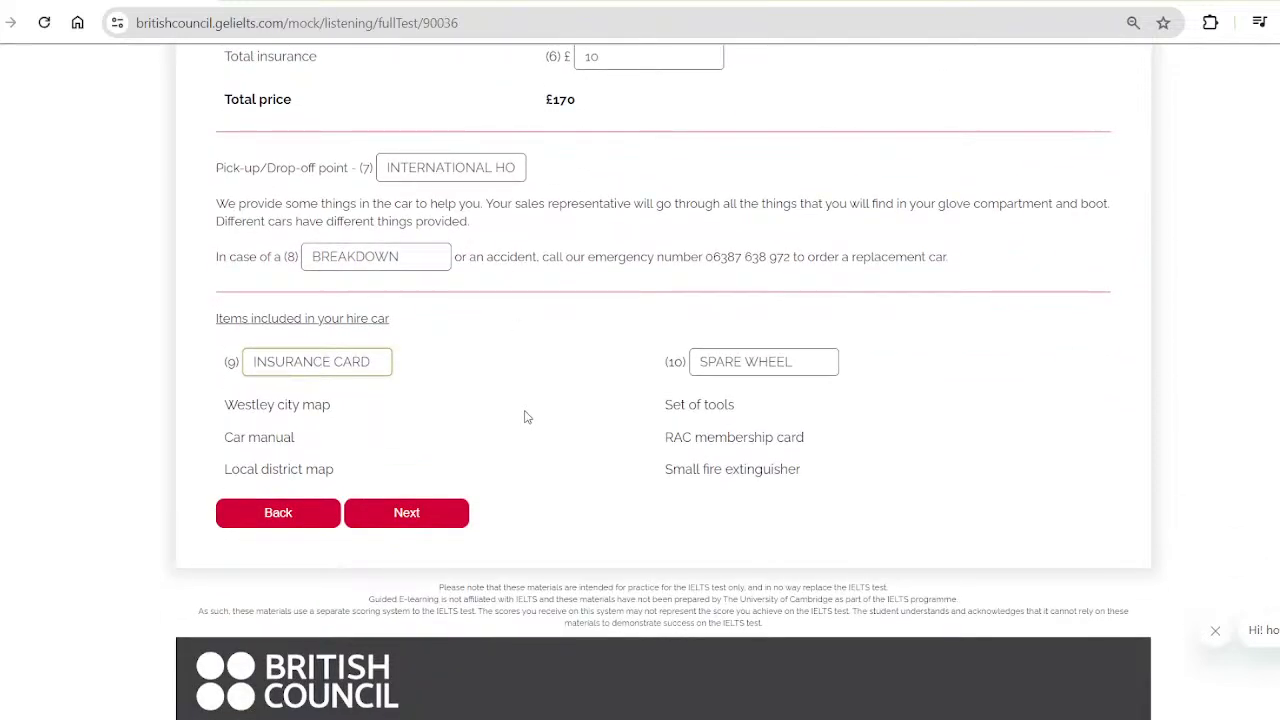
Continue to questions 11–15 and read through the multiple-choice questions and options about Chelston Hall
{"action": "left_click", "coordinate": [434, 514]}
{"action": "scroll", "coordinate": [434, 507], "scroll_direction": "up", "scroll_amount": 3}
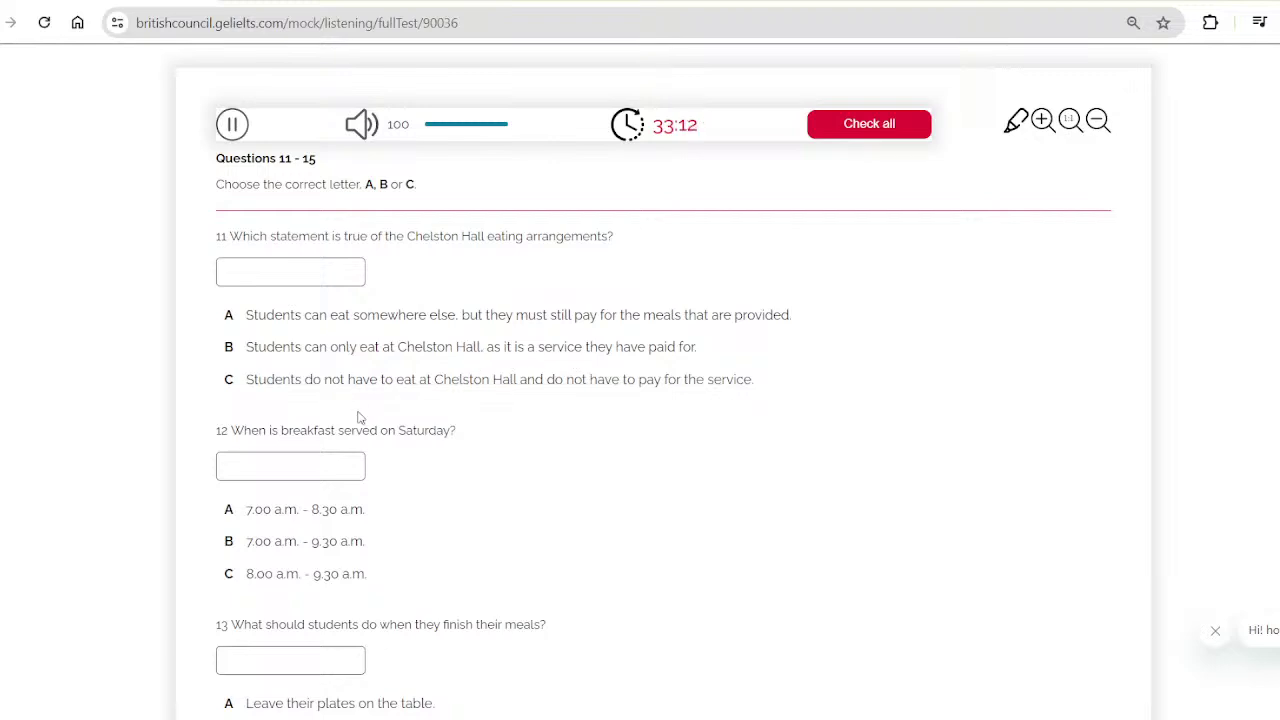
{"action": "scroll", "coordinate": [358, 416], "scroll_direction": "down", "scroll_amount": 2}
{"action": "scroll", "coordinate": [360, 418], "scroll_direction": "down", "scroll_amount": 3}
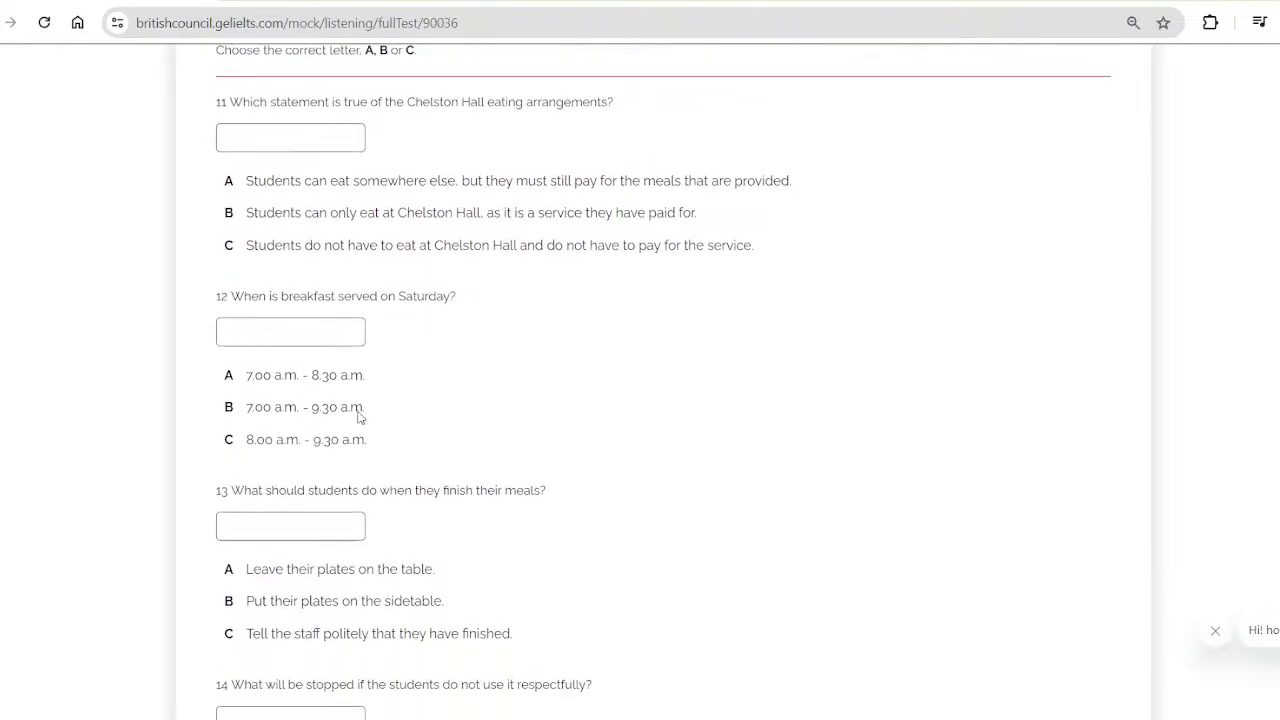
{"action": "scroll", "coordinate": [358, 410], "scroll_direction": "down", "scroll_amount": 2}
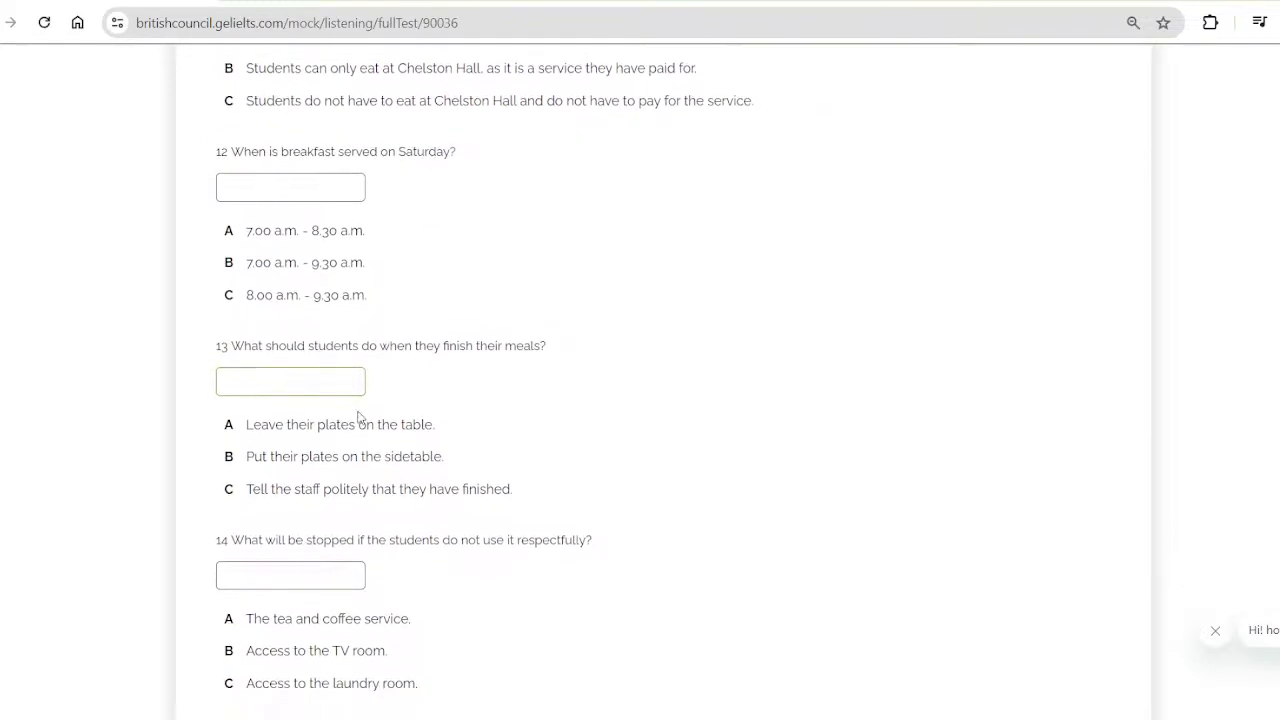
{"action": "scroll", "coordinate": [360, 418], "scroll_direction": "down", "scroll_amount": 1}
{"action": "scroll", "coordinate": [358, 418], "scroll_direction": "down", "scroll_amount": 3}
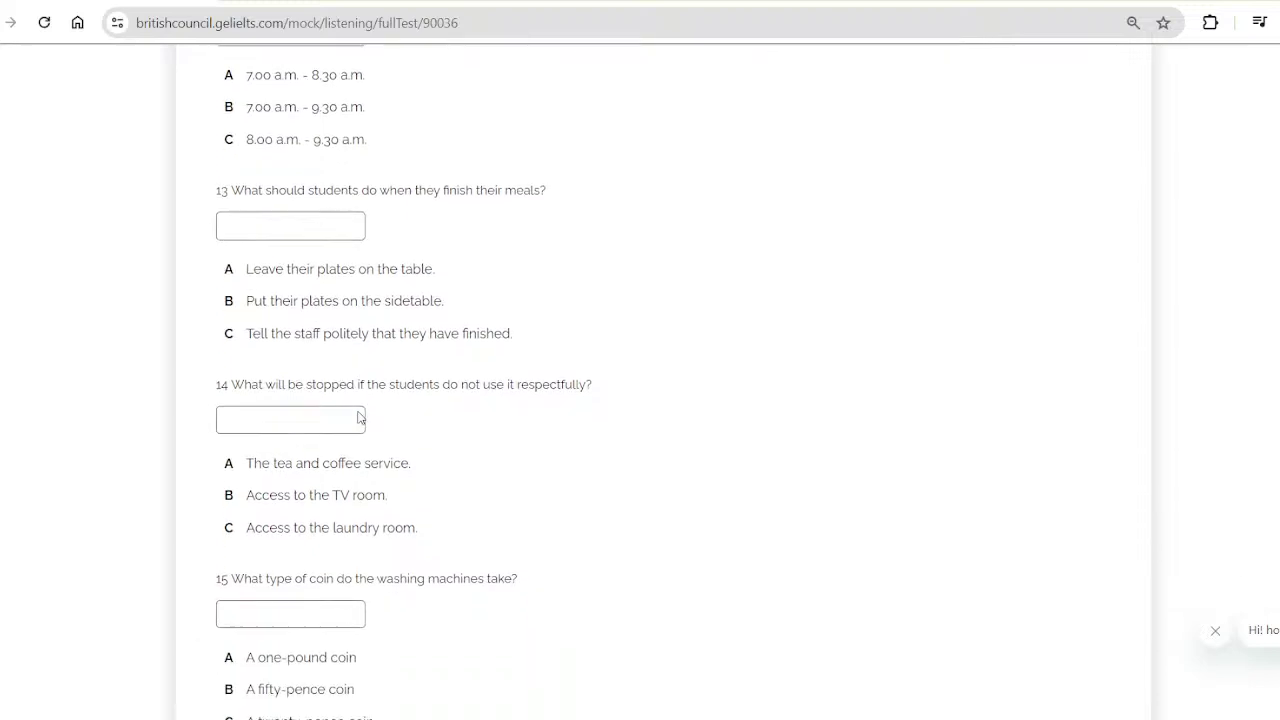
{"action": "scroll", "coordinate": [358, 412], "scroll_direction": "down", "scroll_amount": 2}
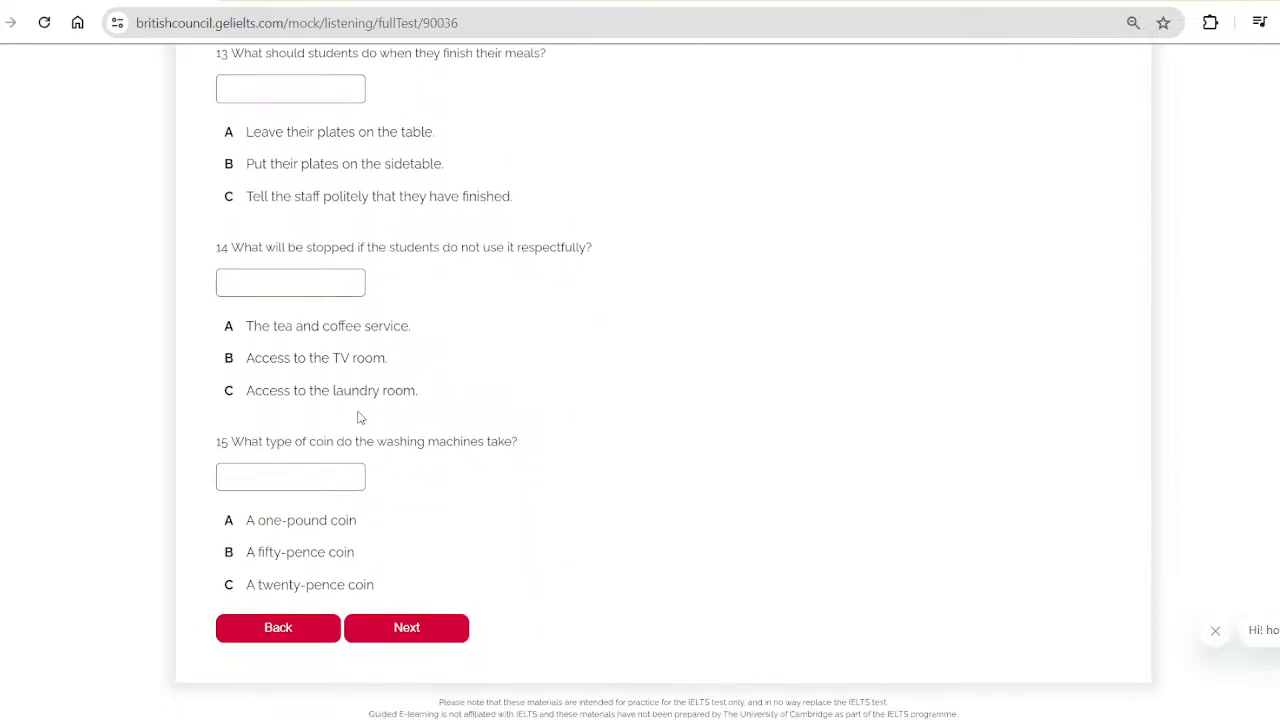
{"action": "scroll", "coordinate": [360, 418], "scroll_direction": "down", "scroll_amount": 1}
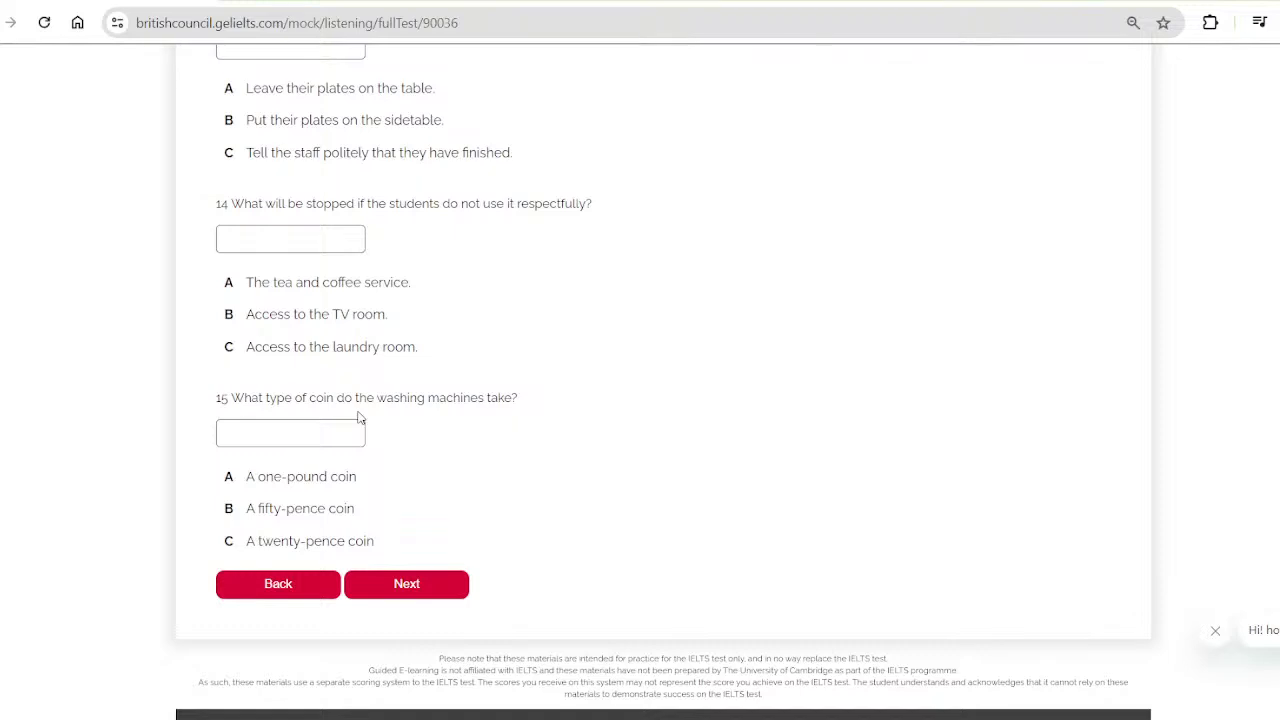
{"action": "scroll", "coordinate": [360, 418], "scroll_direction": "down", "scroll_amount": 1}
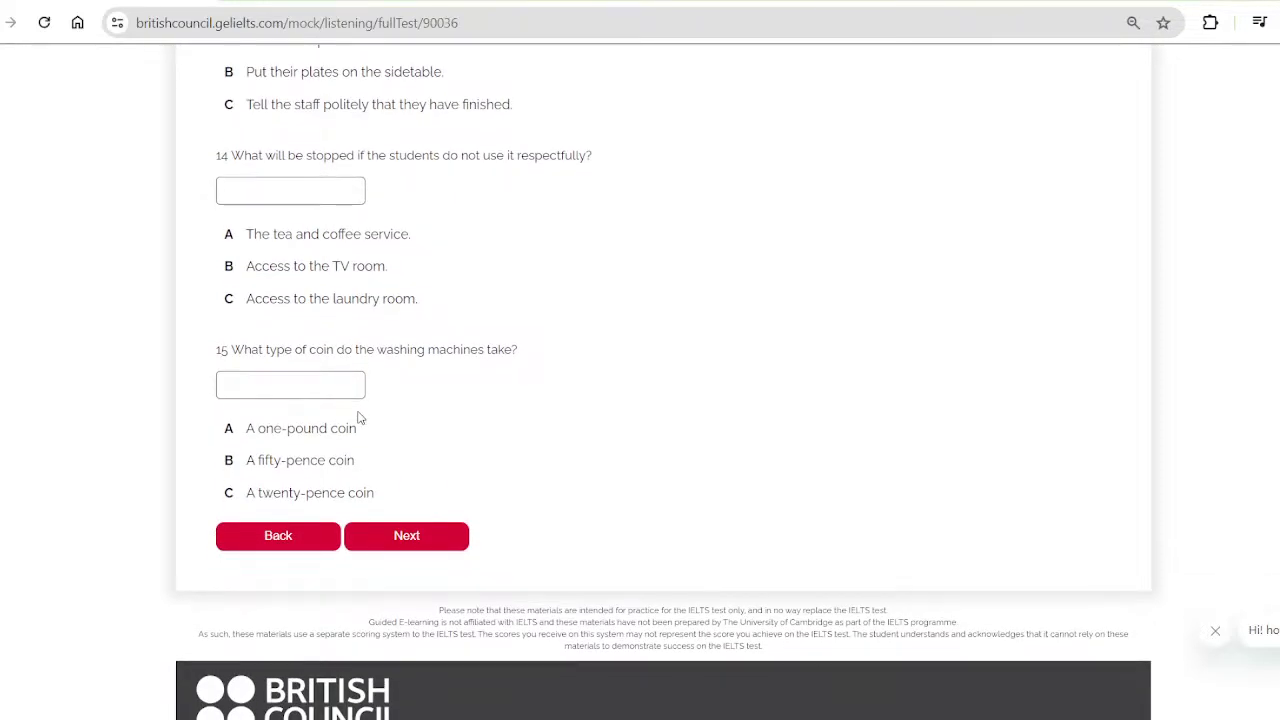
{"action": "scroll", "coordinate": [360, 418], "scroll_direction": "up", "scroll_amount": 2}
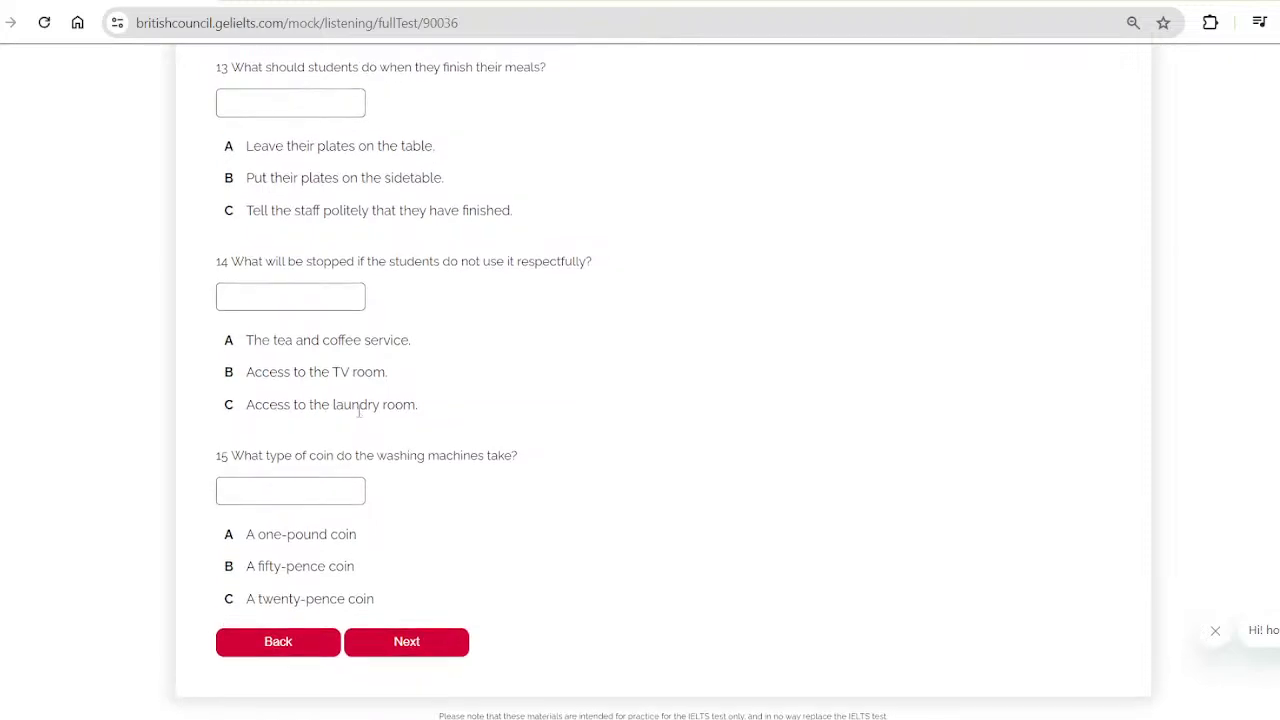
{"action": "scroll", "coordinate": [360, 418], "scroll_direction": "up", "scroll_amount": 3}
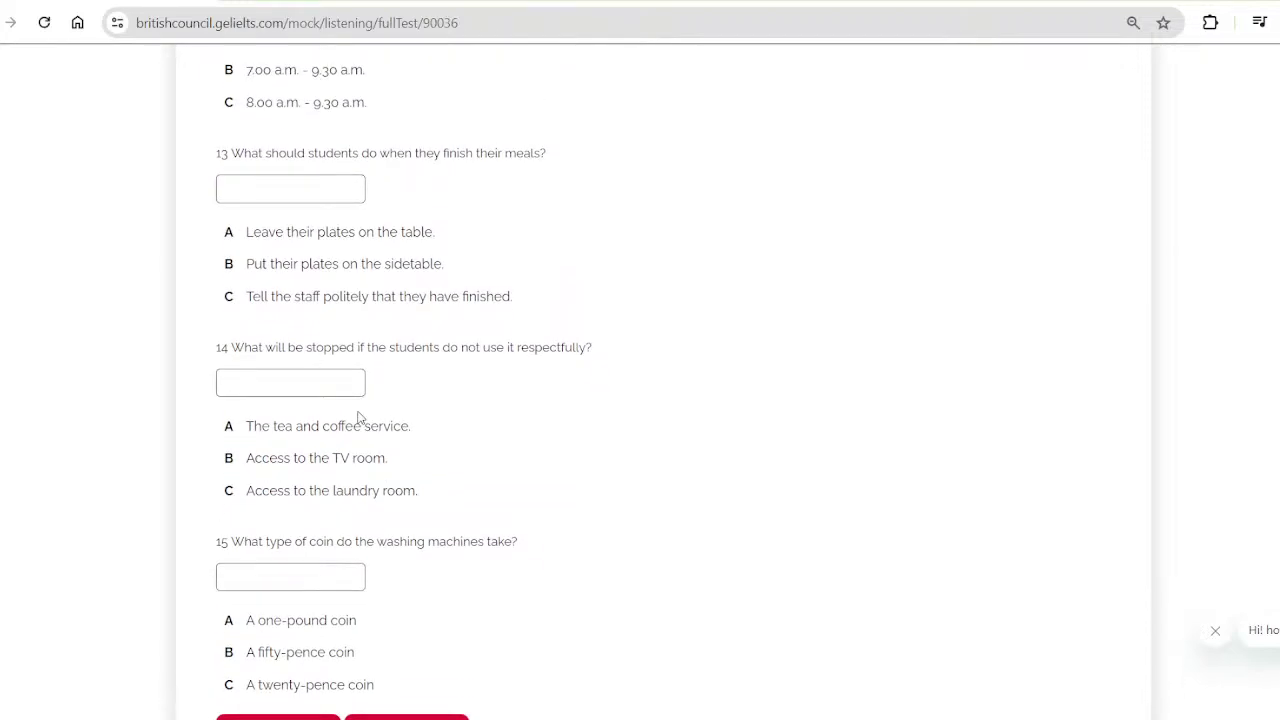
{"action": "scroll", "coordinate": [360, 418], "scroll_direction": "up", "scroll_amount": 1}
{"action": "scroll", "coordinate": [360, 418], "scroll_direction": "up", "scroll_amount": 7}
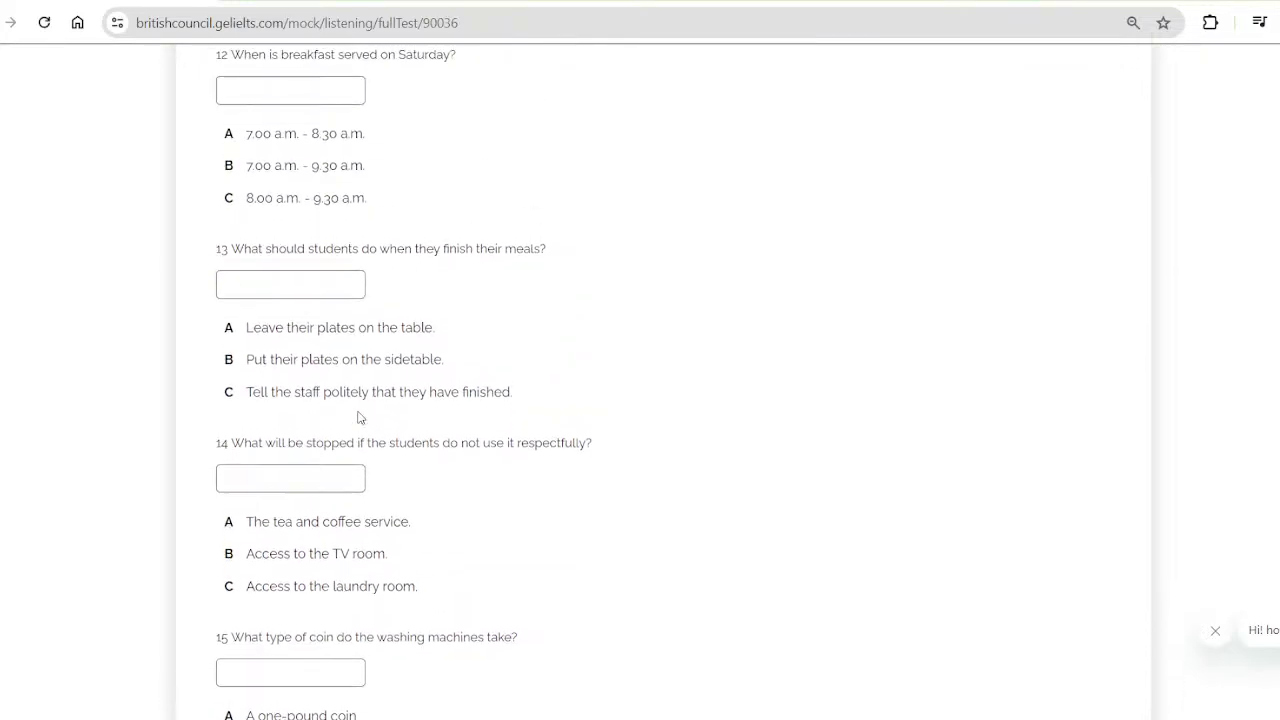
{"action": "scroll", "coordinate": [360, 418], "scroll_direction": "up", "scroll_amount": 2}
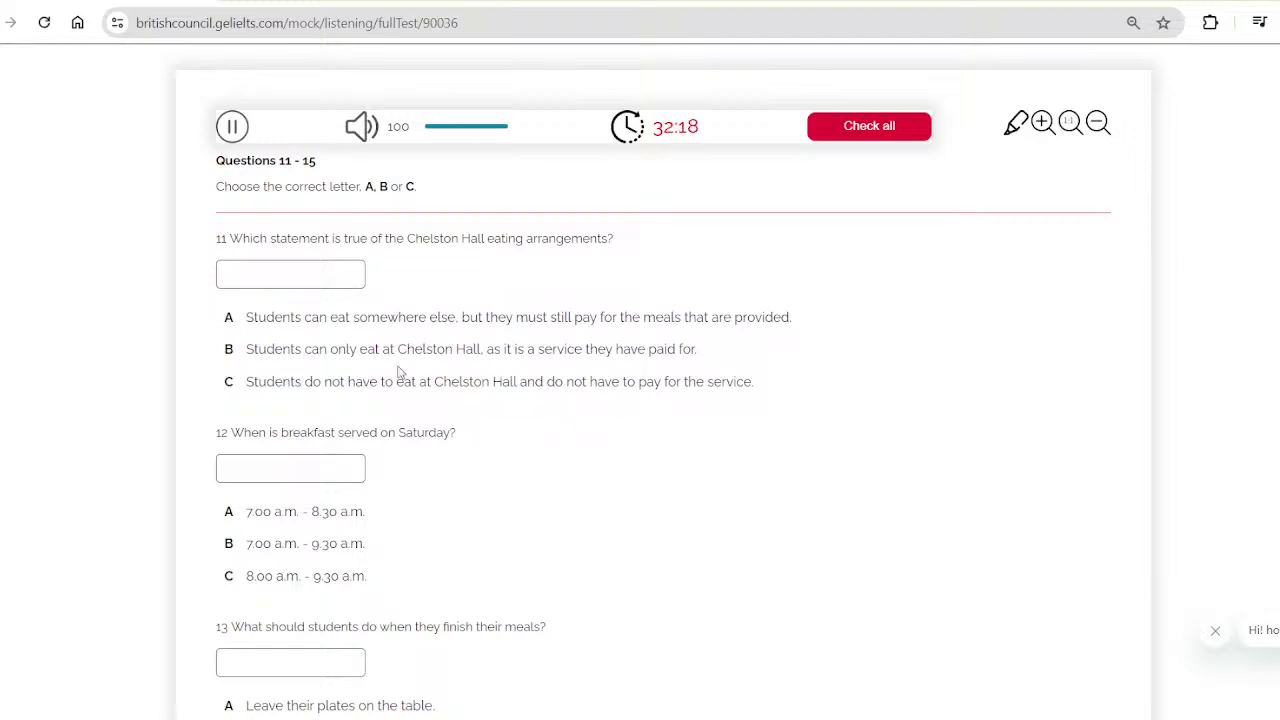
Answer question 11 on eating arrangements with B and question 12 on Saturday breakfast with C
{"action": "left_click", "coordinate": [344, 275]}
{"action": "type", "text": "B"}
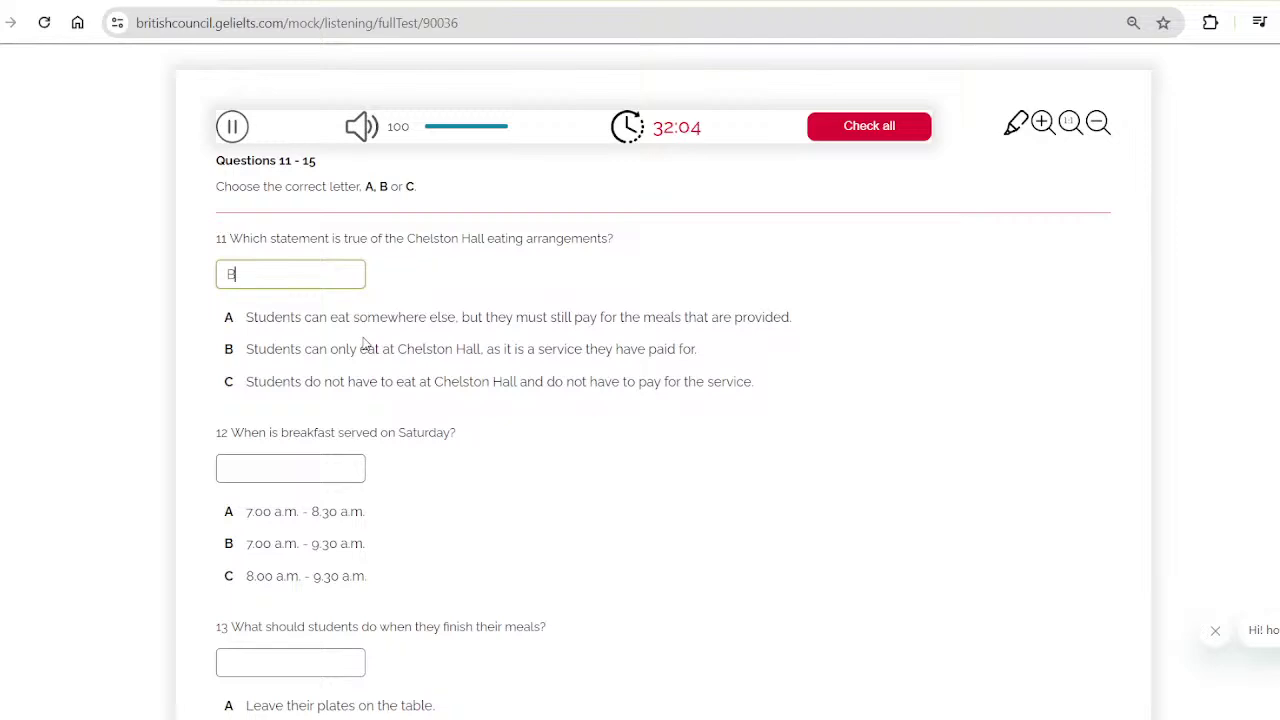
{"action": "scroll", "coordinate": [401, 406], "scroll_direction": "down", "scroll_amount": 1}
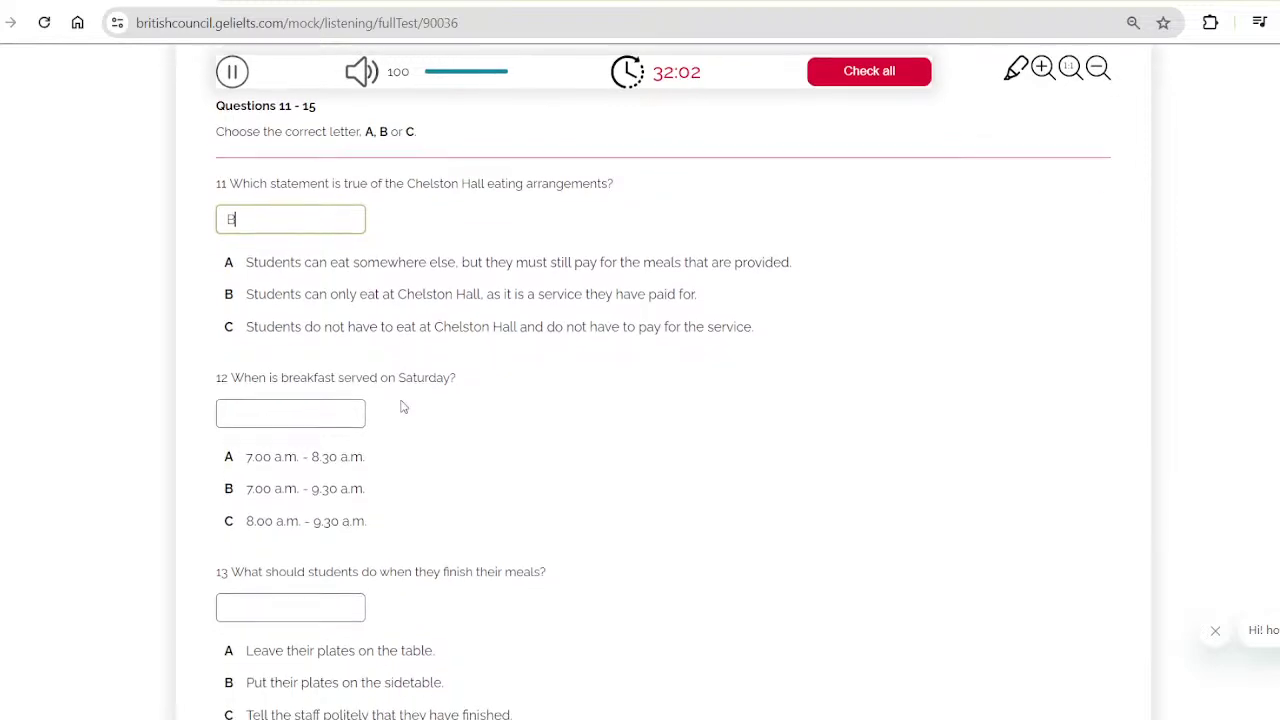
{"action": "scroll", "coordinate": [401, 406], "scroll_direction": "down", "scroll_amount": 1}
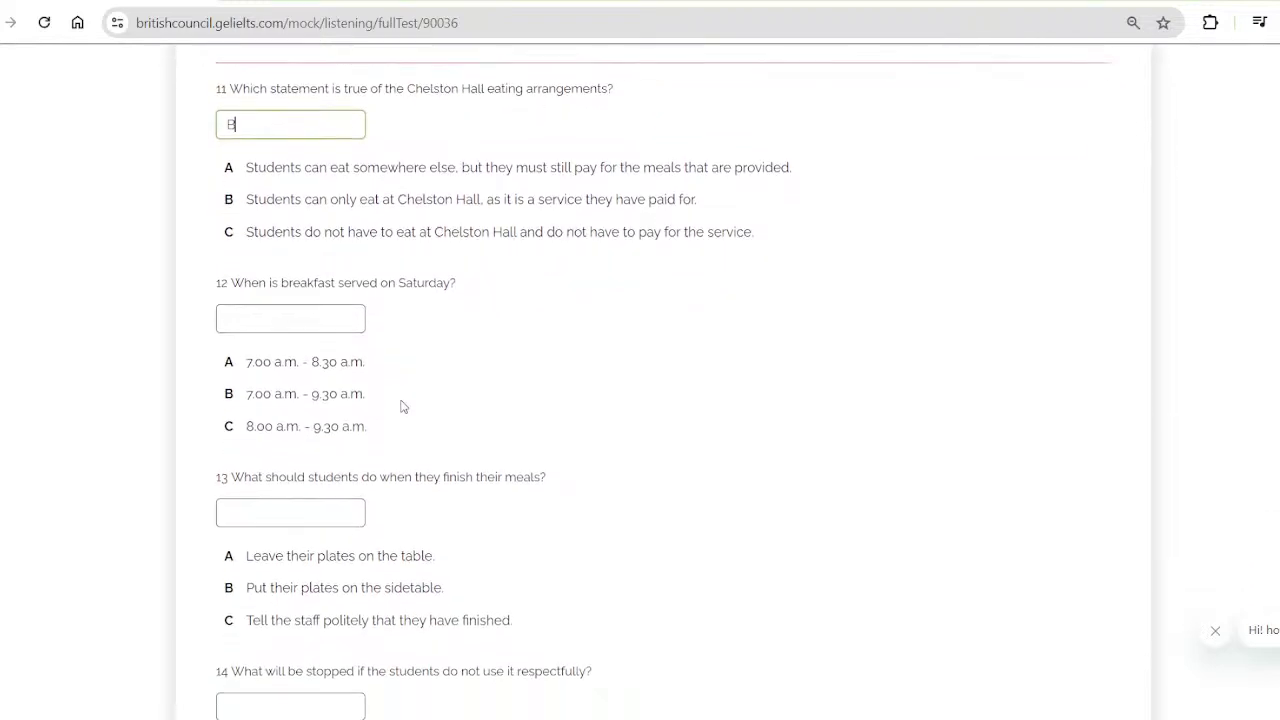
{"action": "scroll", "coordinate": [403, 406], "scroll_direction": "down", "scroll_amount": 1}
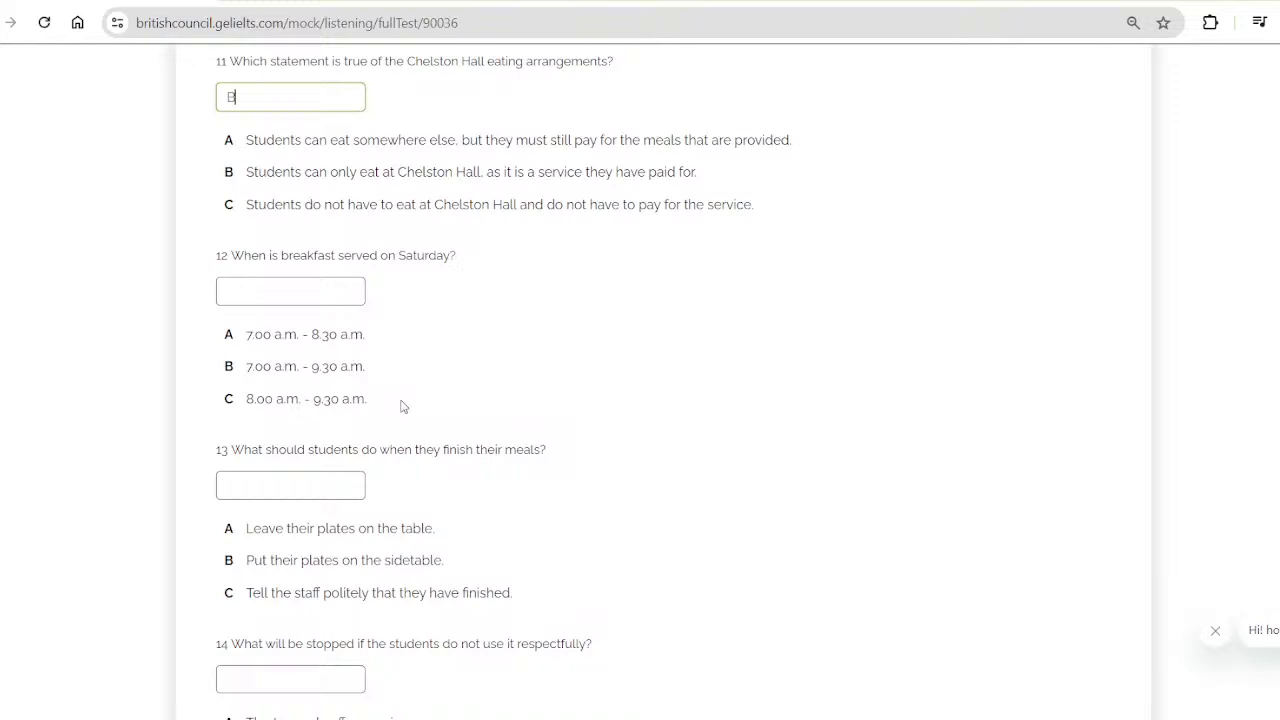
{"action": "left_click", "coordinate": [316, 290]}
{"action": "scroll", "coordinate": [465, 369], "scroll_direction": "down", "scroll_amount": 1}
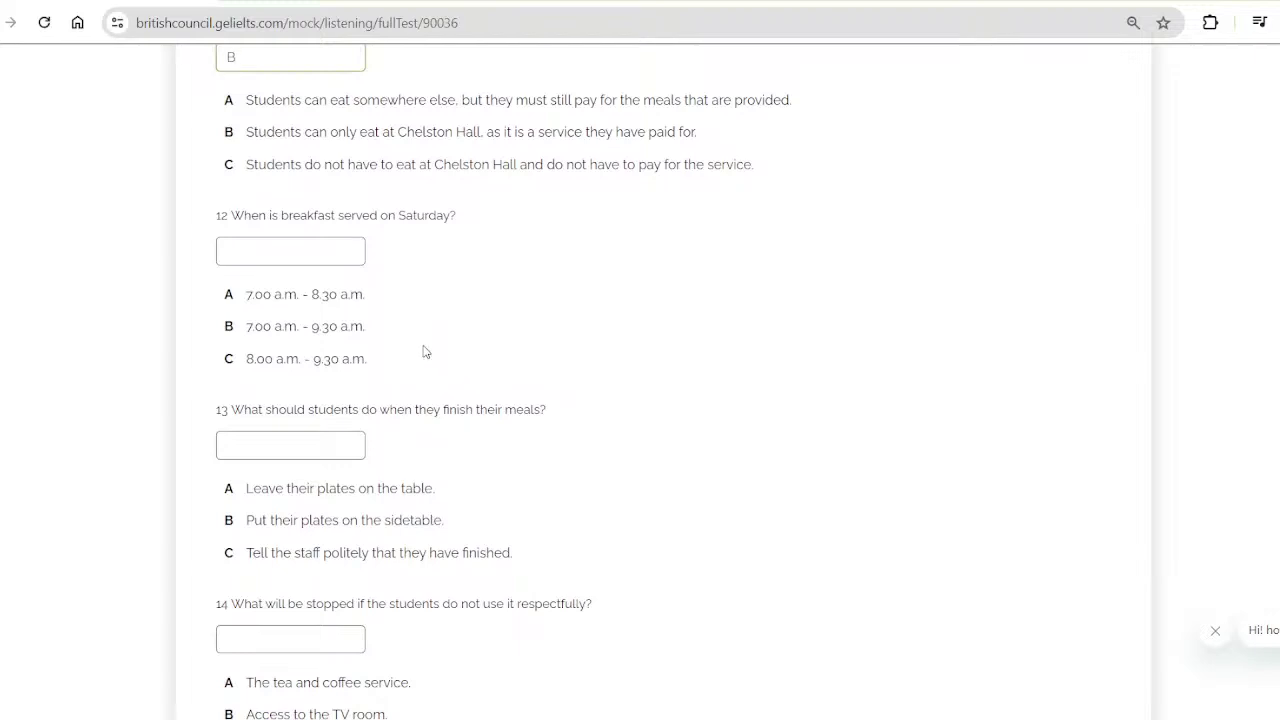
{"action": "left_click", "coordinate": [317, 246]}
{"action": "type", "text": "C"}
Answer question 13, on what students should do when they finish their meals, with B
{"action": "scroll", "coordinate": [491, 447], "scroll_direction": "down", "scroll_amount": 3}
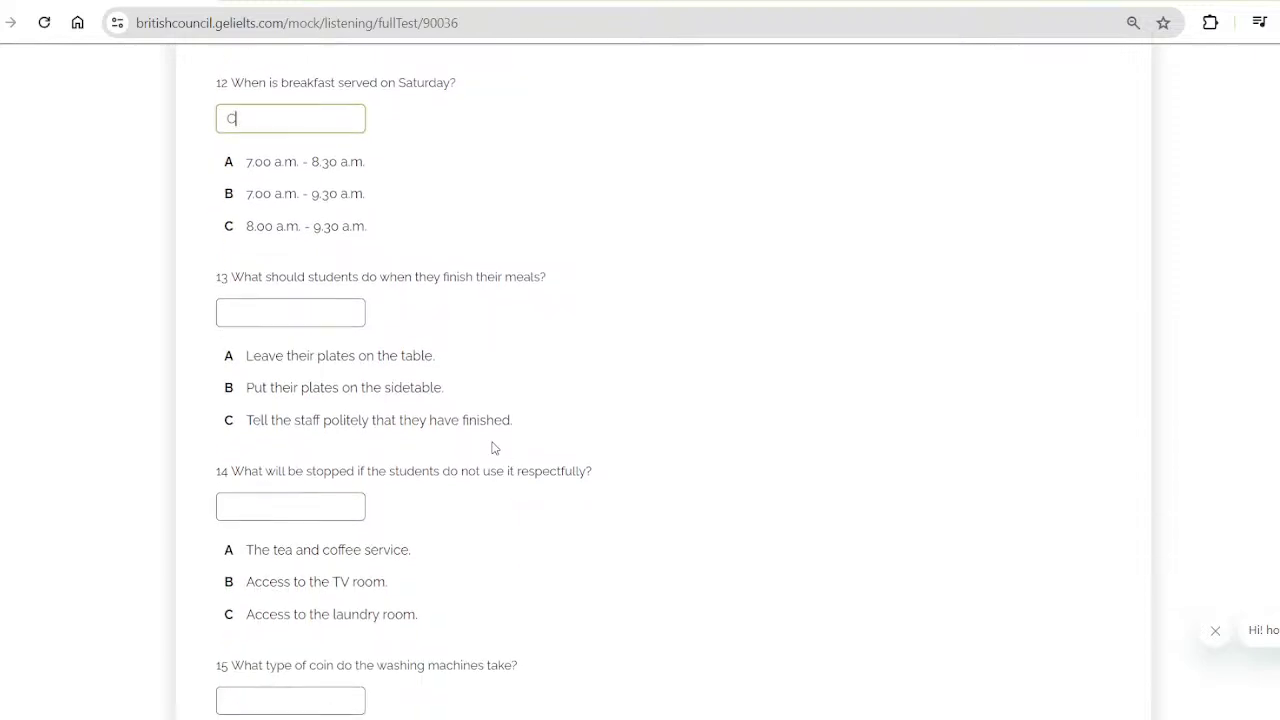
{"action": "scroll", "coordinate": [491, 447], "scroll_direction": "down", "scroll_amount": 1}
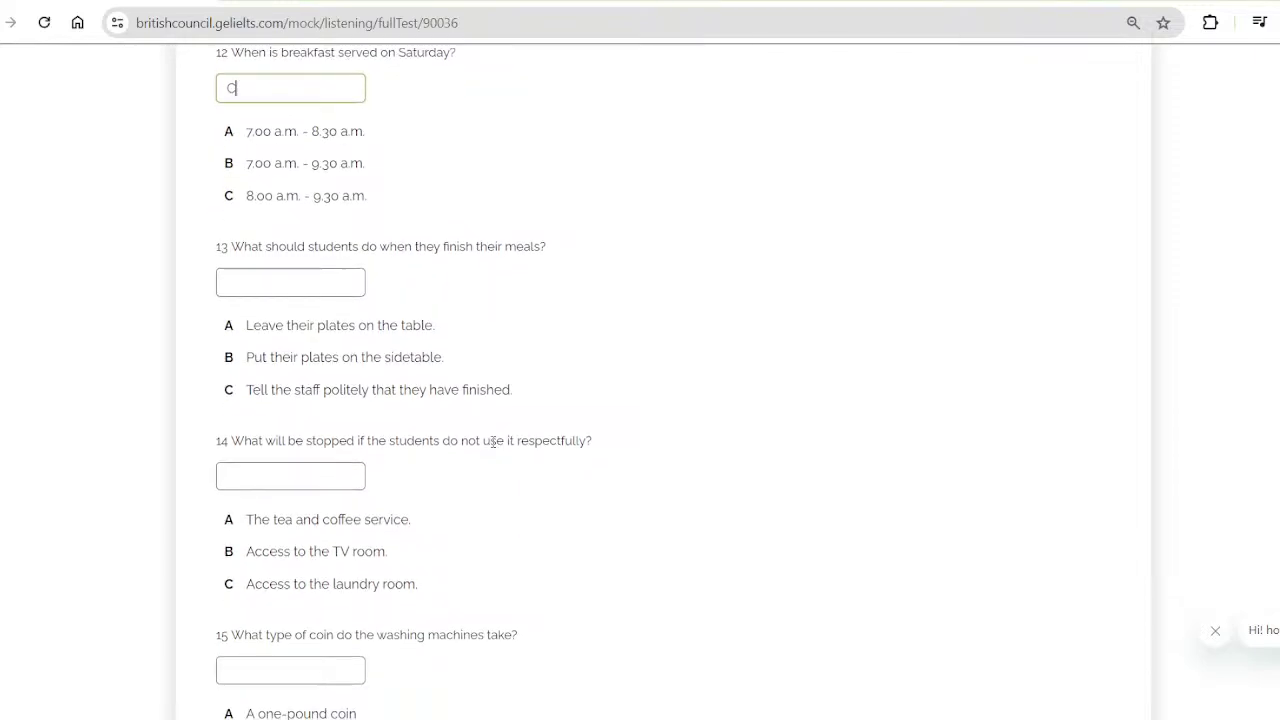
{"action": "scroll", "coordinate": [492, 446], "scroll_direction": "down", "scroll_amount": 1}
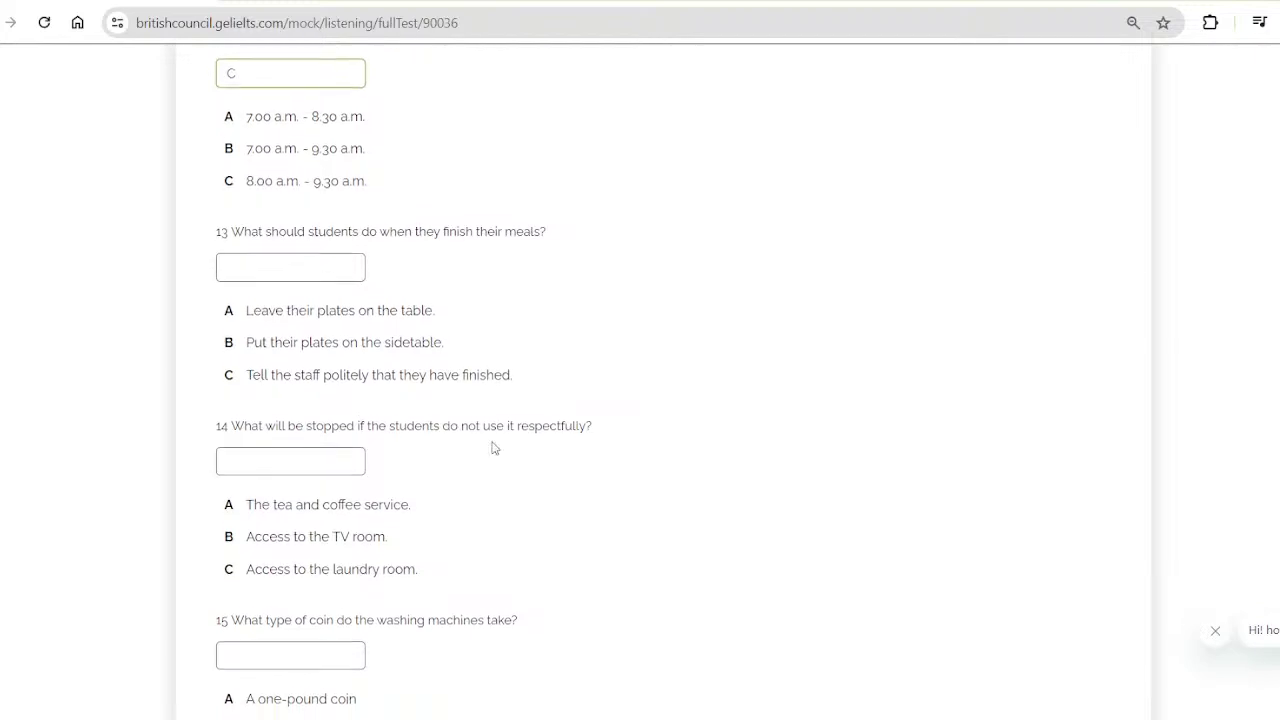
{"action": "scroll", "coordinate": [492, 447], "scroll_direction": "down", "scroll_amount": 1}
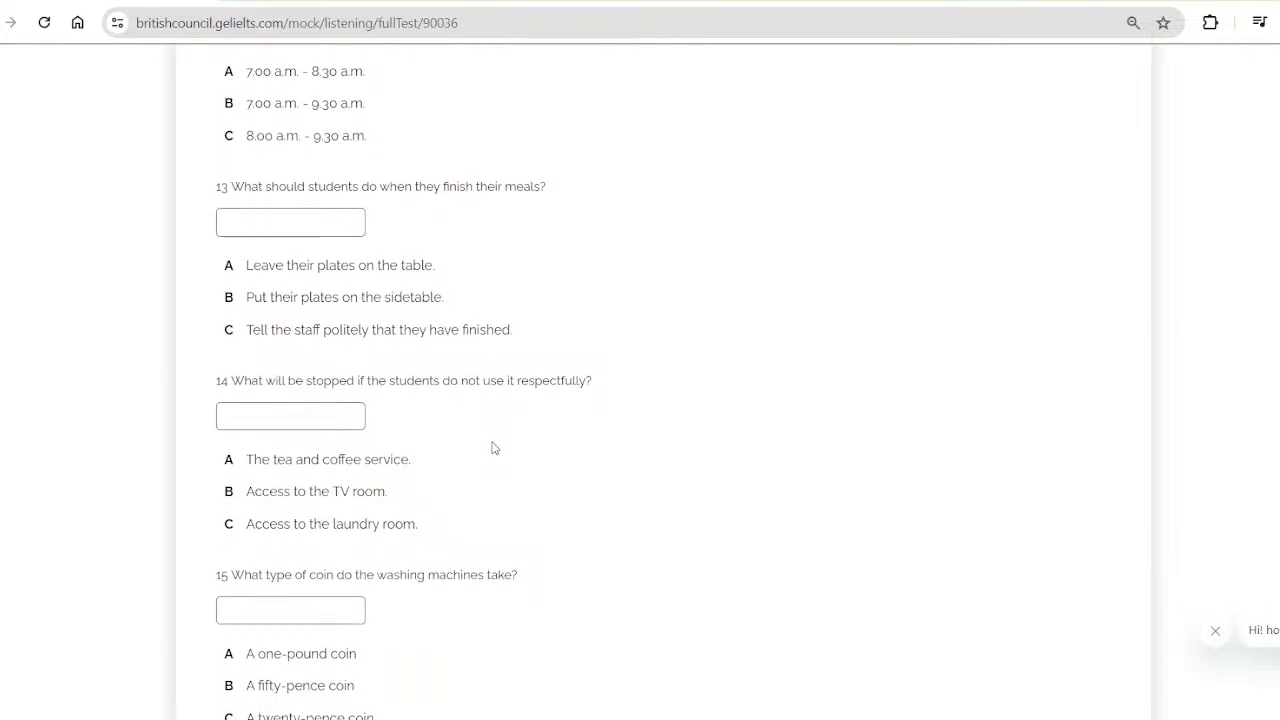
{"action": "scroll", "coordinate": [492, 447], "scroll_direction": "down", "scroll_amount": 1}
{"action": "scroll", "coordinate": [492, 447], "scroll_direction": "down", "scroll_amount": 1}
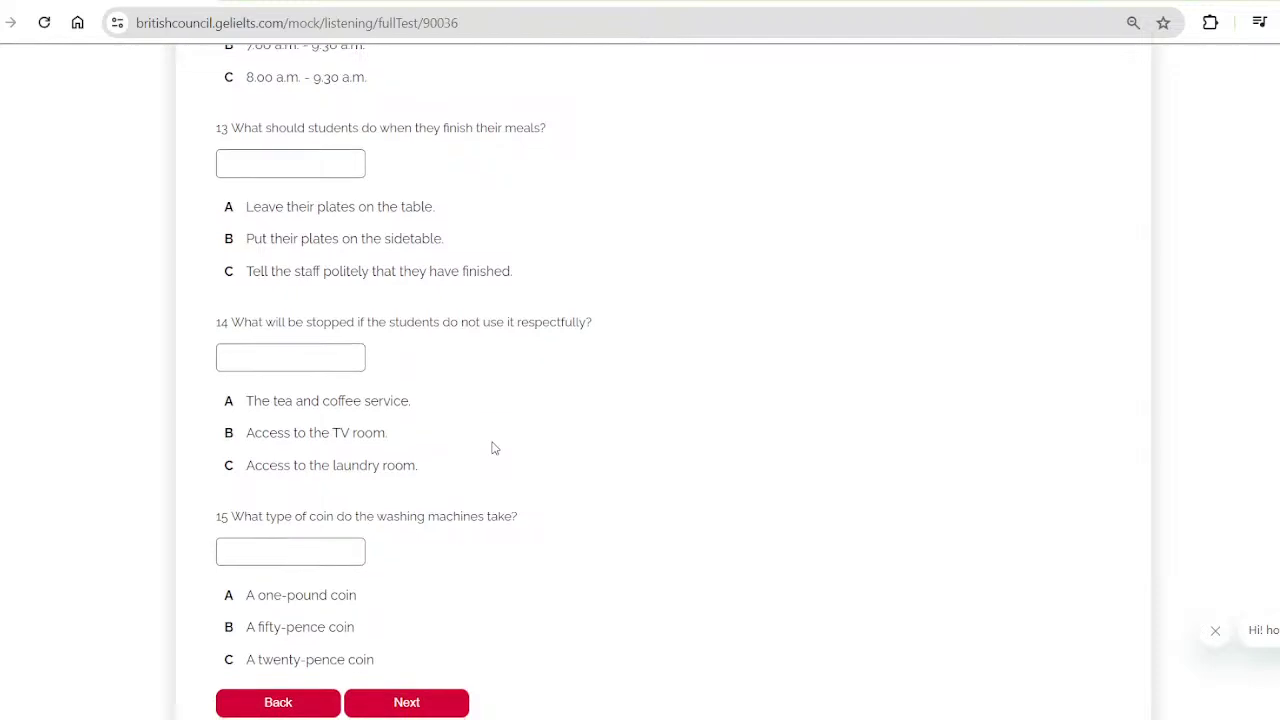
{"action": "scroll", "coordinate": [492, 448], "scroll_direction": "down", "scroll_amount": 1}
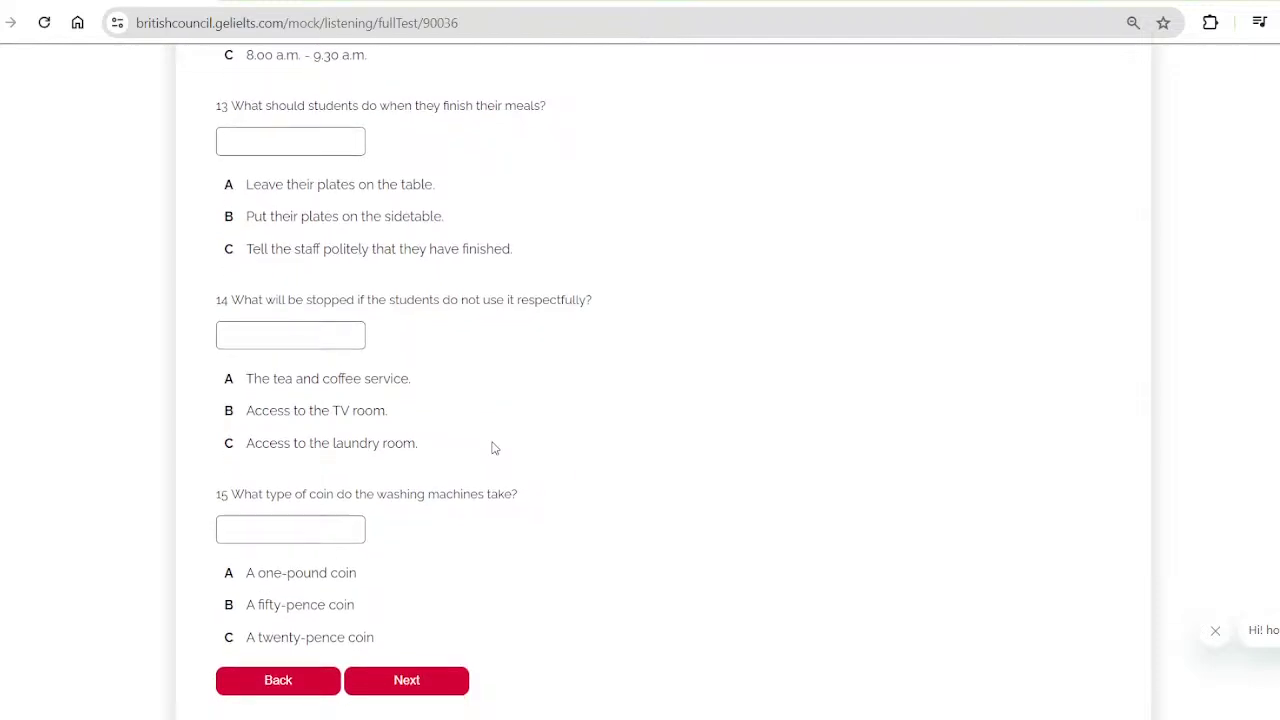
{"action": "left_click", "coordinate": [308, 137]}
{"action": "scroll", "coordinate": [390, 372], "scroll_direction": "down", "scroll_amount": 1}
{"action": "scroll", "coordinate": [390, 372], "scroll_direction": "up", "scroll_amount": 4}
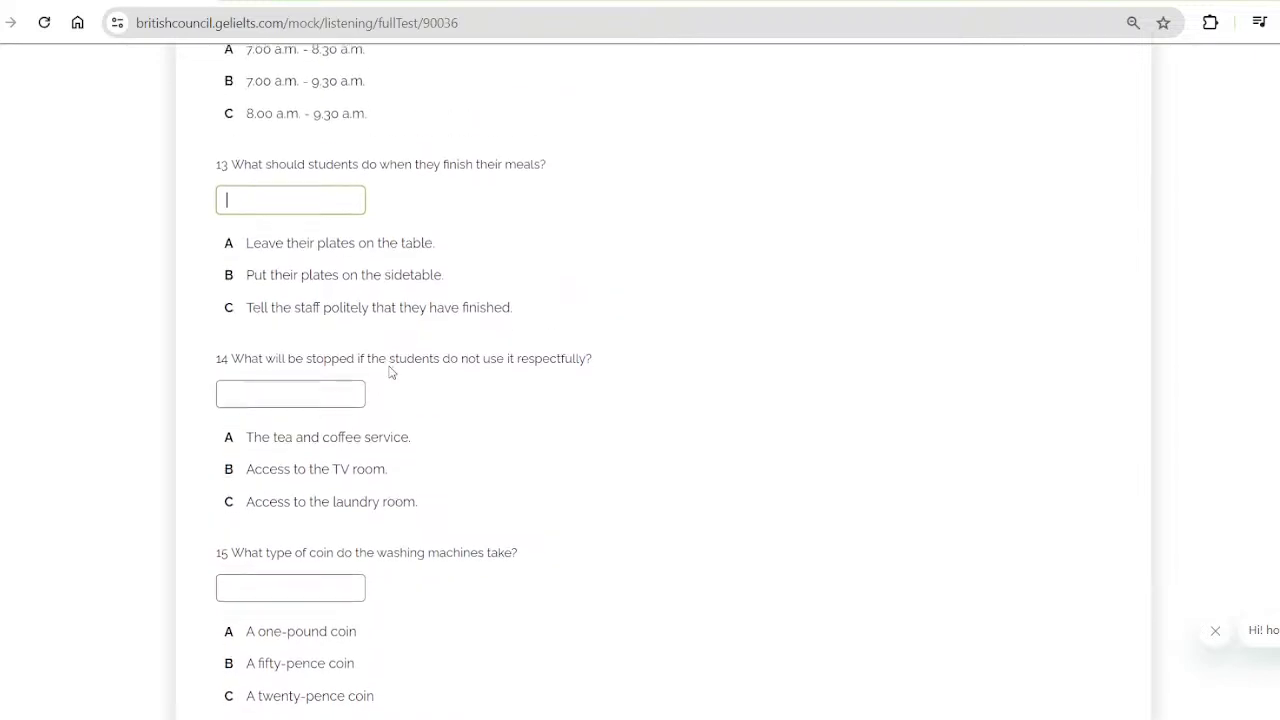
{"action": "scroll", "coordinate": [390, 372], "scroll_direction": "down", "scroll_amount": 3}
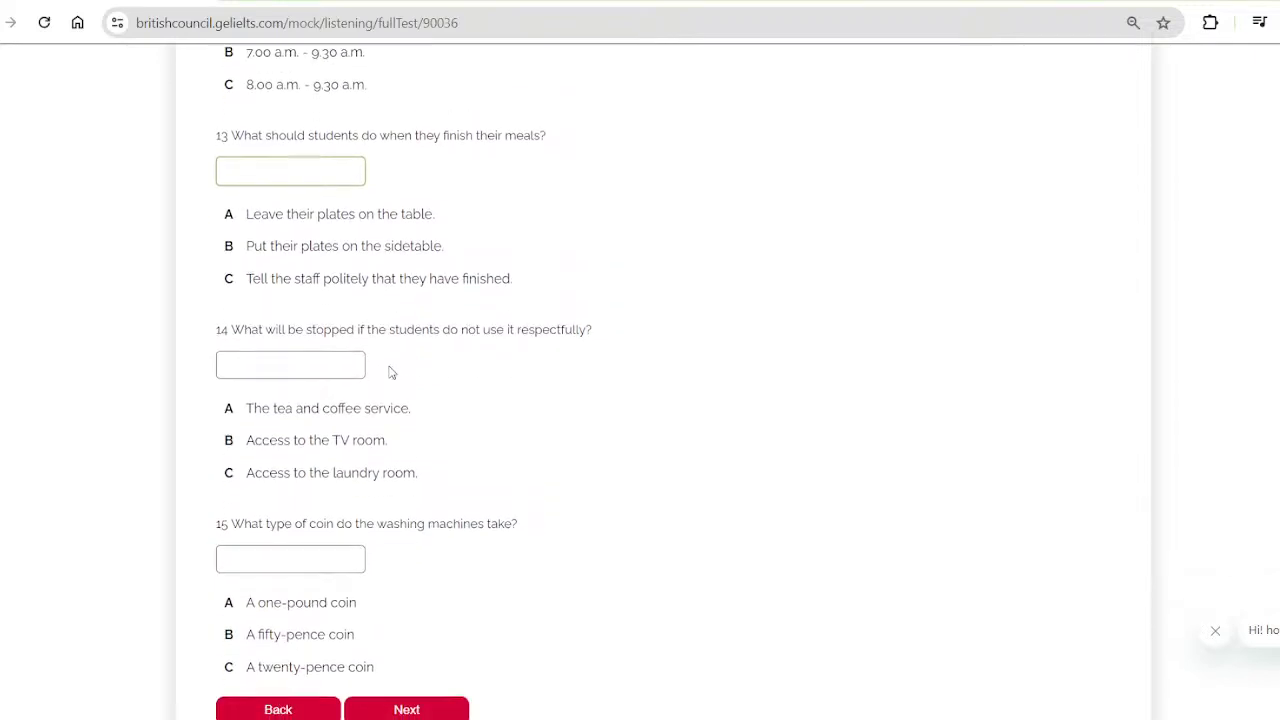
{"action": "scroll", "coordinate": [390, 372], "scroll_direction": "down", "scroll_amount": 1}
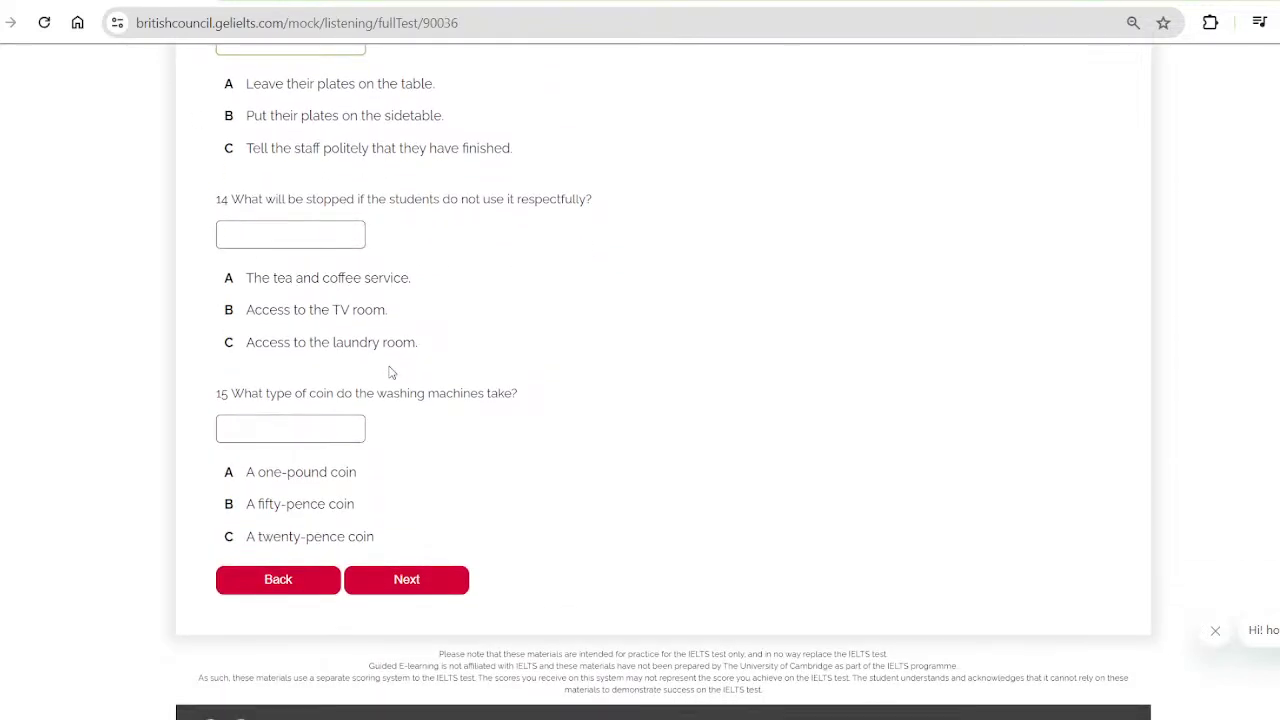
{"action": "scroll", "coordinate": [390, 372], "scroll_direction": "up", "scroll_amount": 1}
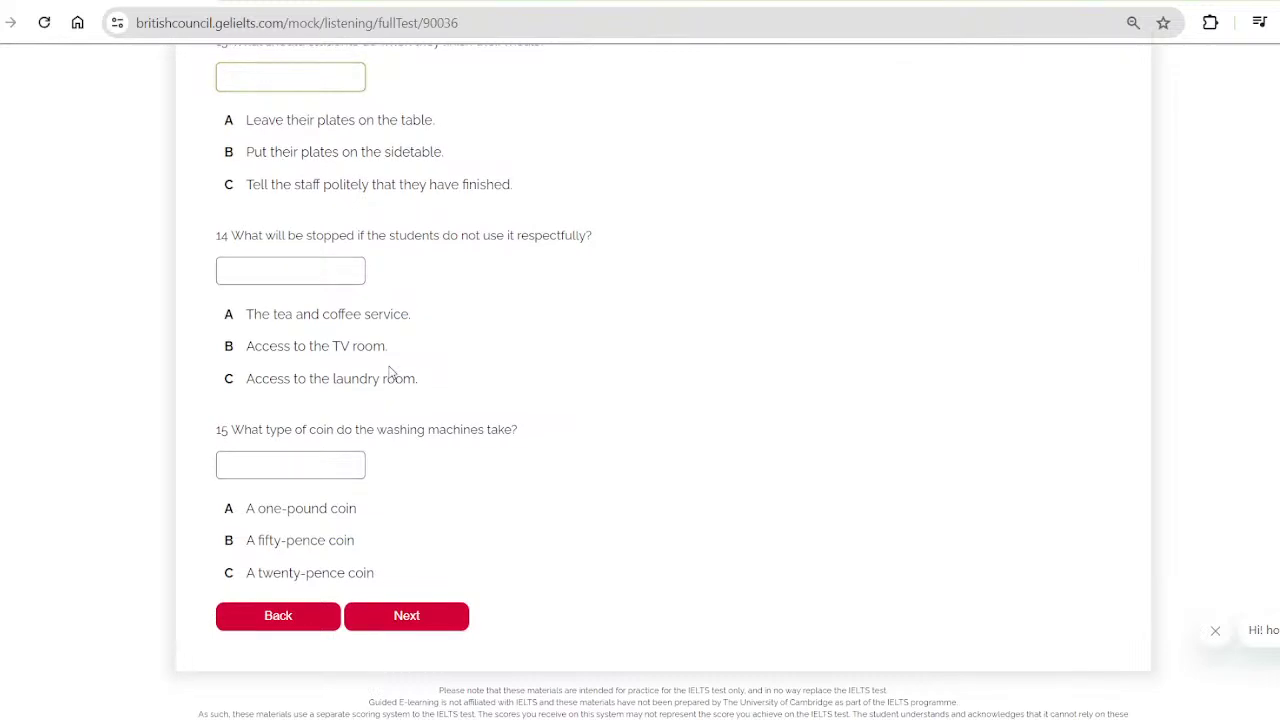
{"action": "scroll", "coordinate": [390, 372], "scroll_direction": "up", "scroll_amount": 1}
{"action": "scroll", "coordinate": [390, 365], "scroll_direction": "up", "scroll_amount": 3}
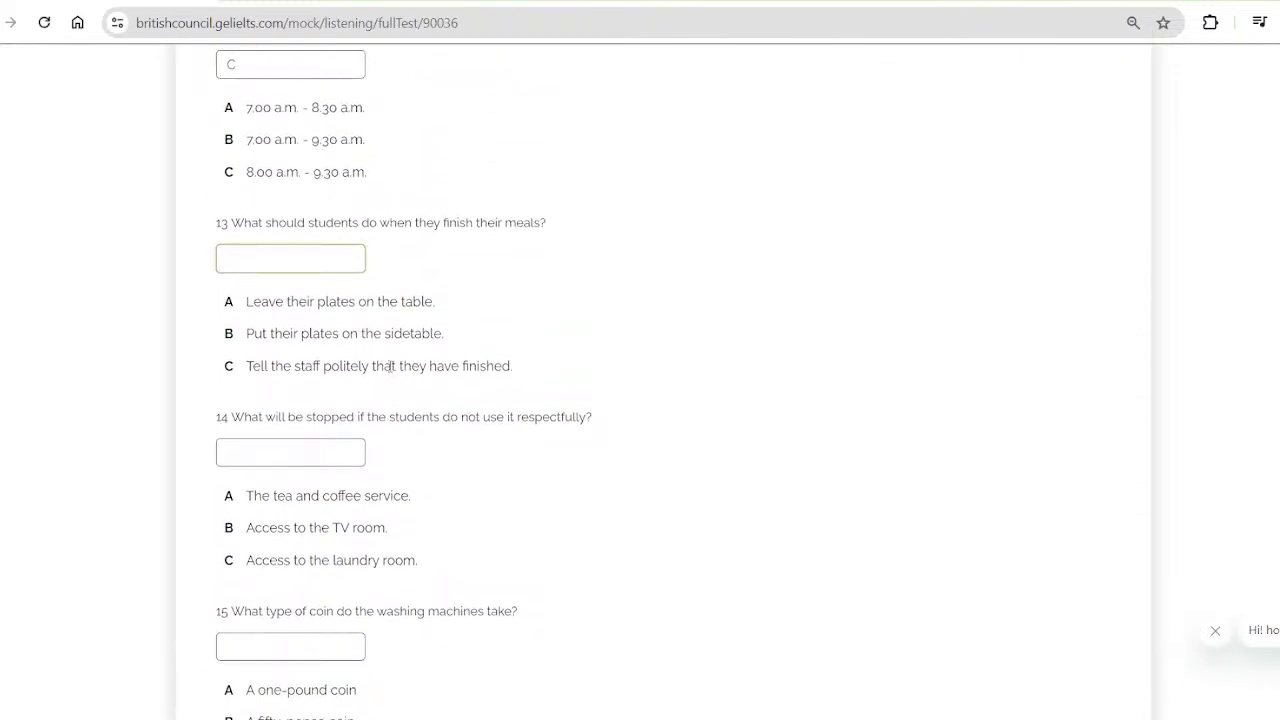
{"action": "type", "text": "B"}
Answer question 14, on what will be stopped if not used respectfully, with A
{"action": "scroll", "coordinate": [390, 367], "scroll_direction": "down", "scroll_amount": 3}
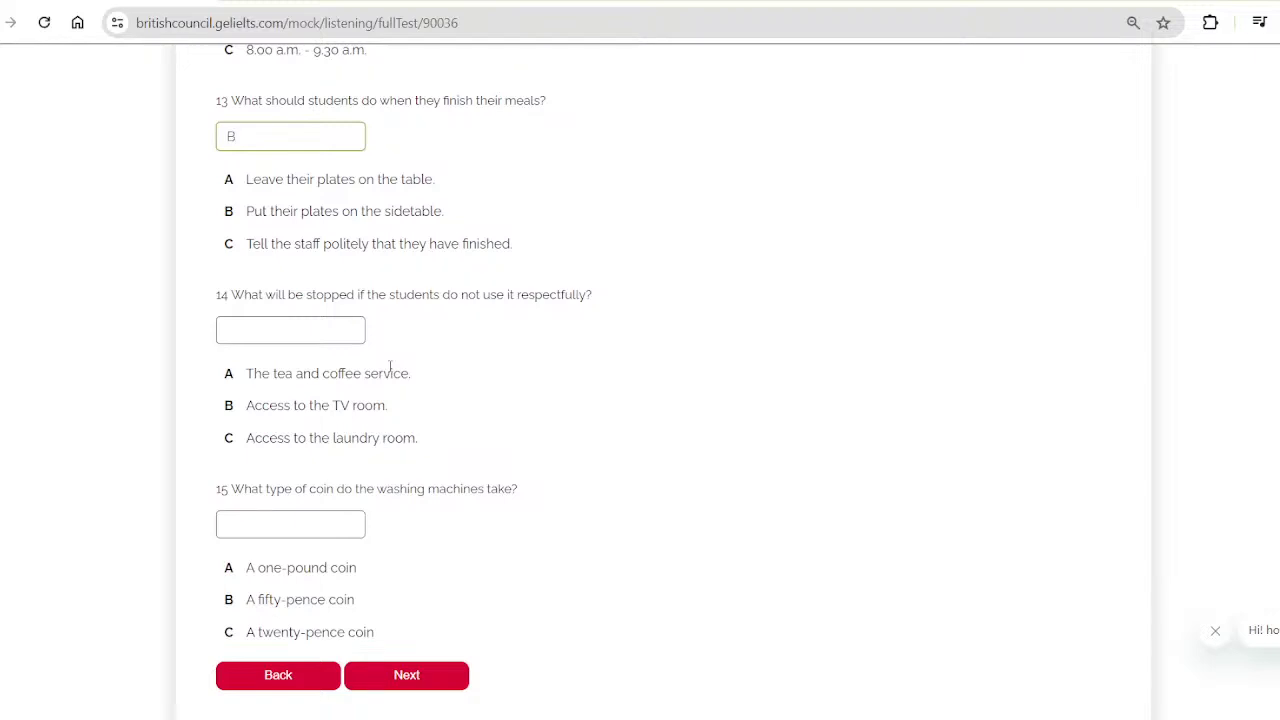
{"action": "scroll", "coordinate": [390, 366], "scroll_direction": "down", "scroll_amount": 2}
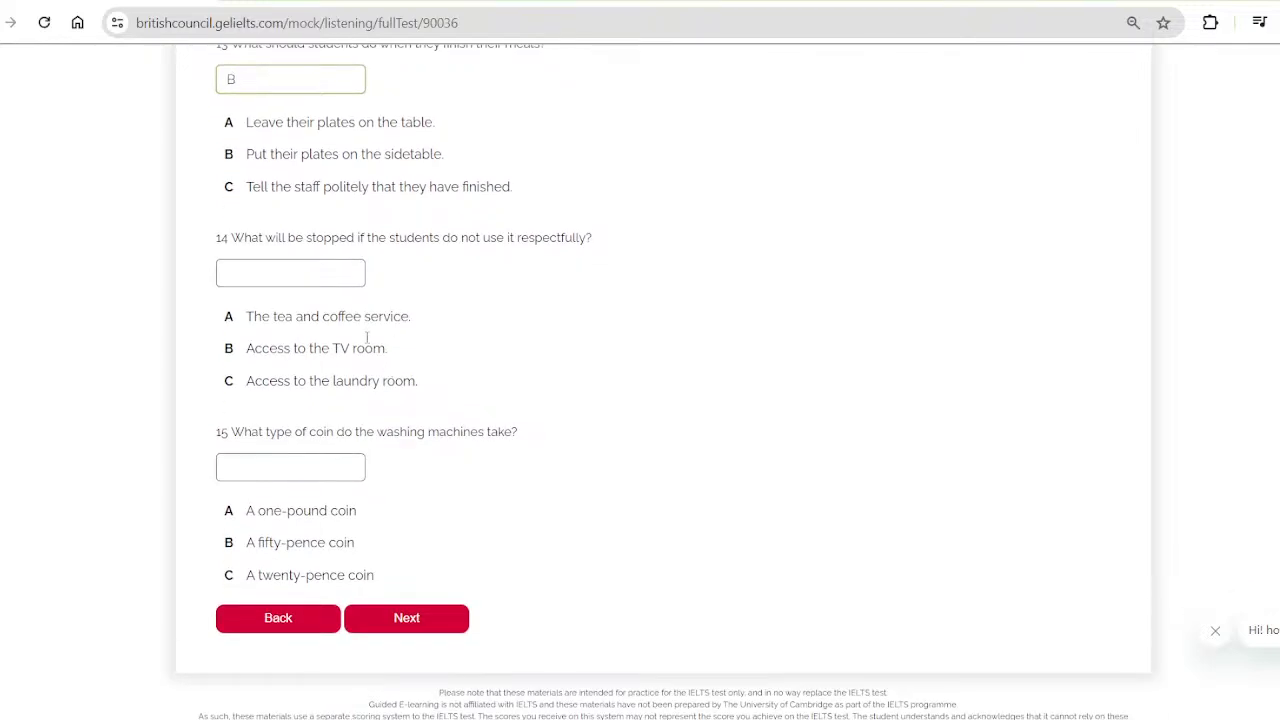
{"action": "left_click", "coordinate": [316, 272]}
{"action": "left_click", "coordinate": [436, 348]}
{"action": "type", "text": "A"}
Answer question 15, on the type of coin the washing machines take, with B
{"action": "scroll", "coordinate": [456, 476], "scroll_direction": "down", "scroll_amount": 2}
{"action": "scroll", "coordinate": [456, 476], "scroll_direction": "down", "scroll_amount": 1}
{"action": "scroll", "coordinate": [456, 476], "scroll_direction": "down", "scroll_amount": 1}
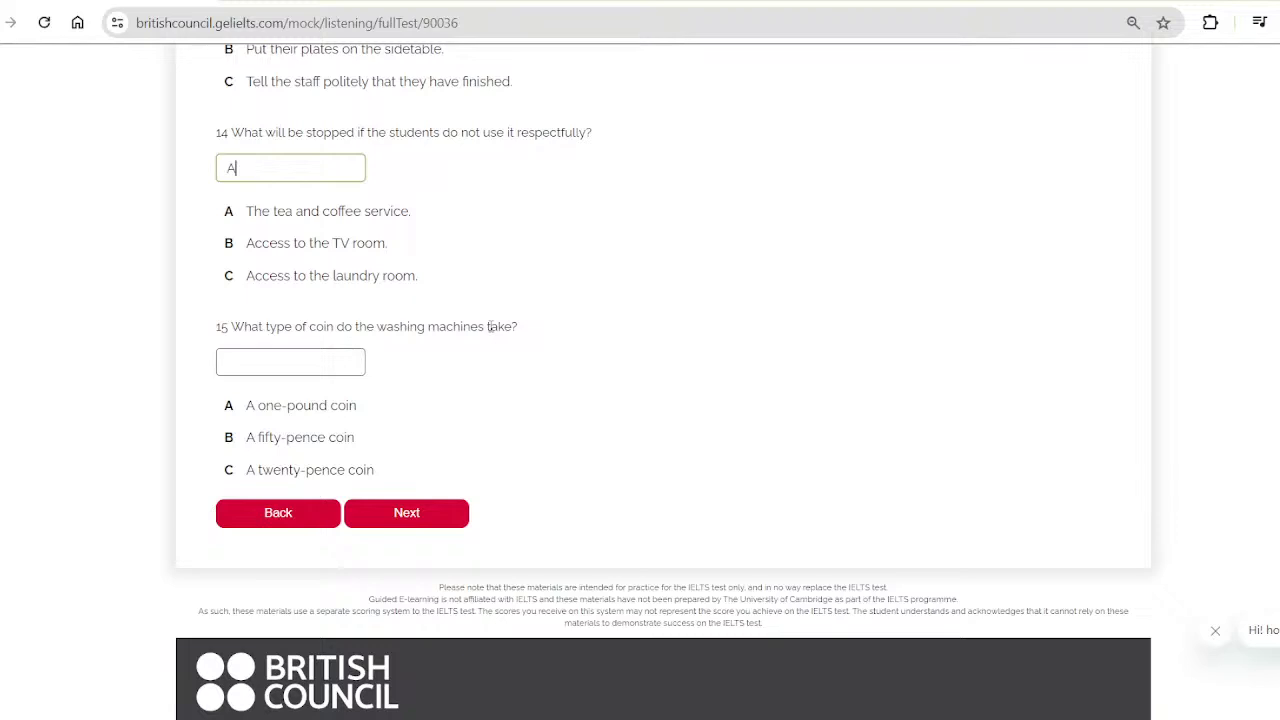
{"action": "left_click", "coordinate": [336, 362]}
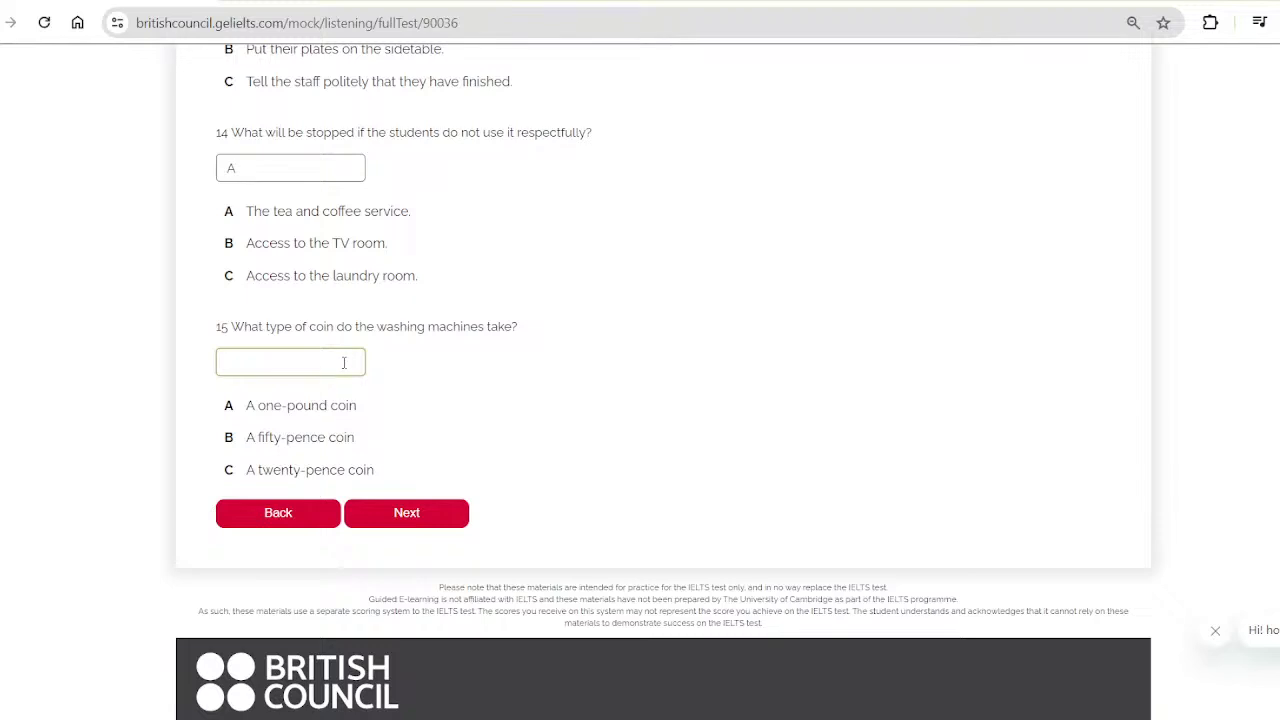
{"action": "type", "text": "A"}
{"action": "double_click", "coordinate": [300, 367]}
{"action": "type", "text": "B"}
Change the answer to question 15 to A and continue to the next set of questions
{"action": "scroll", "coordinate": [343, 409], "scroll_direction": "up", "scroll_amount": 2}
{"action": "scroll", "coordinate": [345, 413], "scroll_direction": "up", "scroll_amount": 4}
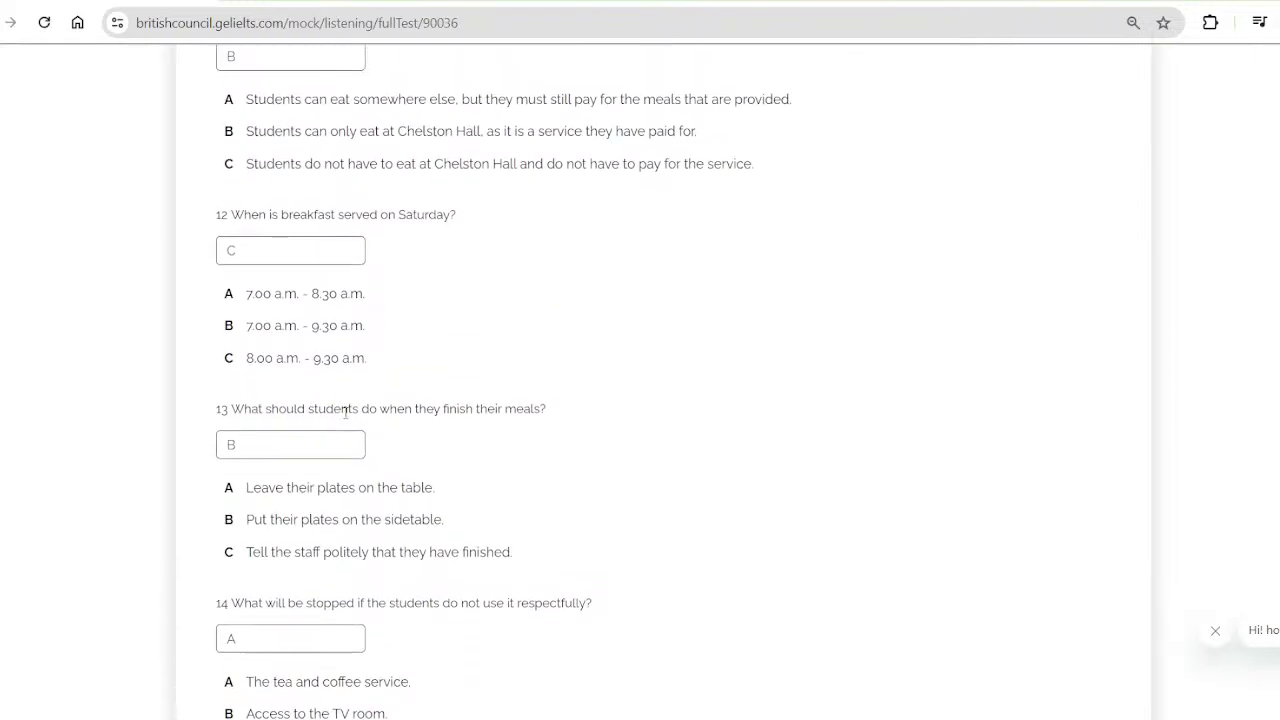
{"action": "scroll", "coordinate": [345, 418], "scroll_direction": "down", "scroll_amount": 3}
{"action": "scroll", "coordinate": [345, 418], "scroll_direction": "down", "scroll_amount": 3}
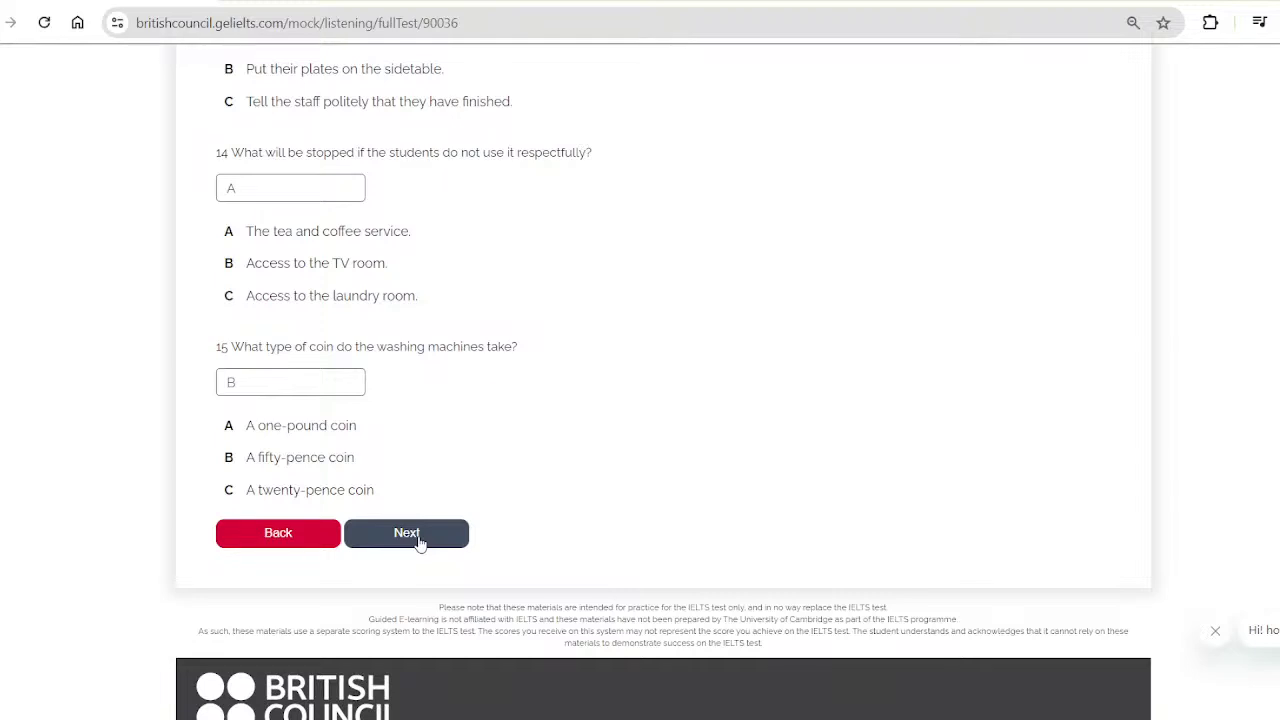
{"action": "left_click", "coordinate": [257, 391]}
{"action": "double_click", "coordinate": [257, 391]}
{"action": "type", "text": "A"}
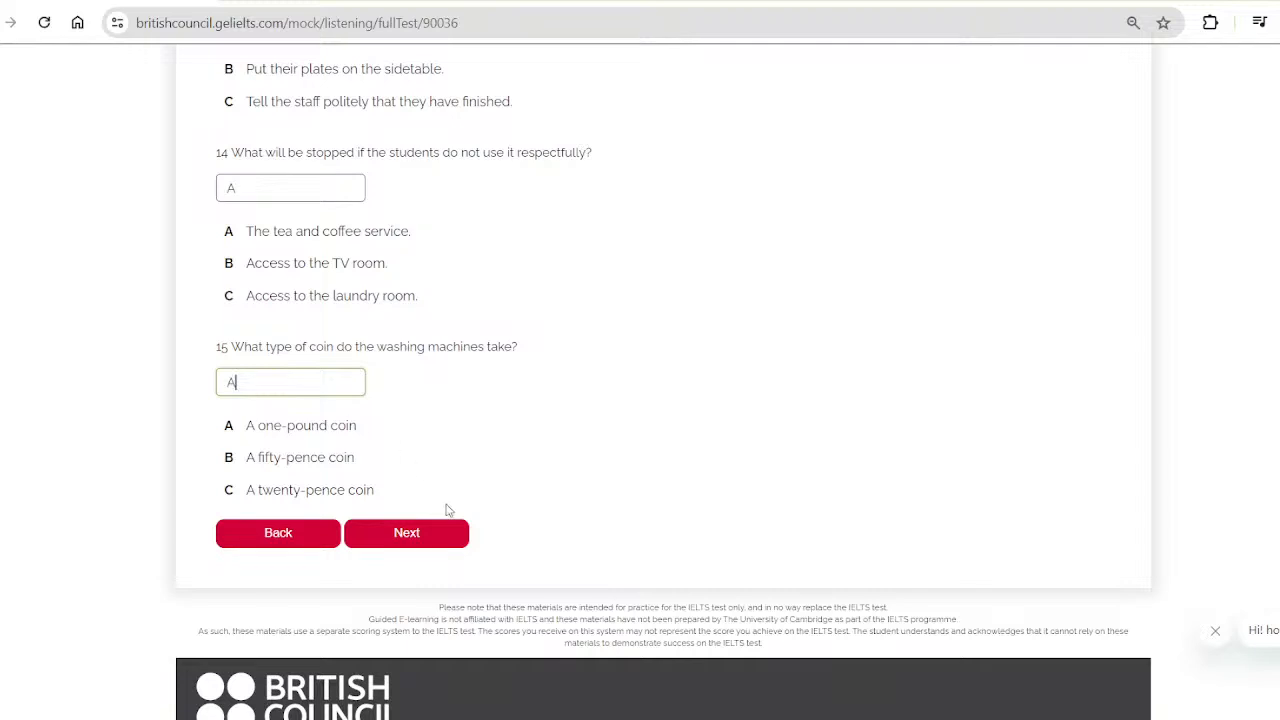
{"action": "left_click", "coordinate": [455, 540]}
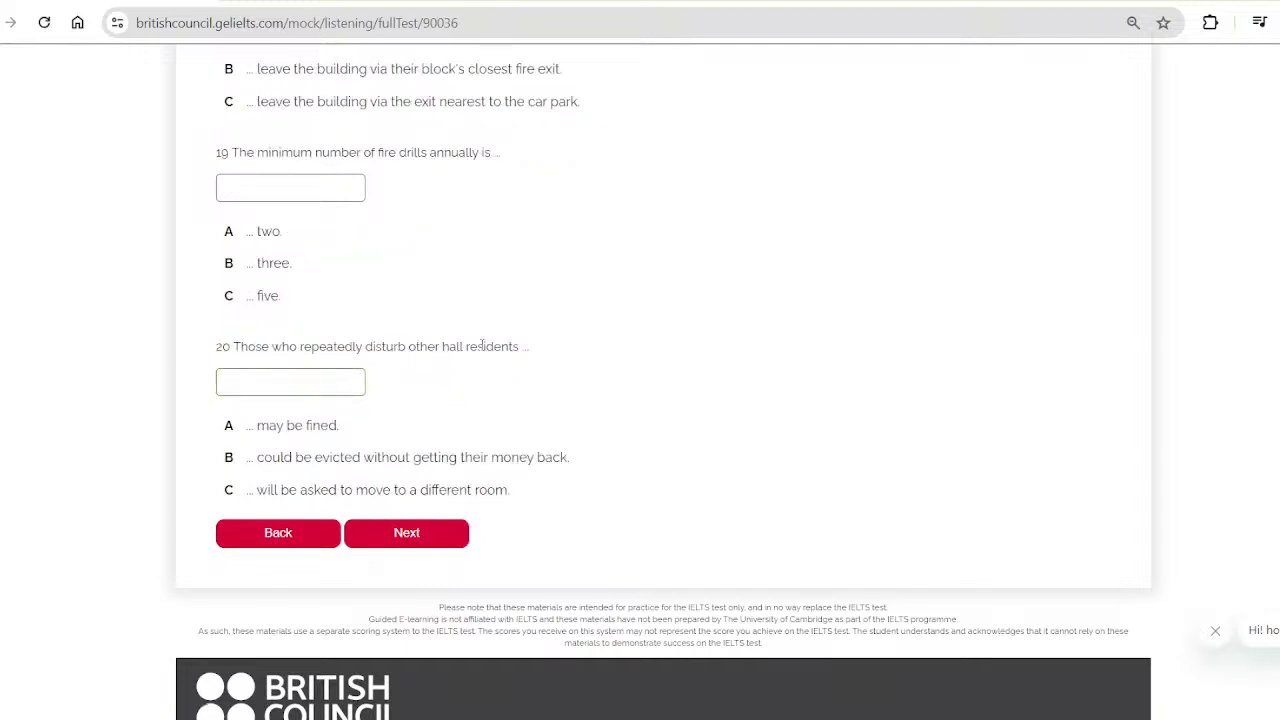
Answer question 16, on whom each student shares bathroom and kitchen facilities with, with B
{"action": "scroll", "coordinate": [482, 344], "scroll_direction": "up", "scroll_amount": 5}
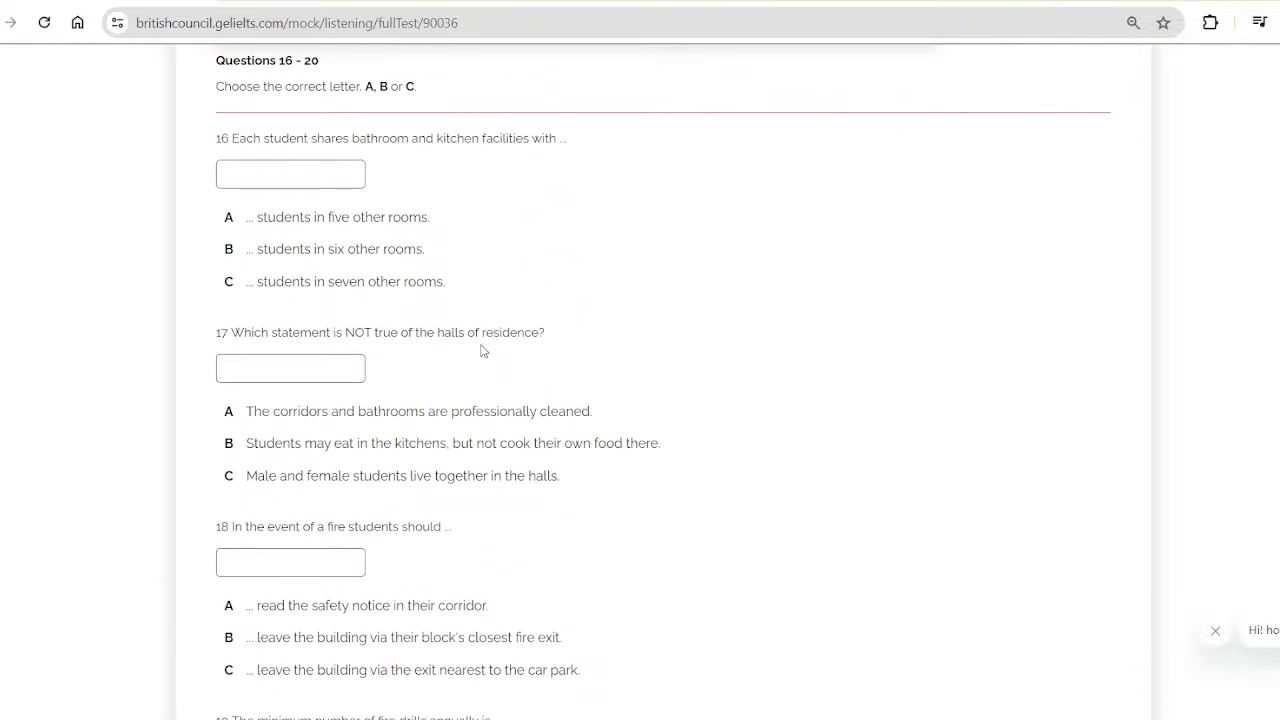
{"action": "scroll", "coordinate": [481, 350], "scroll_direction": "down", "scroll_amount": 1}
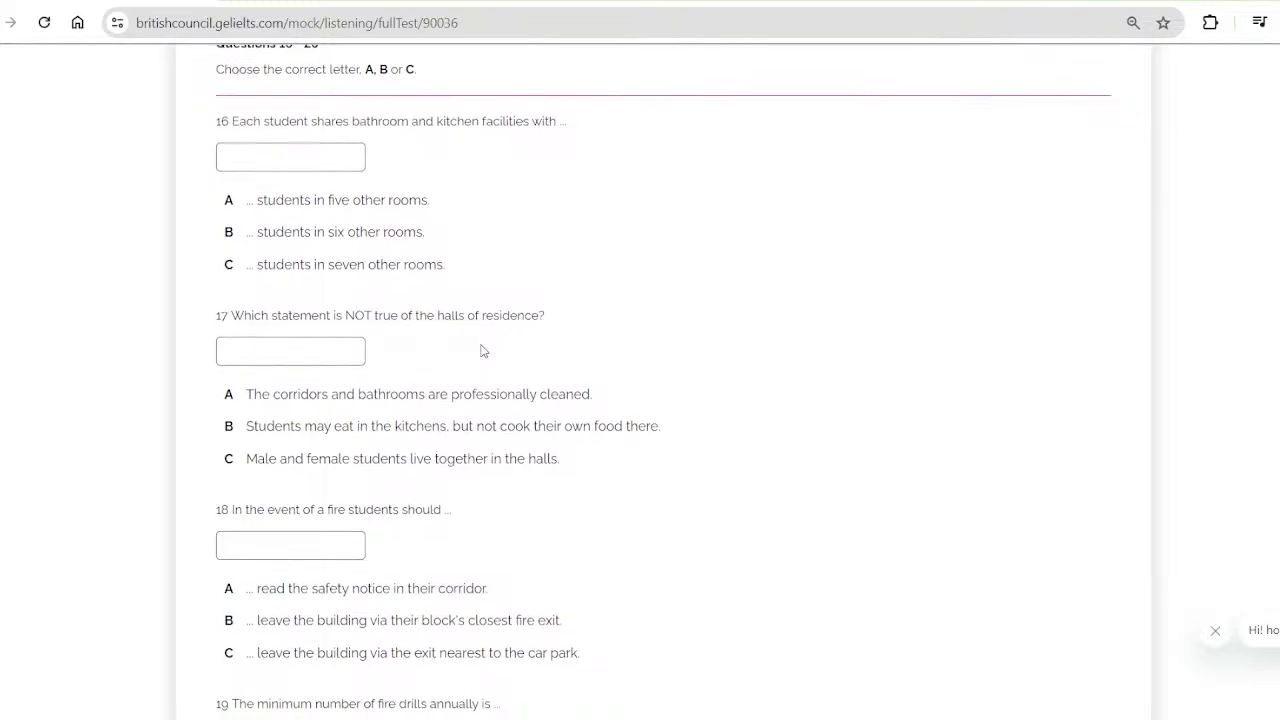
{"action": "scroll", "coordinate": [481, 350], "scroll_direction": "down", "scroll_amount": 2}
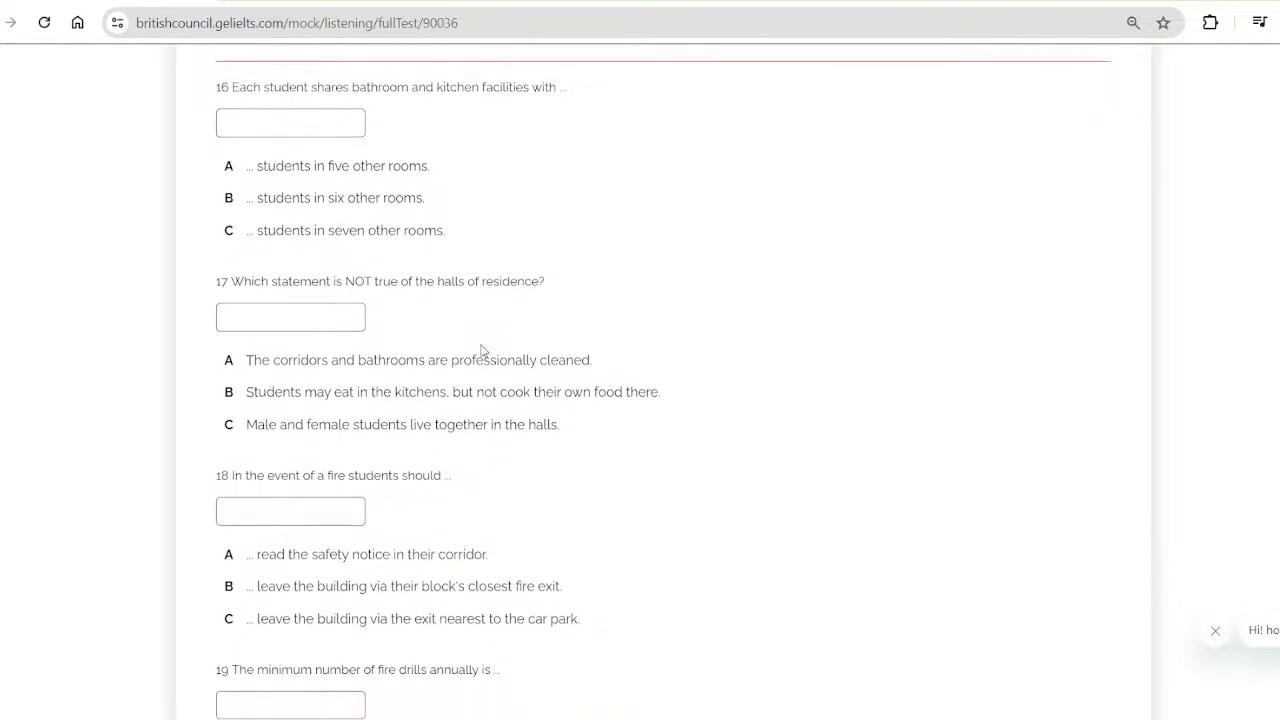
{"action": "scroll", "coordinate": [481, 350], "scroll_direction": "up", "scroll_amount": 1}
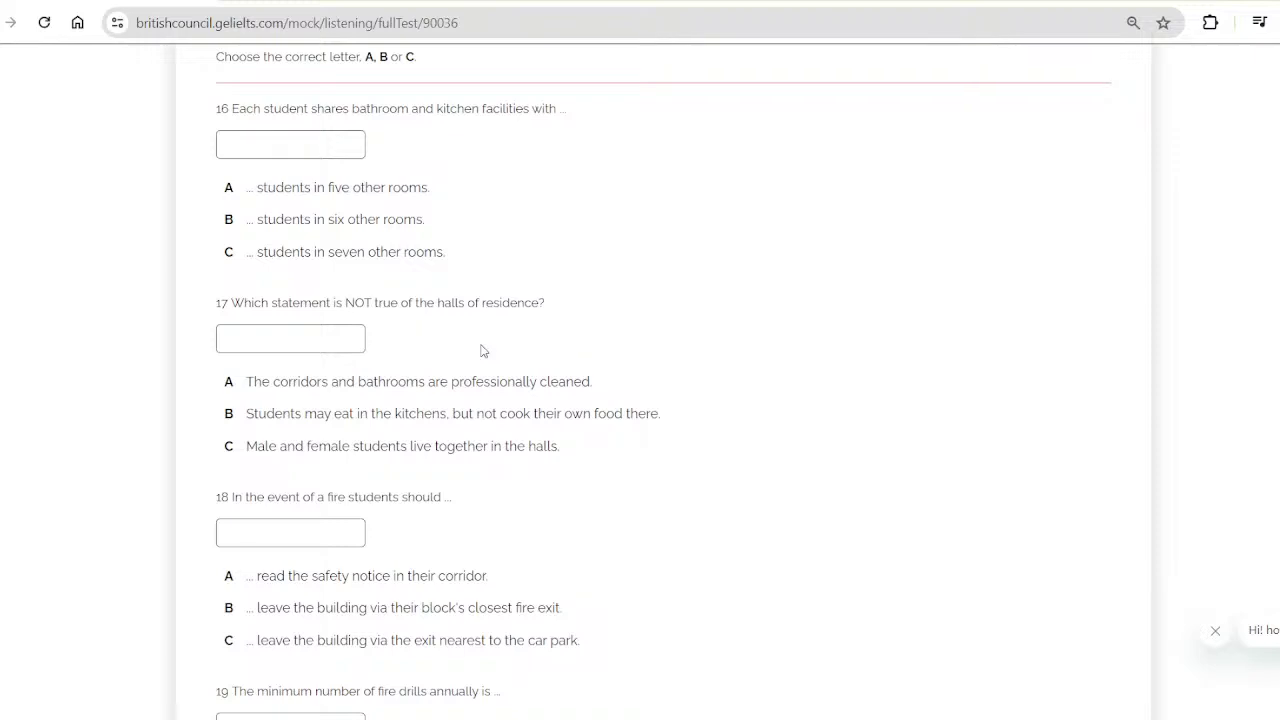
{"action": "left_click", "coordinate": [337, 144]}
{"action": "type", "text": "B"}
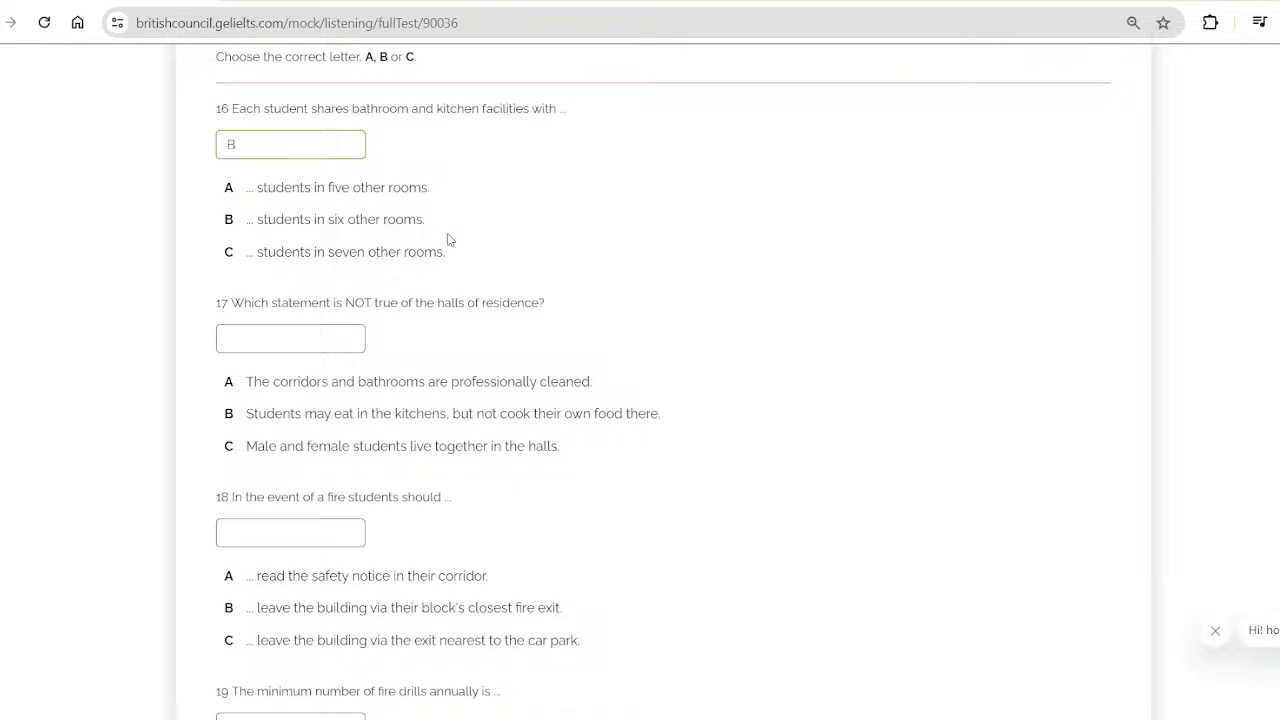
Read through questions 17 to 20 and their answer options on hall rules, fire safety and disturbances while listening
{"action": "scroll", "coordinate": [440, 333], "scroll_direction": "down", "scroll_amount": 1}
{"action": "scroll", "coordinate": [440, 333], "scroll_direction": "down", "scroll_amount": 1}
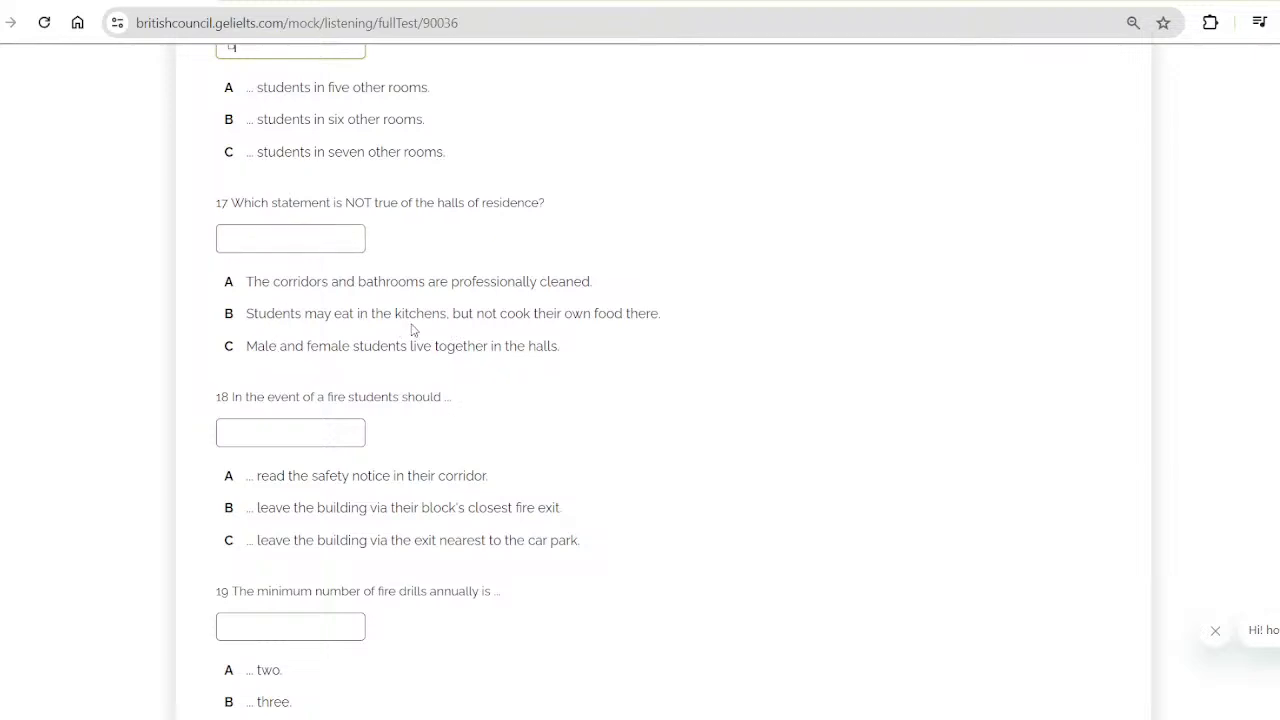
{"action": "scroll", "coordinate": [489, 331], "scroll_direction": "down", "scroll_amount": 1}
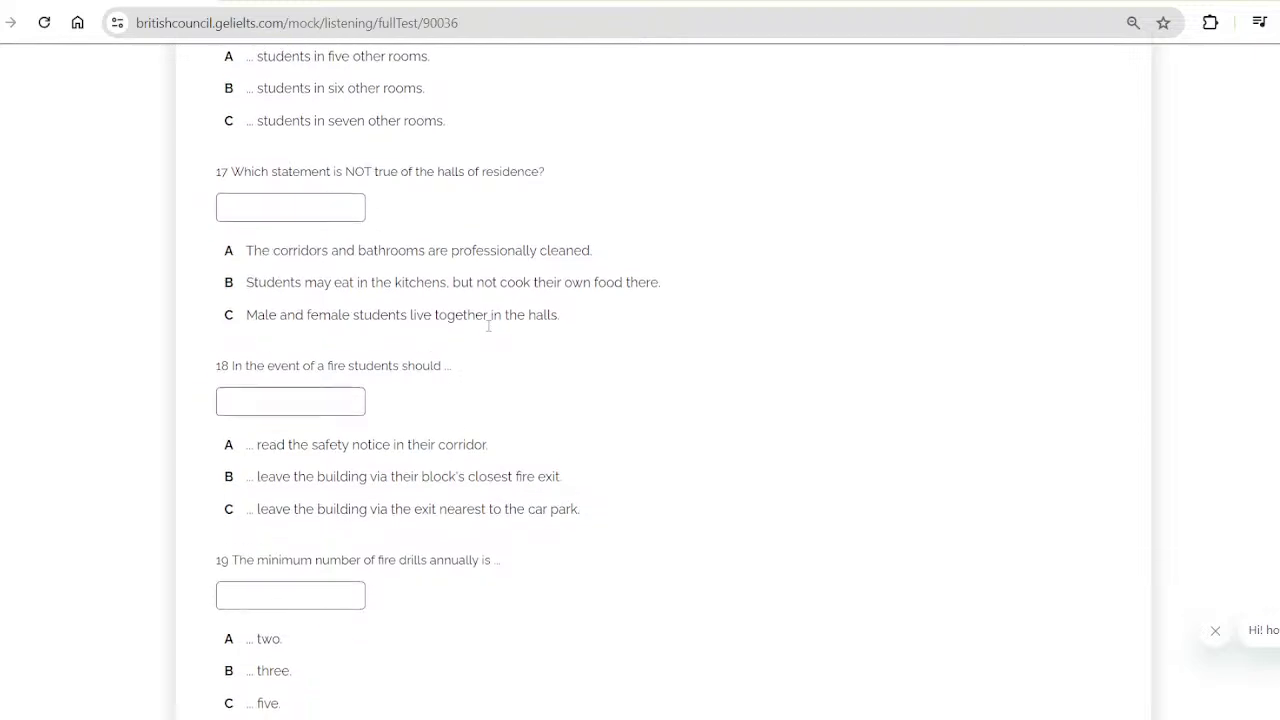
{"action": "scroll", "coordinate": [489, 331], "scroll_direction": "down", "scroll_amount": 1}
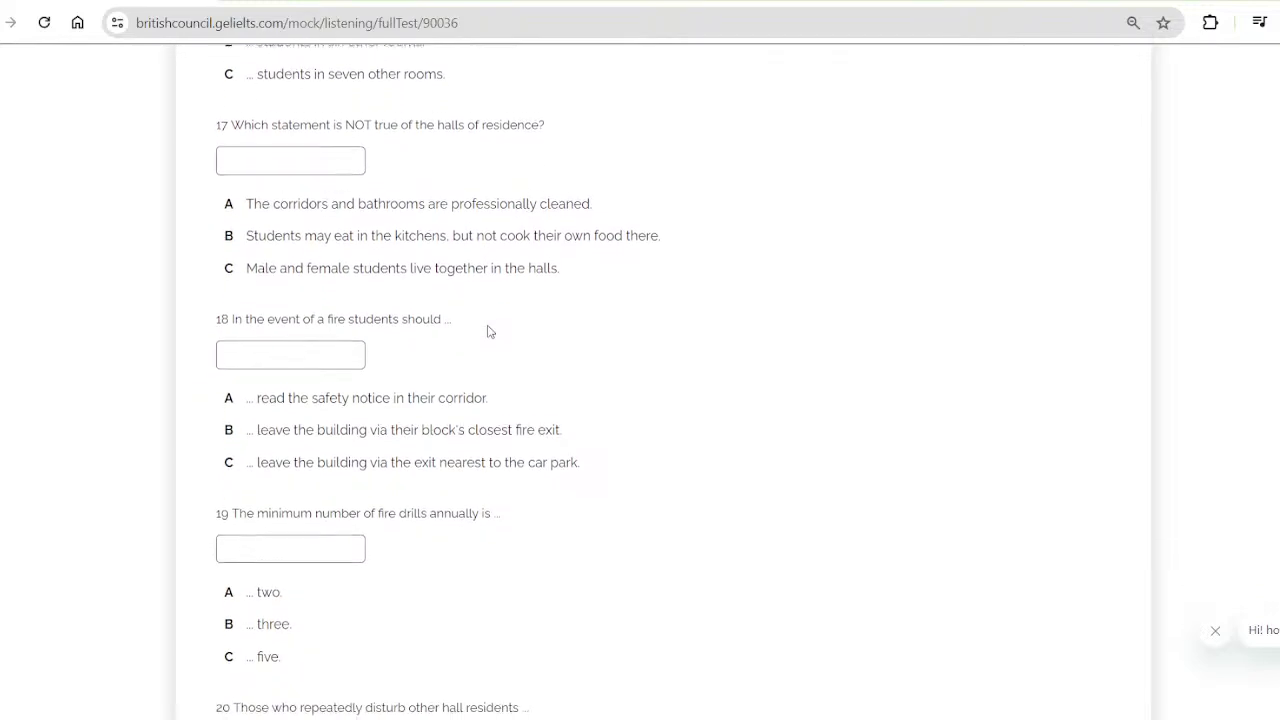
{"action": "left_click", "coordinate": [329, 148]}
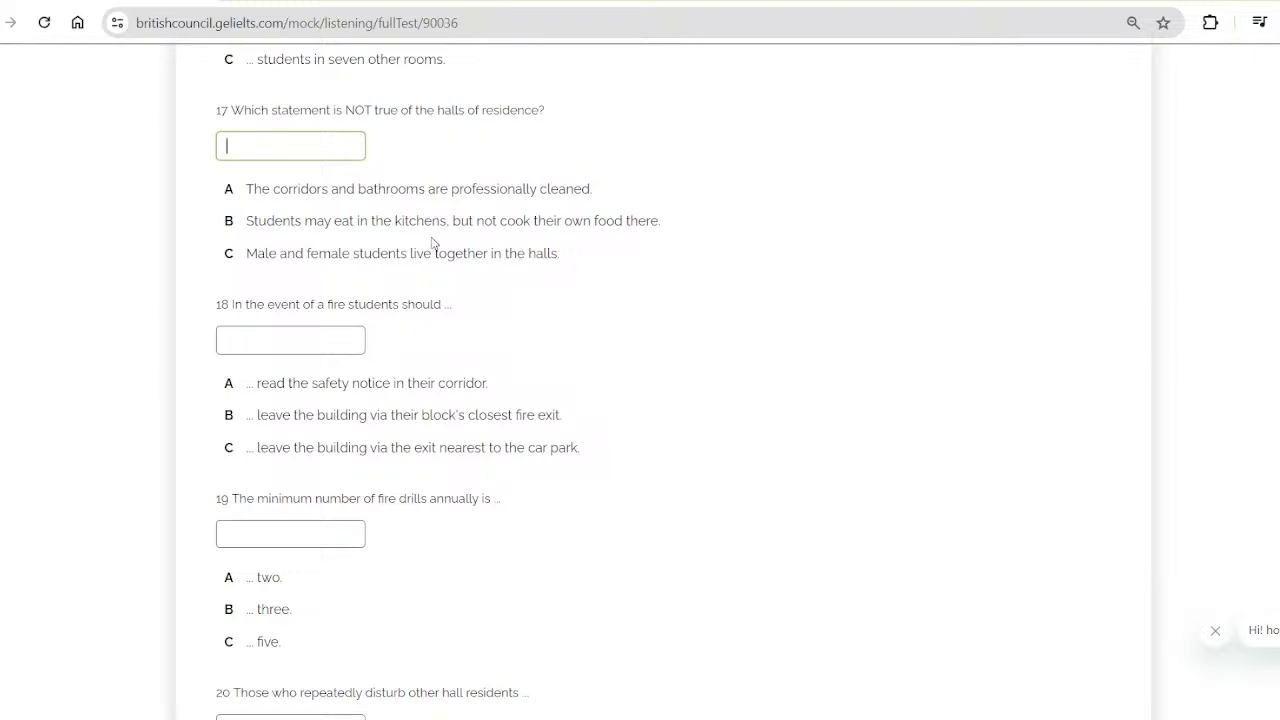
{"action": "scroll", "coordinate": [429, 247], "scroll_direction": "down", "scroll_amount": 3}
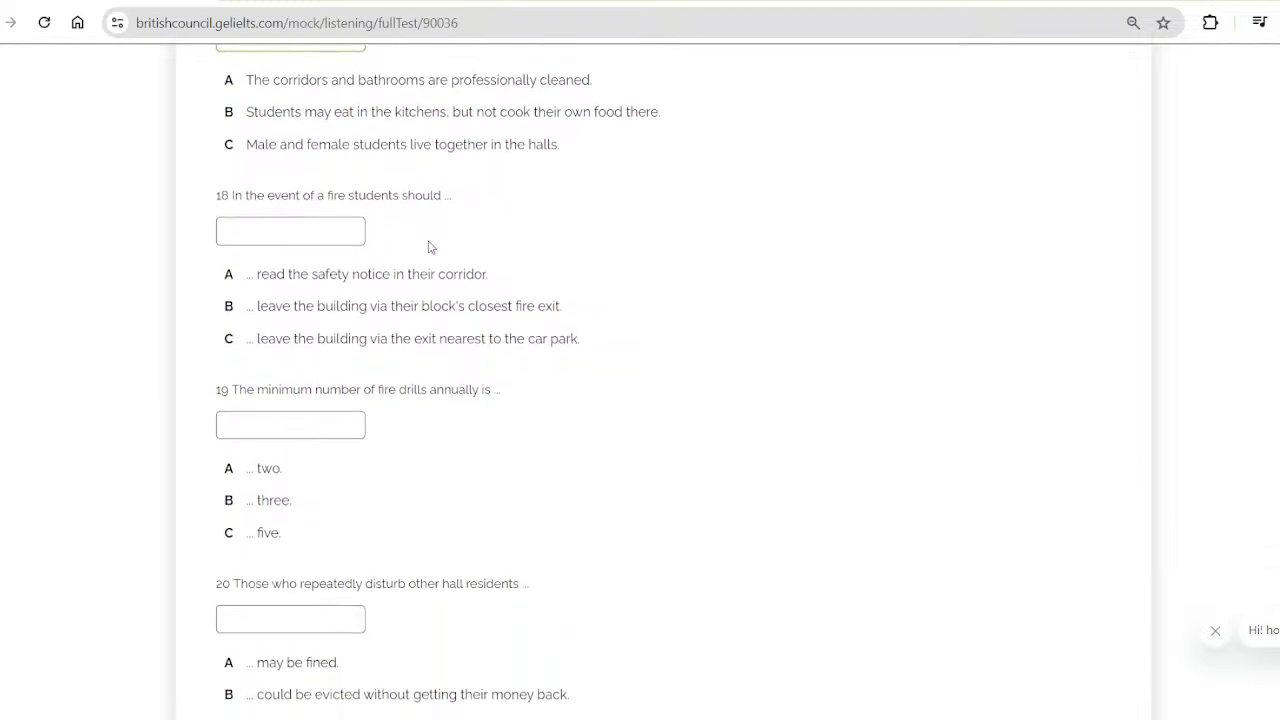
{"action": "scroll", "coordinate": [429, 247], "scroll_direction": "up", "scroll_amount": 1}
{"action": "scroll", "coordinate": [429, 245], "scroll_direction": "down", "scroll_amount": 2}
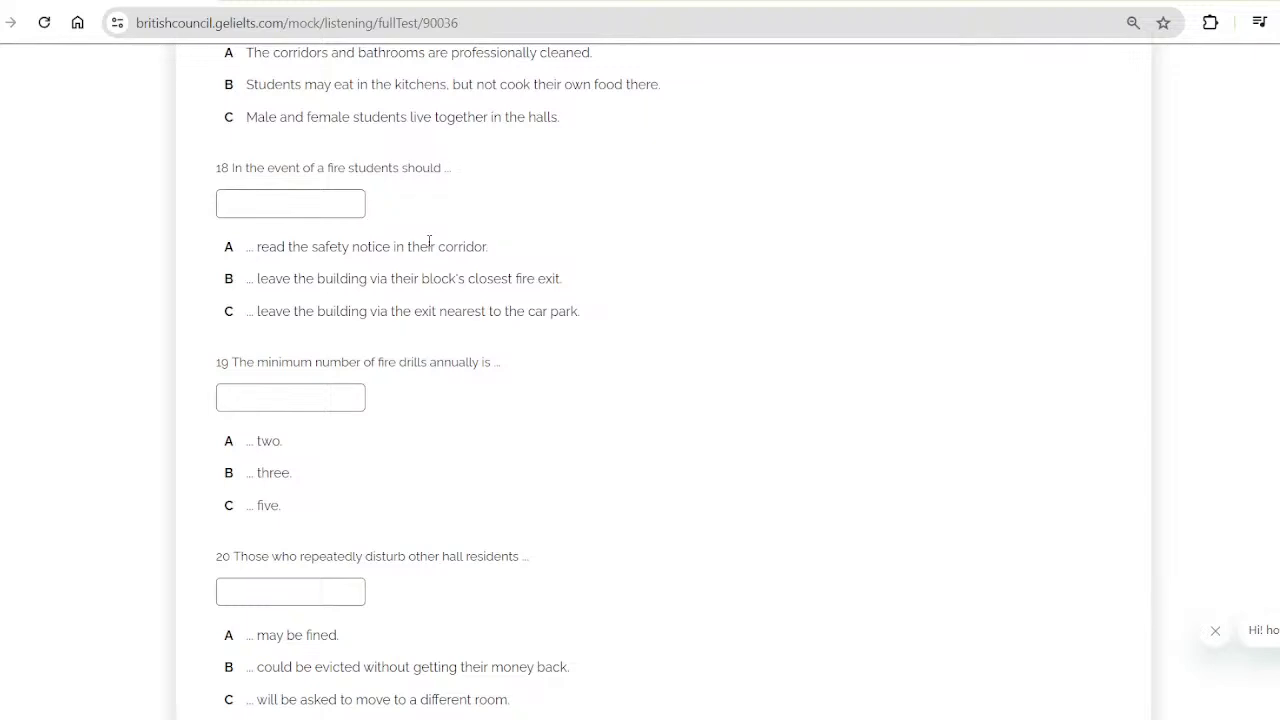
{"action": "scroll", "coordinate": [429, 244], "scroll_direction": "down", "scroll_amount": 1}
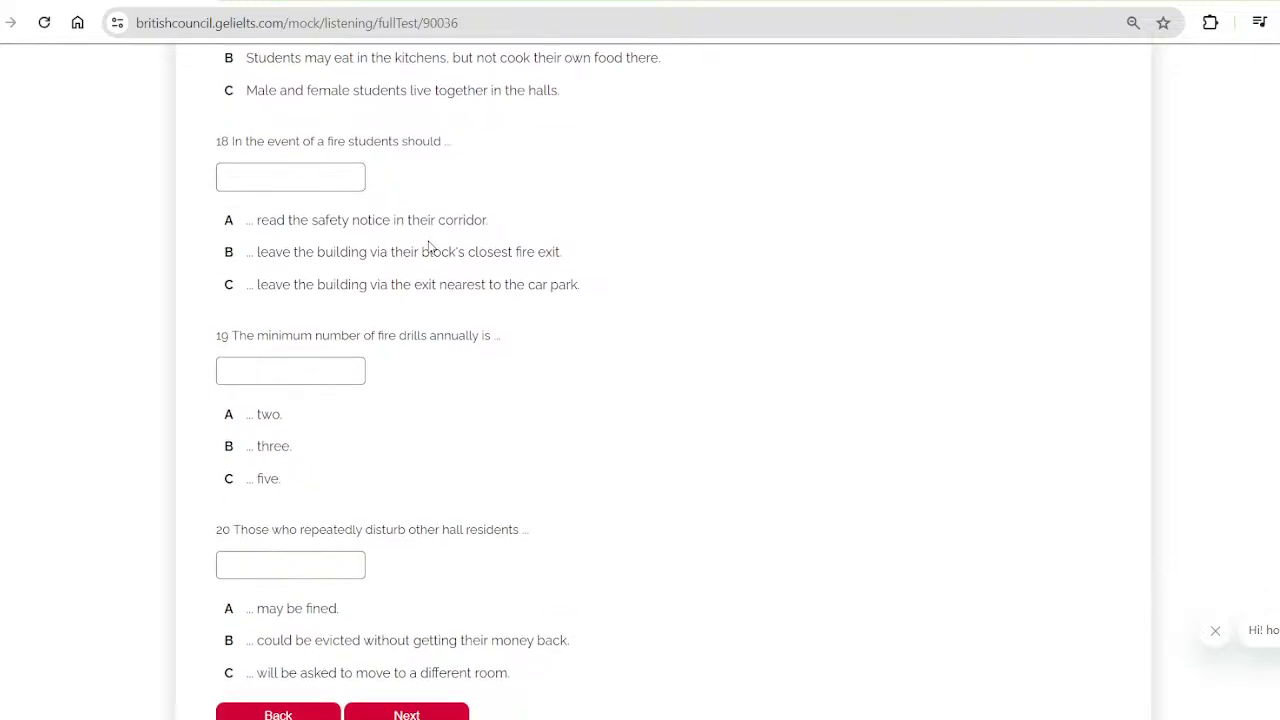
{"action": "scroll", "coordinate": [429, 247], "scroll_direction": "up", "scroll_amount": 4}
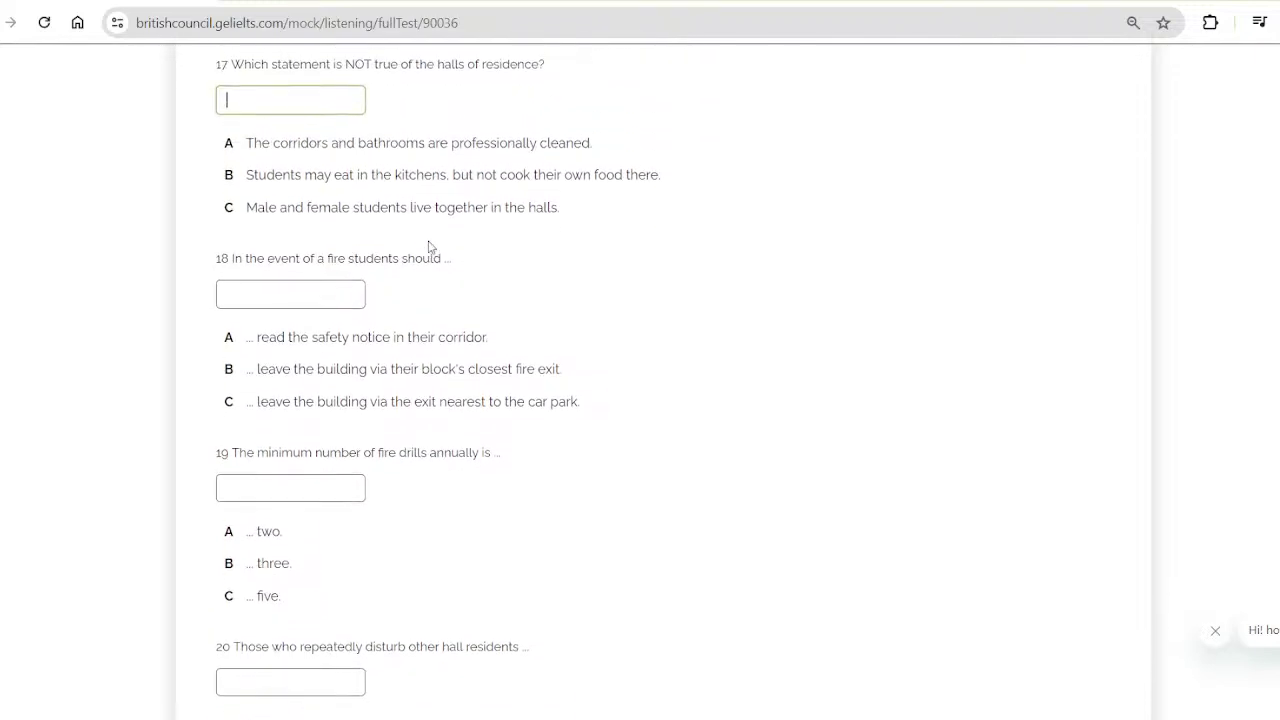
{"action": "scroll", "coordinate": [429, 242], "scroll_direction": "up", "scroll_amount": 1}
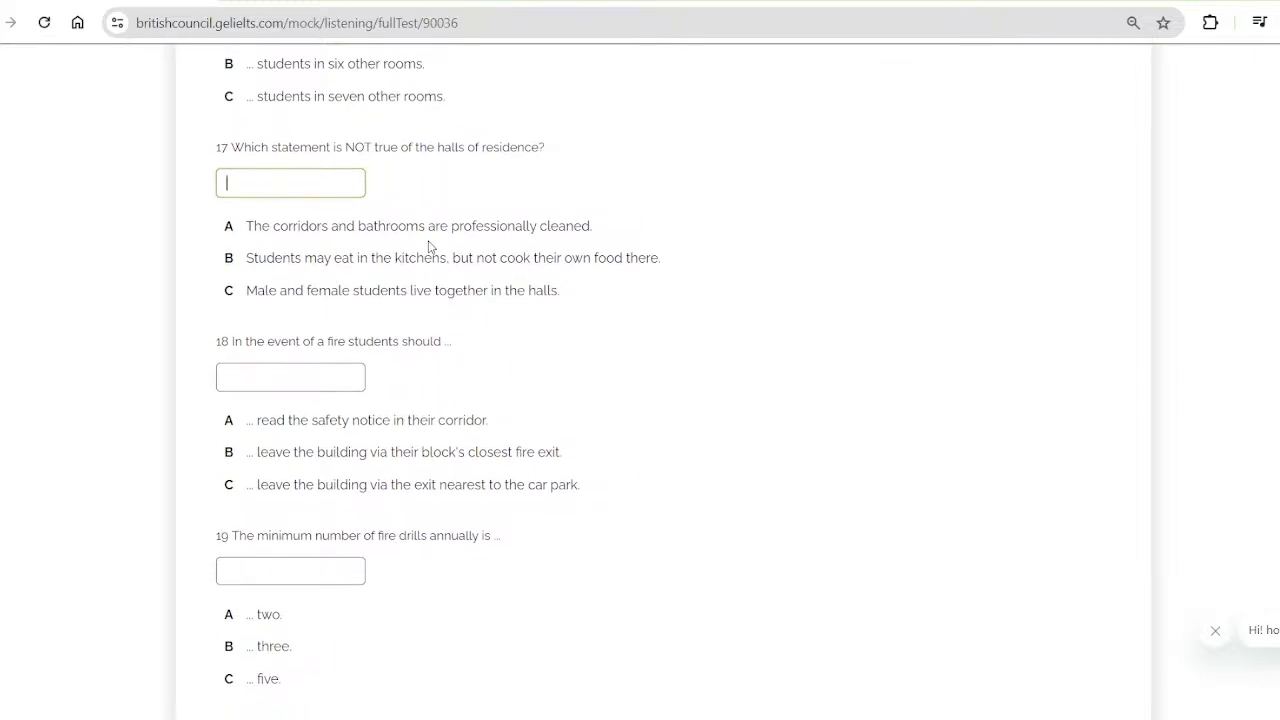
{"action": "scroll", "coordinate": [429, 247], "scroll_direction": "down", "scroll_amount": 2}
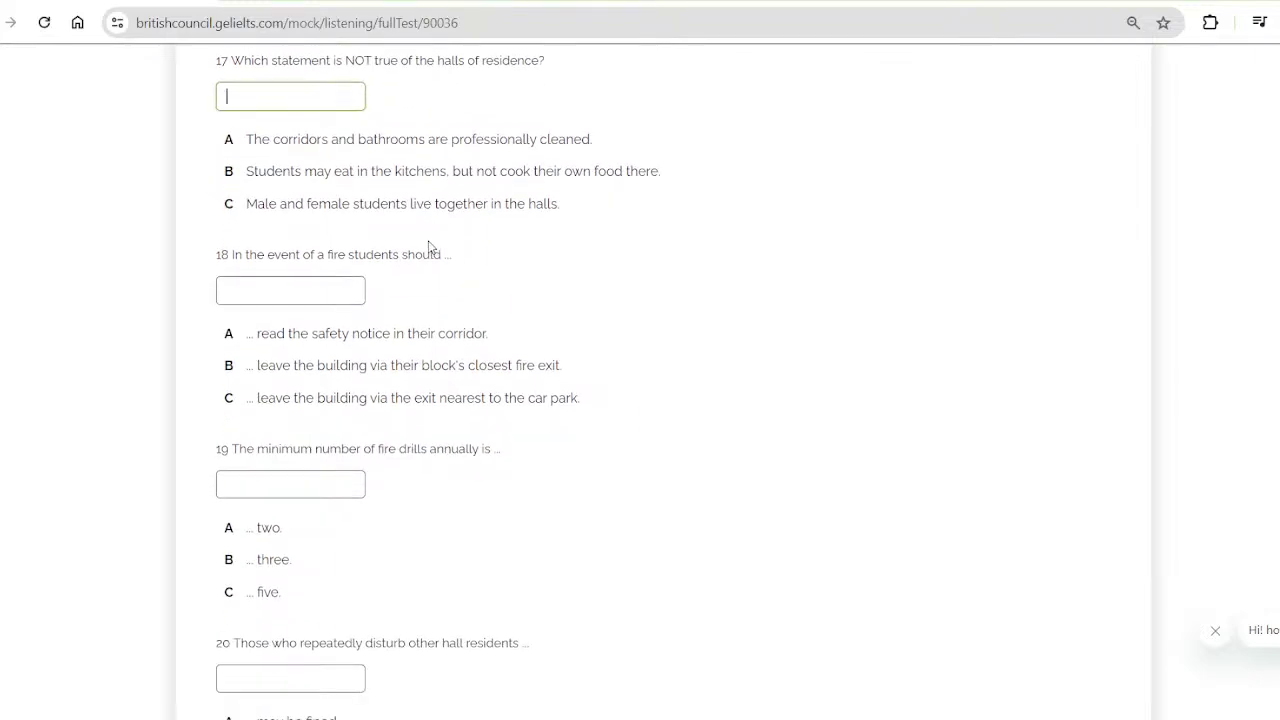
{"action": "scroll", "coordinate": [429, 247], "scroll_direction": "down", "scroll_amount": 2}
{"action": "scroll", "coordinate": [429, 247], "scroll_direction": "down", "scroll_amount": 1}
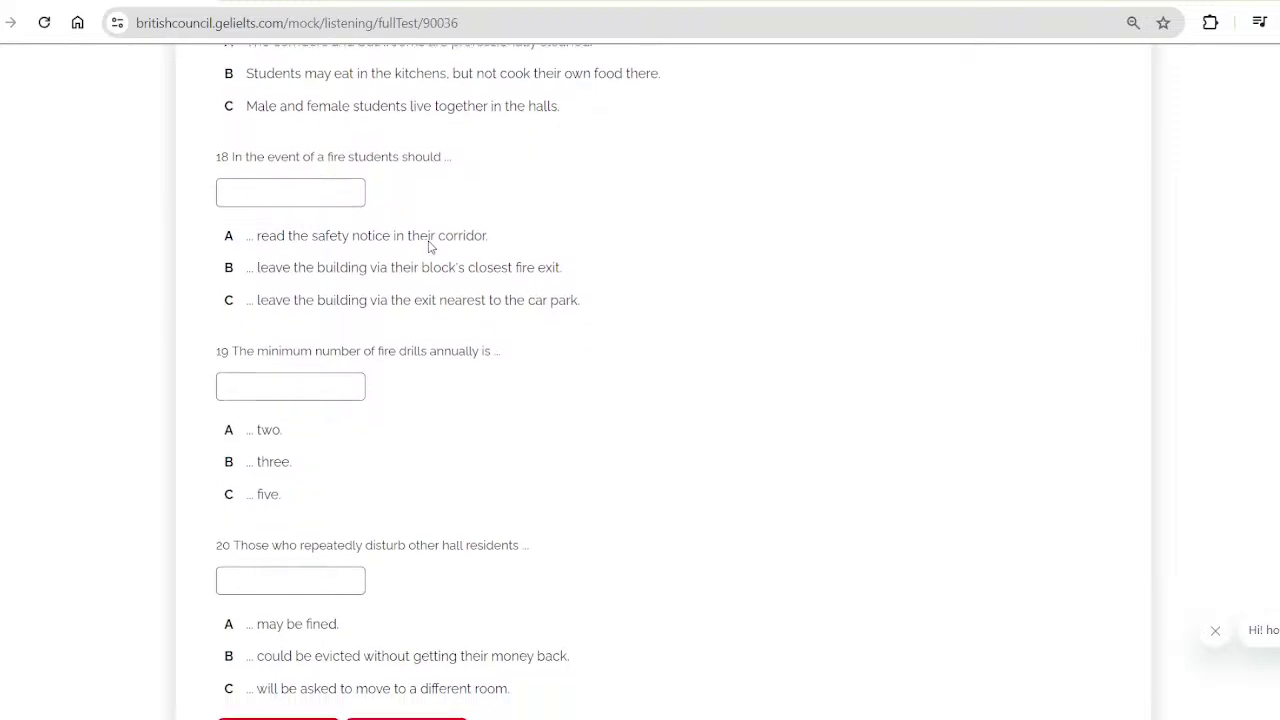
Answer question 18, on what students should do in the event of a fire, with A
{"action": "left_click", "coordinate": [331, 198]}
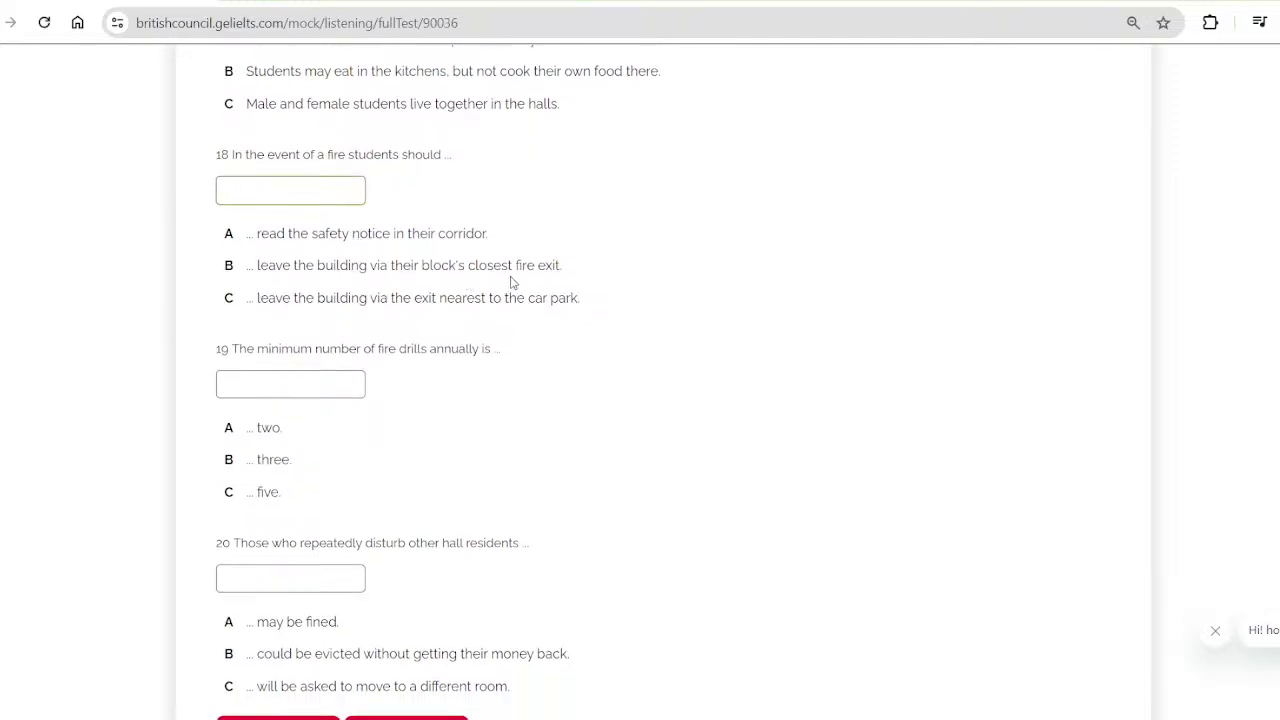
{"action": "scroll", "coordinate": [511, 282], "scroll_direction": "down", "scroll_amount": 2}
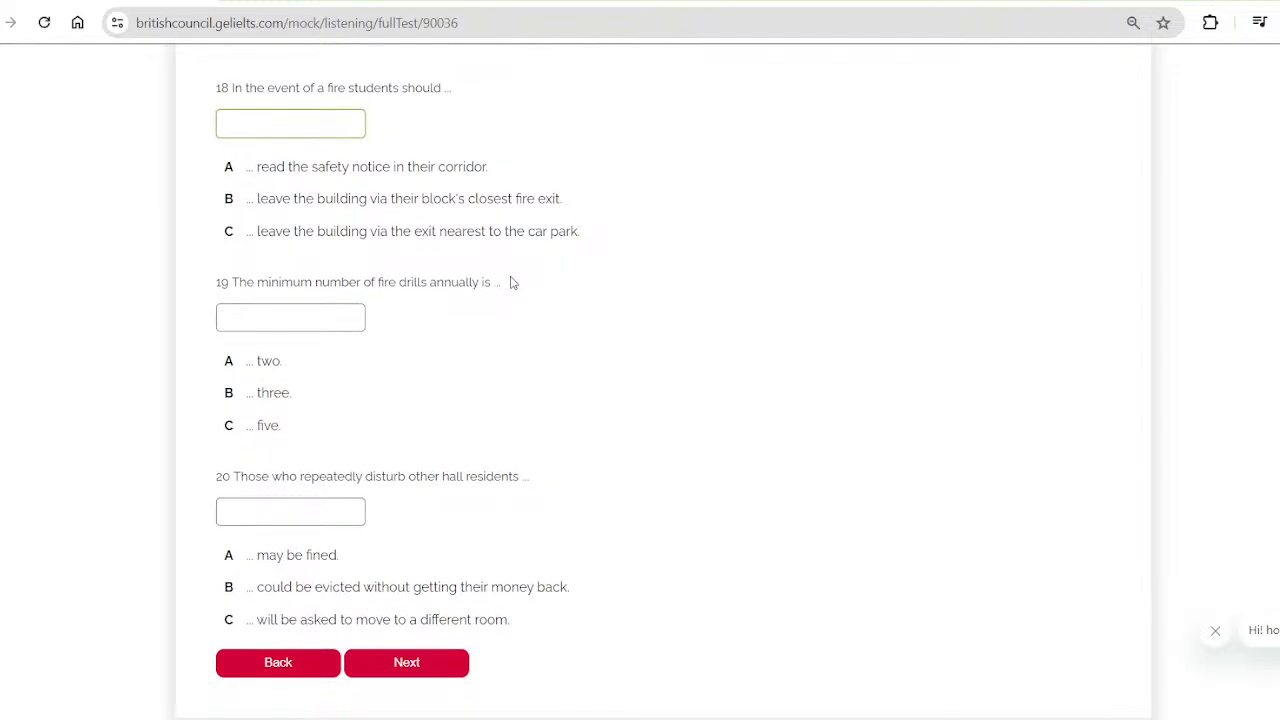
{"action": "type", "text": "A"}
{"action": "scroll", "coordinate": [511, 282], "scroll_direction": "down", "scroll_amount": 1}
{"action": "scroll", "coordinate": [511, 282], "scroll_direction": "up", "scroll_amount": 2}
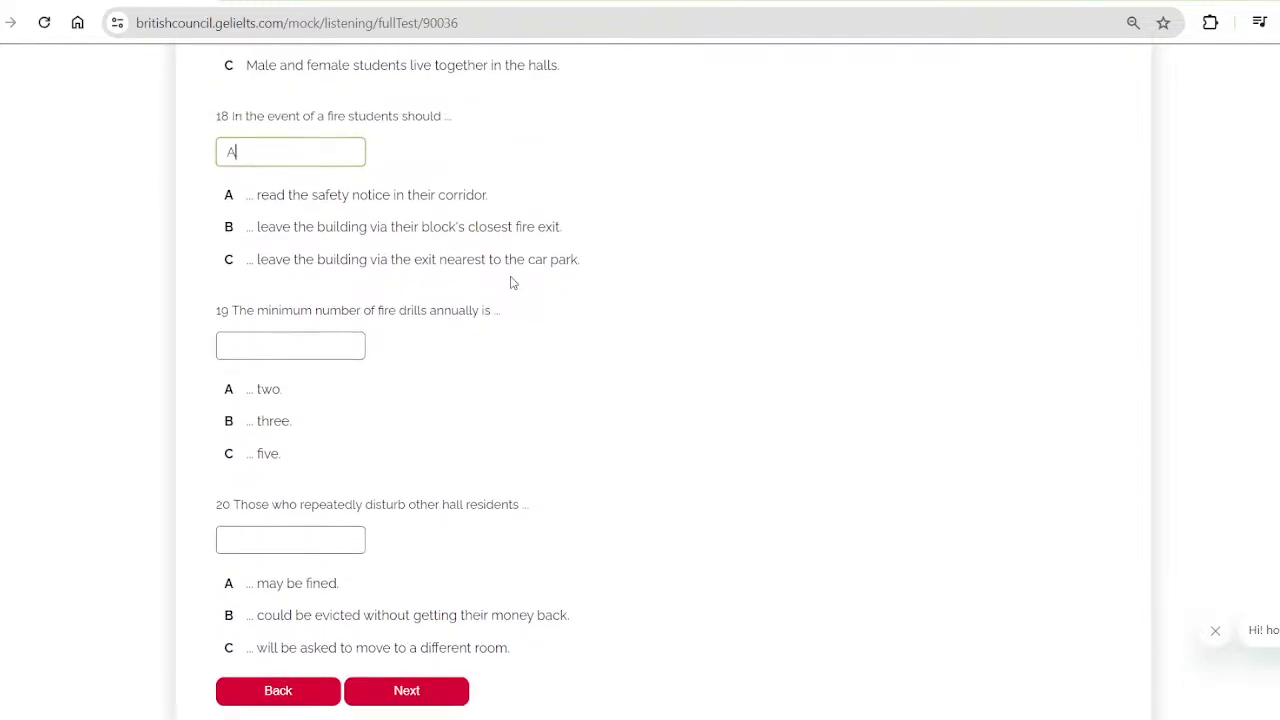
Answer question 19, on the minimum number of fire drills annually, with A
{"action": "scroll", "coordinate": [511, 282], "scroll_direction": "down", "scroll_amount": 1}
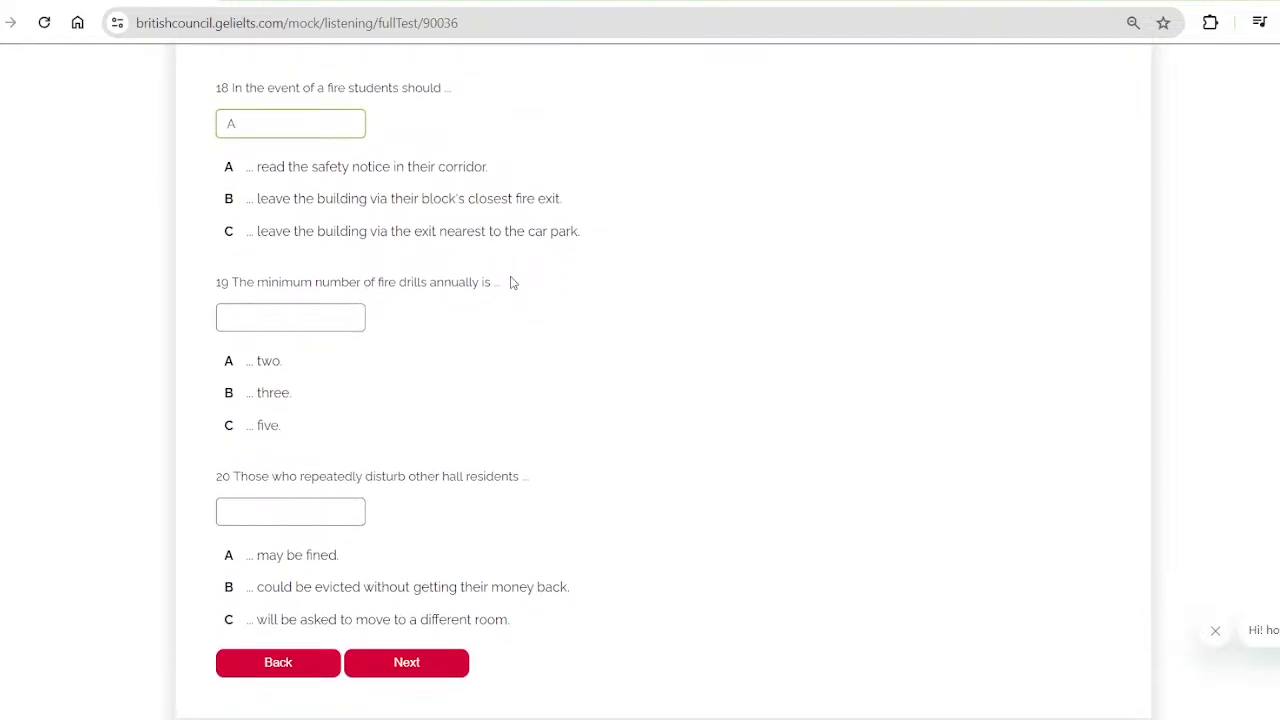
{"action": "scroll", "coordinate": [511, 283], "scroll_direction": "down", "scroll_amount": 1}
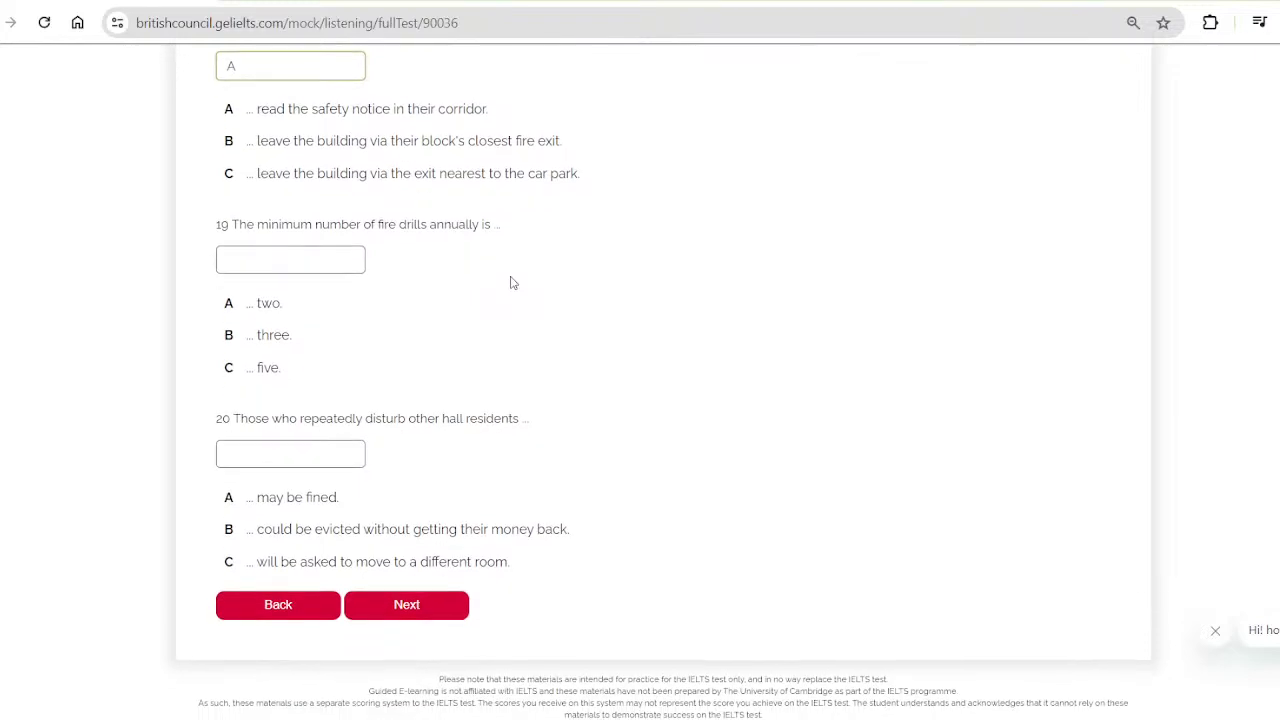
{"action": "scroll", "coordinate": [511, 283], "scroll_direction": "up", "scroll_amount": 3}
{"action": "scroll", "coordinate": [511, 280], "scroll_direction": "up", "scroll_amount": 1}
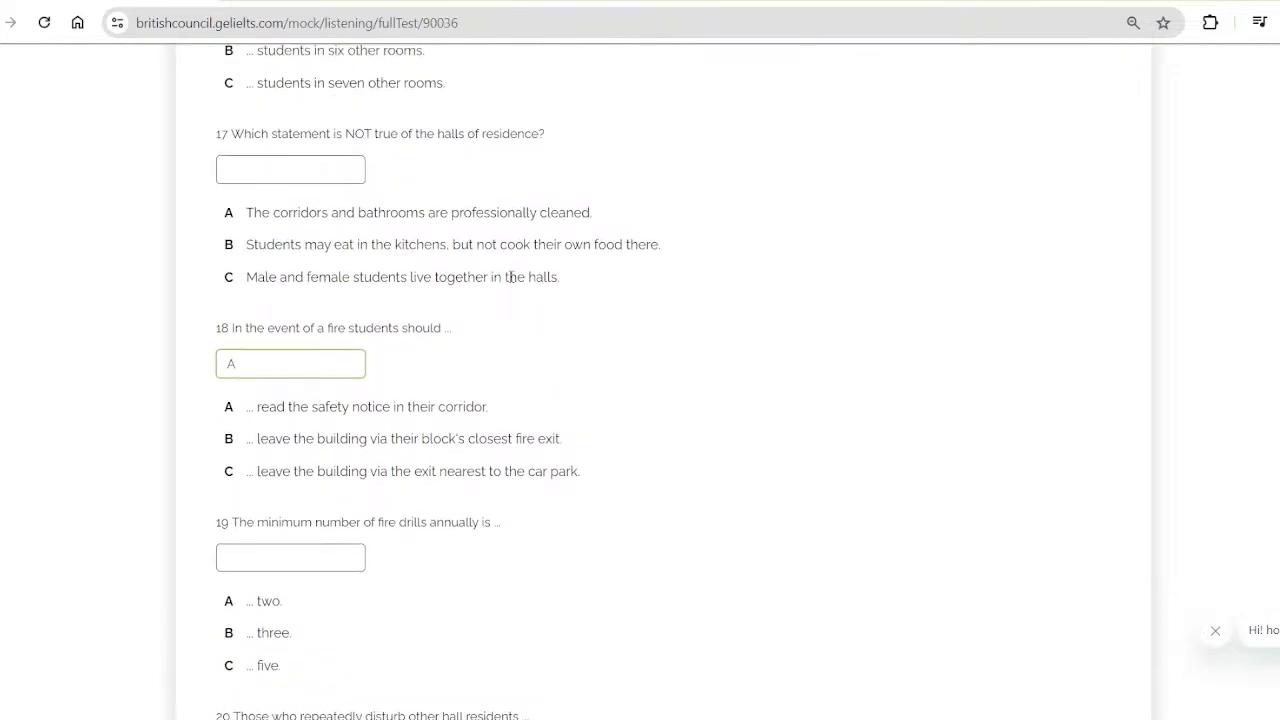
{"action": "scroll", "coordinate": [511, 280], "scroll_direction": "down", "scroll_amount": 4}
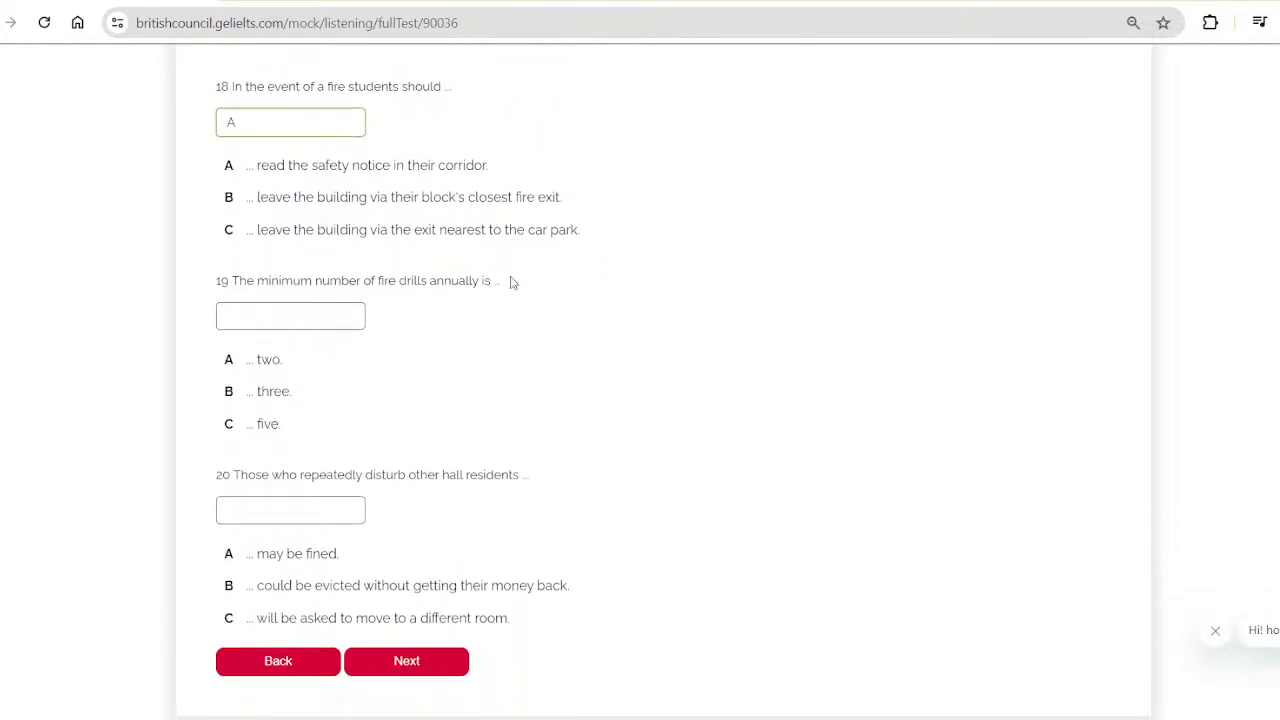
{"action": "left_click", "coordinate": [337, 313]}
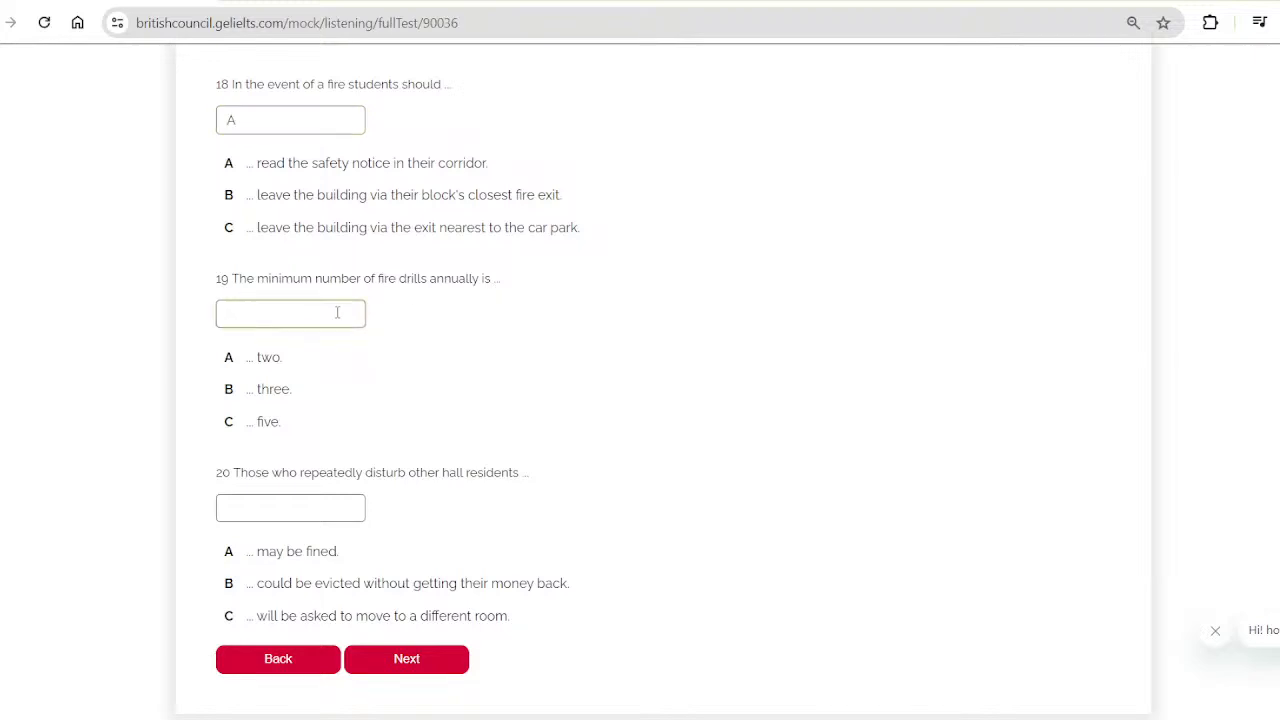
{"action": "type", "text": "A"}
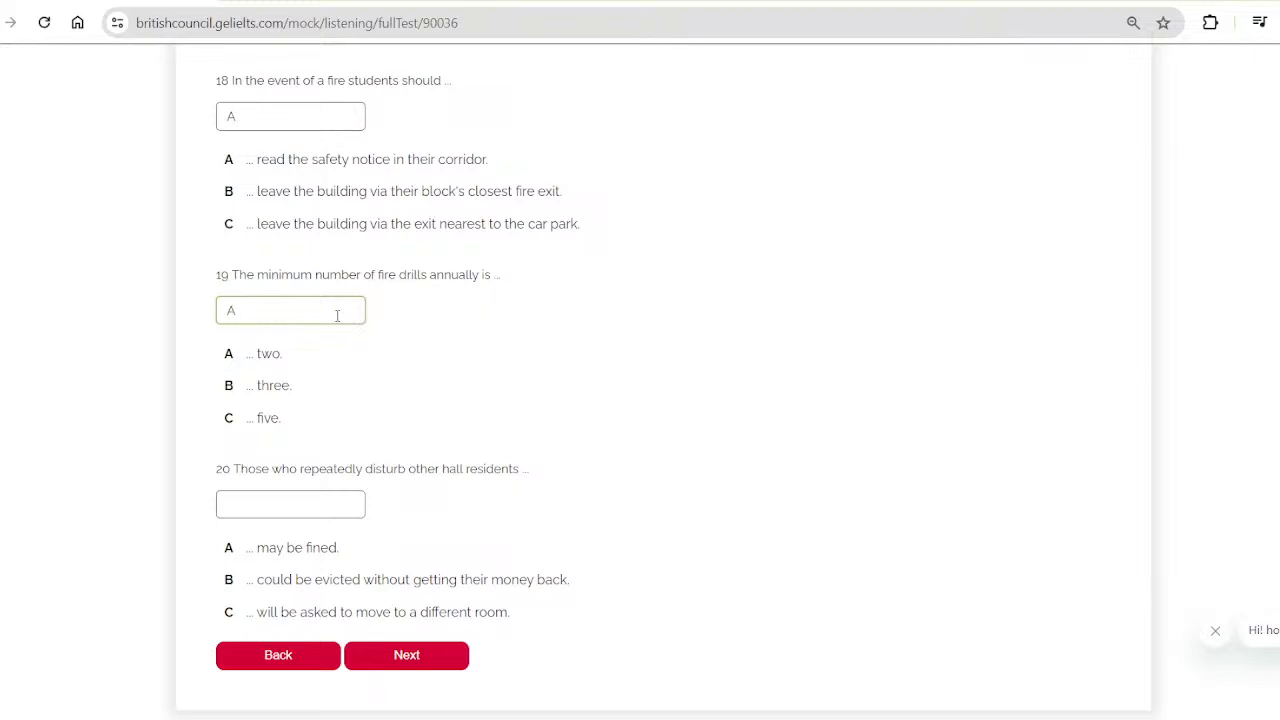
Review the answers entered for questions 16 to 19 and reread the options of unanswered questions 17 and 20
{"action": "scroll", "coordinate": [337, 315], "scroll_direction": "down", "scroll_amount": 2}
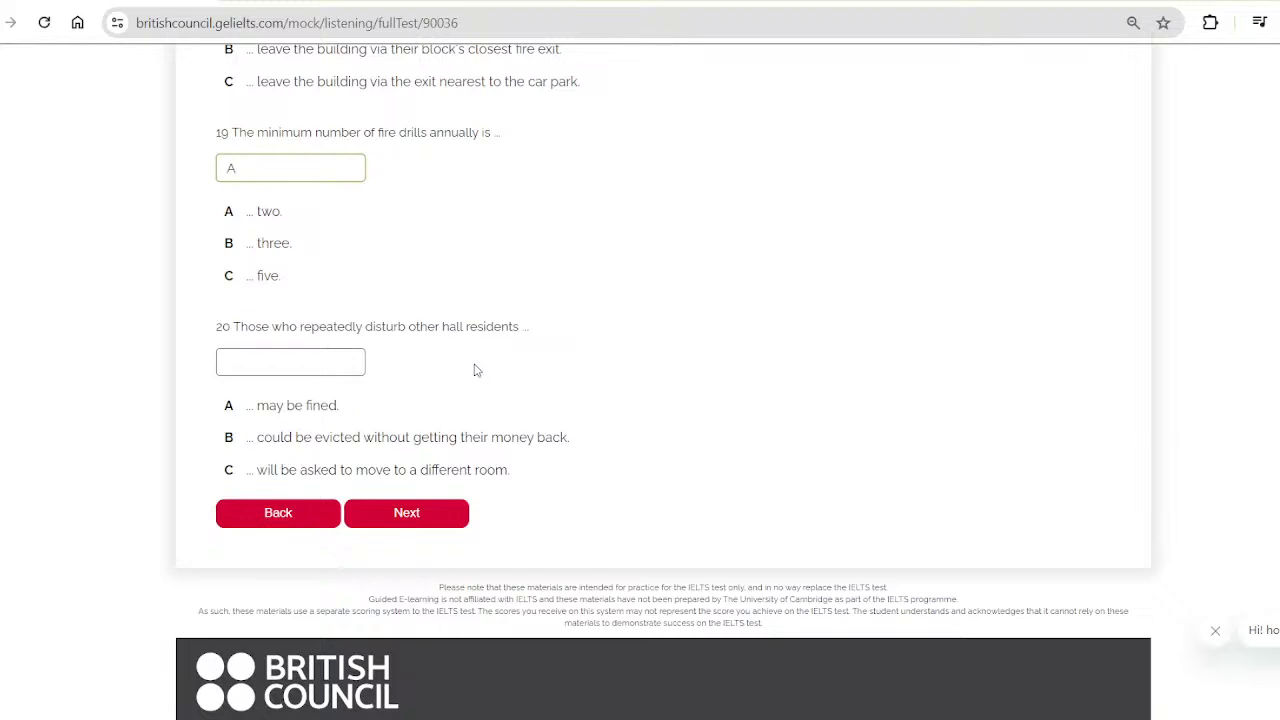
{"action": "scroll", "coordinate": [475, 370], "scroll_direction": "up", "scroll_amount": 1}
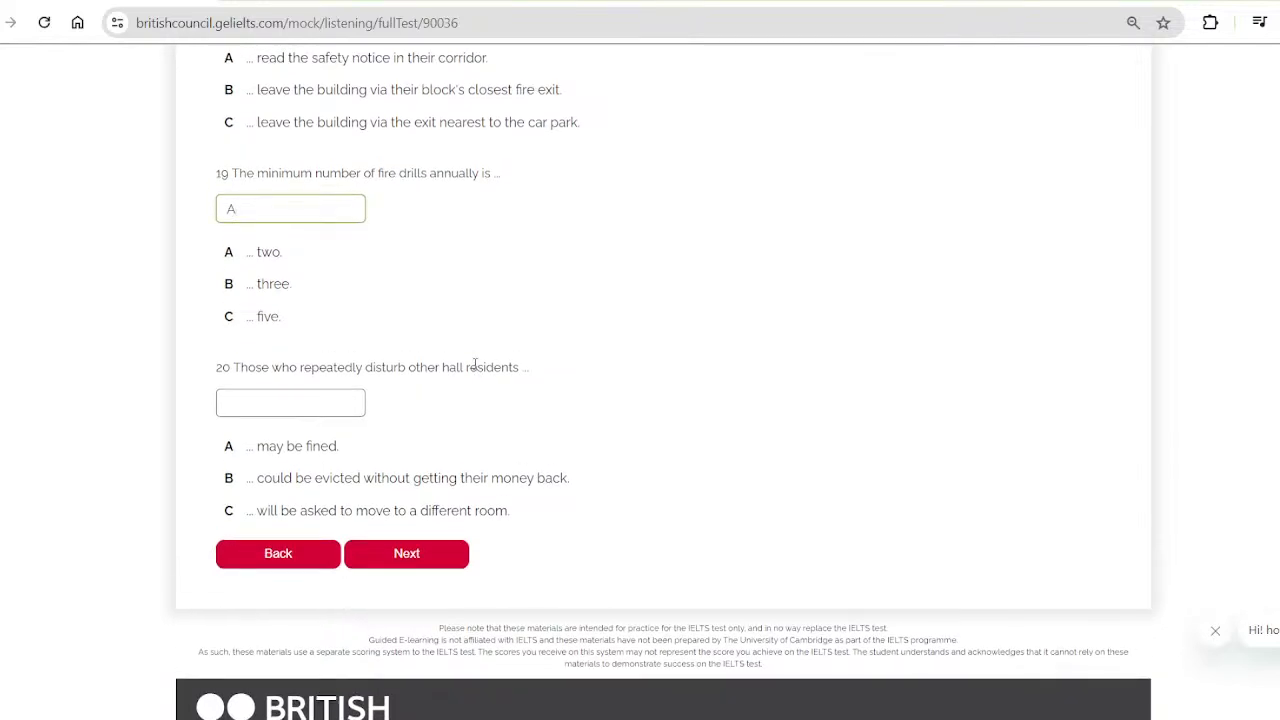
{"action": "scroll", "coordinate": [475, 367], "scroll_direction": "up", "scroll_amount": 4}
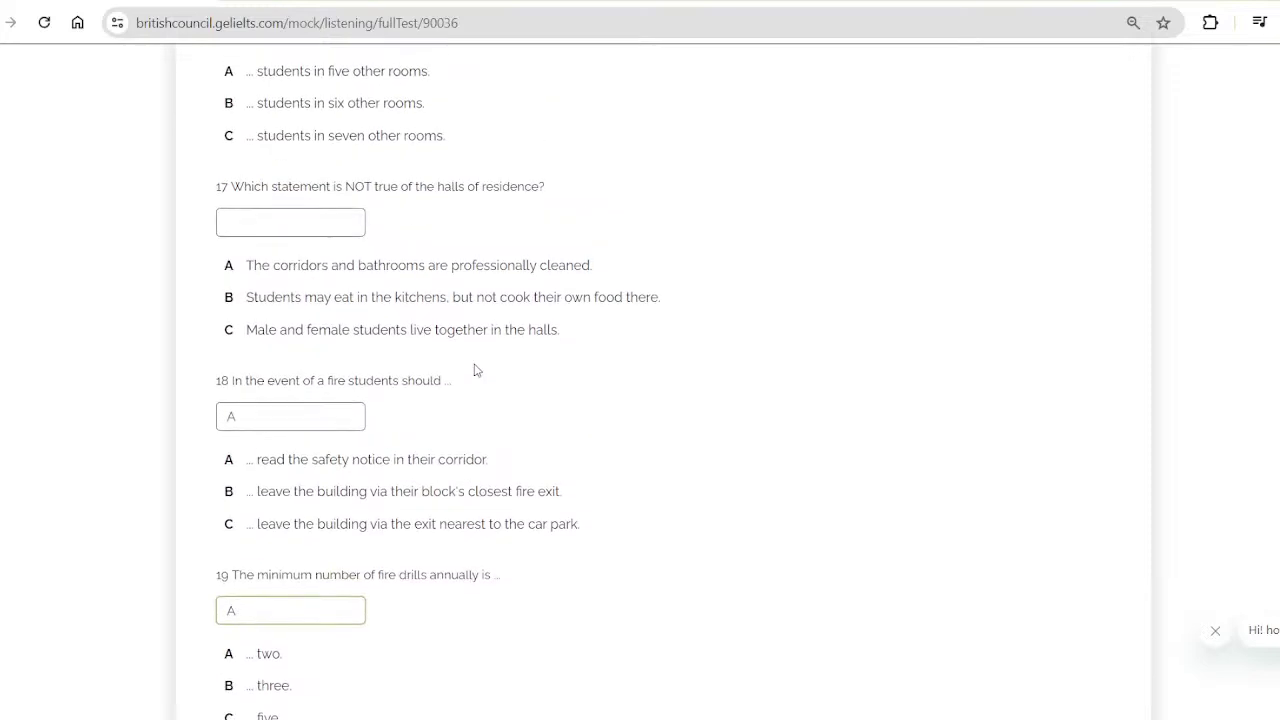
{"action": "scroll", "coordinate": [475, 370], "scroll_direction": "up", "scroll_amount": 1}
{"action": "scroll", "coordinate": [475, 370], "scroll_direction": "down", "scroll_amount": 1}
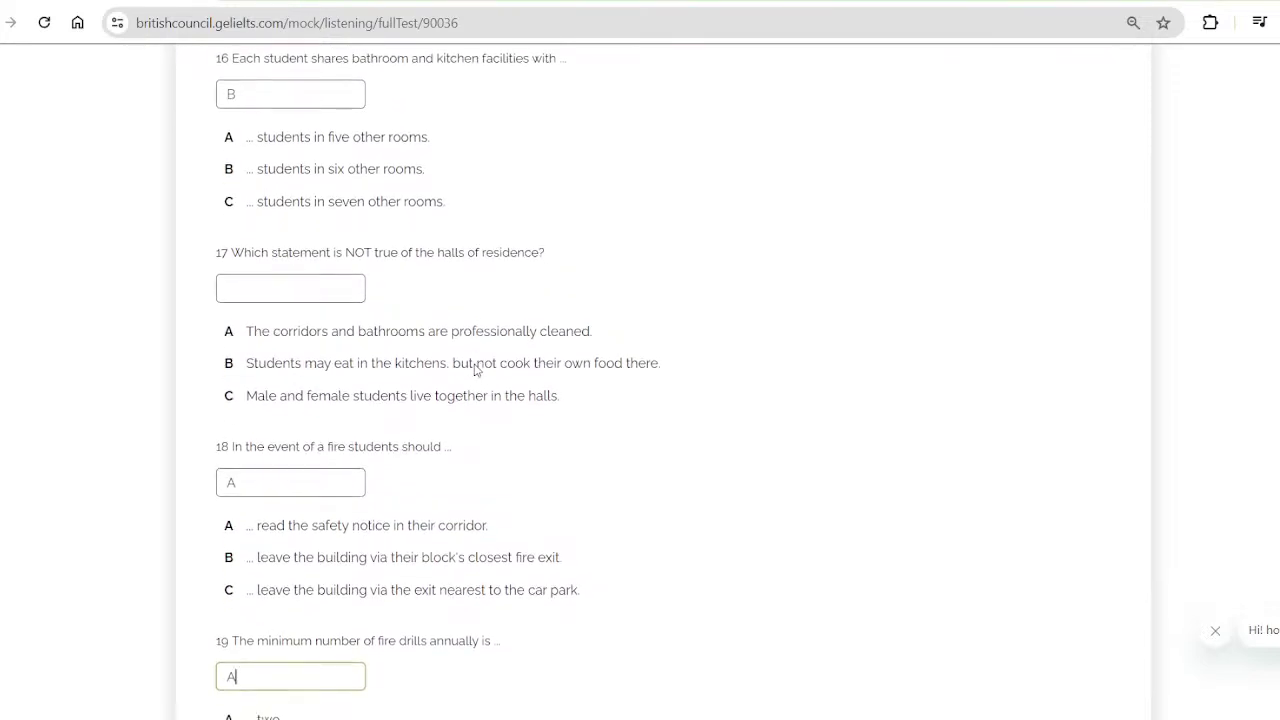
{"action": "scroll", "coordinate": [475, 370], "scroll_direction": "down", "scroll_amount": 1}
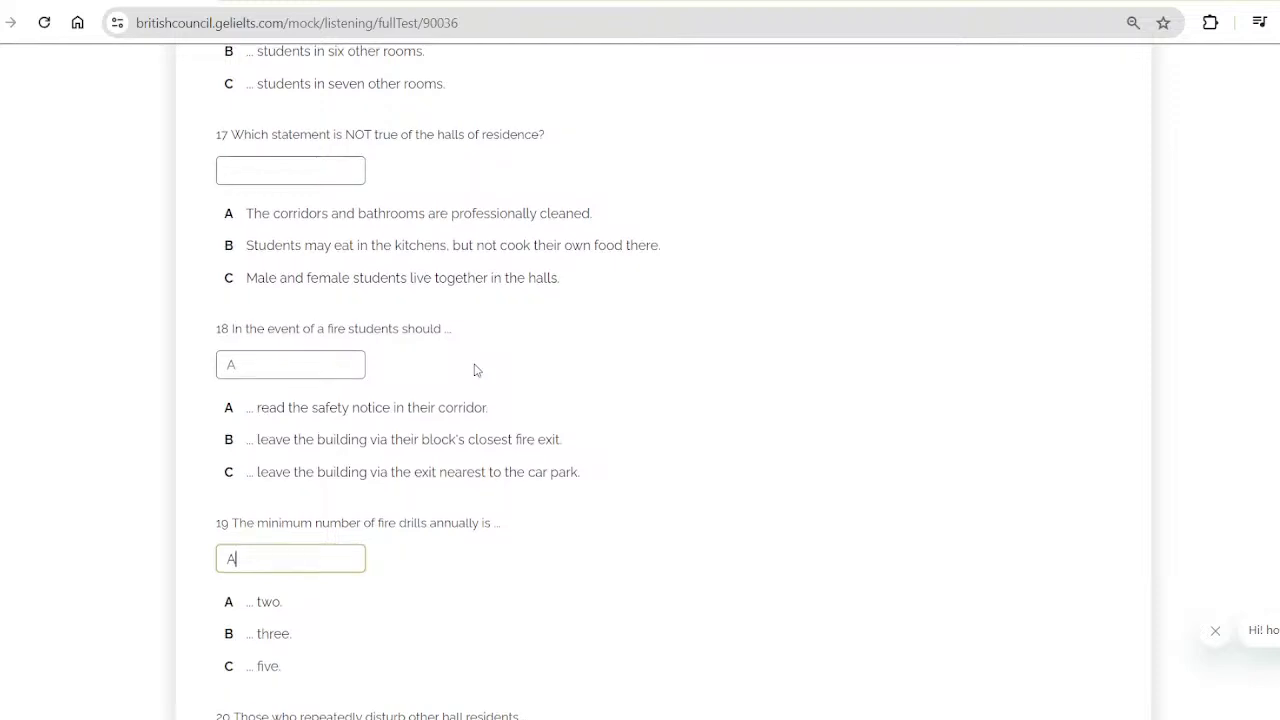
{"action": "scroll", "coordinate": [475, 370], "scroll_direction": "up", "scroll_amount": 1}
{"action": "scroll", "coordinate": [475, 370], "scroll_direction": "down", "scroll_amount": 2}
{"action": "scroll", "coordinate": [475, 370], "scroll_direction": "down", "scroll_amount": 2}
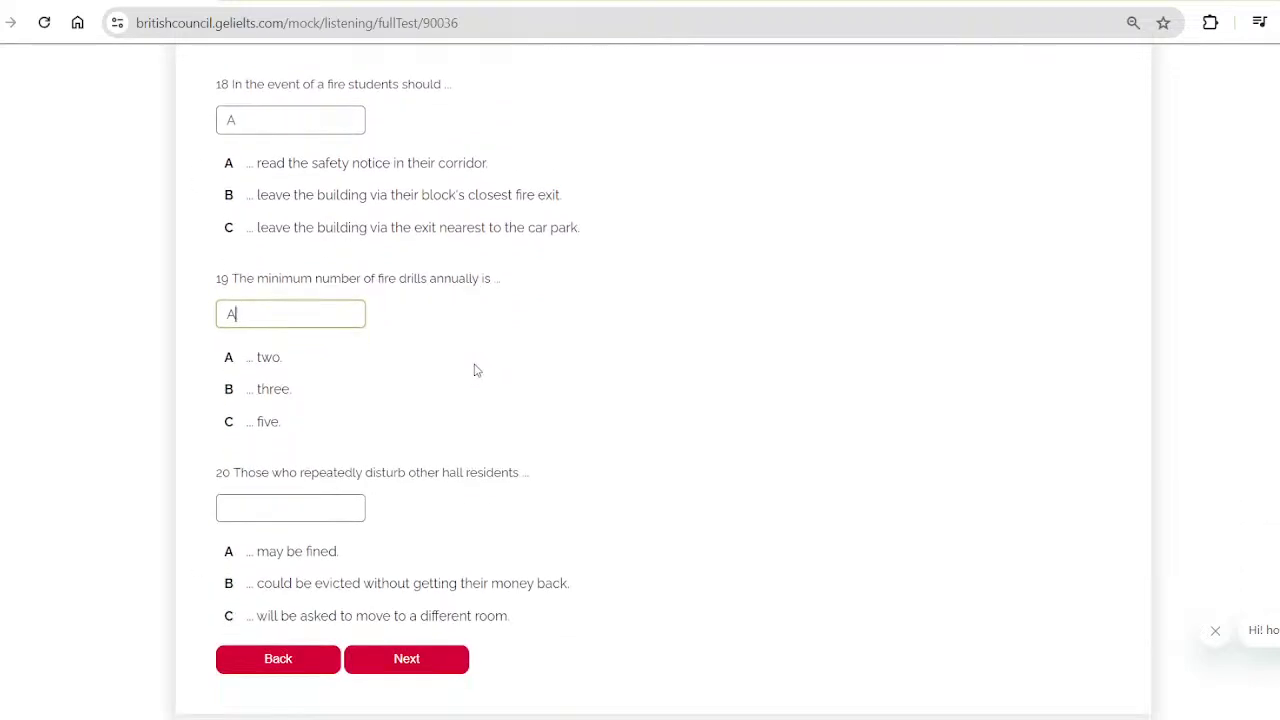
{"action": "scroll", "coordinate": [475, 370], "scroll_direction": "up", "scroll_amount": 6}
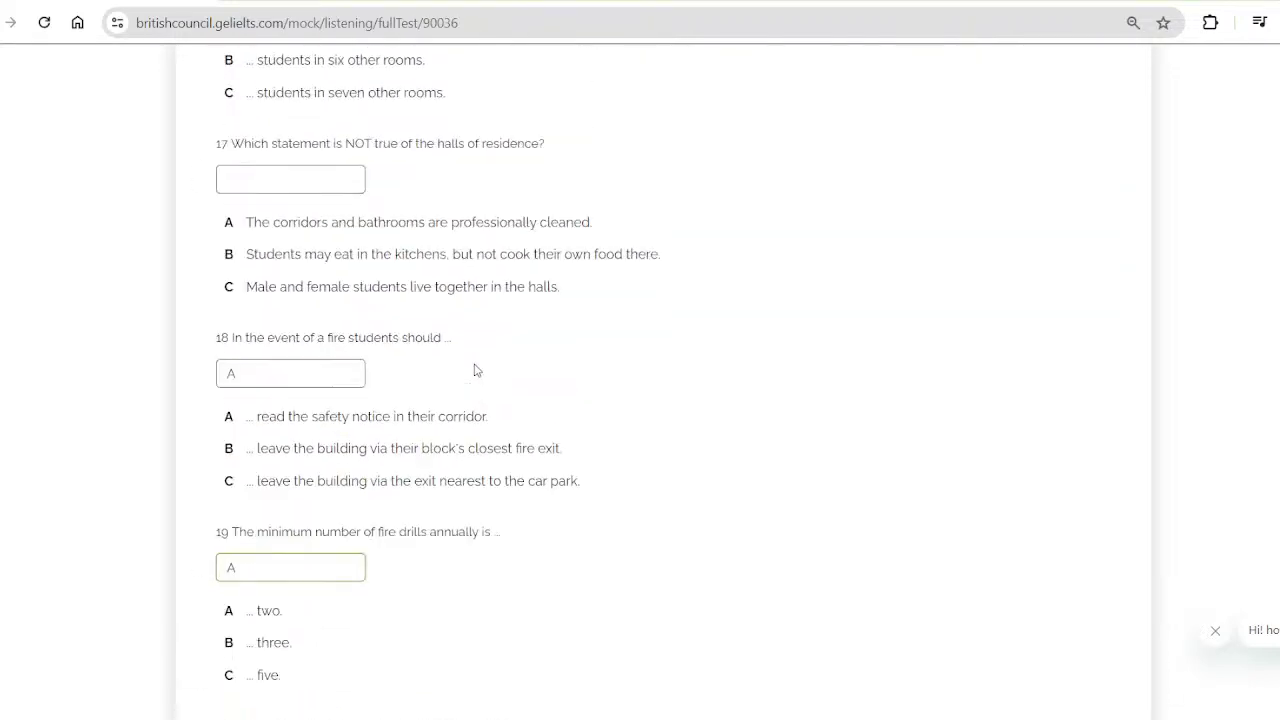
{"action": "scroll", "coordinate": [475, 370], "scroll_direction": "down", "scroll_amount": 5}
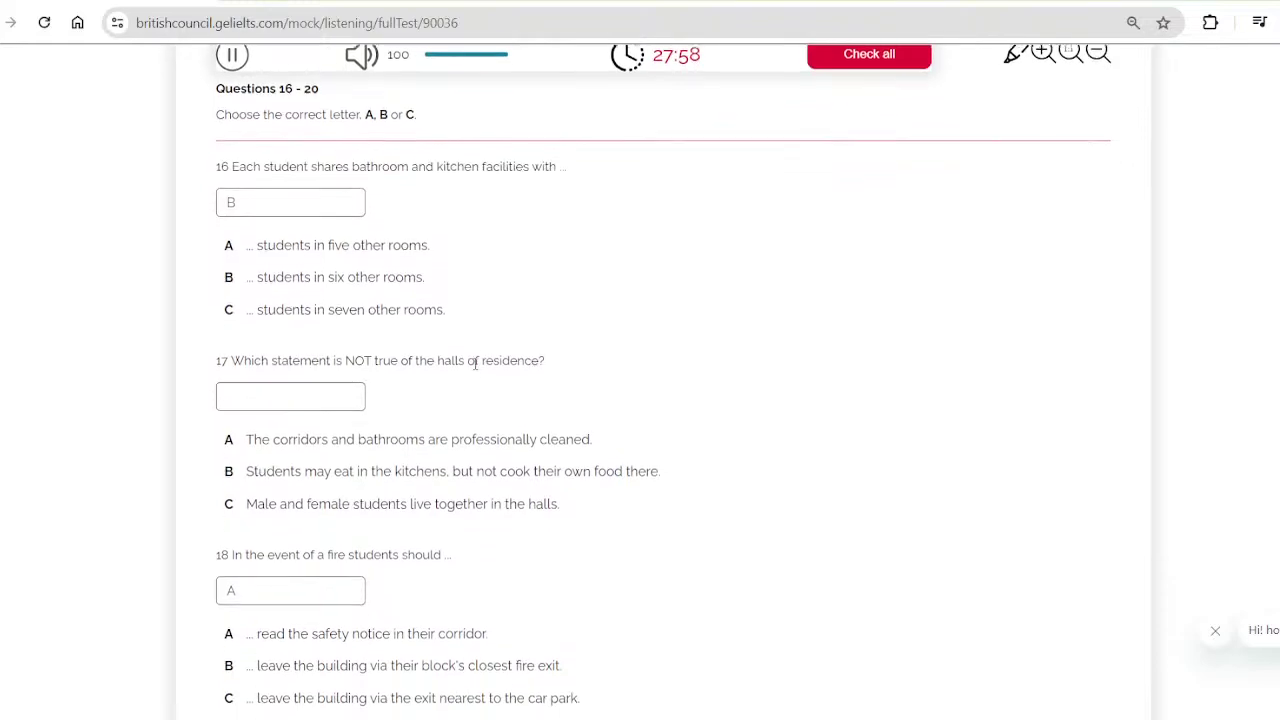
{"action": "scroll", "coordinate": [475, 370], "scroll_direction": "down", "scroll_amount": 1}
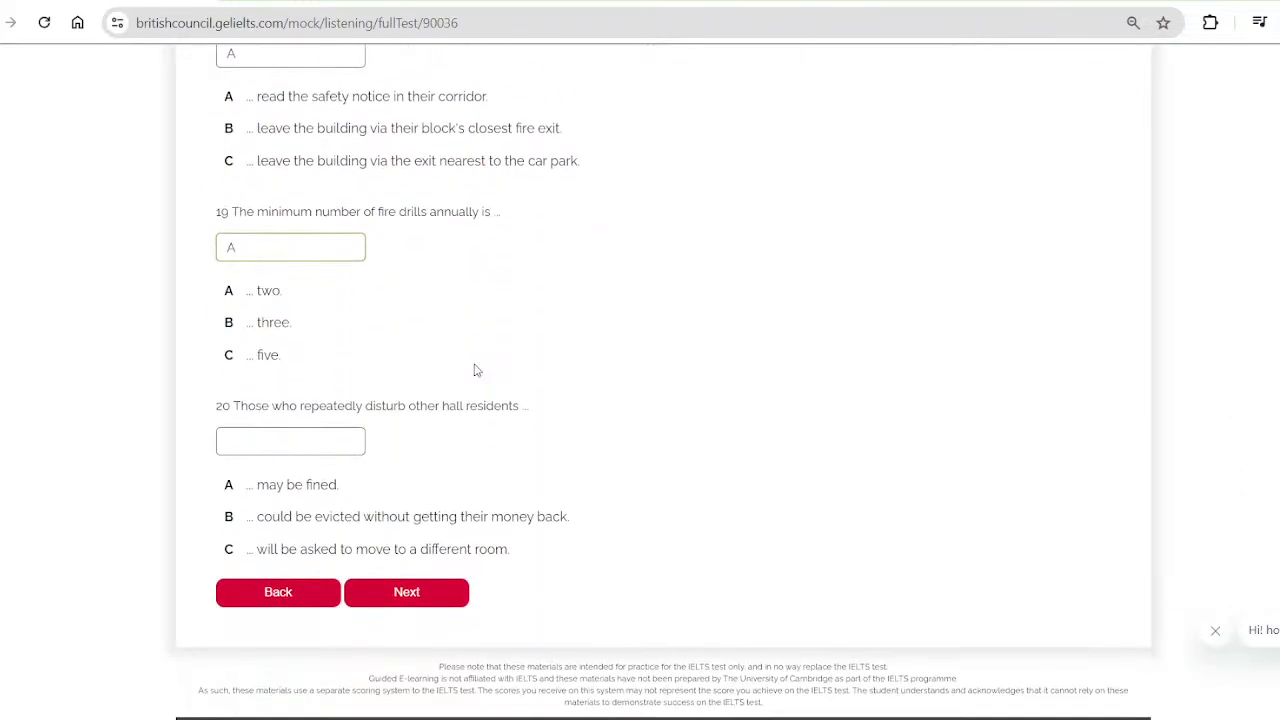
{"action": "scroll", "coordinate": [475, 370], "scroll_direction": "down", "scroll_amount": 1}
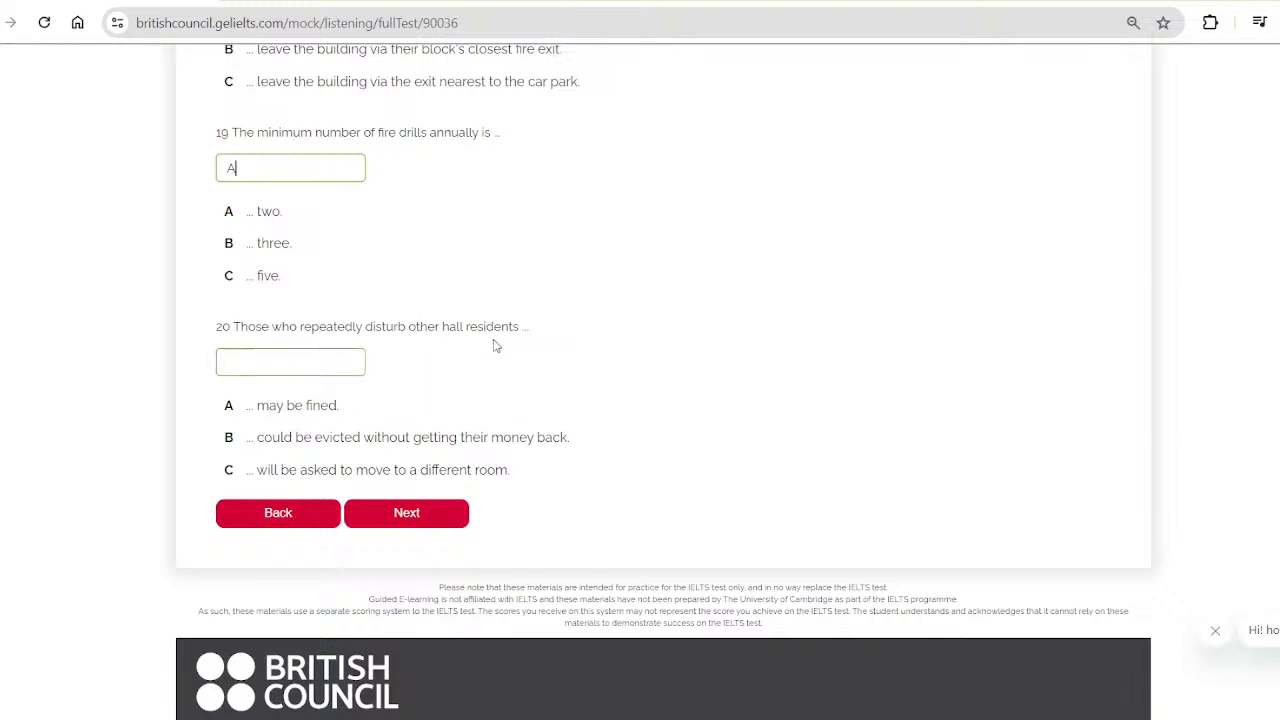
{"action": "scroll", "coordinate": [491, 343], "scroll_direction": "up", "scroll_amount": 3}
{"action": "scroll", "coordinate": [493, 345], "scroll_direction": "up", "scroll_amount": 3}
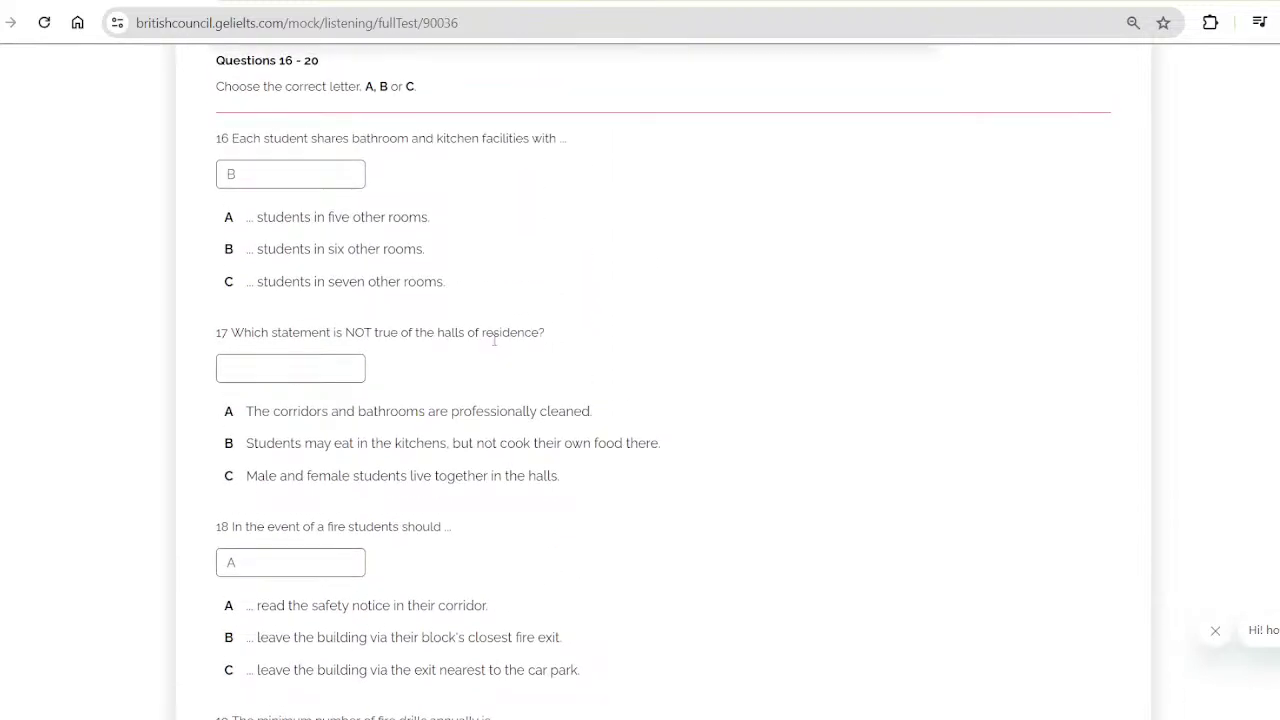
{"action": "left_click", "coordinate": [348, 369]}
{"action": "type", "text": "A"}
{"action": "key", "text": "BackSpace"}
Answer question 20, on those who repeatedly disturb other hall residents, with B
{"action": "scroll", "coordinate": [331, 374], "scroll_direction": "down", "scroll_amount": 5}
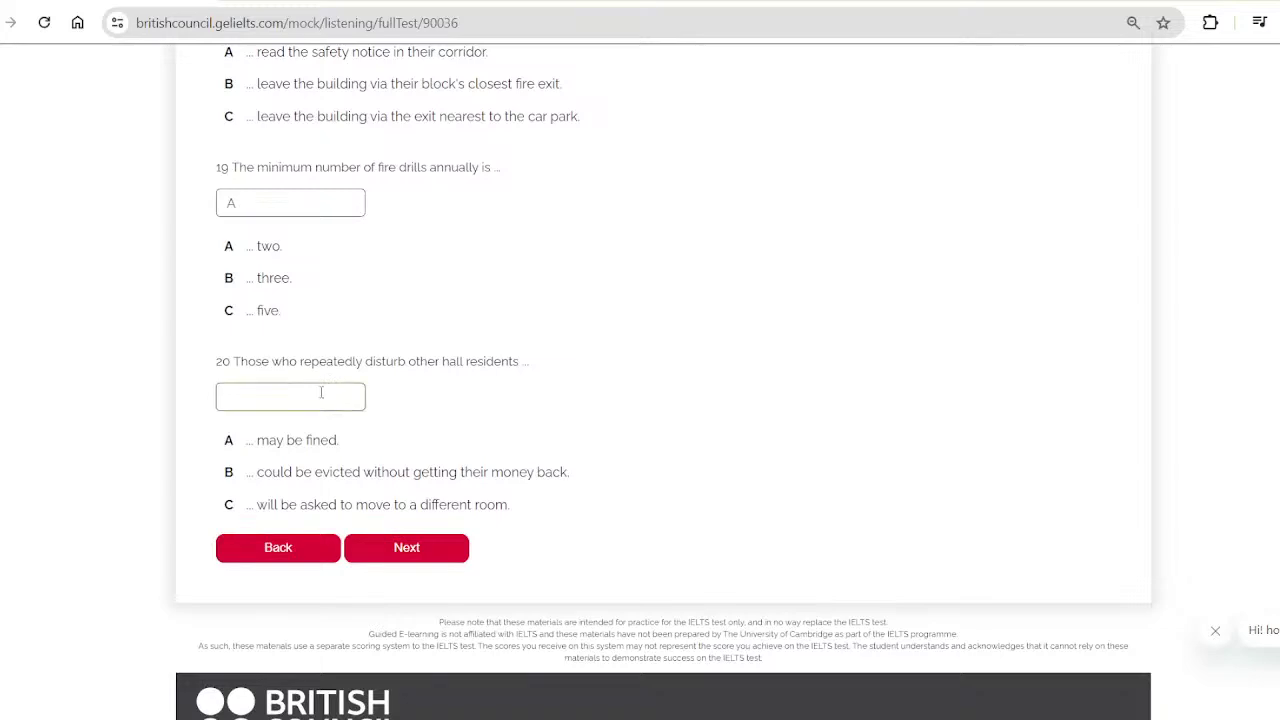
{"action": "type", "text": "B"}
{"action": "scroll", "coordinate": [490, 290], "scroll_direction": "up", "scroll_amount": 5}
{"action": "scroll", "coordinate": [489, 293], "scroll_direction": "down", "scroll_amount": 3}
{"action": "scroll", "coordinate": [489, 293], "scroll_direction": "down", "scroll_amount": 1}
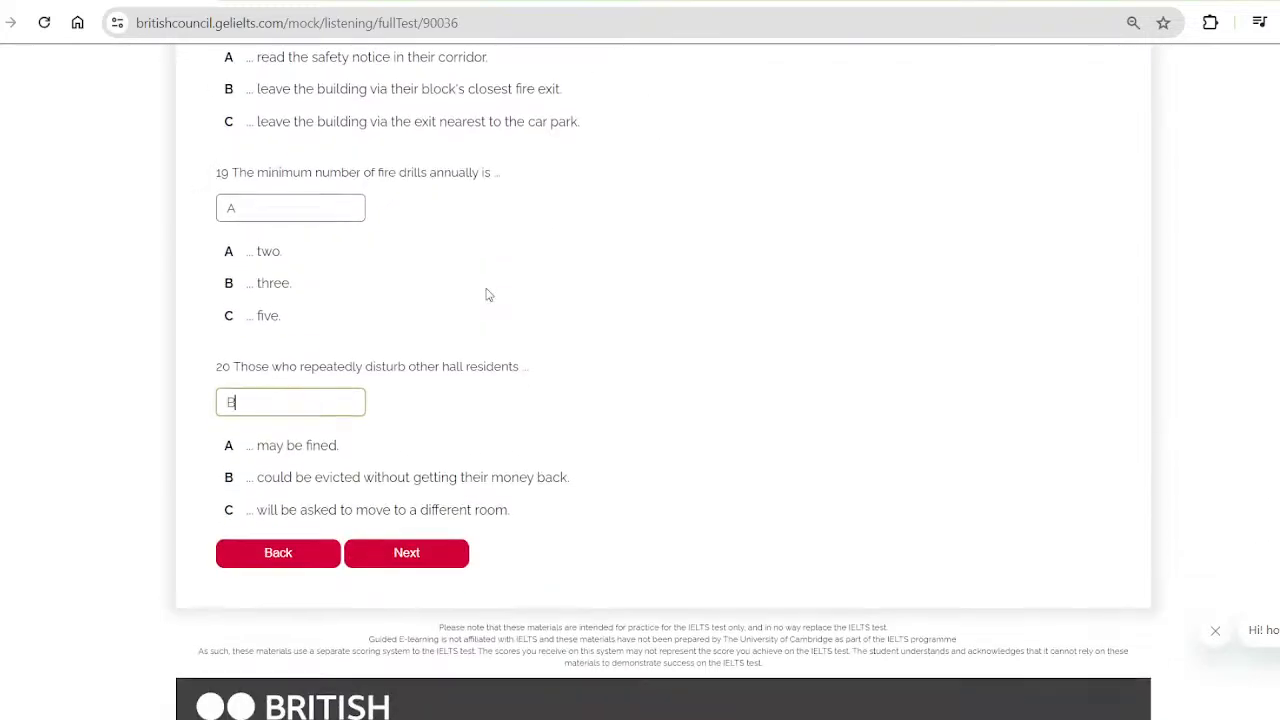
Change the answer to question 16, on sharing bathroom and kitchen facilities, to A
{"action": "scroll", "coordinate": [488, 294], "scroll_direction": "up", "scroll_amount": 2}
{"action": "scroll", "coordinate": [489, 294], "scroll_direction": "up", "scroll_amount": 3}
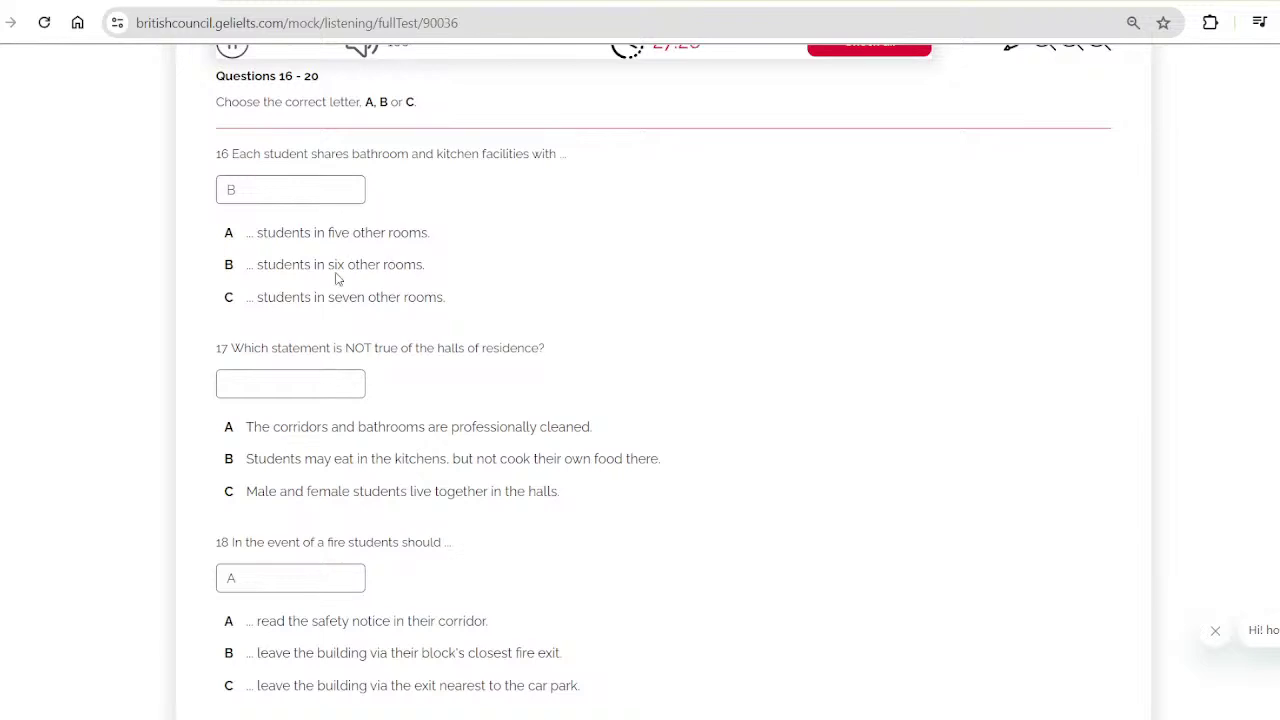
{"action": "double_click", "coordinate": [262, 181]}
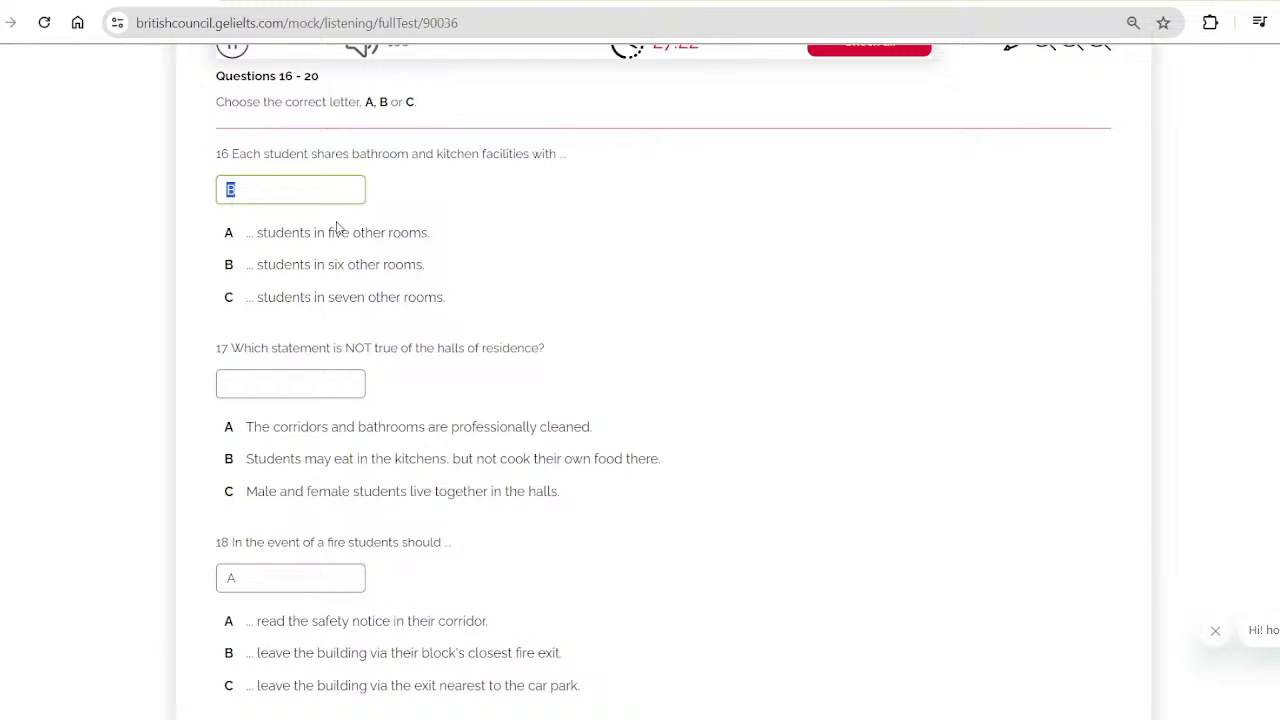
{"action": "type", "text": "A"}
Try B and C as answers to question 17, on the statement that is not true of the halls of residence
{"action": "scroll", "coordinate": [336, 290], "scroll_direction": "down", "scroll_amount": 1}
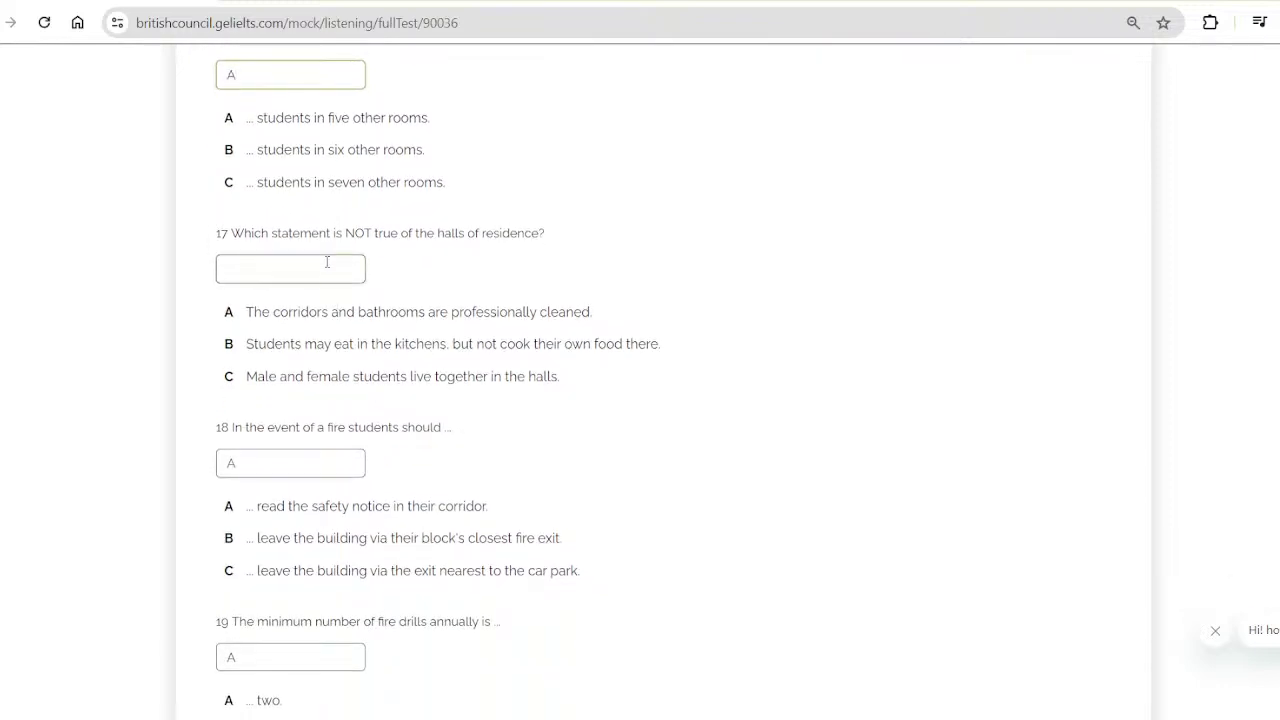
{"action": "left_click", "coordinate": [327, 262]}
{"action": "scroll", "coordinate": [443, 337], "scroll_direction": "down", "scroll_amount": 1}
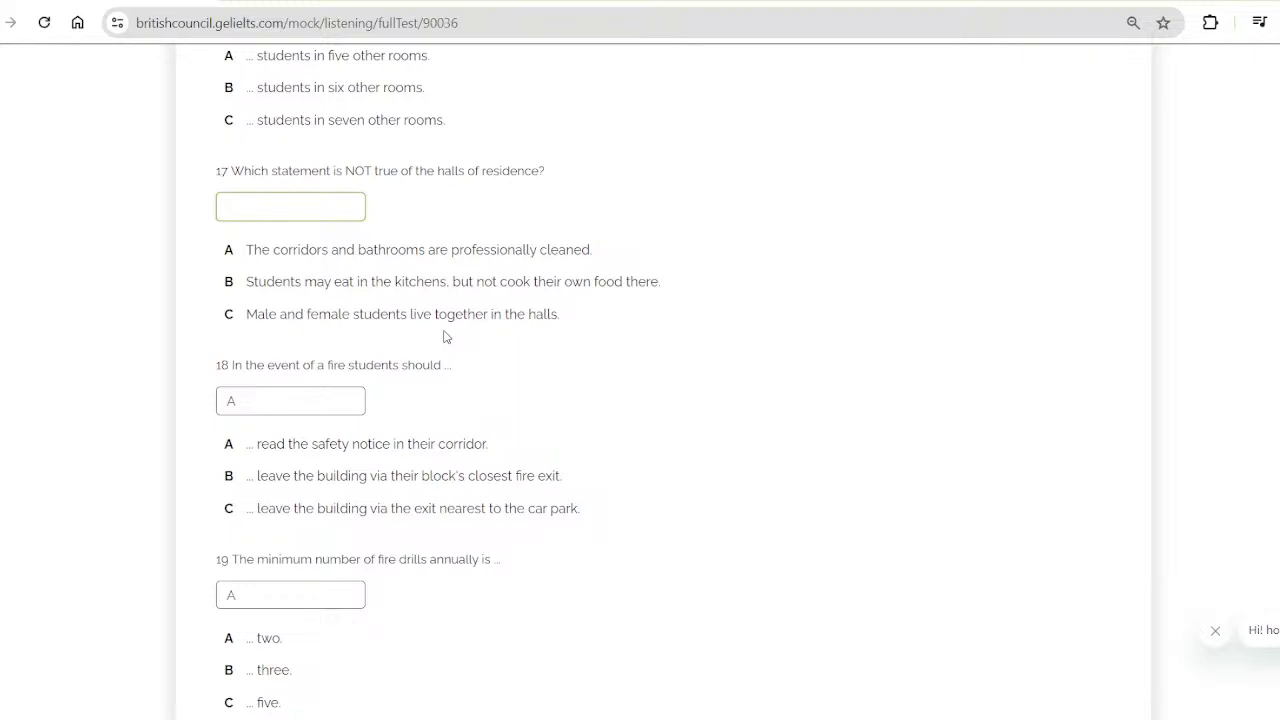
{"action": "type", "text": "B"}
{"action": "scroll", "coordinate": [446, 337], "scroll_direction": "down", "scroll_amount": 1}
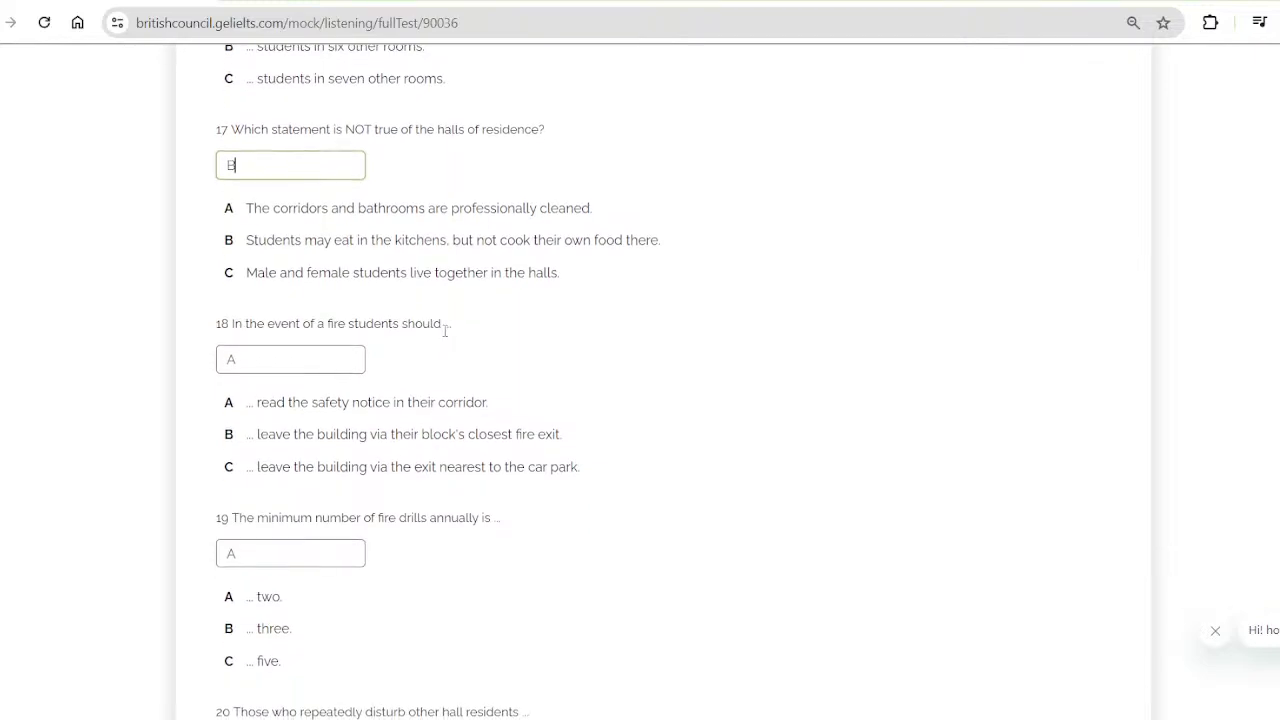
{"action": "double_click", "coordinate": [336, 163]}
{"action": "type", "text": "C"}
{"action": "scroll", "coordinate": [505, 349], "scroll_direction": "down", "scroll_amount": 1}
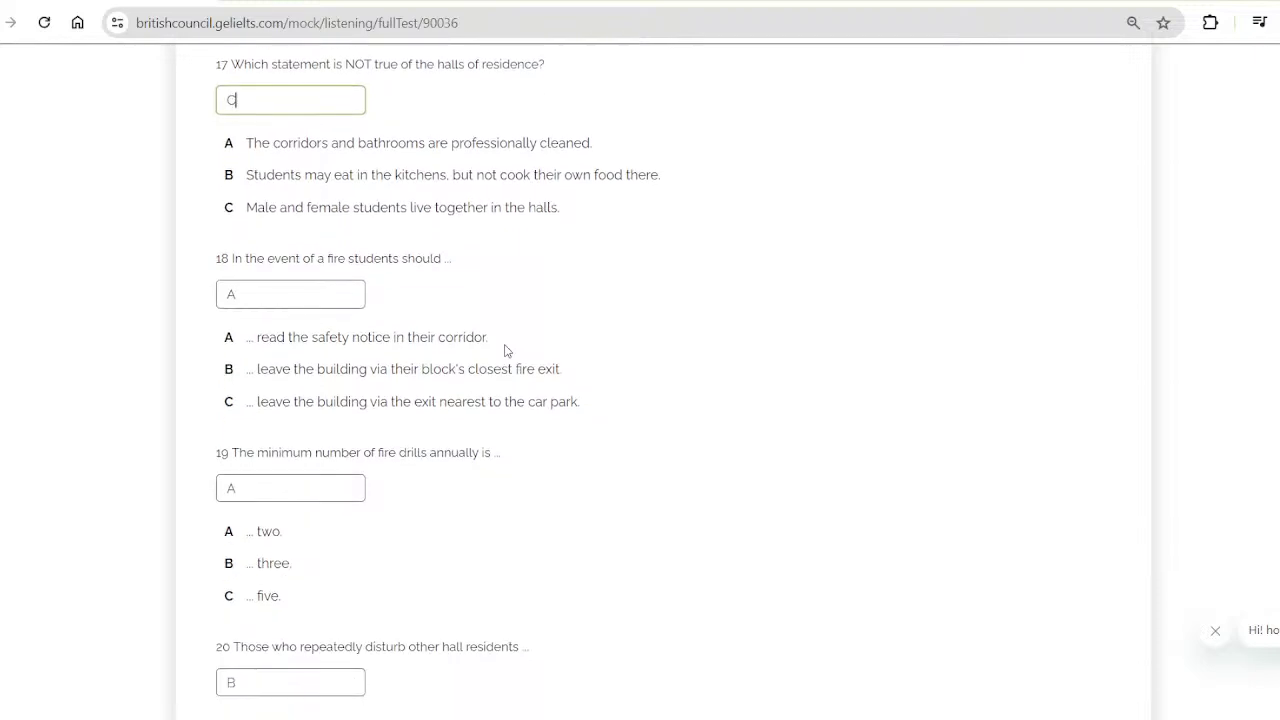
{"action": "double_click", "coordinate": [279, 102]}
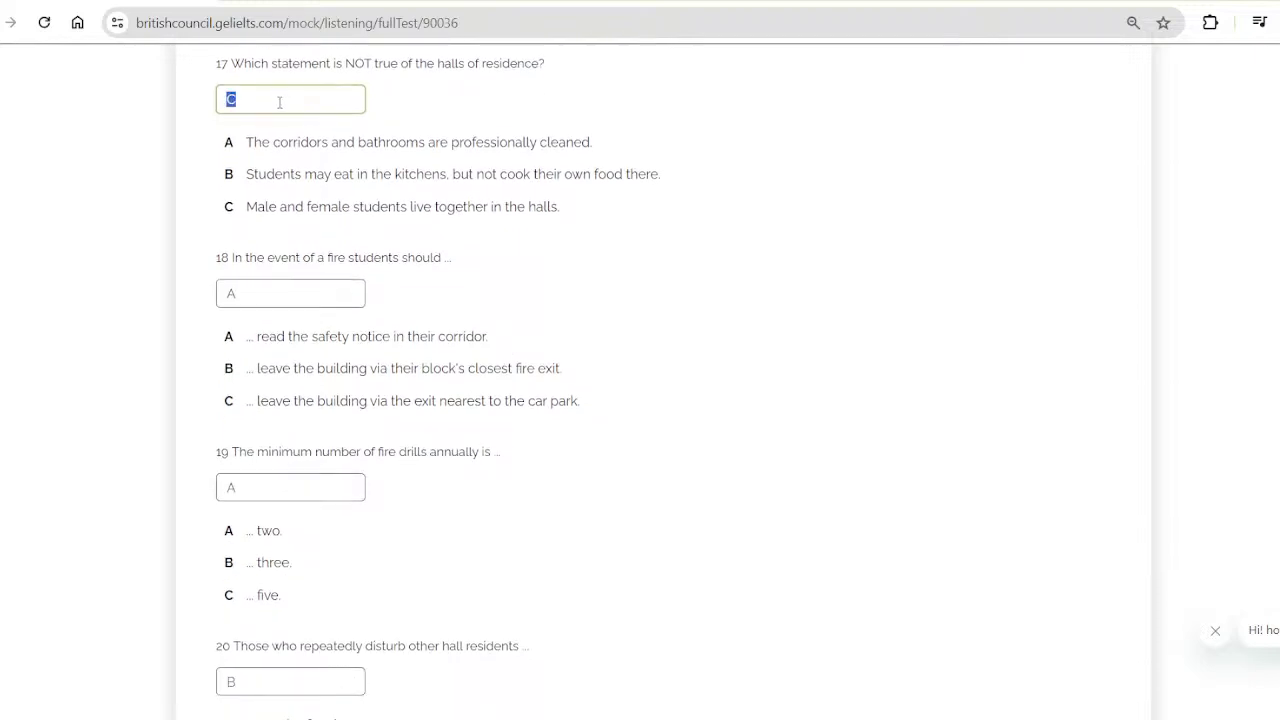
{"action": "type", "text": "B"}
{"action": "scroll", "coordinate": [570, 328], "scroll_direction": "down", "scroll_amount": 1}
{"action": "scroll", "coordinate": [570, 328], "scroll_direction": "up", "scroll_amount": 1}
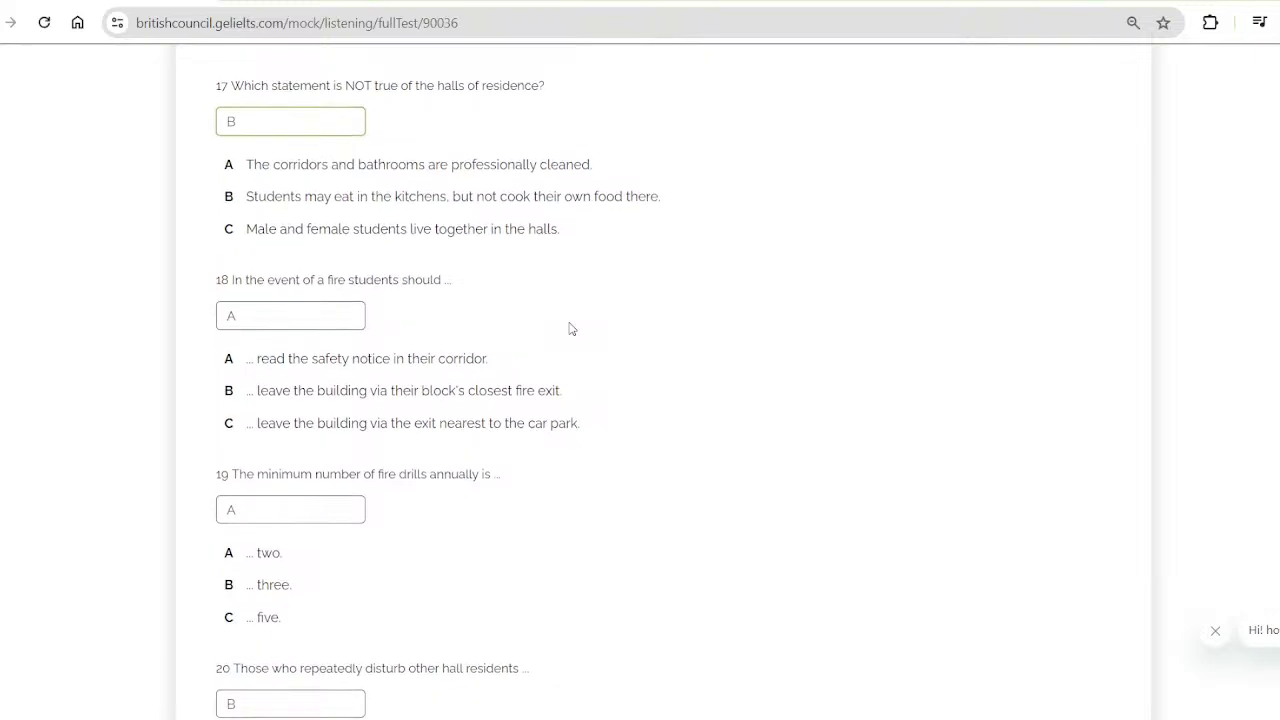
Set the answer to question 17 to C and move on to questions 21 to 26
{"action": "double_click", "coordinate": [288, 108]}
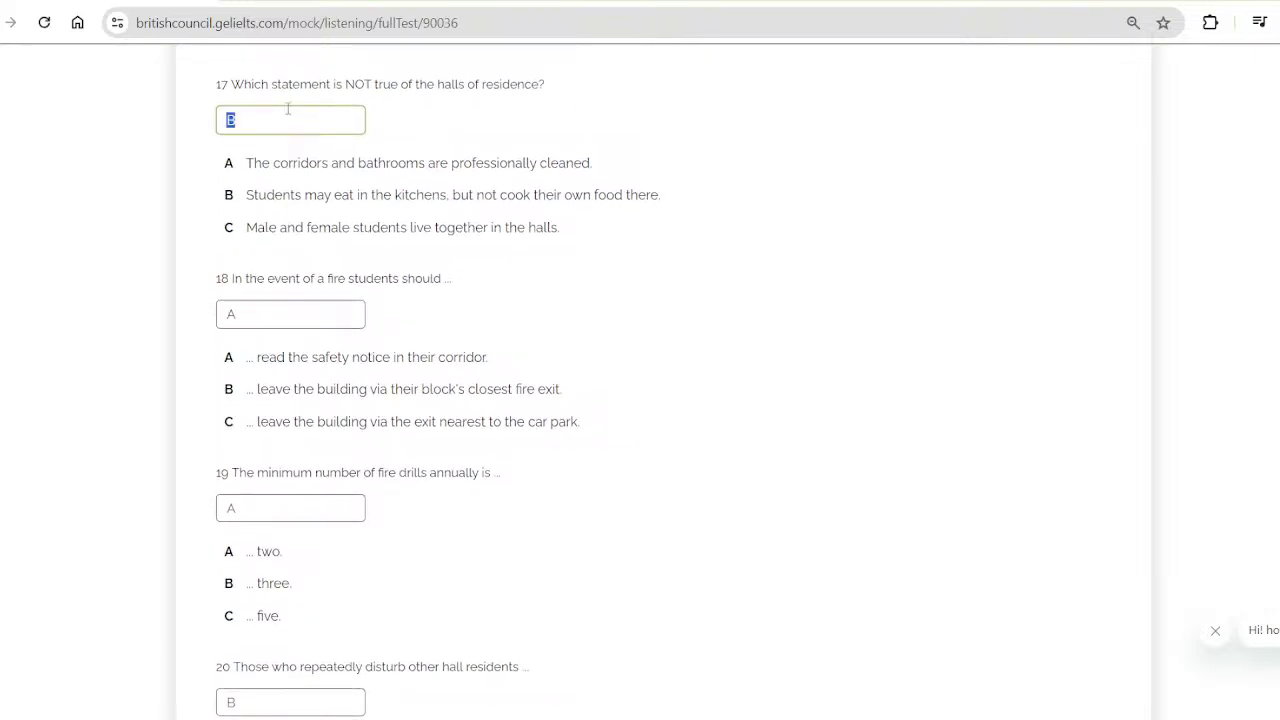
{"action": "type", "text": "C"}
{"action": "scroll", "coordinate": [494, 266], "scroll_direction": "down", "scroll_amount": 3}
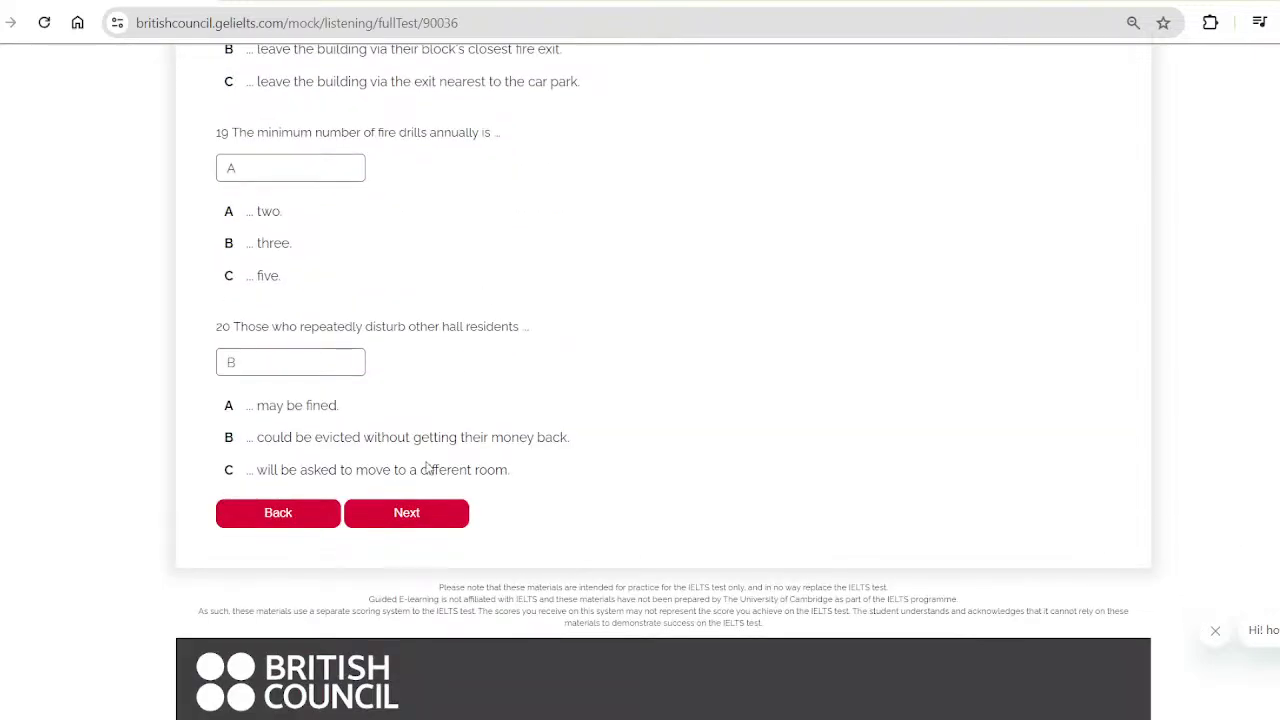
{"action": "left_click", "coordinate": [382, 522]}
Read through questions 21 to 26 and their options on the North Sea oil and gas industry's early development and subsequent history while listening
{"action": "scroll", "coordinate": [573, 414], "scroll_direction": "up", "scroll_amount": 3}
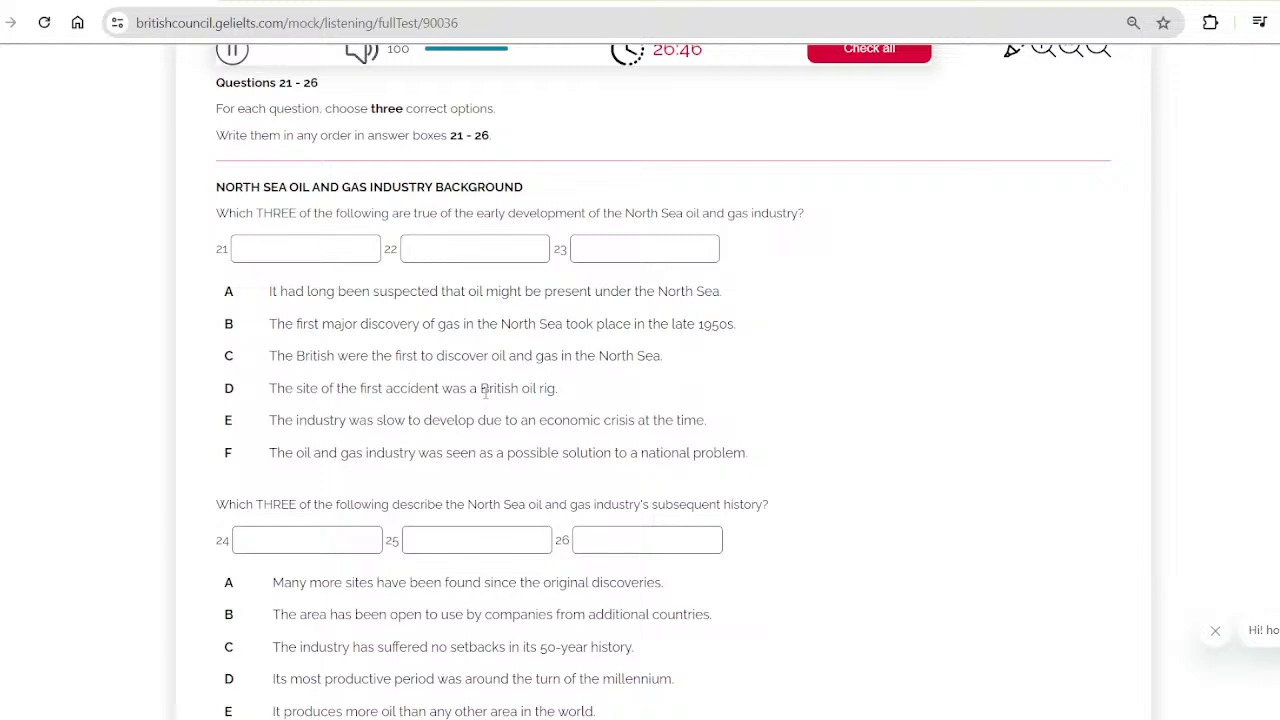
{"action": "scroll", "coordinate": [604, 384], "scroll_direction": "down", "scroll_amount": 2}
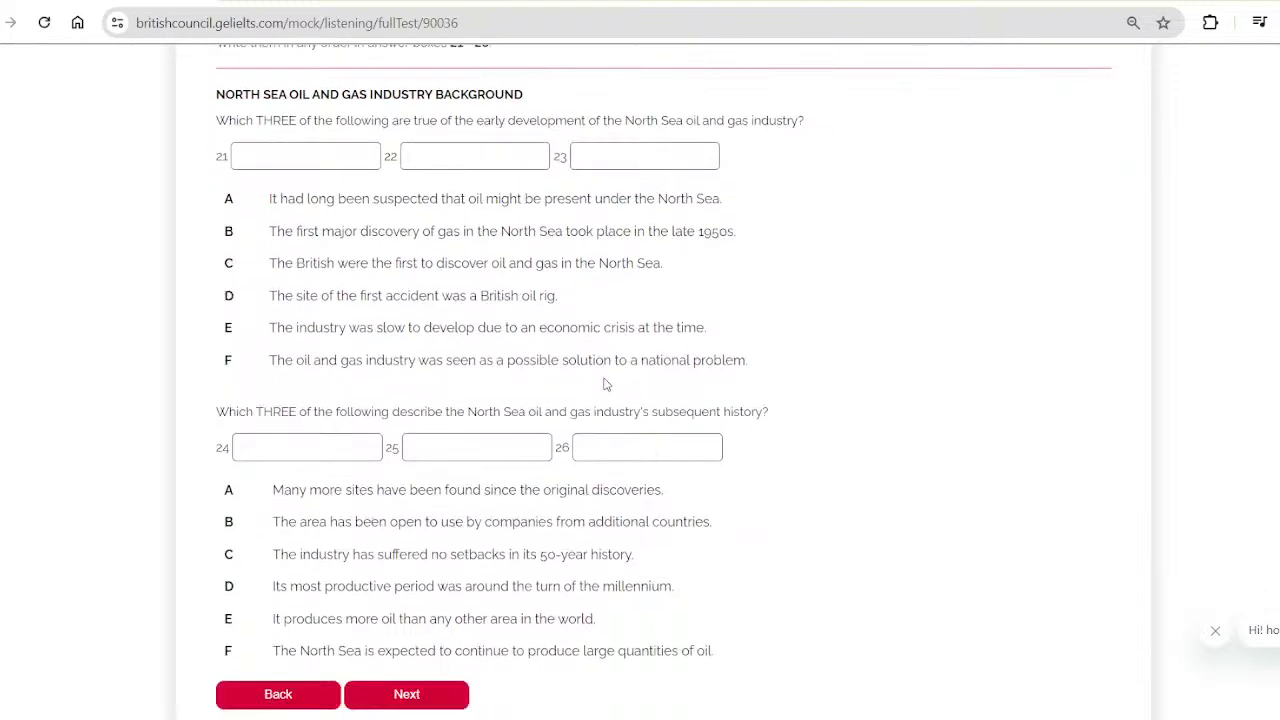
{"action": "scroll", "coordinate": [604, 384], "scroll_direction": "up", "scroll_amount": 2}
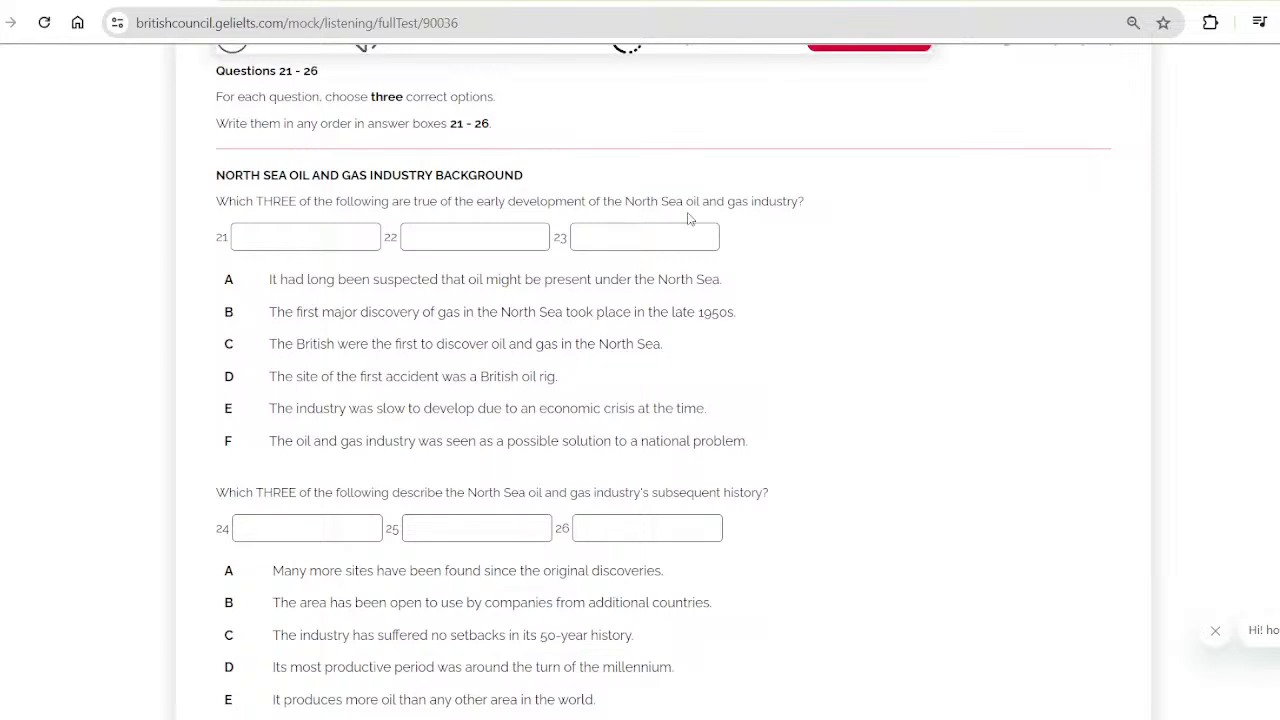
{"action": "scroll", "coordinate": [763, 222], "scroll_direction": "down", "scroll_amount": 2}
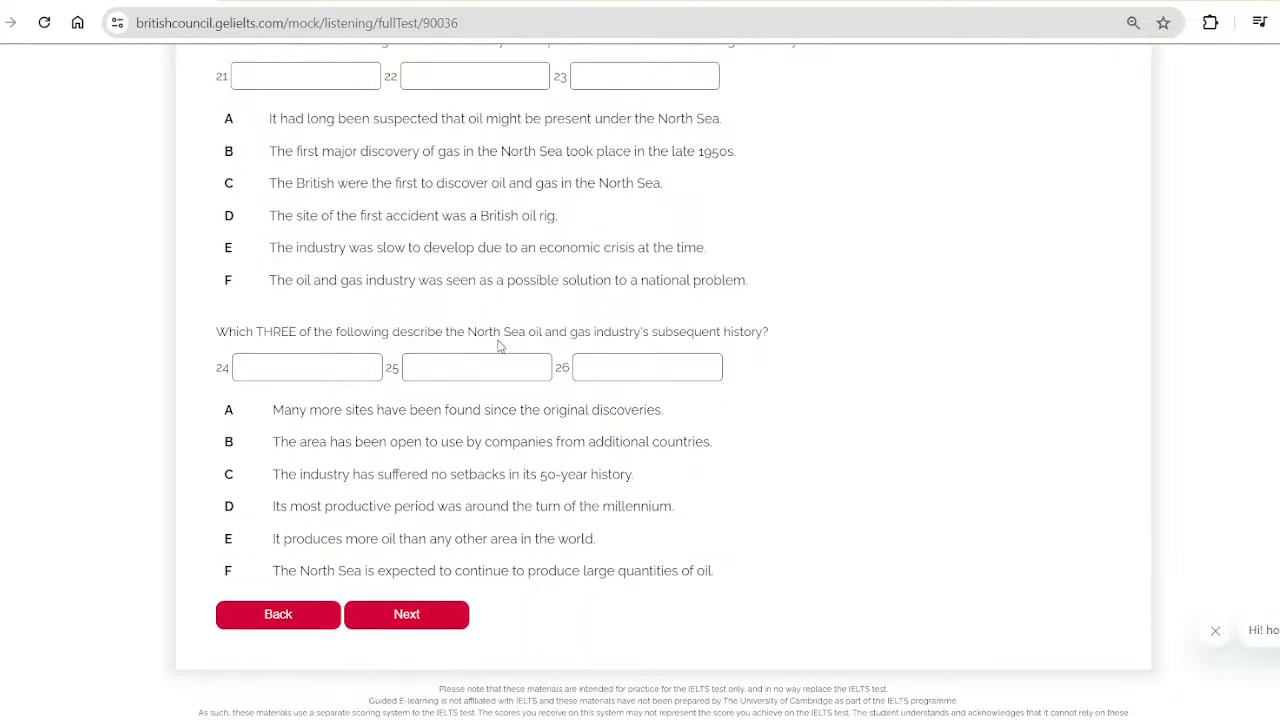
{"action": "scroll", "coordinate": [615, 352], "scroll_direction": "down", "scroll_amount": 1}
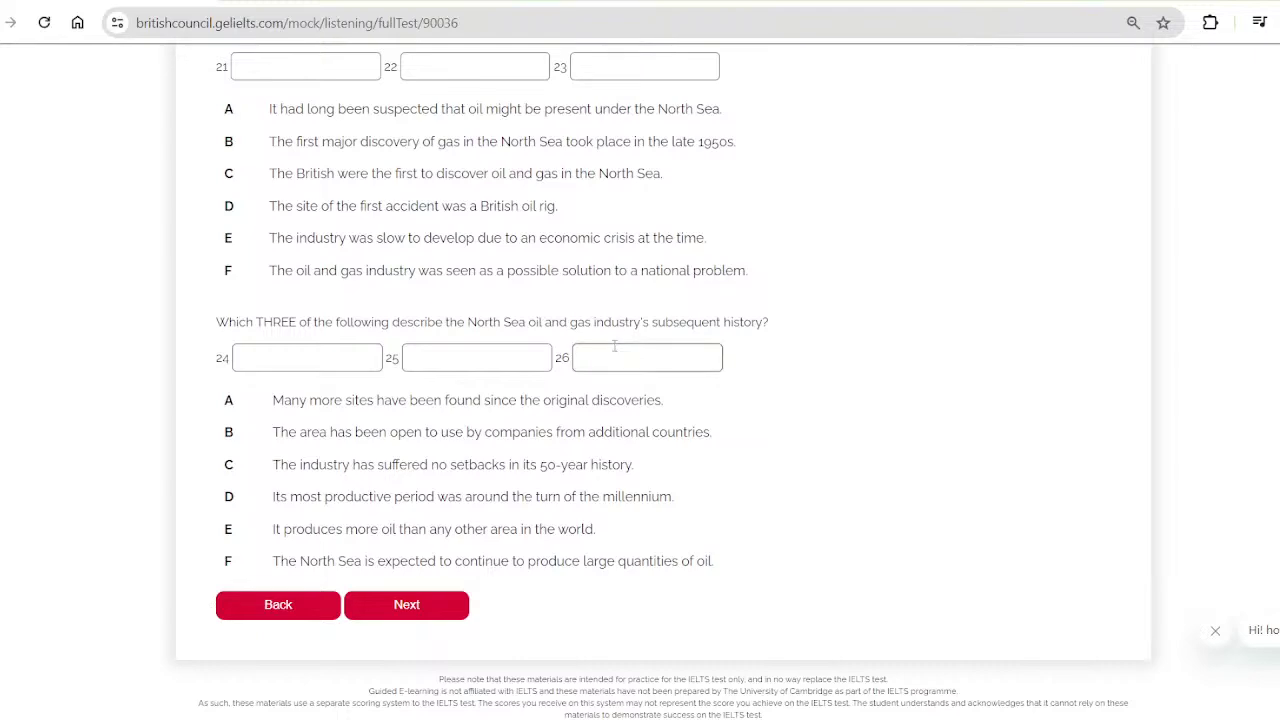
{"action": "scroll", "coordinate": [615, 345], "scroll_direction": "up", "scroll_amount": 1}
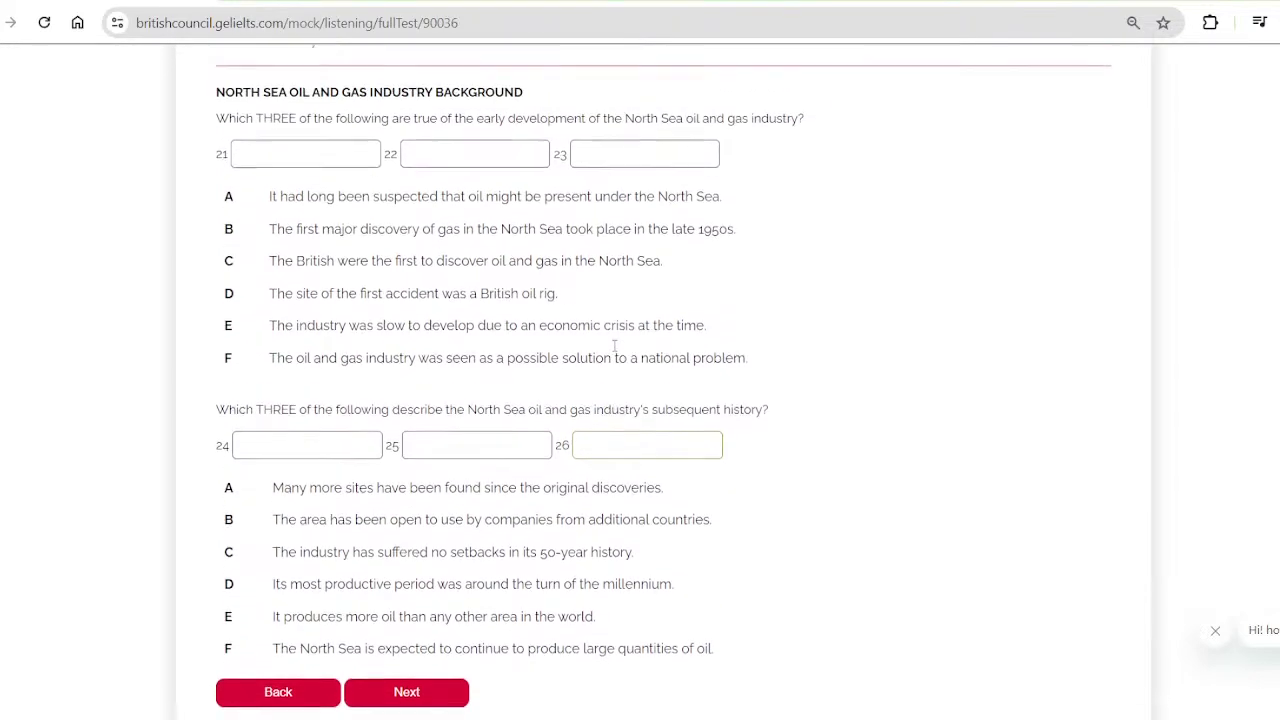
{"action": "scroll", "coordinate": [615, 345], "scroll_direction": "up", "scroll_amount": 1}
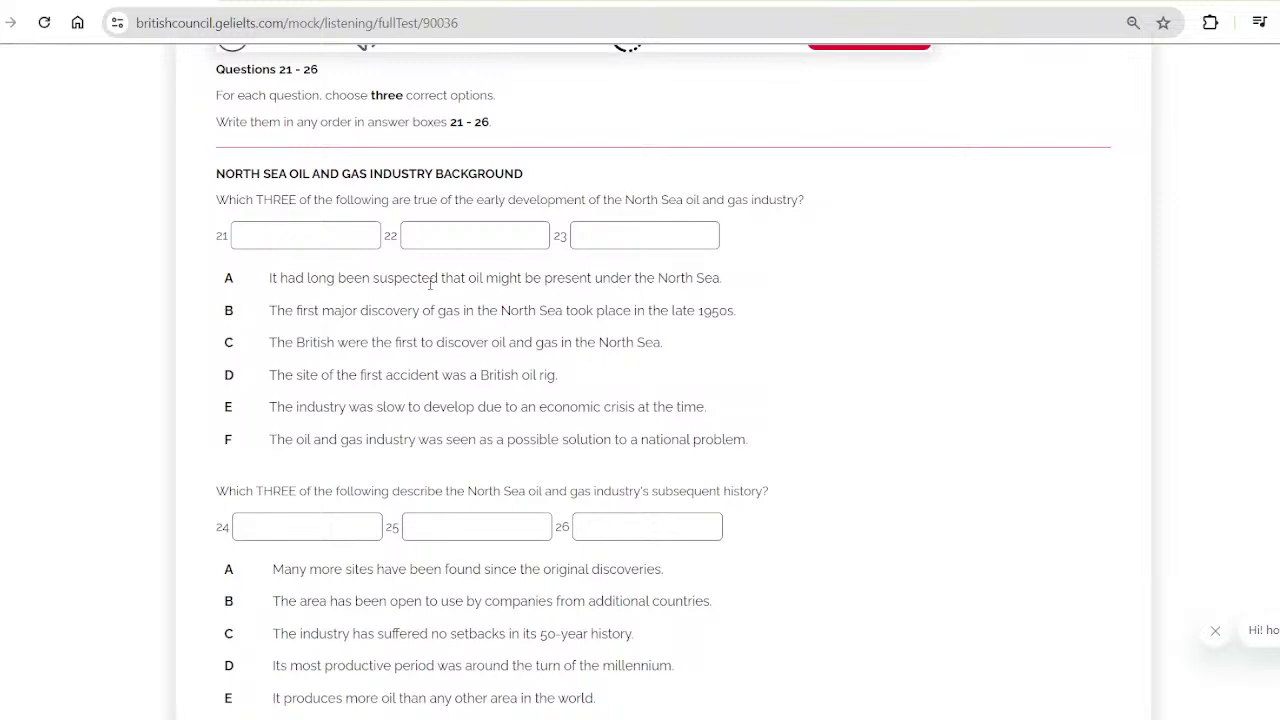
{"action": "scroll", "coordinate": [497, 303], "scroll_direction": "down", "scroll_amount": 1}
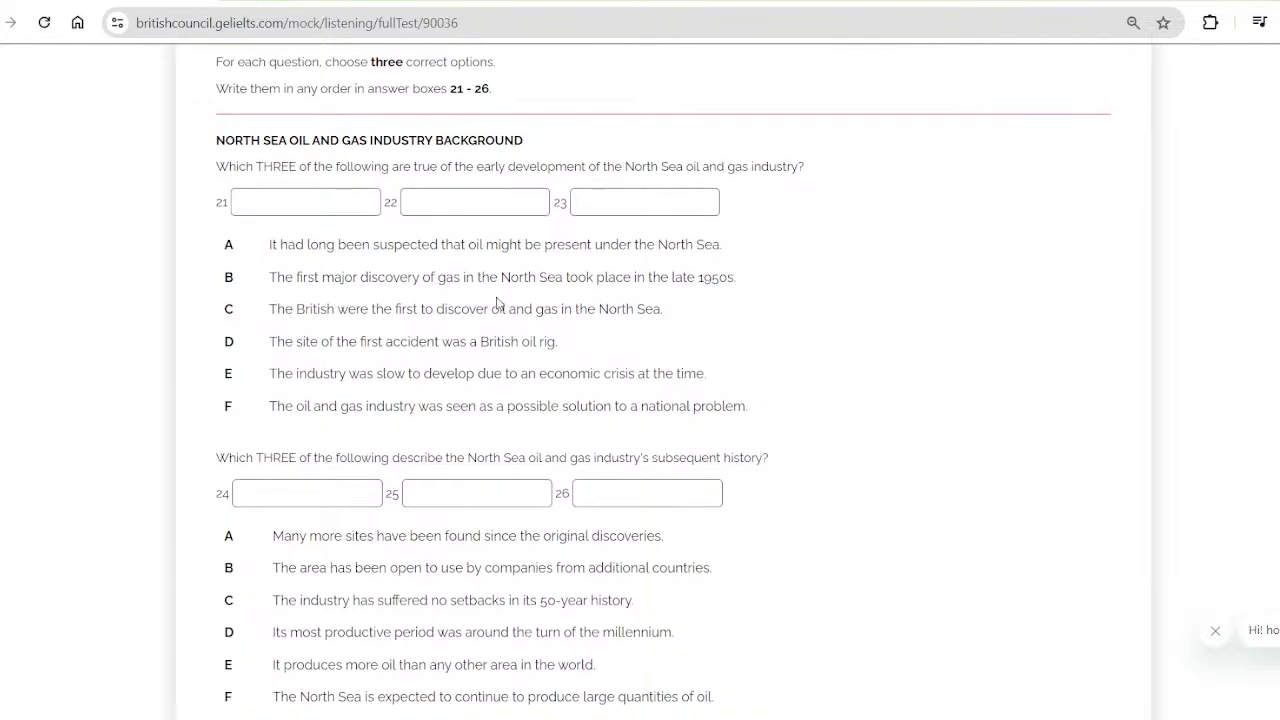
{"action": "scroll", "coordinate": [497, 303], "scroll_direction": "down", "scroll_amount": 1}
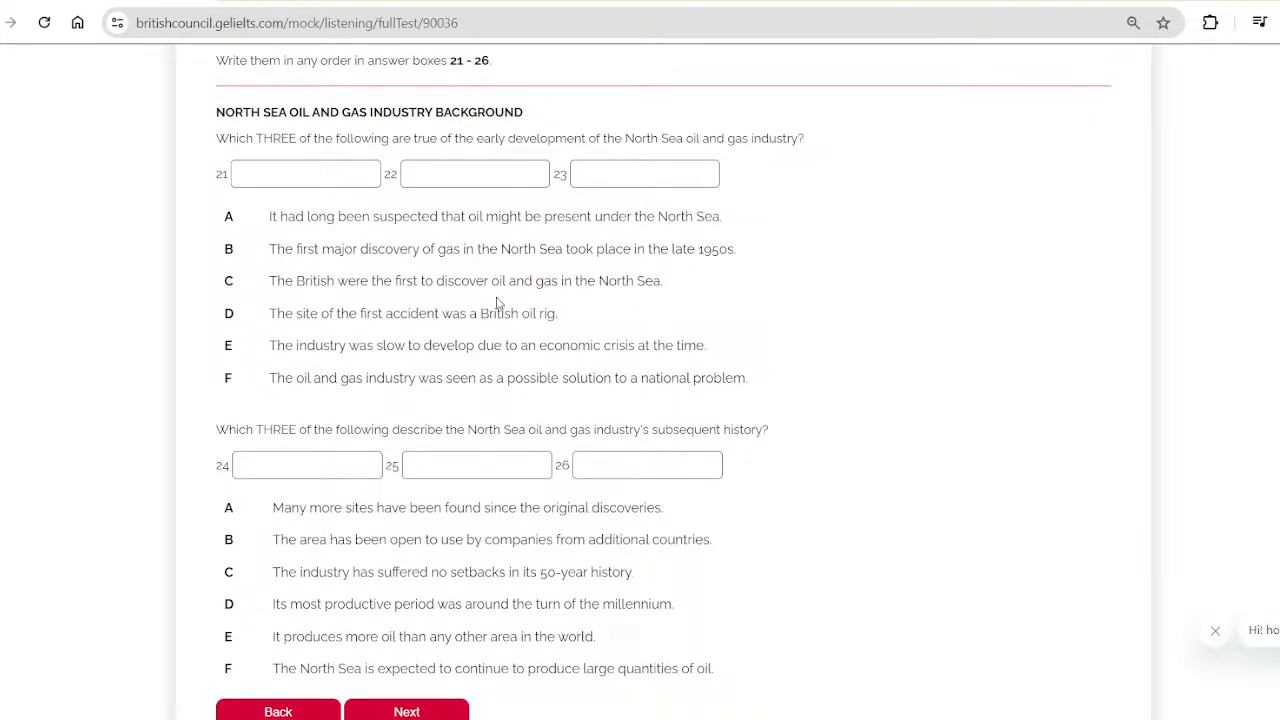
{"action": "scroll", "coordinate": [497, 303], "scroll_direction": "down", "scroll_amount": 1}
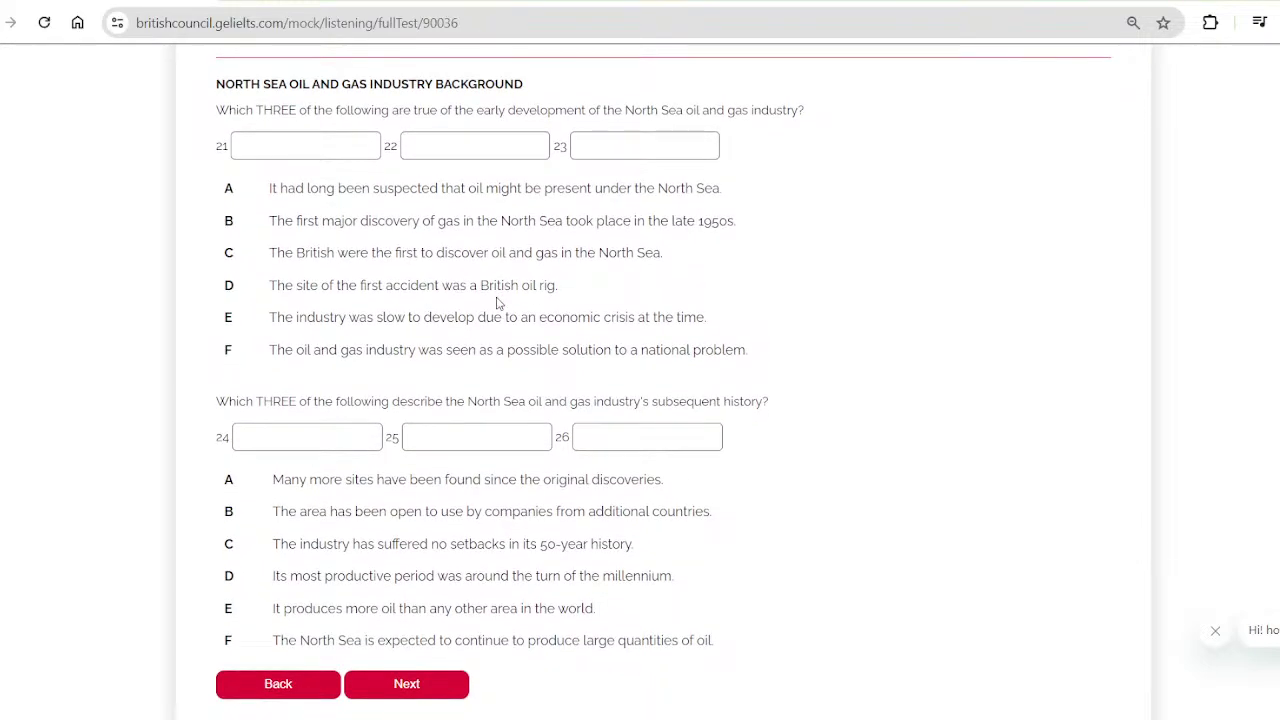
{"action": "scroll", "coordinate": [497, 303], "scroll_direction": "down", "scroll_amount": 1}
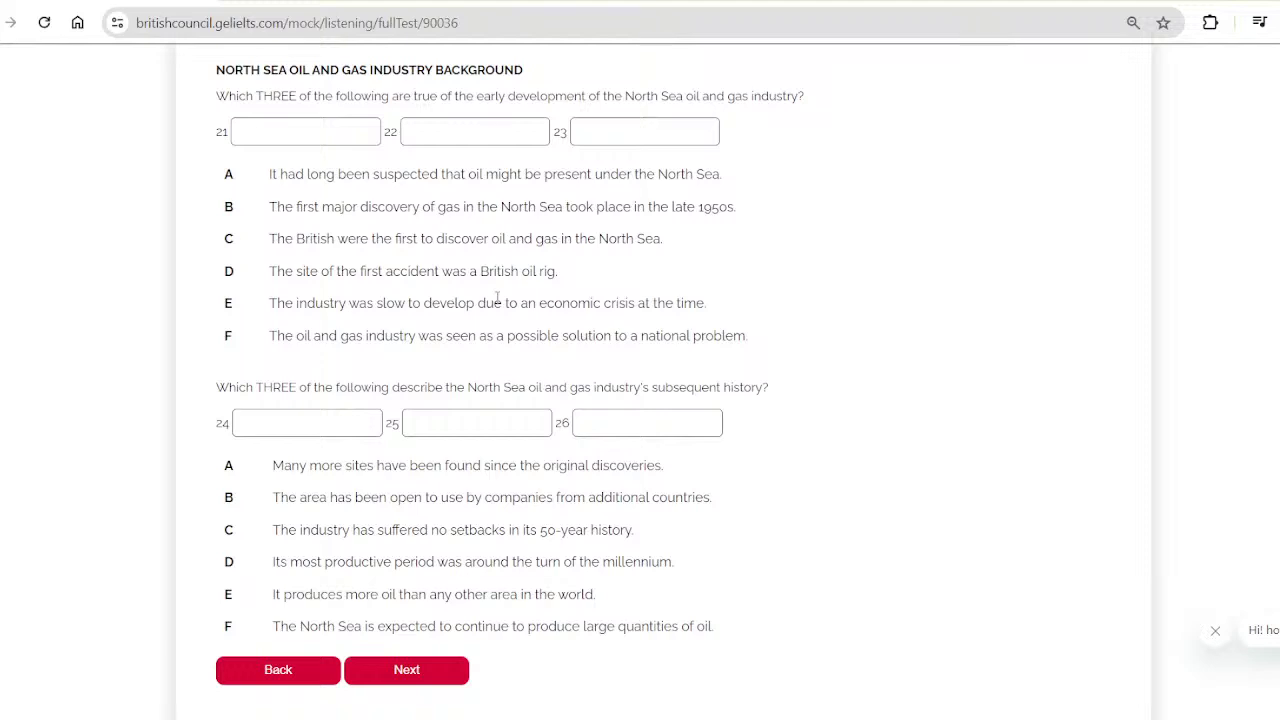
{"action": "scroll", "coordinate": [497, 298], "scroll_direction": "down", "scroll_amount": 1}
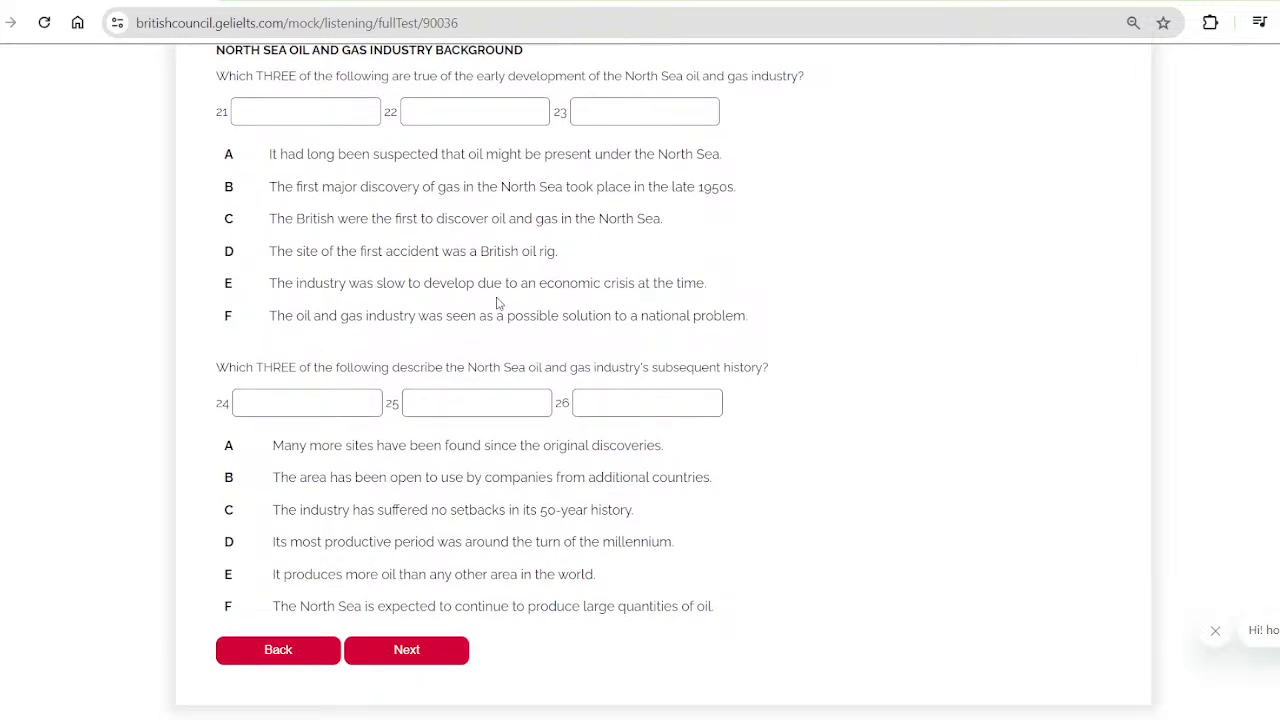
{"action": "scroll", "coordinate": [497, 303], "scroll_direction": "down", "scroll_amount": 1}
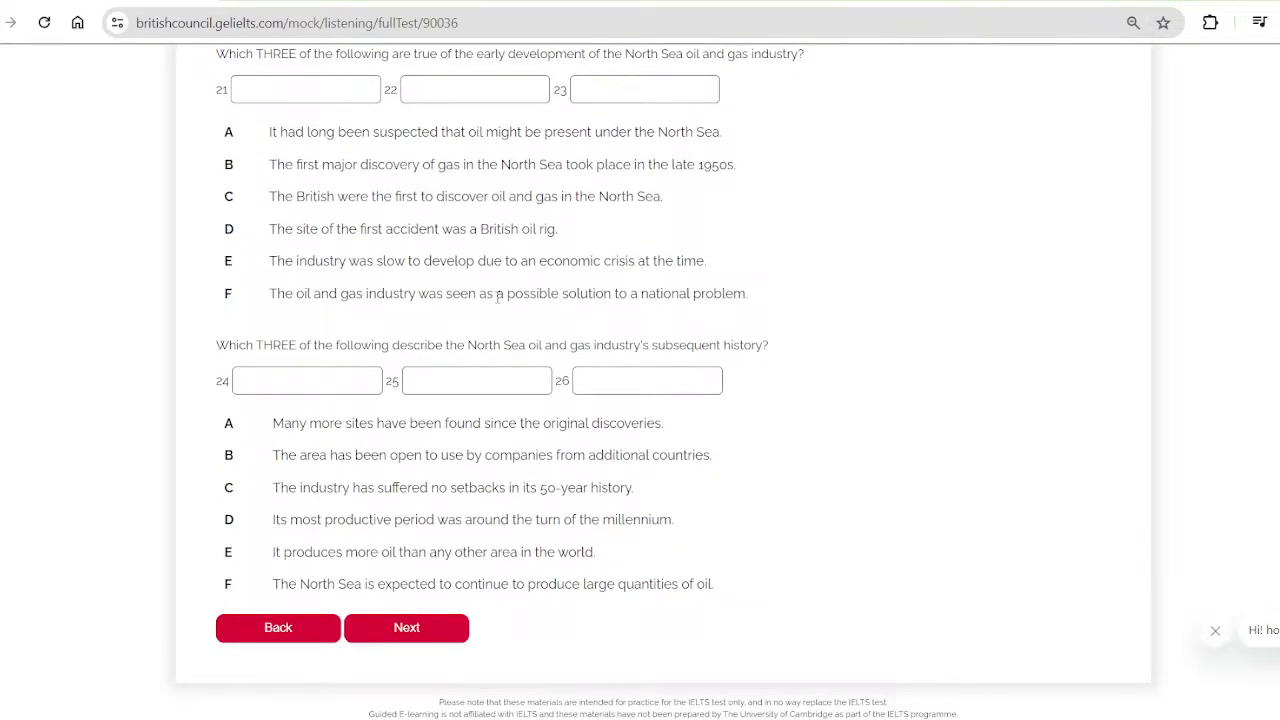
{"action": "scroll", "coordinate": [497, 297], "scroll_direction": "down", "scroll_amount": 1}
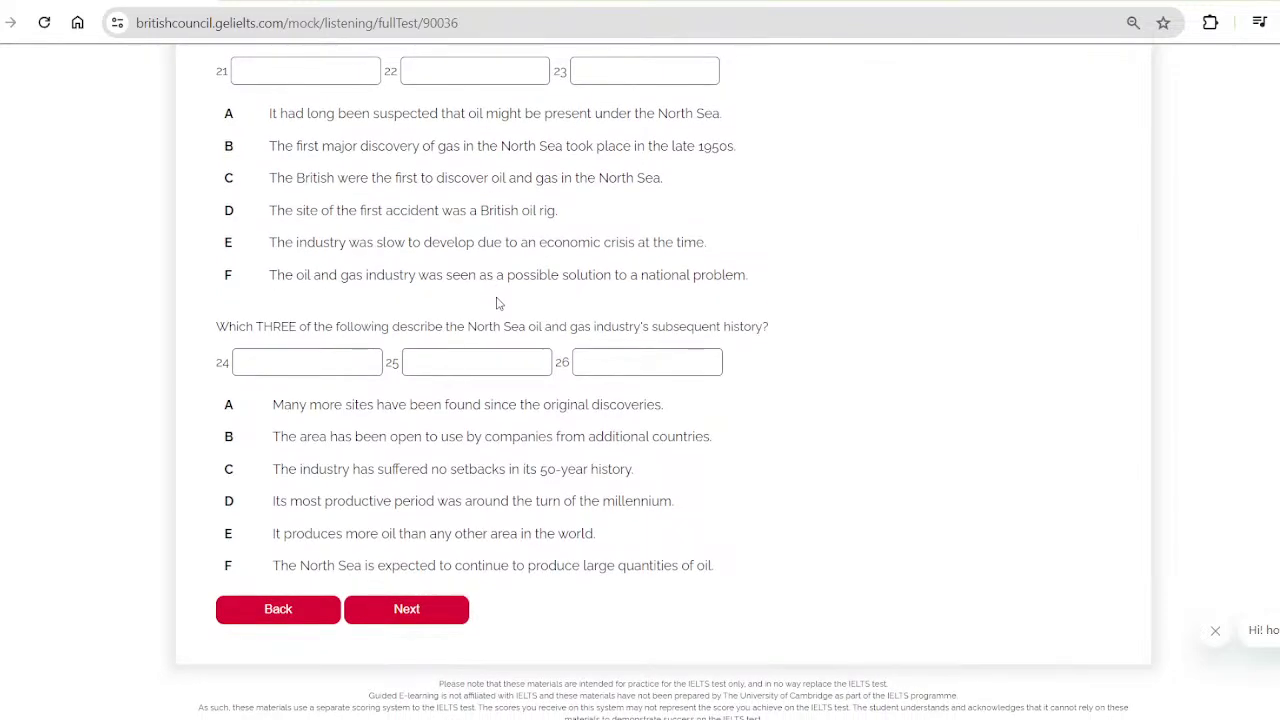
{"action": "scroll", "coordinate": [497, 303], "scroll_direction": "down", "scroll_amount": 1}
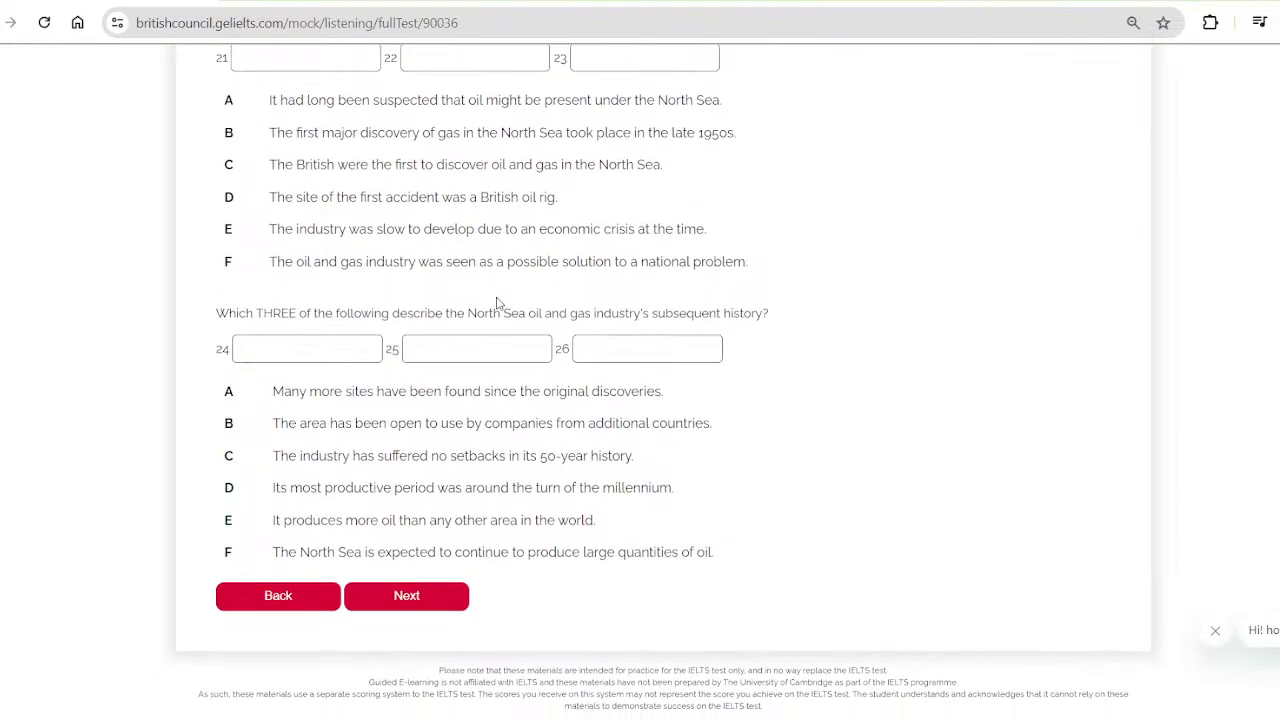
{"action": "scroll", "coordinate": [497, 300], "scroll_direction": "up", "scroll_amount": 1}
{"action": "scroll", "coordinate": [497, 297], "scroll_direction": "up", "scroll_amount": 1}
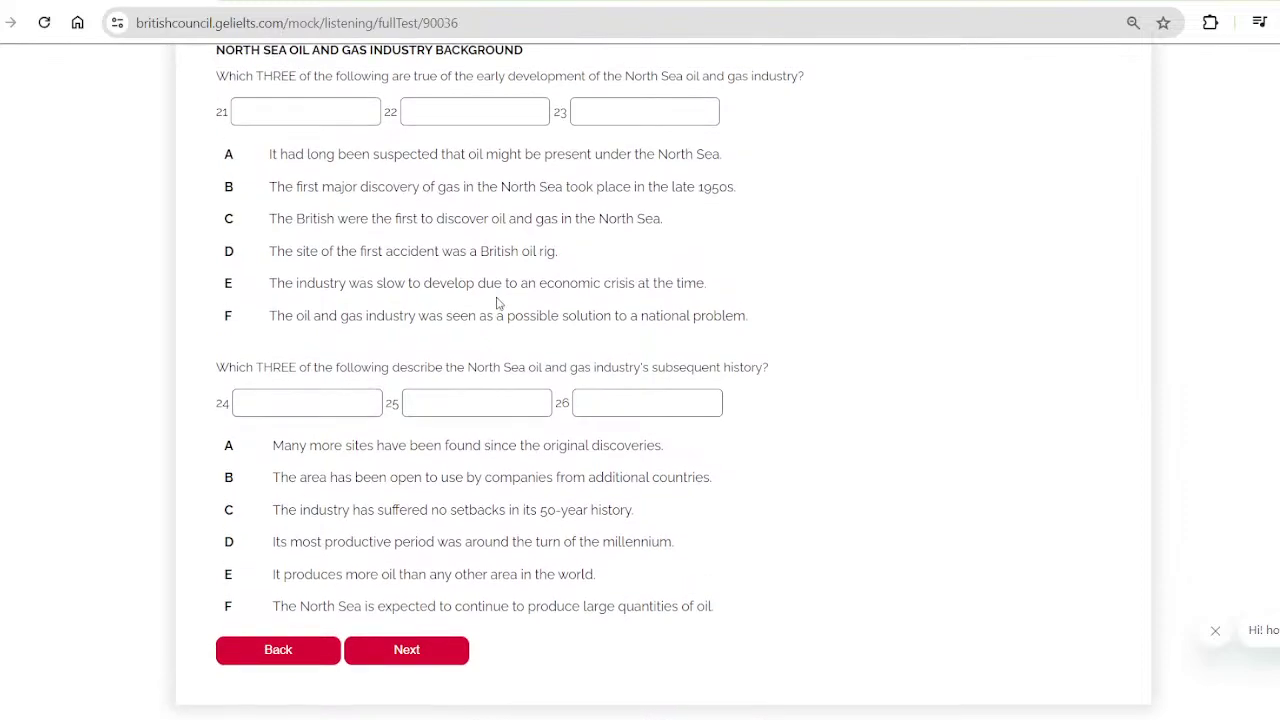
{"action": "scroll", "coordinate": [497, 303], "scroll_direction": "down", "scroll_amount": 1}
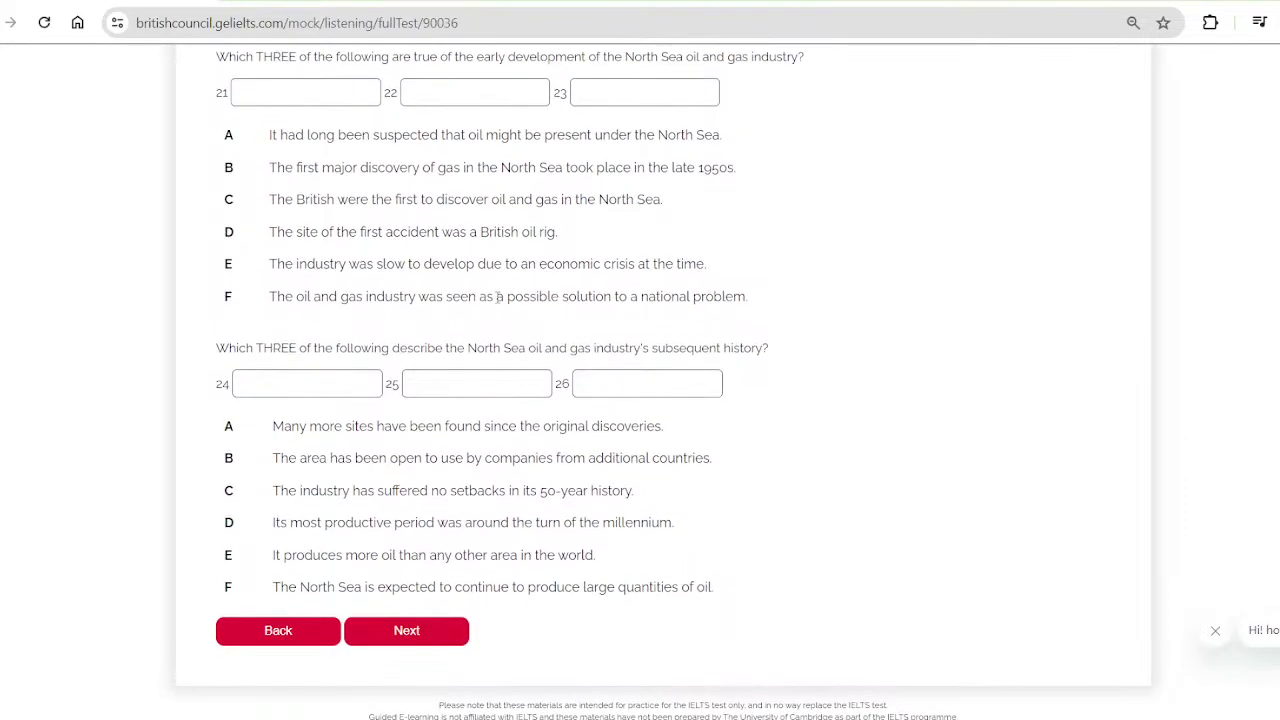
{"action": "scroll", "coordinate": [497, 297], "scroll_direction": "up", "scroll_amount": 1}
{"action": "scroll", "coordinate": [497, 297], "scroll_direction": "up", "scroll_amount": 1}
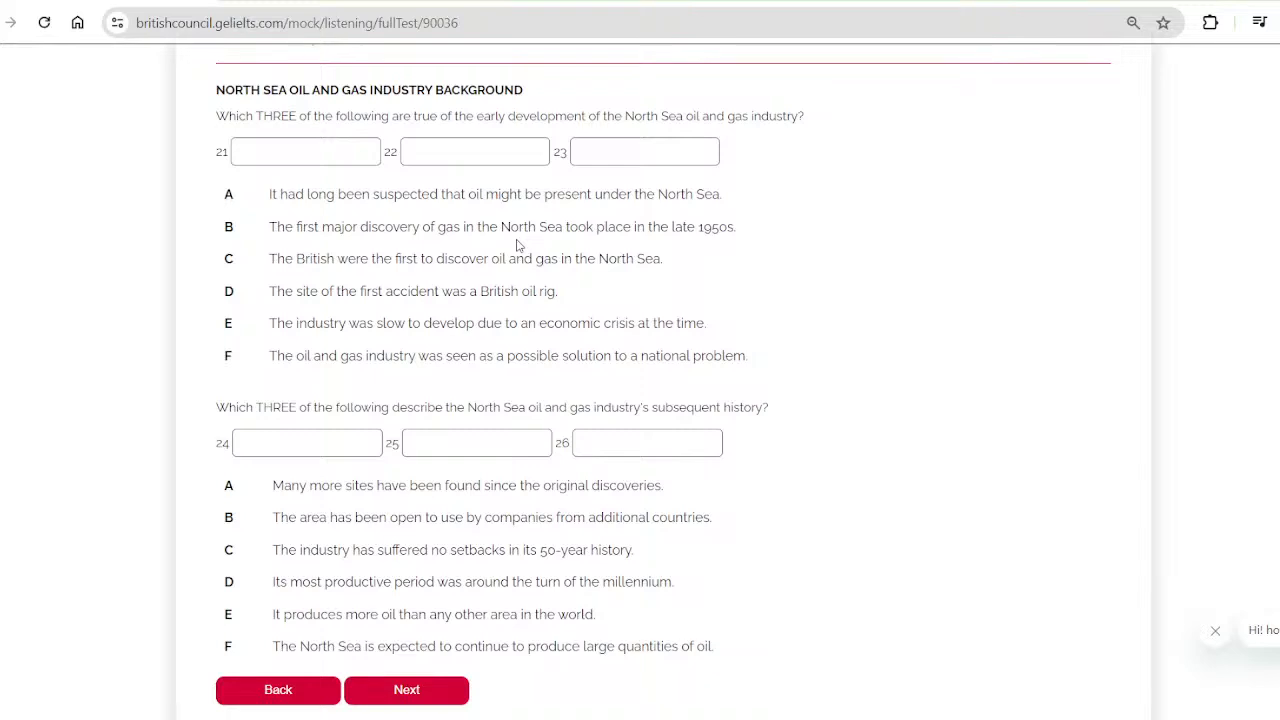
Answer question 21 with B and question 23 with F on the early development of the North Sea oil and gas industry
{"action": "scroll", "coordinate": [517, 245], "scroll_direction": "down", "scroll_amount": 1}
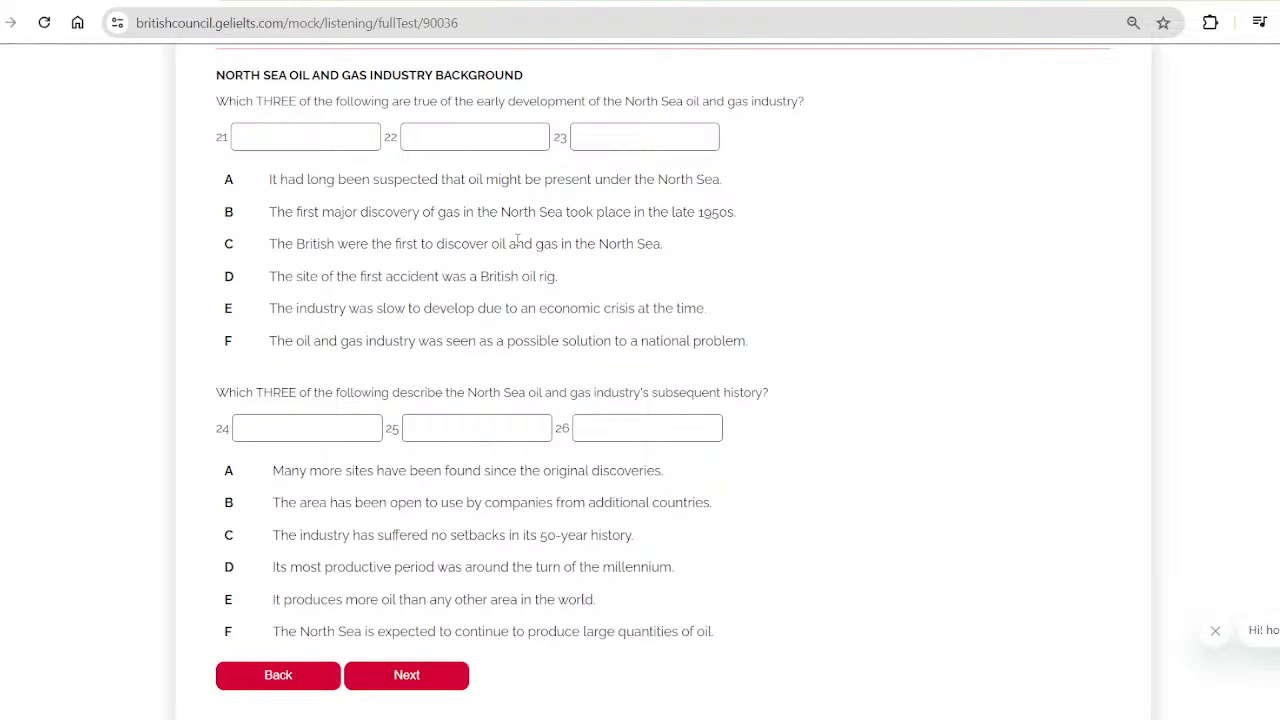
{"action": "scroll", "coordinate": [517, 240], "scroll_direction": "down", "scroll_amount": 1}
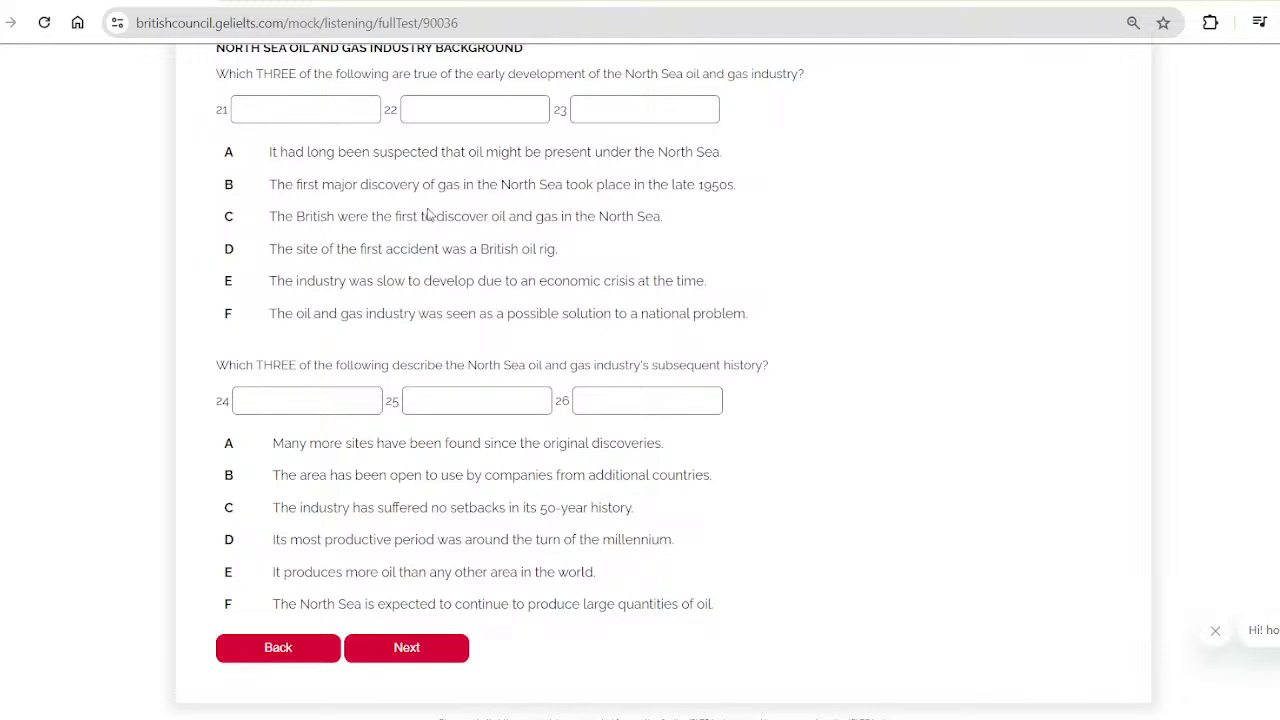
{"action": "left_click", "coordinate": [325, 114]}
{"action": "type", "text": "B"}
{"action": "left_click", "coordinate": [596, 99]}
{"action": "type", "text": "F"}
Reread questions 21 to 26 and move on to questions 27 to 30 on North Sea oil and gas industry safety information
{"action": "left_click", "coordinate": [440, 108]}
{"action": "scroll", "coordinate": [439, 279], "scroll_direction": "down", "scroll_amount": 1}
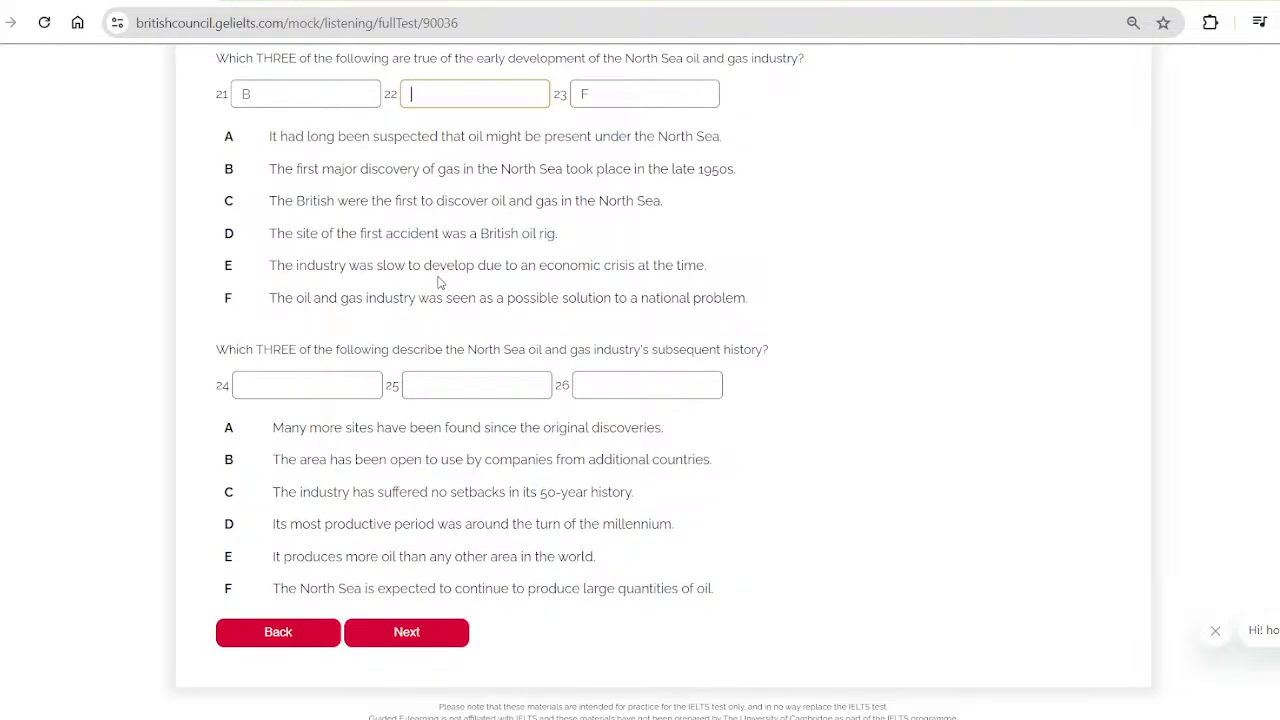
{"action": "scroll", "coordinate": [438, 283], "scroll_direction": "down", "scroll_amount": 1}
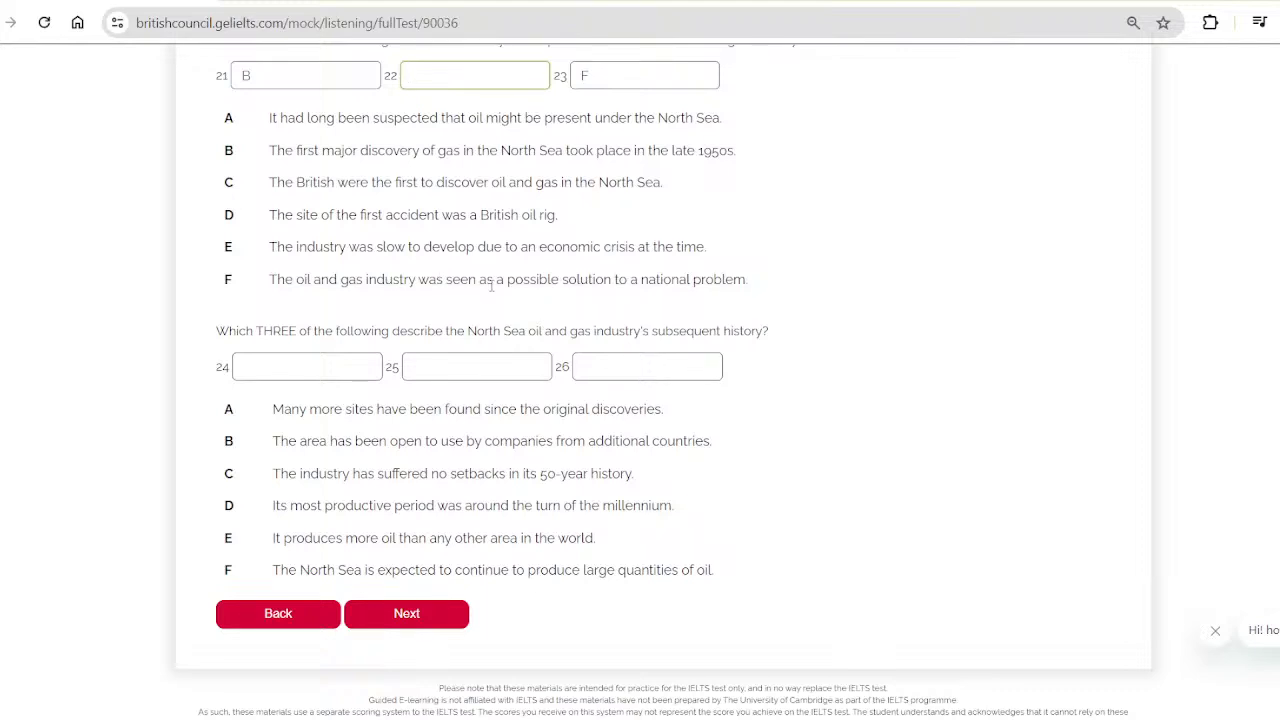
{"action": "scroll", "coordinate": [491, 286], "scroll_direction": "down", "scroll_amount": 1}
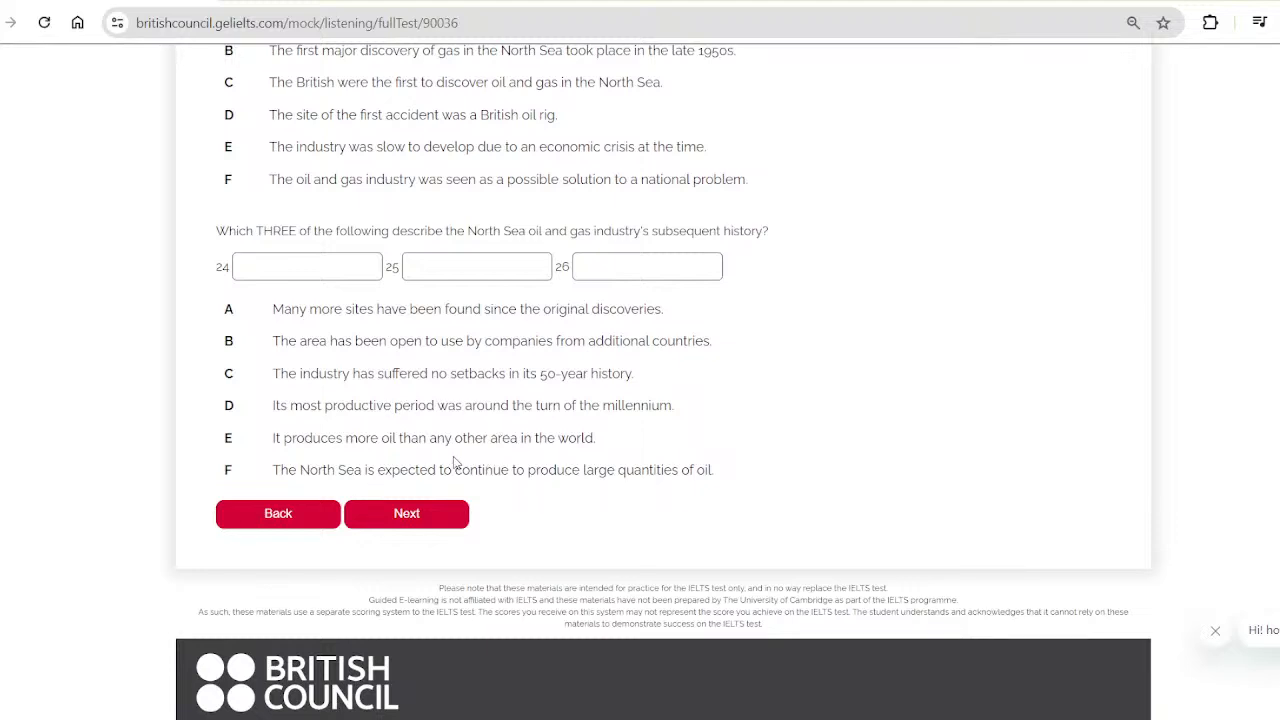
{"action": "left_click", "coordinate": [418, 515]}
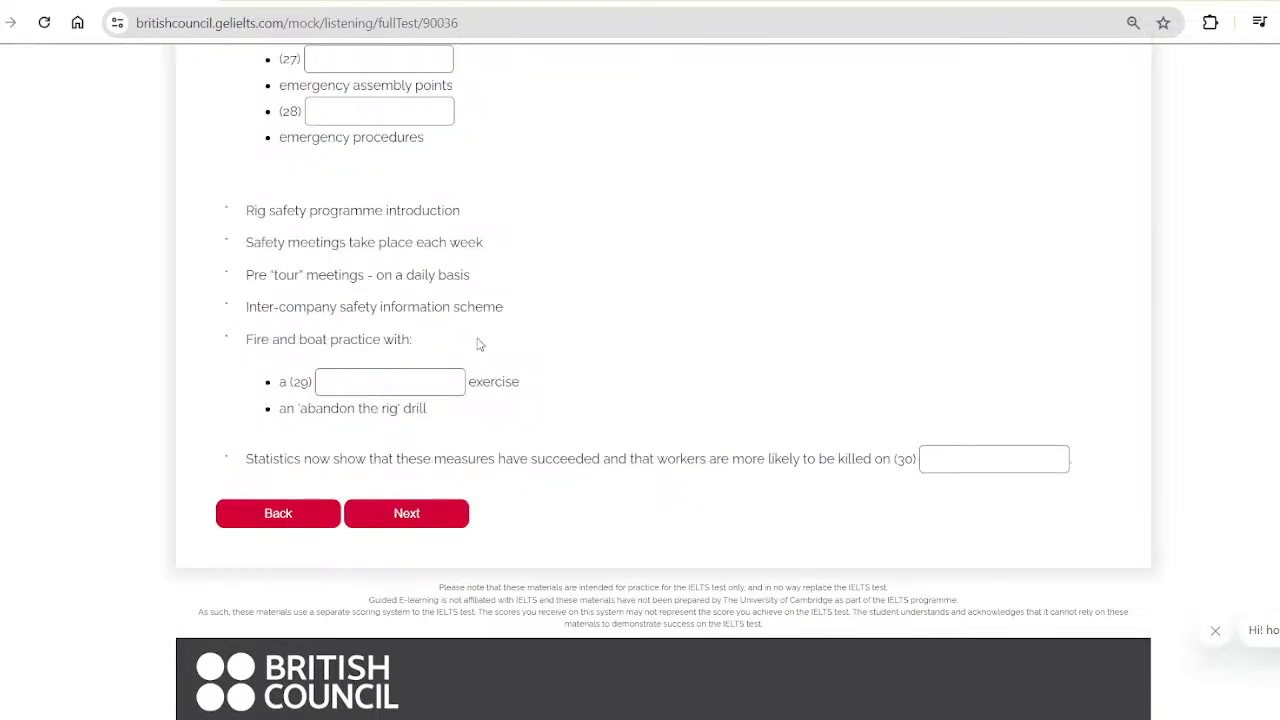
{"action": "scroll", "coordinate": [478, 340], "scroll_direction": "up", "scroll_amount": 1}
{"action": "scroll", "coordinate": [478, 340], "scroll_direction": "up", "scroll_amount": 1}
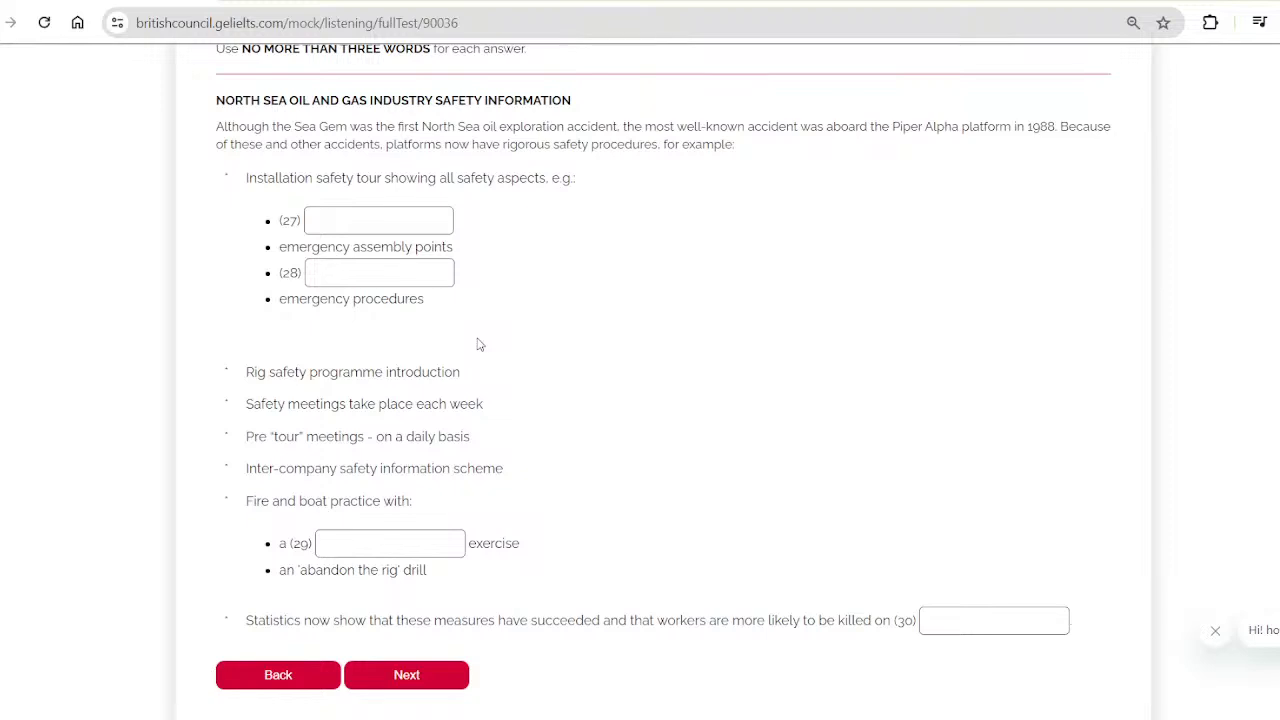
Answer question 30 with BUILDING SITE and question 29 with MOCK FIRE in the safety information notes
{"action": "left_click", "coordinate": [385, 220]}
{"action": "left_click", "coordinate": [950, 624]}
{"action": "type", "text": "BUILDING SITE"}
{"action": "left_click", "coordinate": [428, 541]}
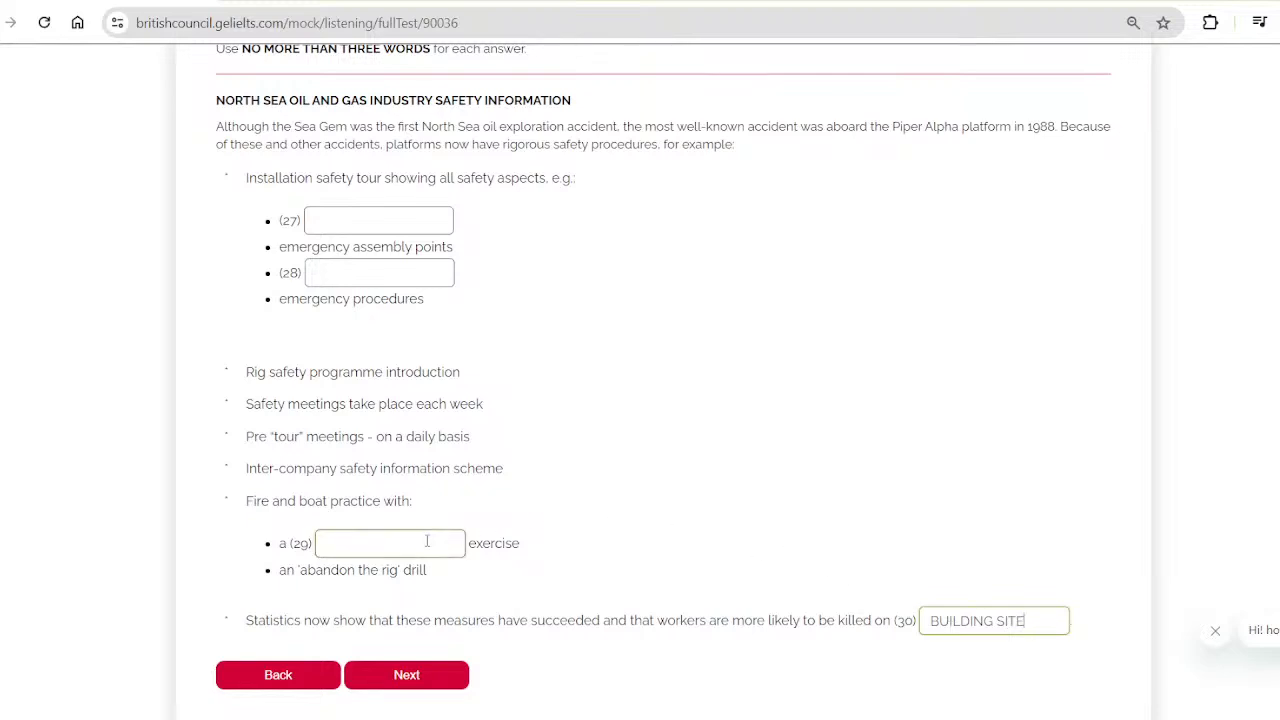
{"action": "type", "text": "MOCK FIRE"}
Try SAFETY TOUR as the answer to question 27 in the installation safety tour list and clear it
{"action": "left_click", "coordinate": [440, 277]}
{"action": "left_click", "coordinate": [381, 212]}
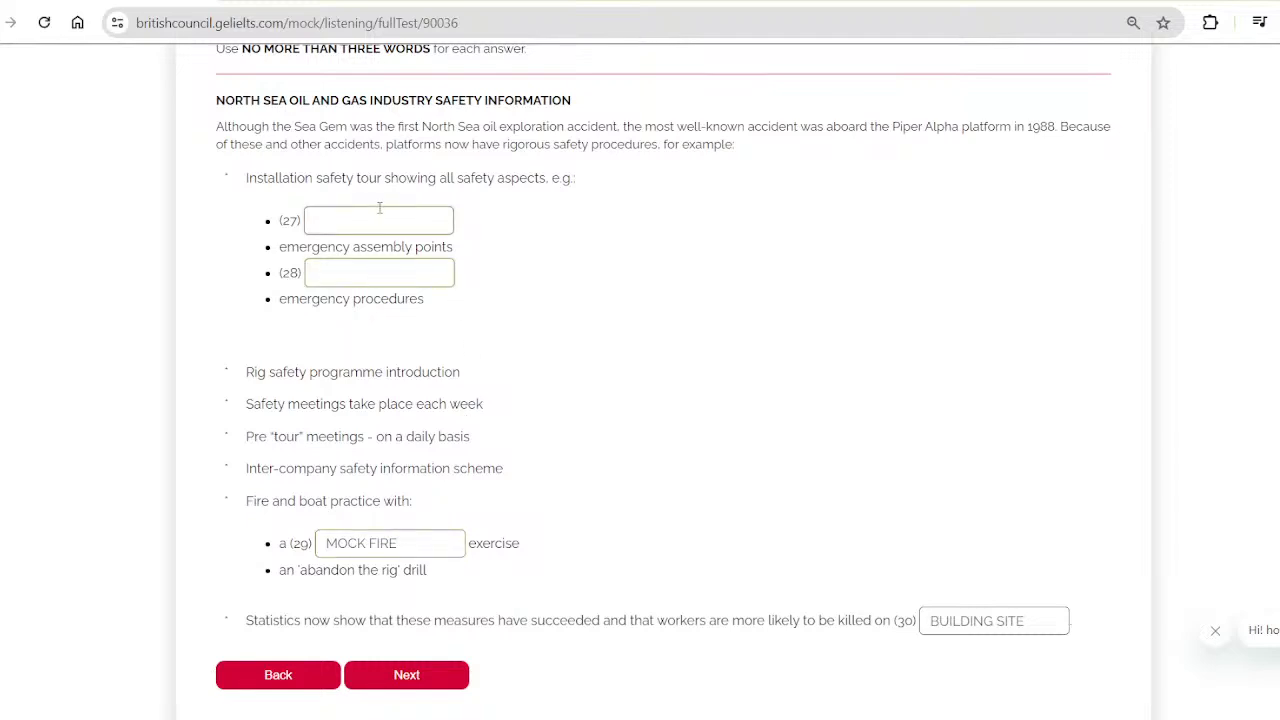
{"action": "type", "text": "SAFETY TOUR"}
{"action": "left_click", "coordinate": [430, 278]}
{"action": "left_click_drag", "start_coordinate": [405, 221], "coordinate": [314, 221]}
{"action": "key", "text": "BackSpace"}
Move on to the Billboard Advertising notes, questions 31 to 34, and highlight "it is a comparatively" before gap 33 and "expectation" before gap 34
{"action": "left_click", "coordinate": [448, 544]}
{"action": "left_click", "coordinate": [422, 668]}
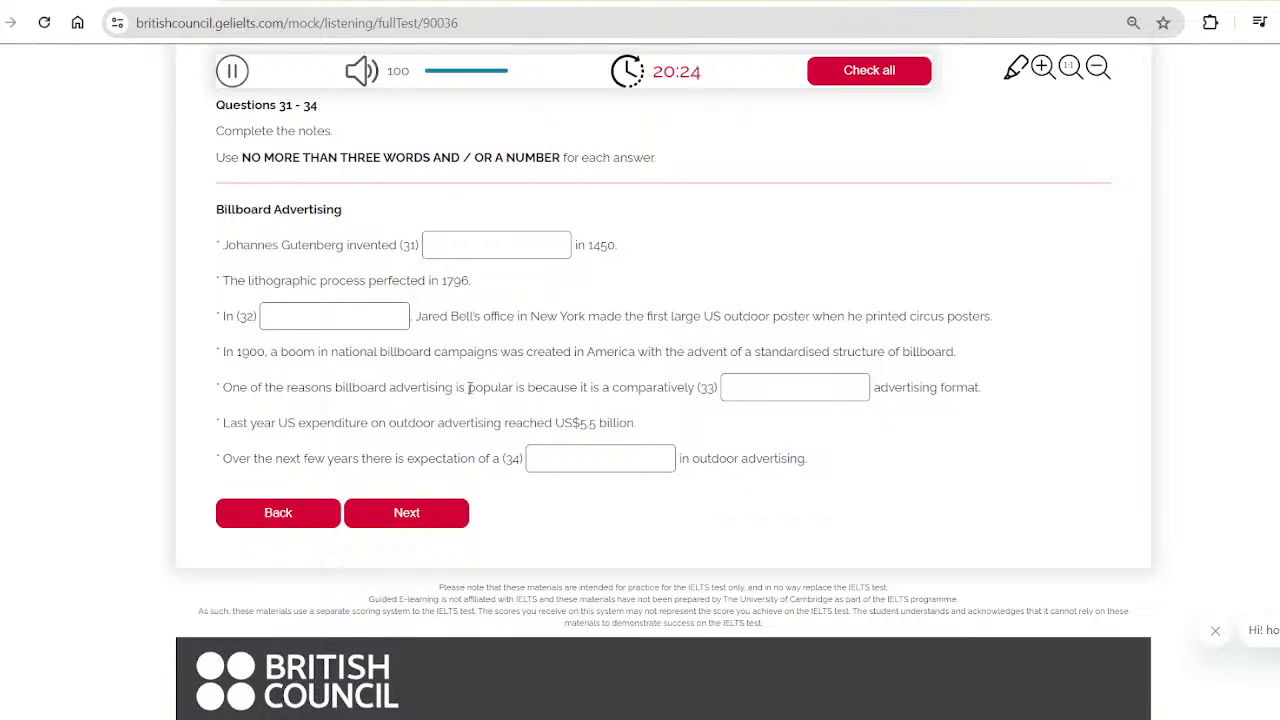
{"action": "left_click_drag", "start_coordinate": [570, 384], "coordinate": [694, 387]}
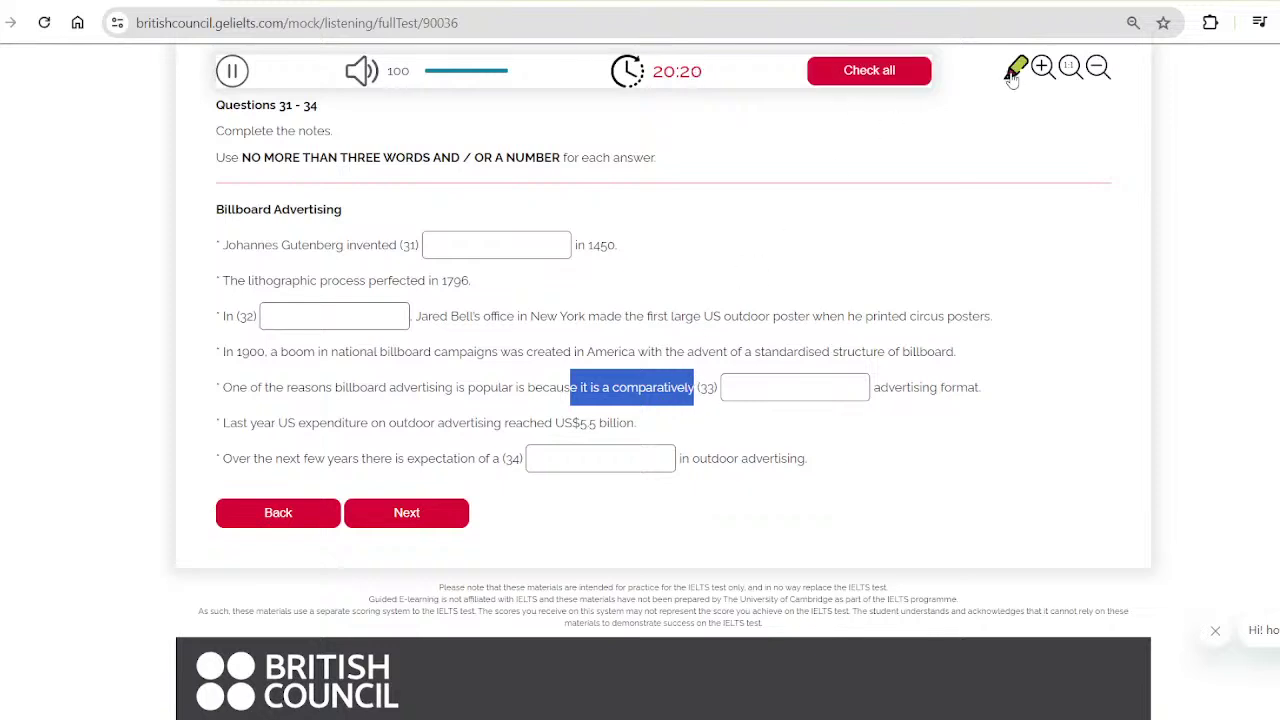
{"action": "left_click", "coordinate": [488, 452]}
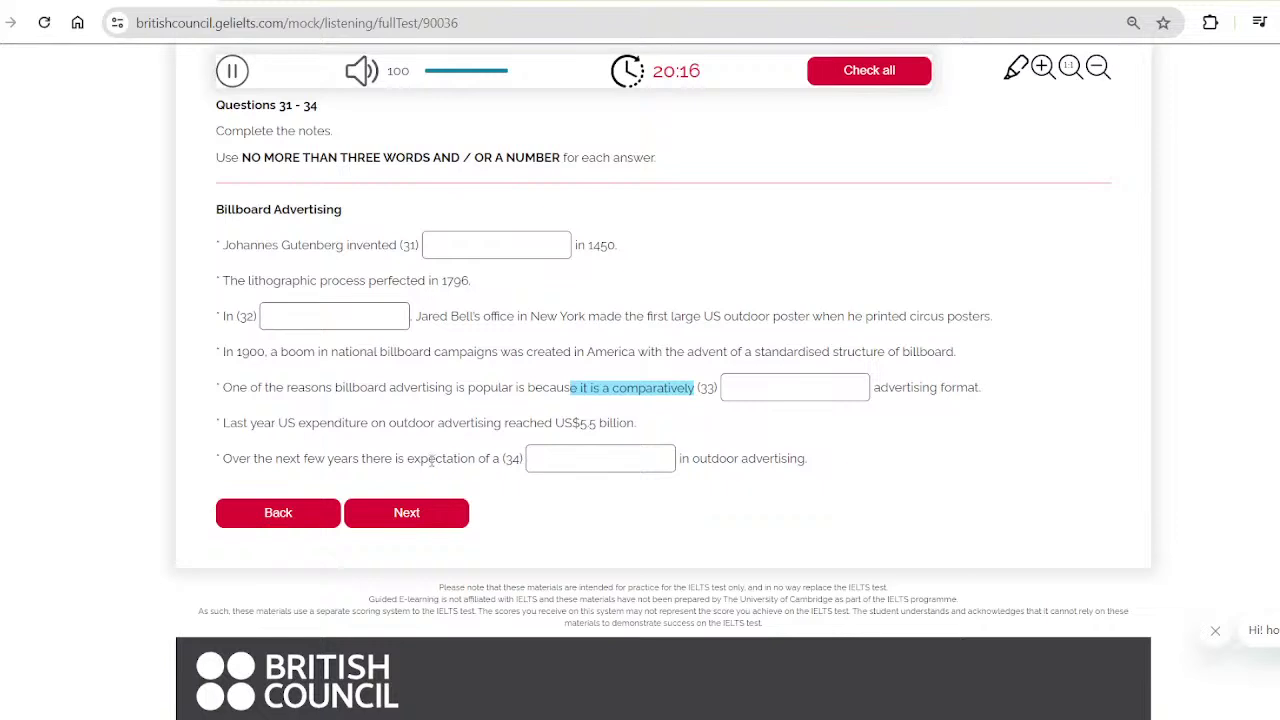
{"action": "left_click_drag", "start_coordinate": [430, 458], "coordinate": [478, 458]}
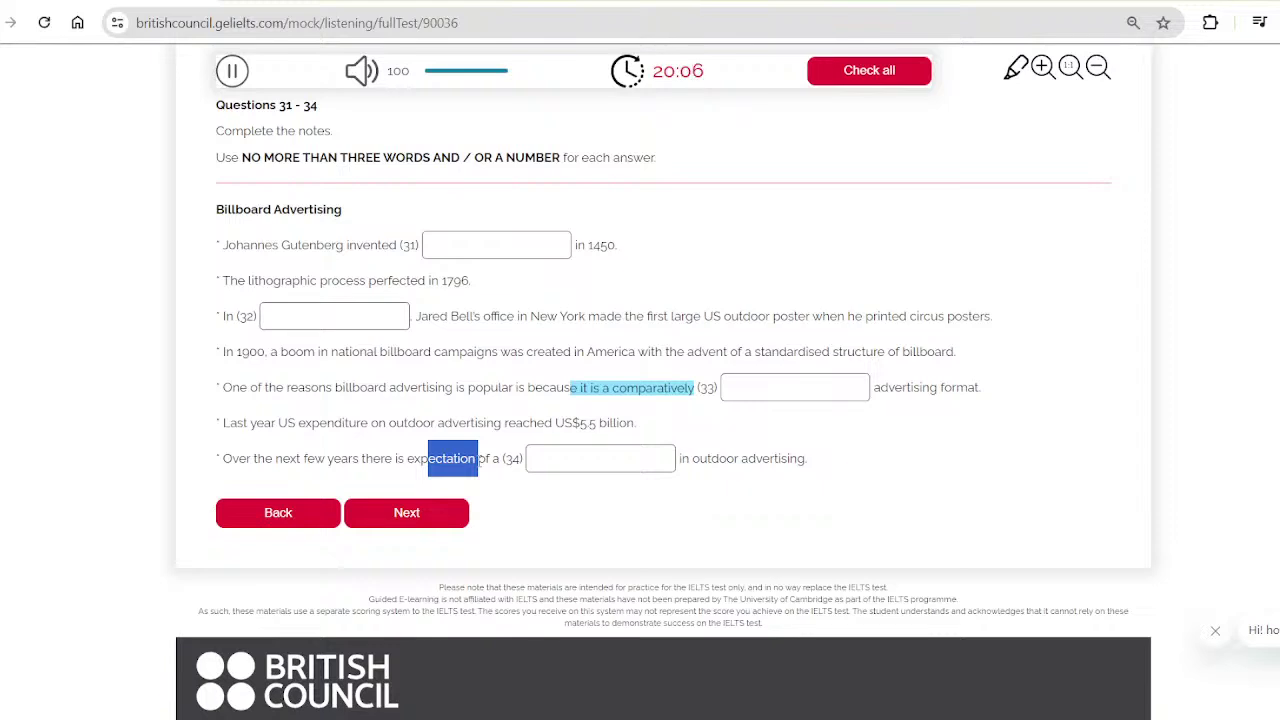
{"action": "left_click", "coordinate": [1014, 66]}
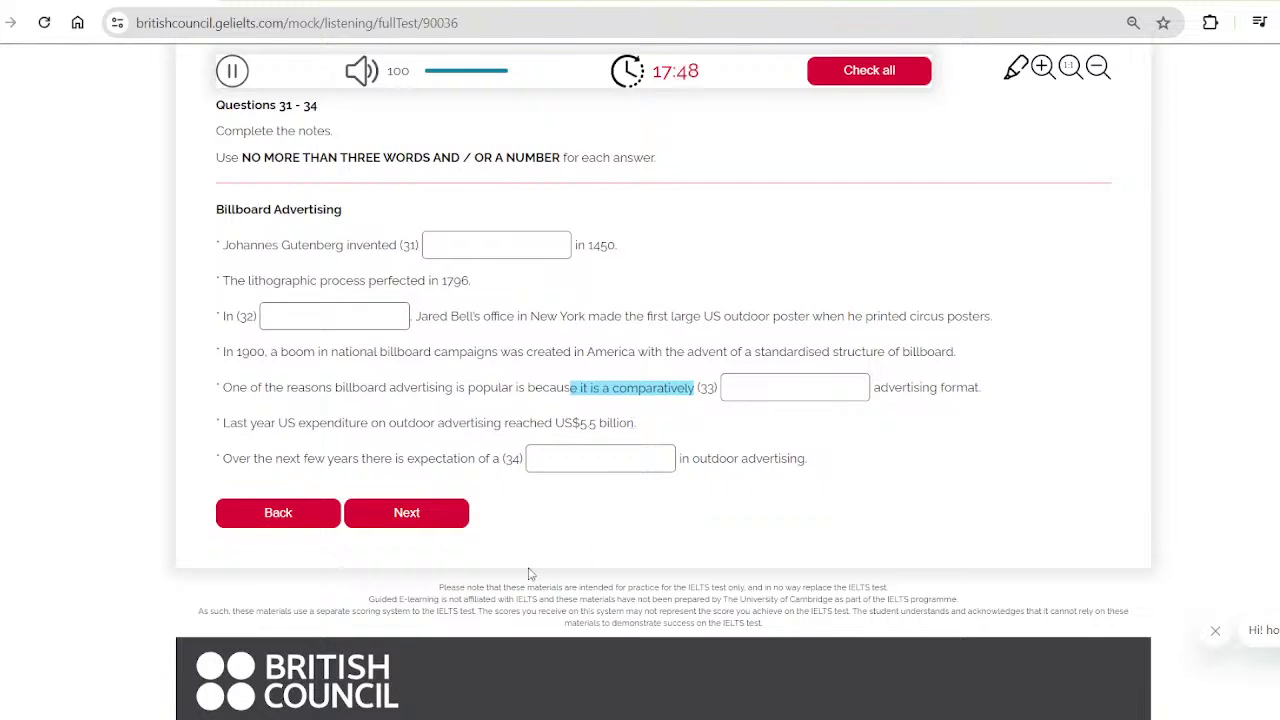
Preview multiple-choice questions 35 to 40 on roadside advertising and return to the notes for questions 31 to 34
{"action": "left_click", "coordinate": [410, 518]}
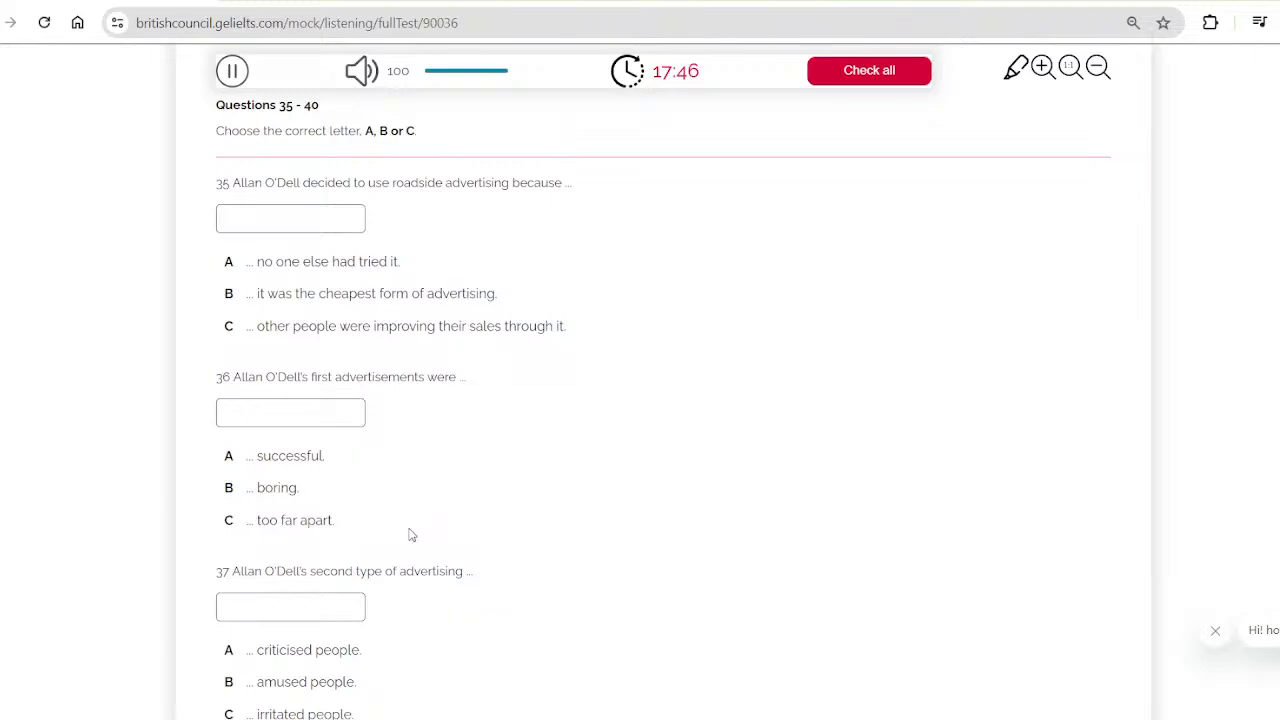
{"action": "scroll", "coordinate": [410, 535], "scroll_direction": "down", "scroll_amount": 1}
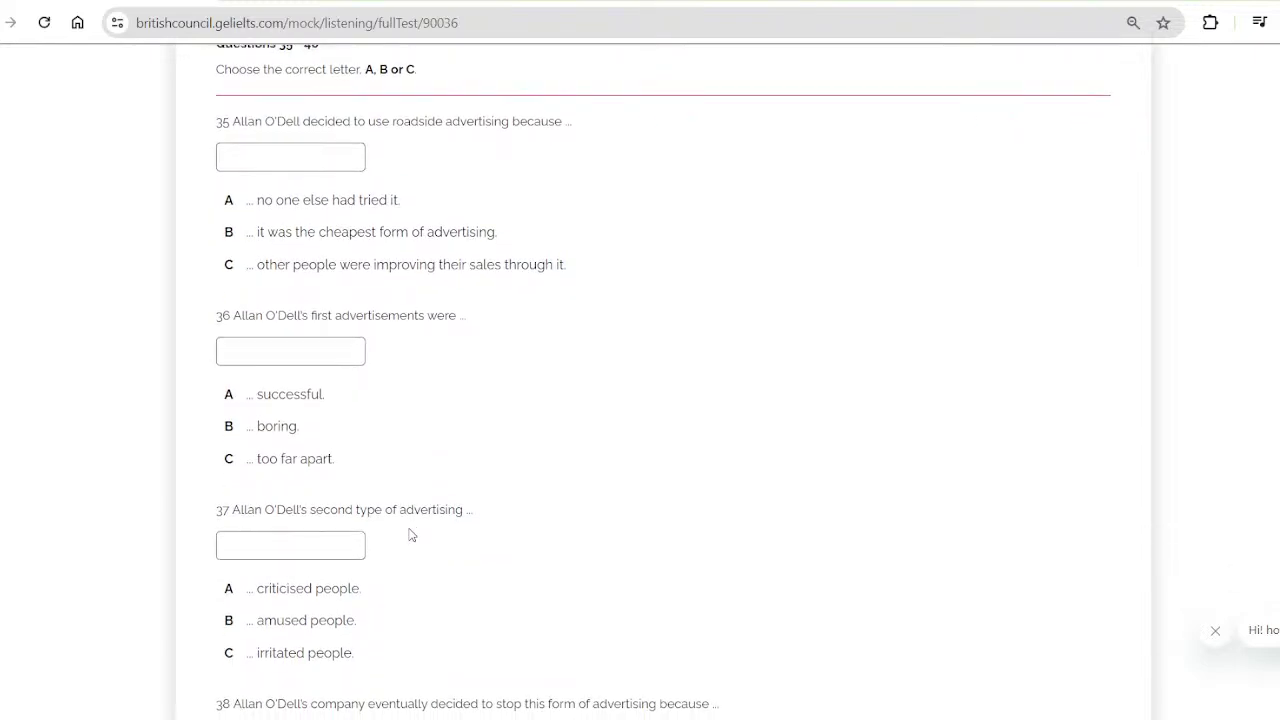
{"action": "scroll", "coordinate": [410, 535], "scroll_direction": "down", "scroll_amount": 4}
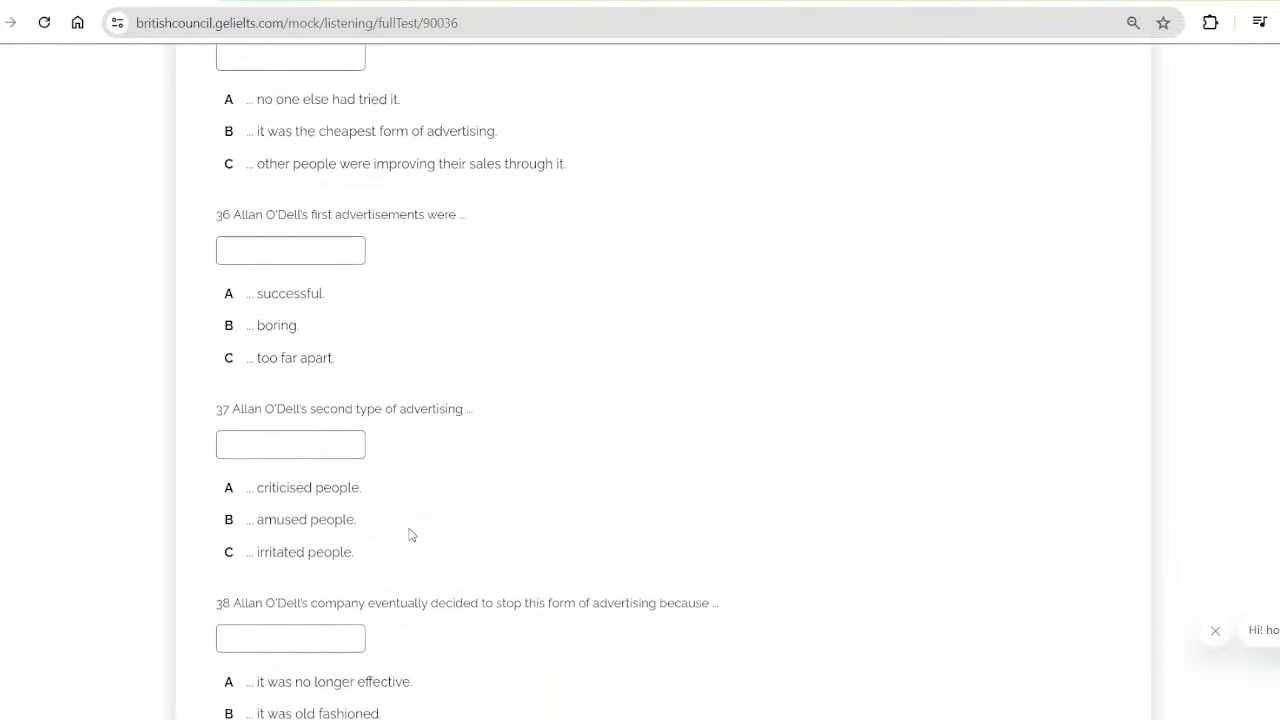
{"action": "scroll", "coordinate": [410, 535], "scroll_direction": "down", "scroll_amount": 4}
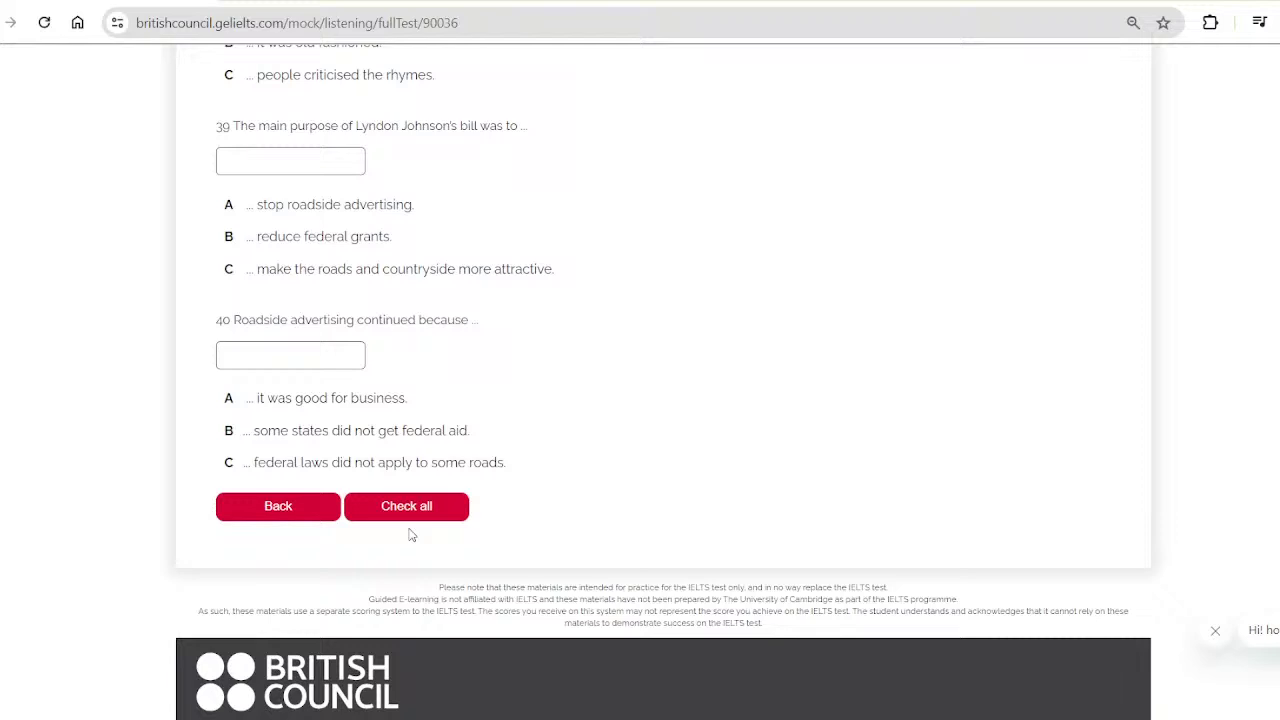
{"action": "left_click", "coordinate": [275, 510]}
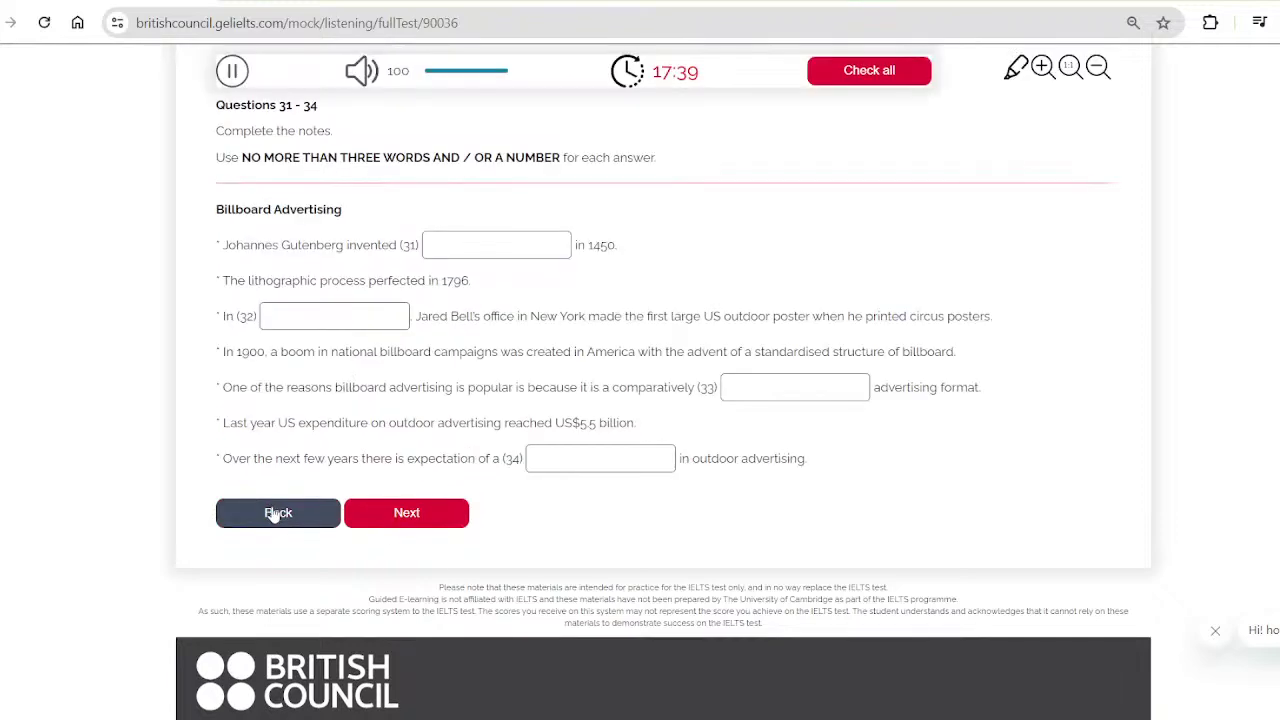
{"action": "left_click", "coordinate": [391, 522]}
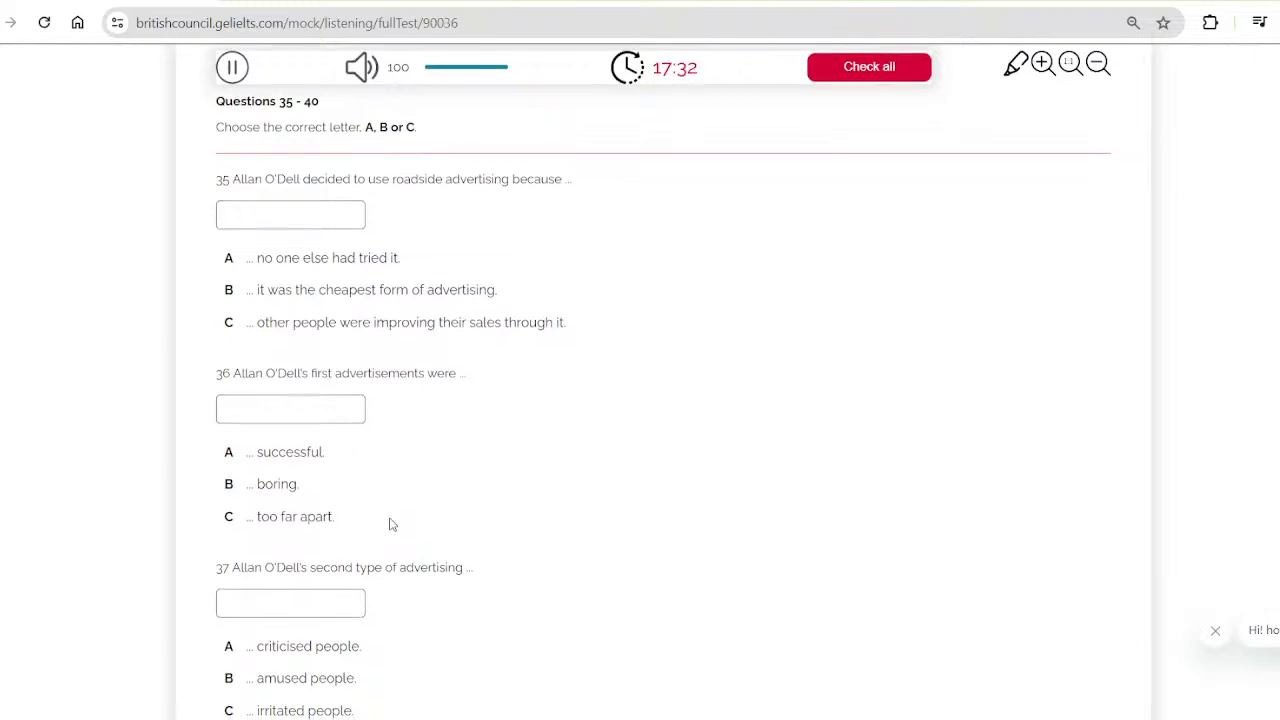
{"action": "scroll", "coordinate": [391, 524], "scroll_direction": "down", "scroll_amount": 1}
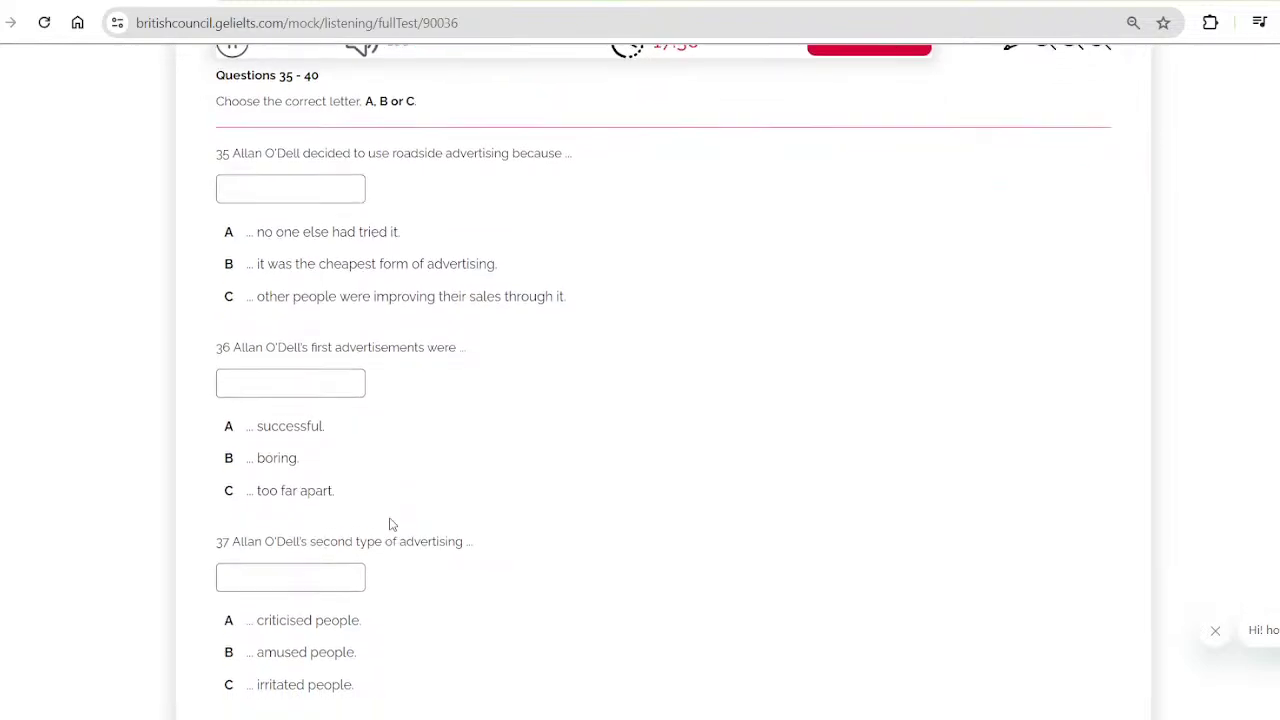
{"action": "scroll", "coordinate": [391, 524], "scroll_direction": "down", "scroll_amount": 1}
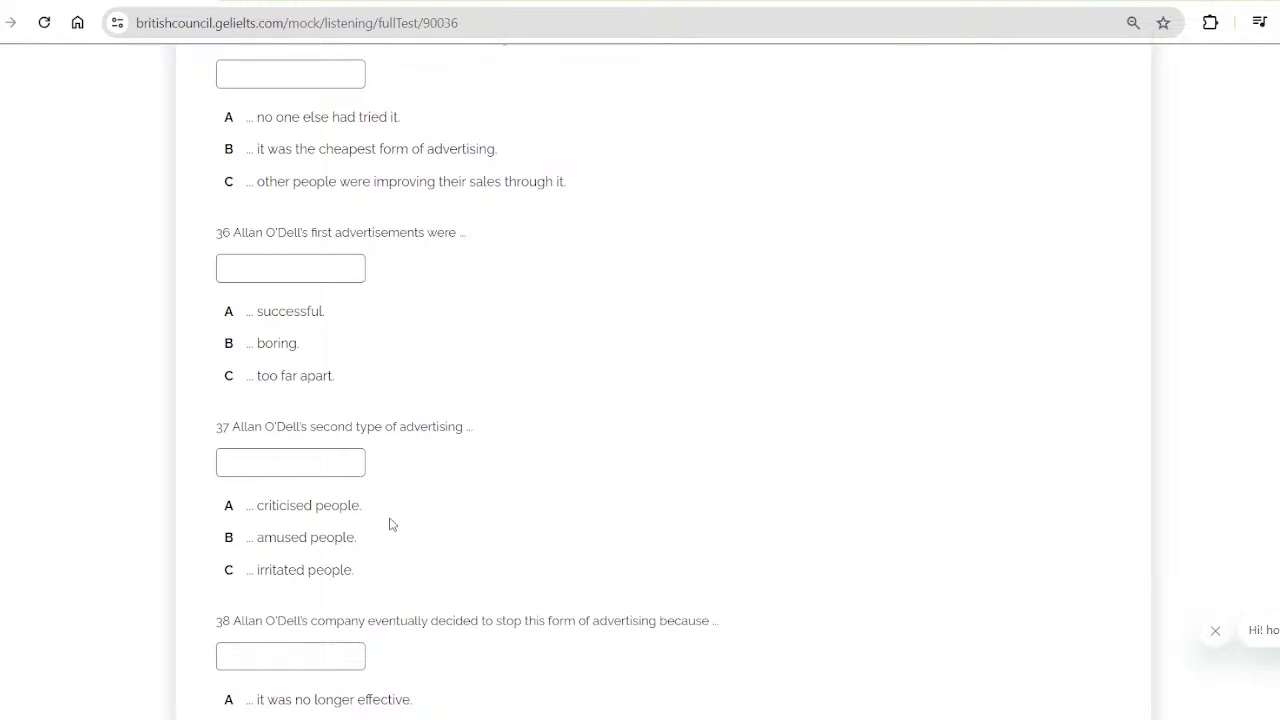
{"action": "scroll", "coordinate": [391, 524], "scroll_direction": "down", "scroll_amount": 6}
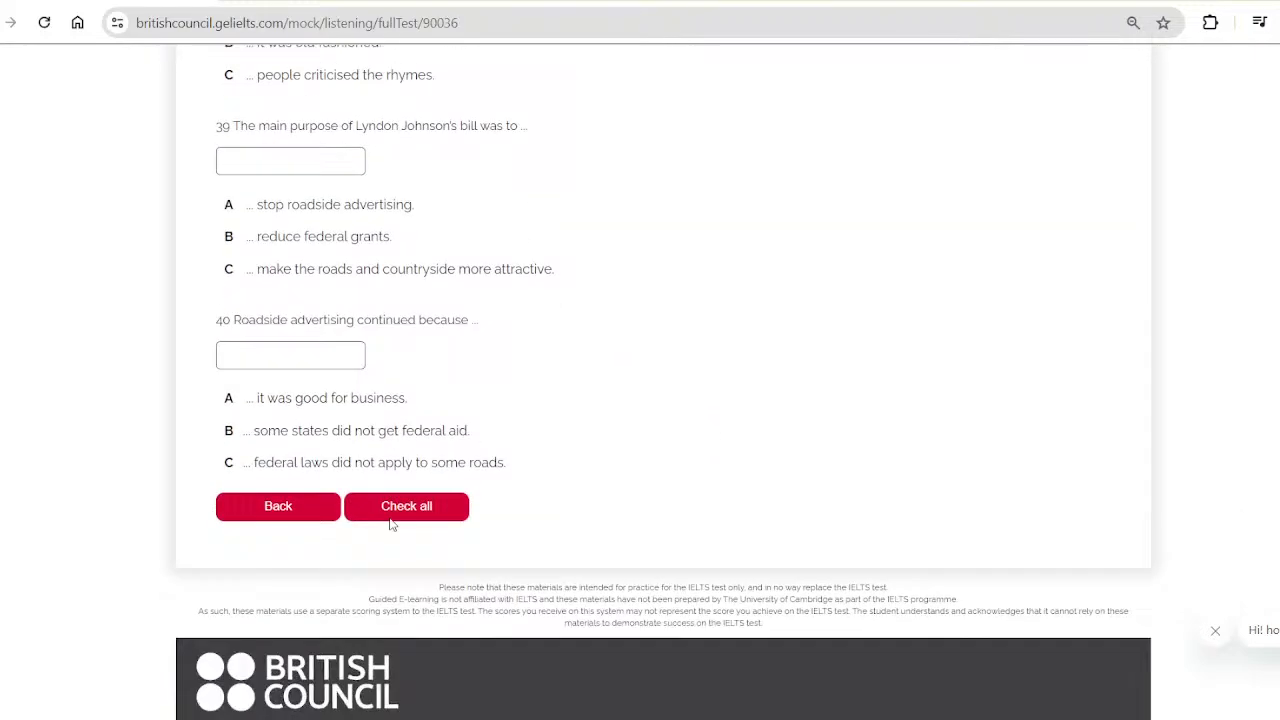
{"action": "left_click", "coordinate": [286, 514]}
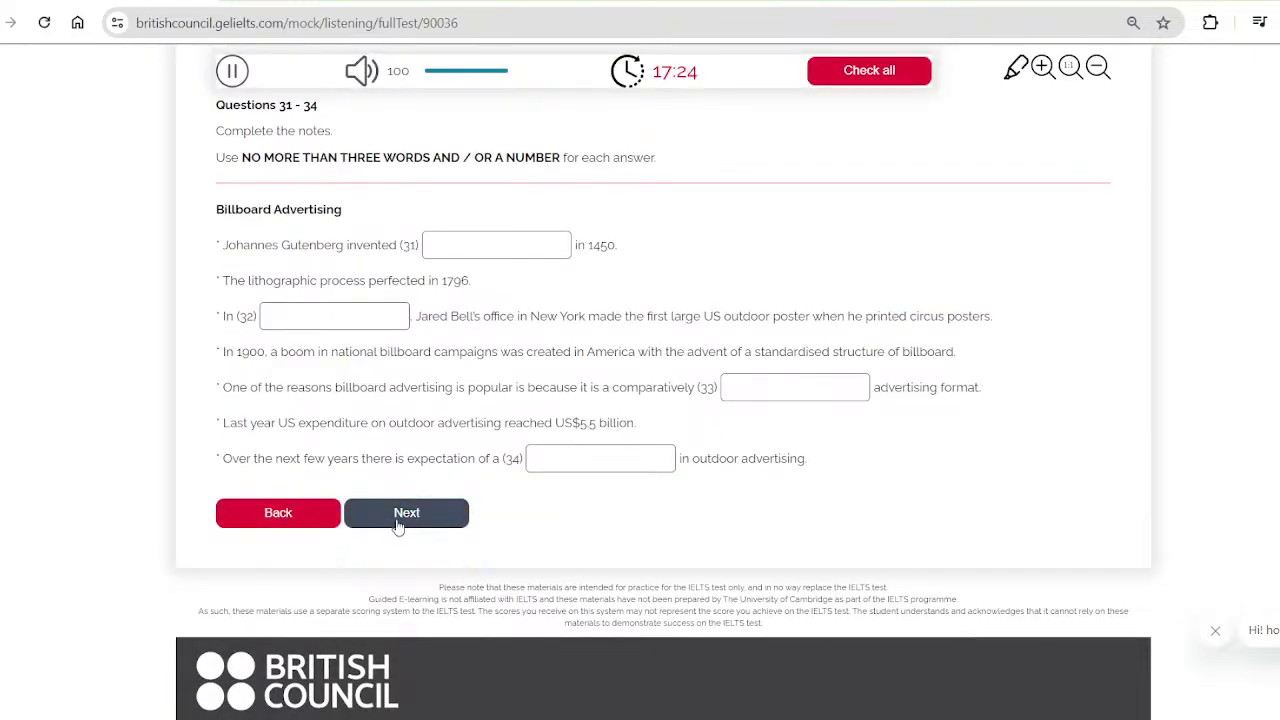
Open questions 35 to 40 and read through every roadside advertising question with its options A to C, returning to question 35
{"action": "left_click", "coordinate": [400, 526]}
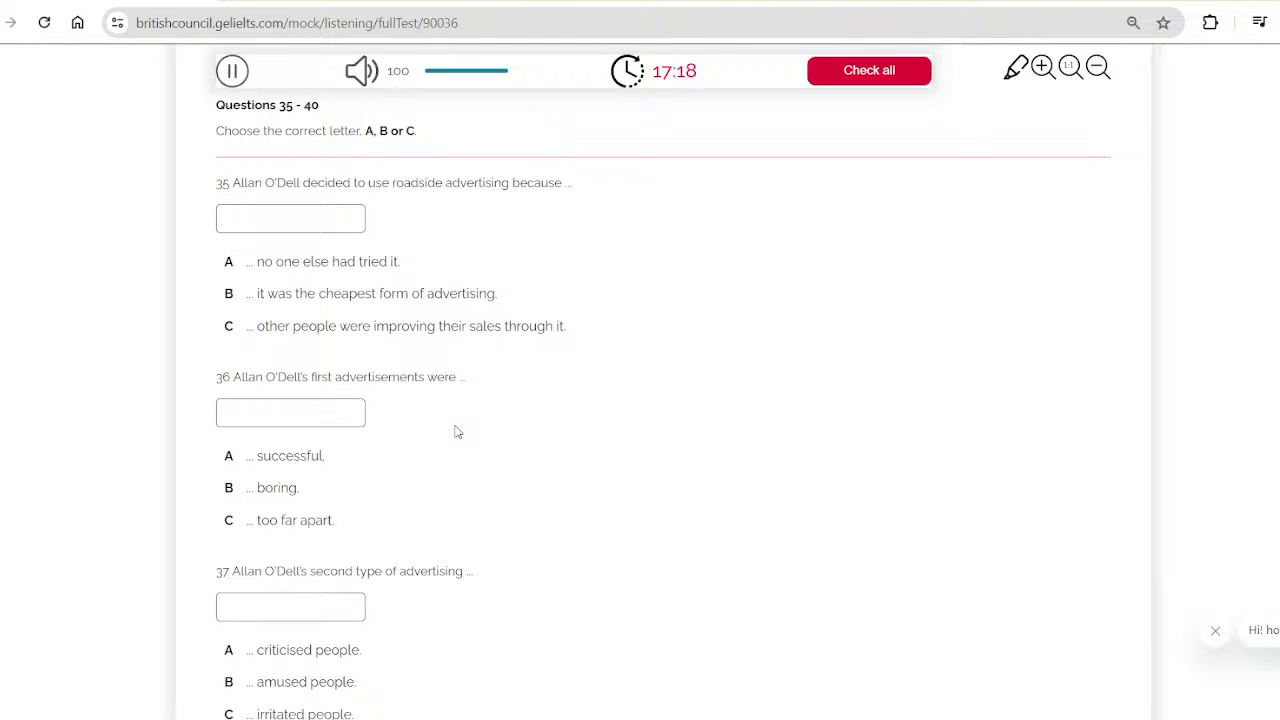
{"action": "scroll", "coordinate": [456, 432], "scroll_direction": "down", "scroll_amount": 1}
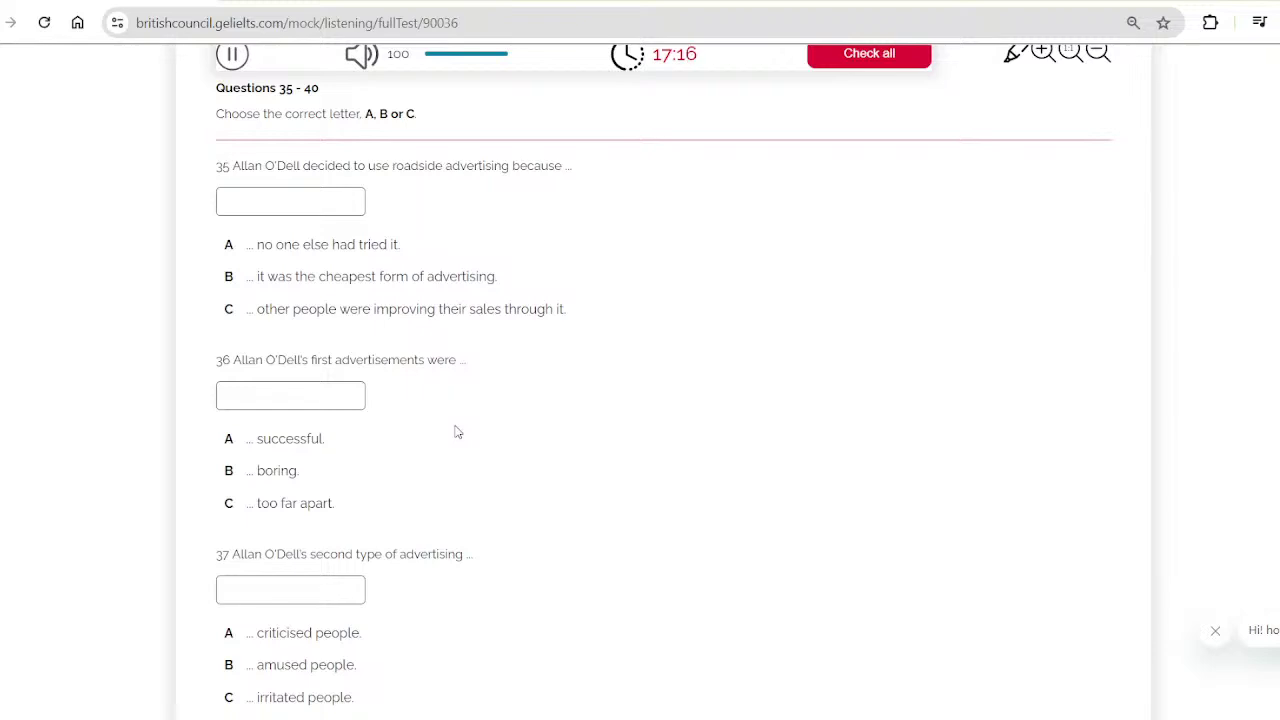
{"action": "scroll", "coordinate": [456, 432], "scroll_direction": "down", "scroll_amount": 1}
{"action": "scroll", "coordinate": [456, 432], "scroll_direction": "down", "scroll_amount": 3}
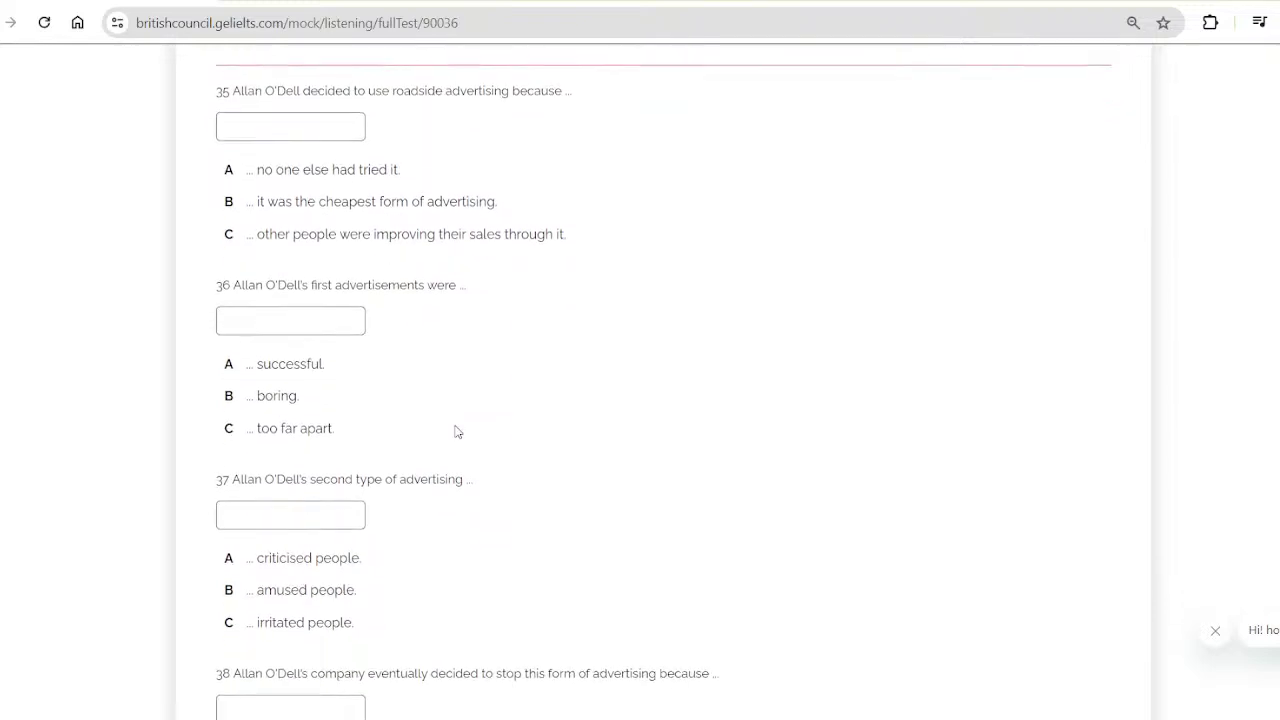
{"action": "scroll", "coordinate": [456, 425], "scroll_direction": "down", "scroll_amount": 1}
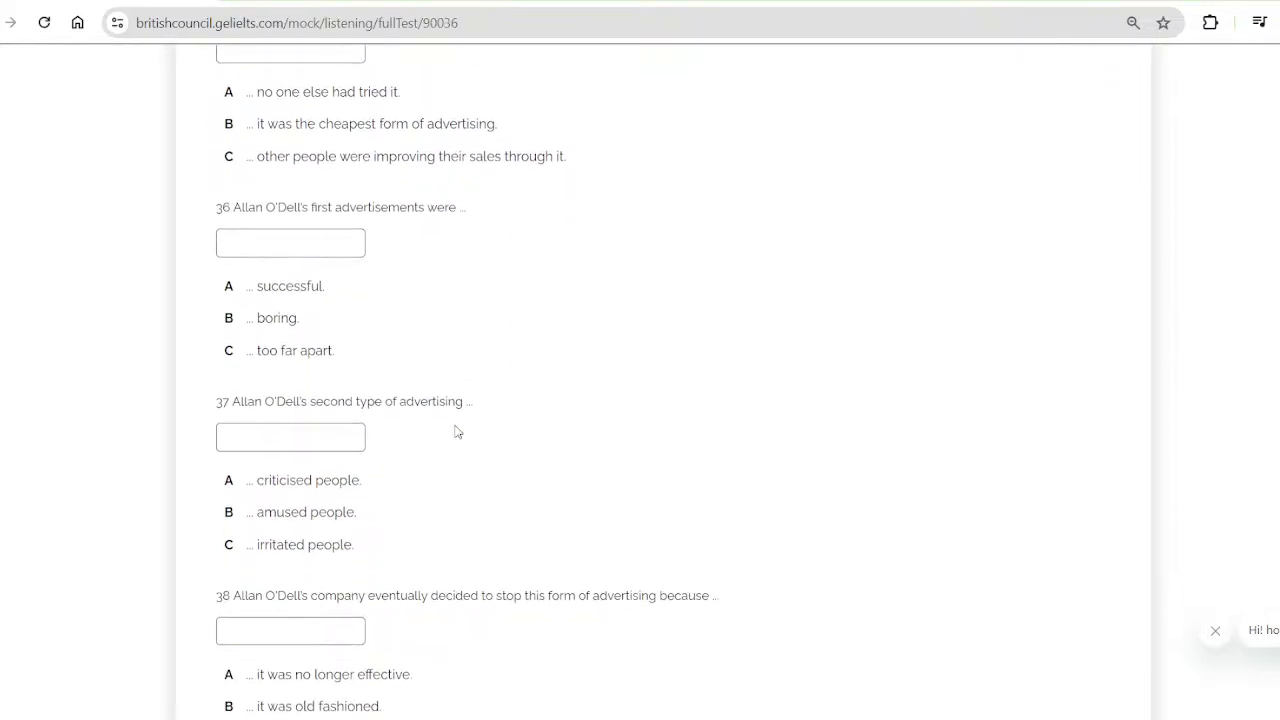
{"action": "scroll", "coordinate": [456, 430], "scroll_direction": "down", "scroll_amount": 1}
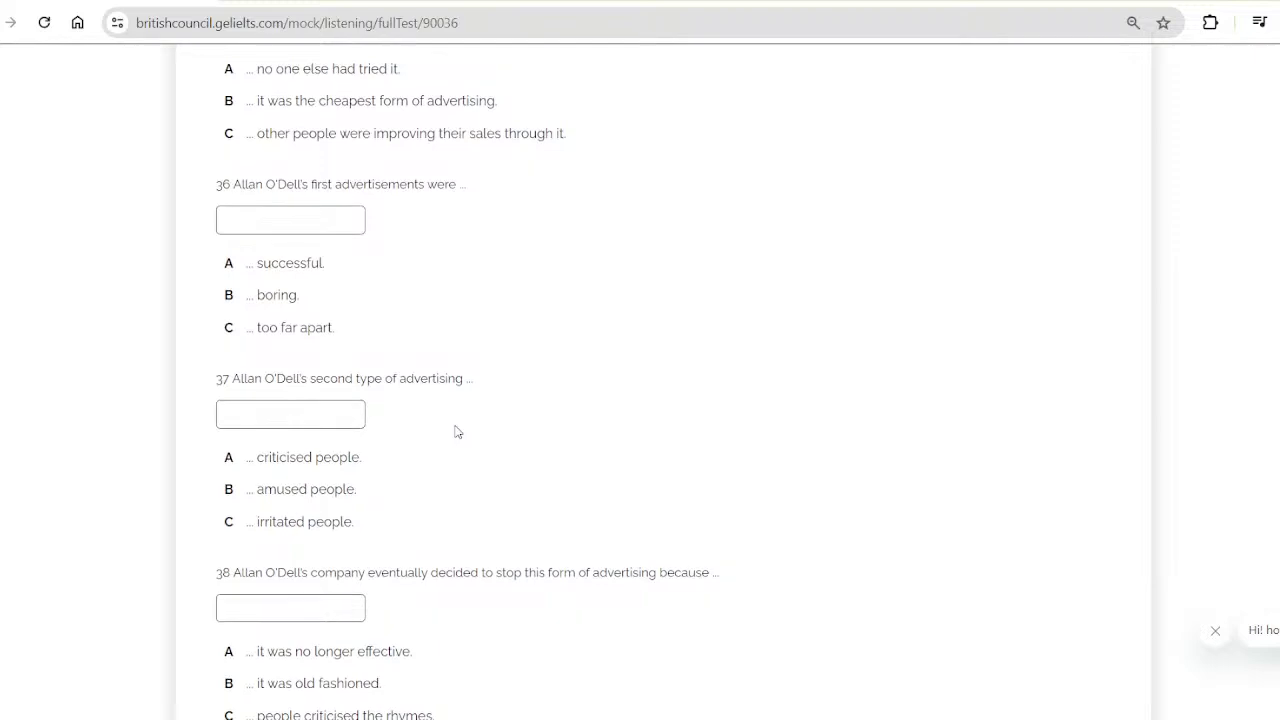
{"action": "scroll", "coordinate": [456, 432], "scroll_direction": "down", "scroll_amount": 1}
{"action": "scroll", "coordinate": [456, 432], "scroll_direction": "down", "scroll_amount": 2}
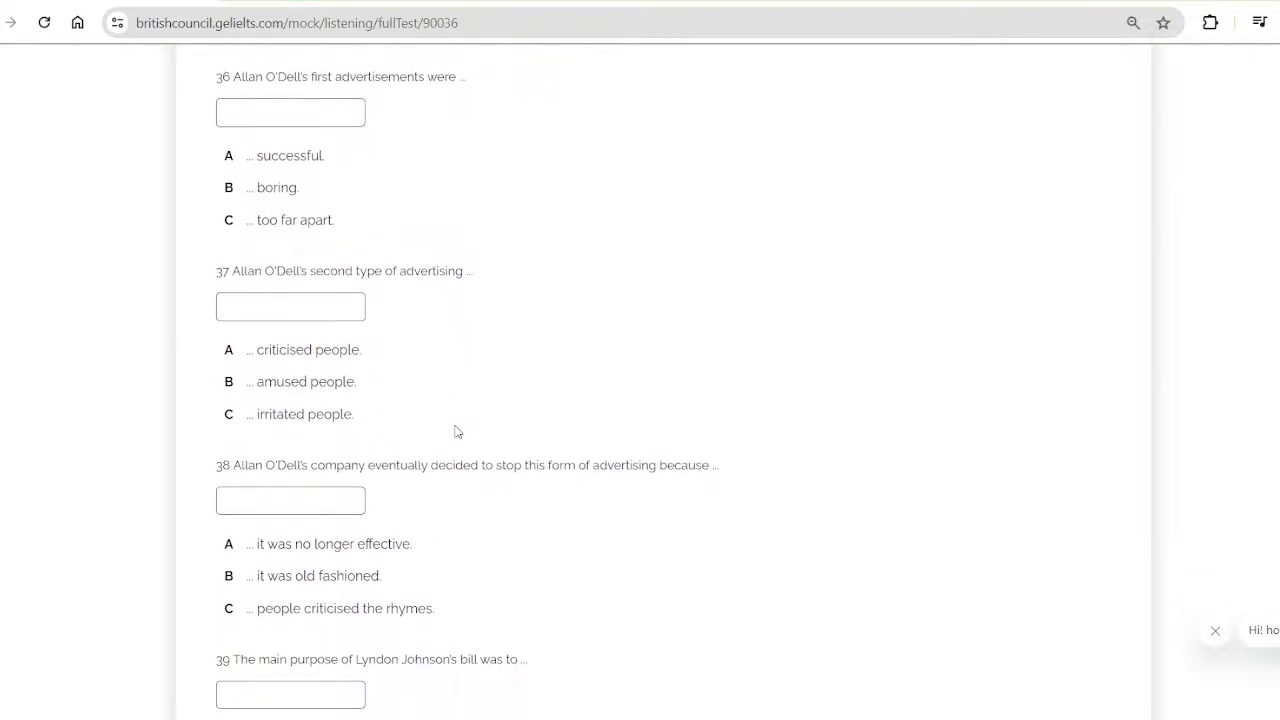
{"action": "scroll", "coordinate": [456, 432], "scroll_direction": "down", "scroll_amount": 1}
{"action": "scroll", "coordinate": [456, 432], "scroll_direction": "down", "scroll_amount": 2}
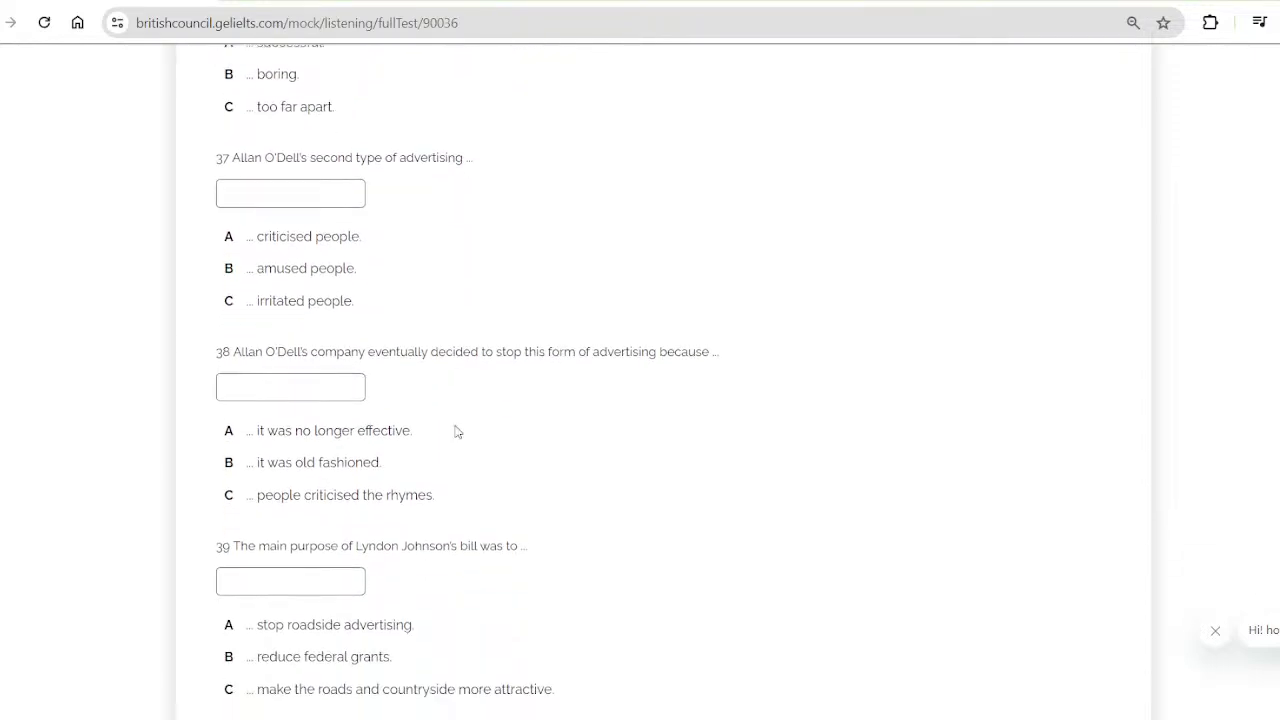
{"action": "scroll", "coordinate": [456, 432], "scroll_direction": "down", "scroll_amount": 3}
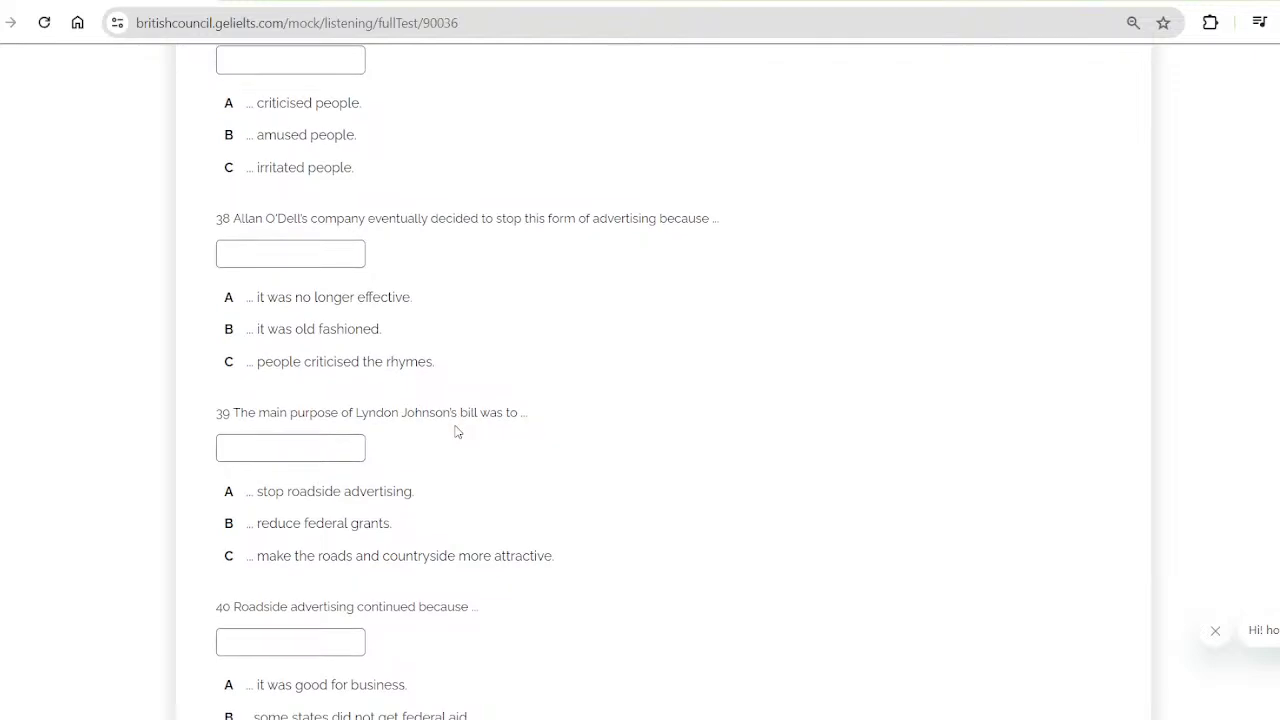
{"action": "scroll", "coordinate": [456, 432], "scroll_direction": "down", "scroll_amount": 1}
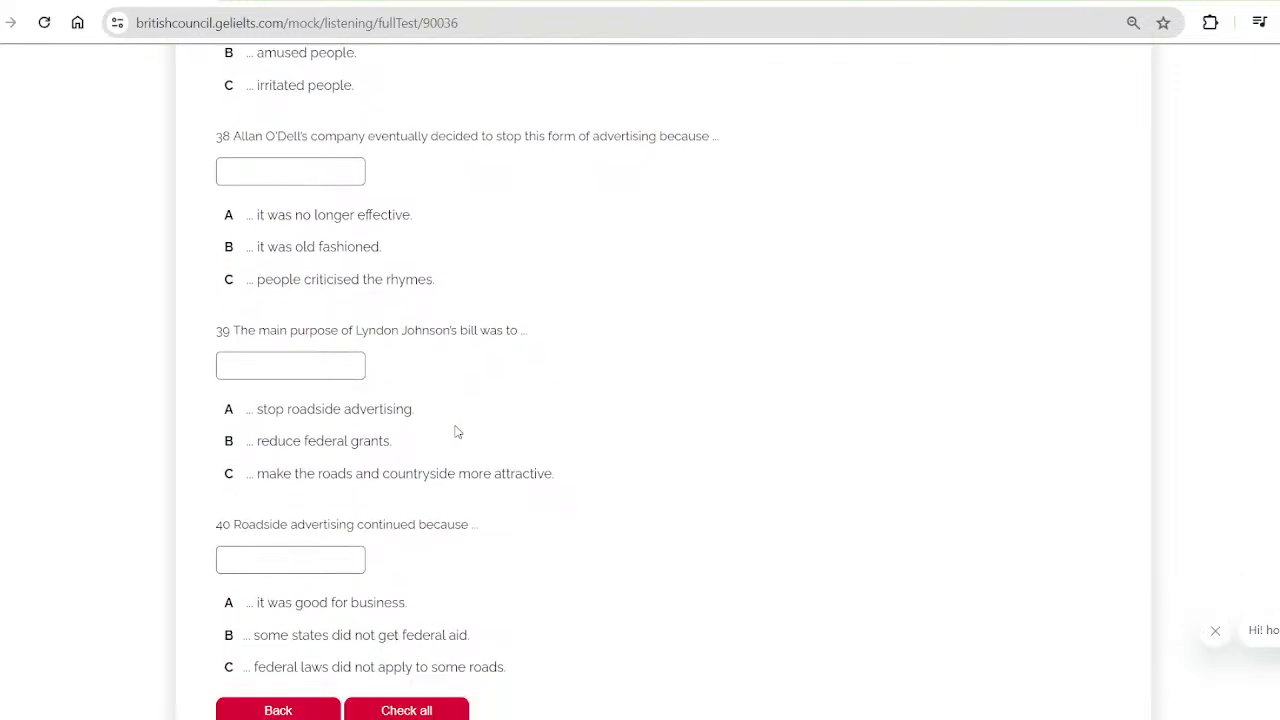
{"action": "scroll", "coordinate": [456, 432], "scroll_direction": "down", "scroll_amount": 2}
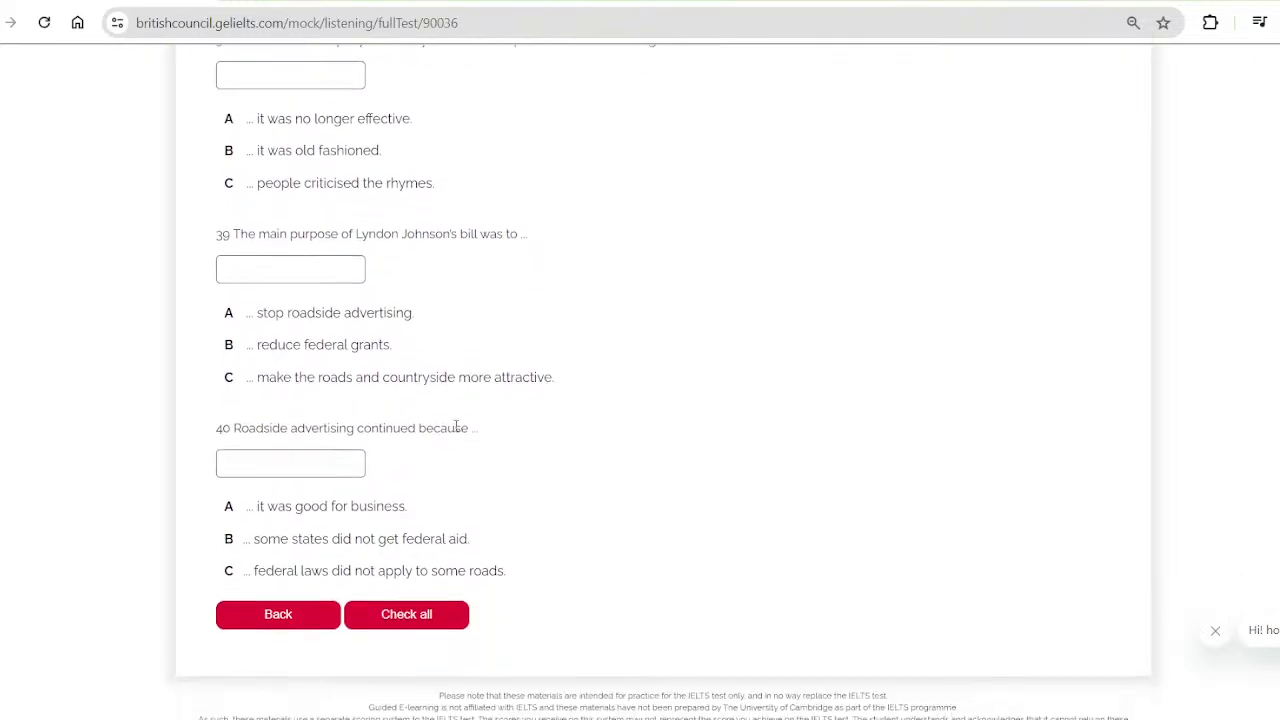
{"action": "scroll", "coordinate": [456, 427], "scroll_direction": "down", "scroll_amount": 2}
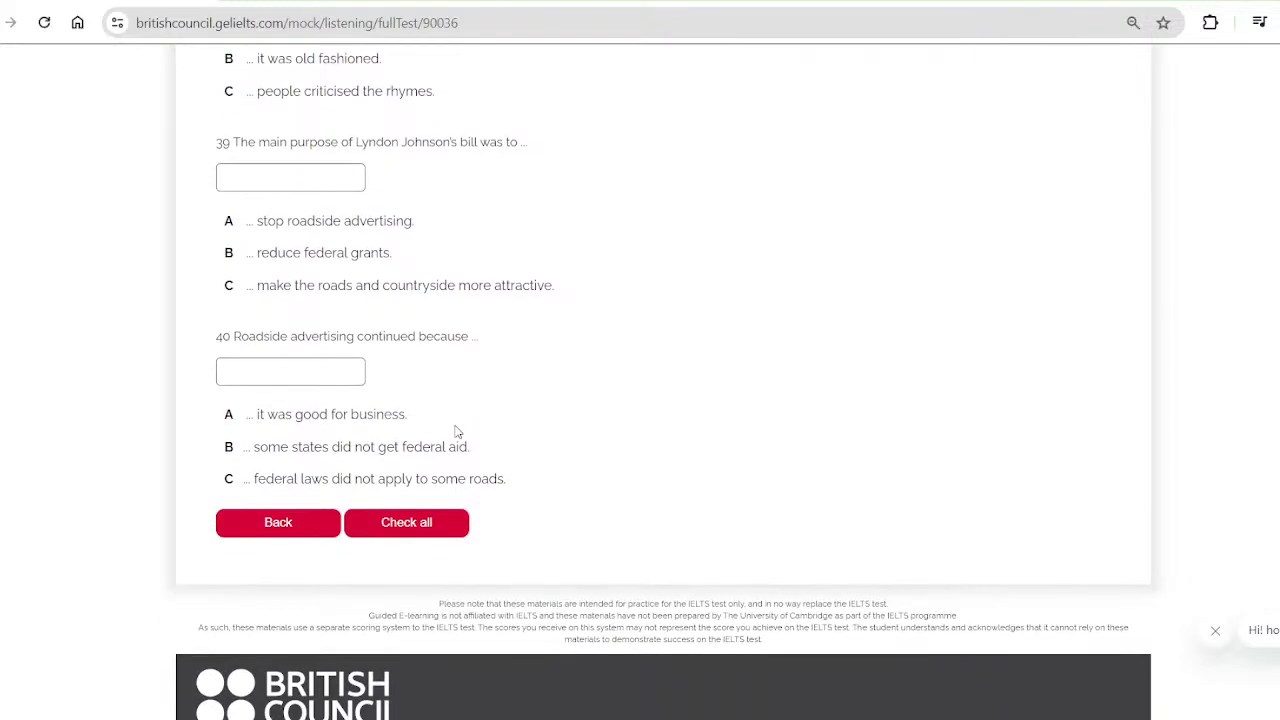
{"action": "scroll", "coordinate": [456, 432], "scroll_direction": "up", "scroll_amount": 5}
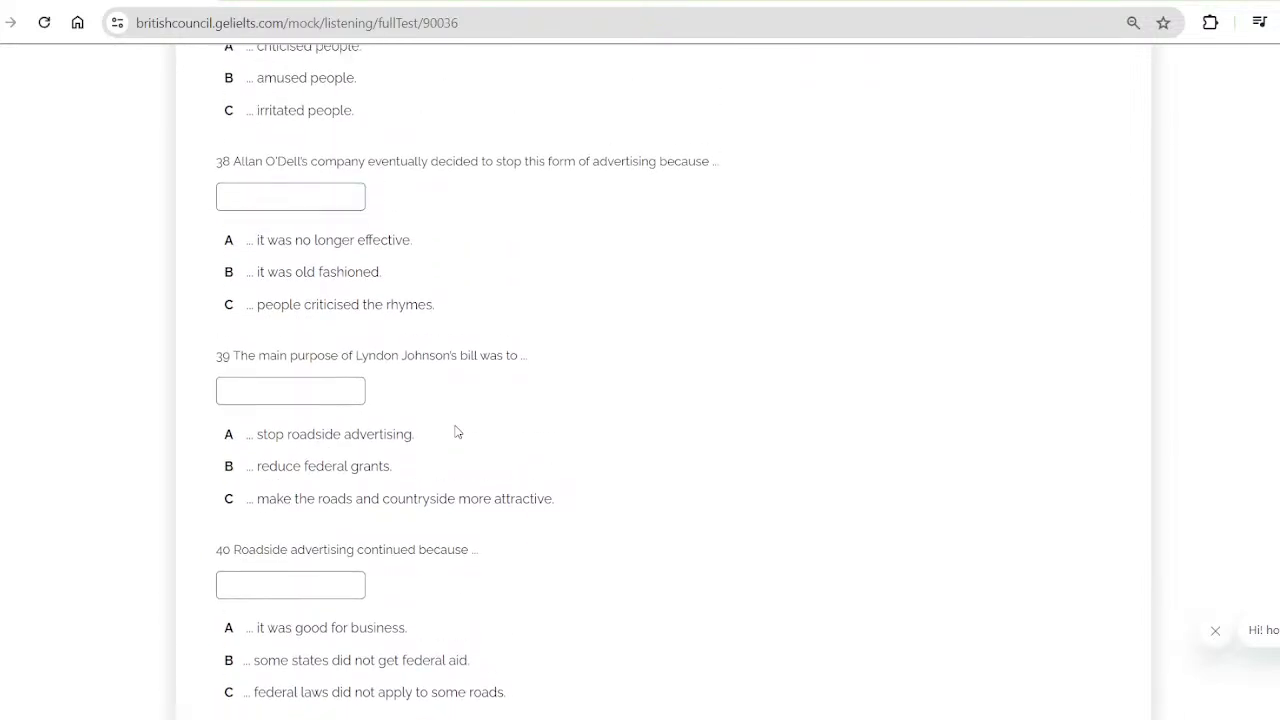
{"action": "scroll", "coordinate": [456, 432], "scroll_direction": "up", "scroll_amount": 12}
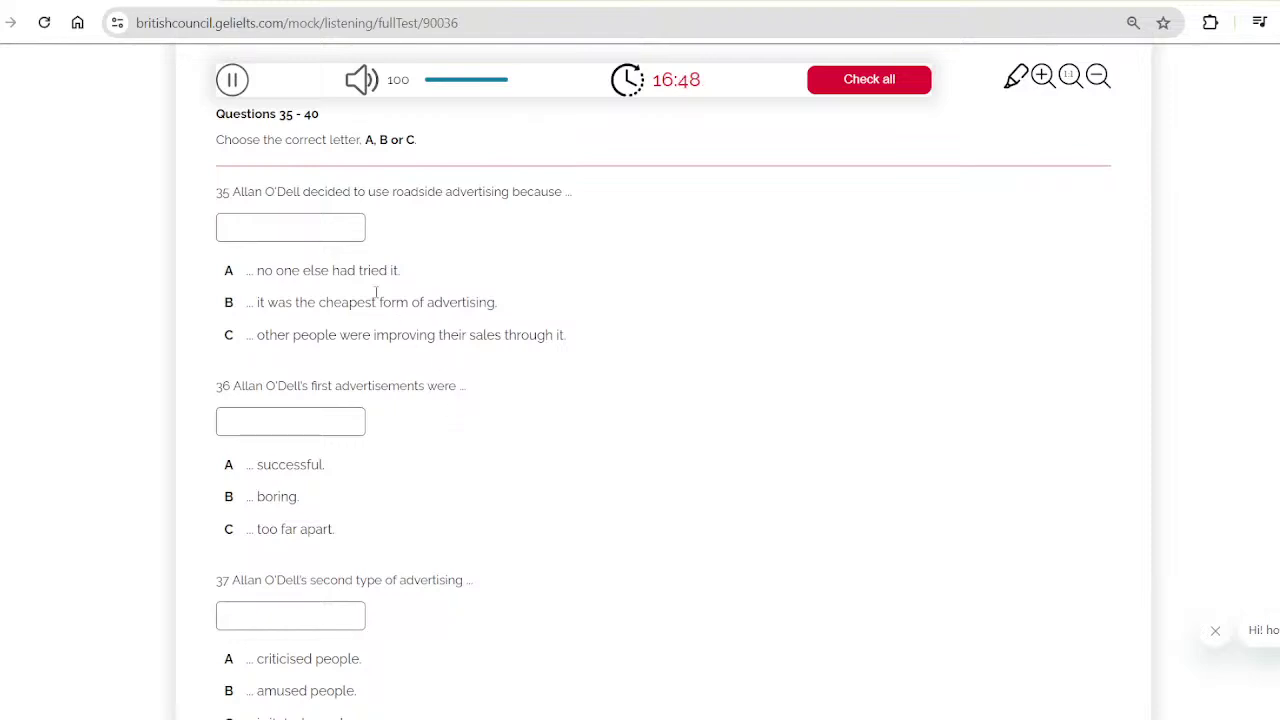
Answer question 35 on O'Dell's roadside advertising with C and settle on B for question 36 on his first advertisements
{"action": "left_click", "coordinate": [336, 234]}
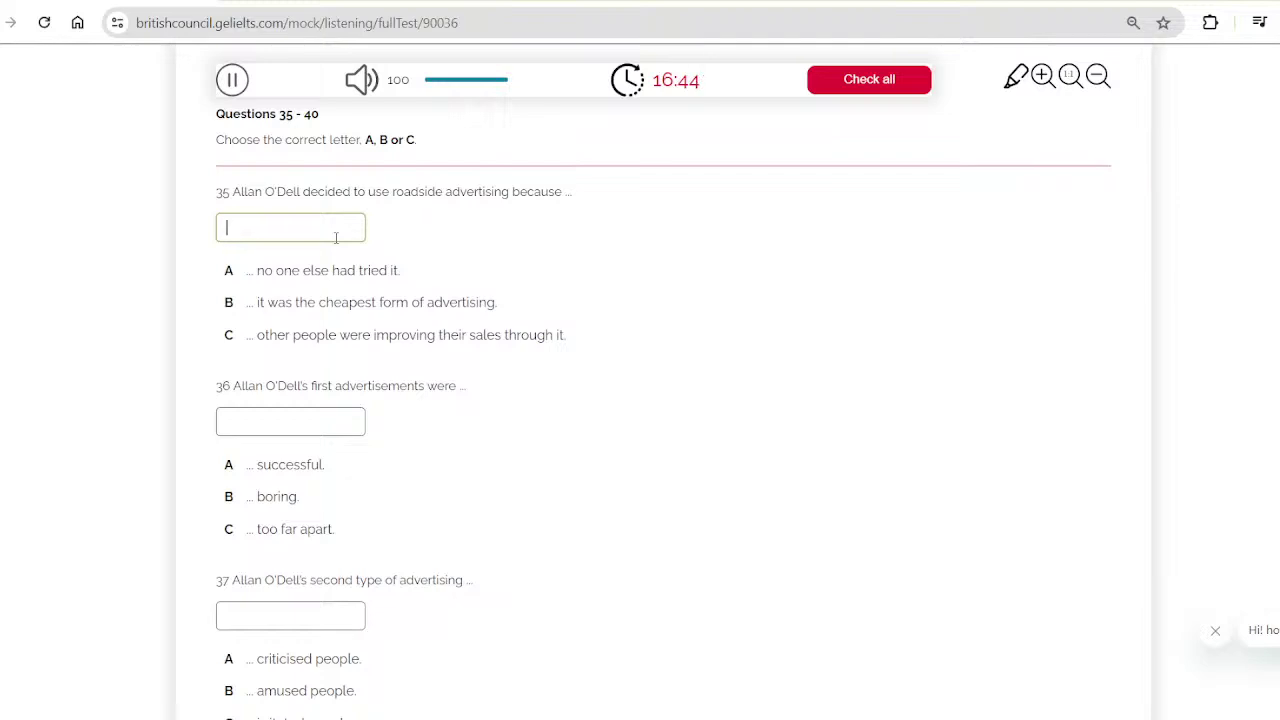
{"action": "type", "text": "C"}
{"action": "left_click", "coordinate": [288, 420]}
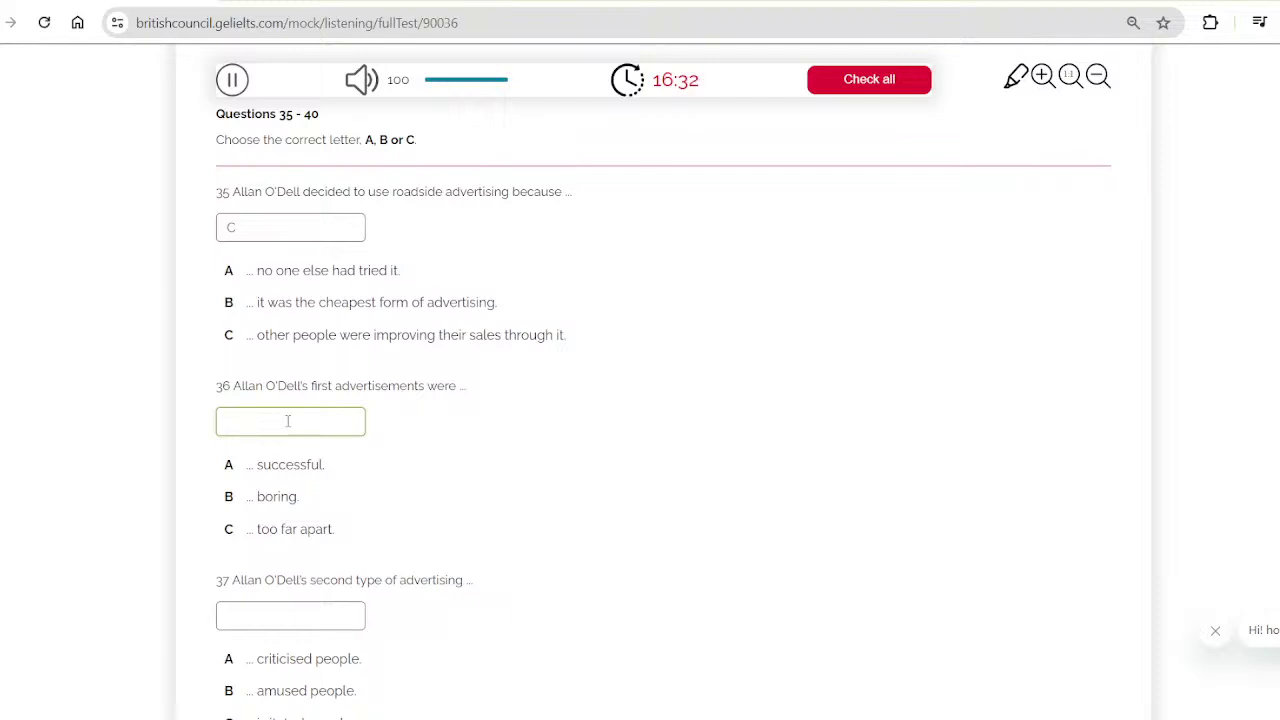
{"action": "scroll", "coordinate": [288, 421], "scroll_direction": "down", "scroll_amount": 1}
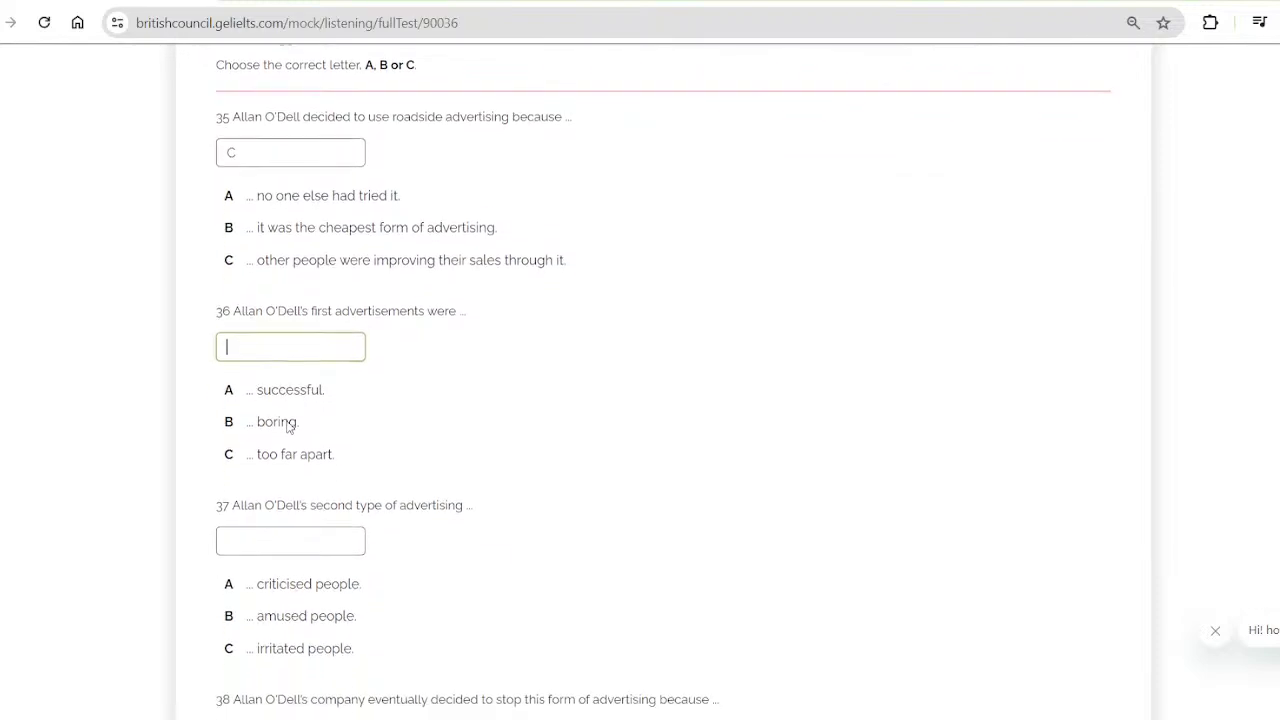
{"action": "scroll", "coordinate": [288, 421], "scroll_direction": "down", "scroll_amount": 1}
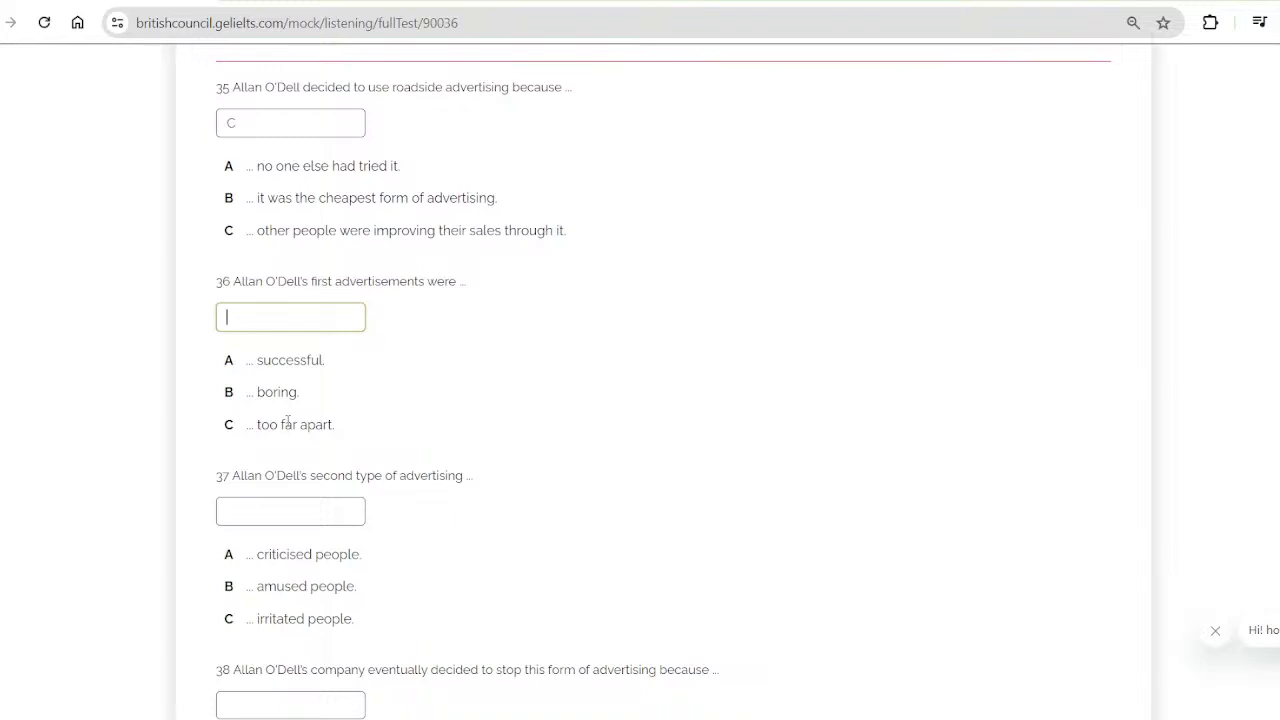
{"action": "scroll", "coordinate": [288, 421], "scroll_direction": "down", "scroll_amount": 2}
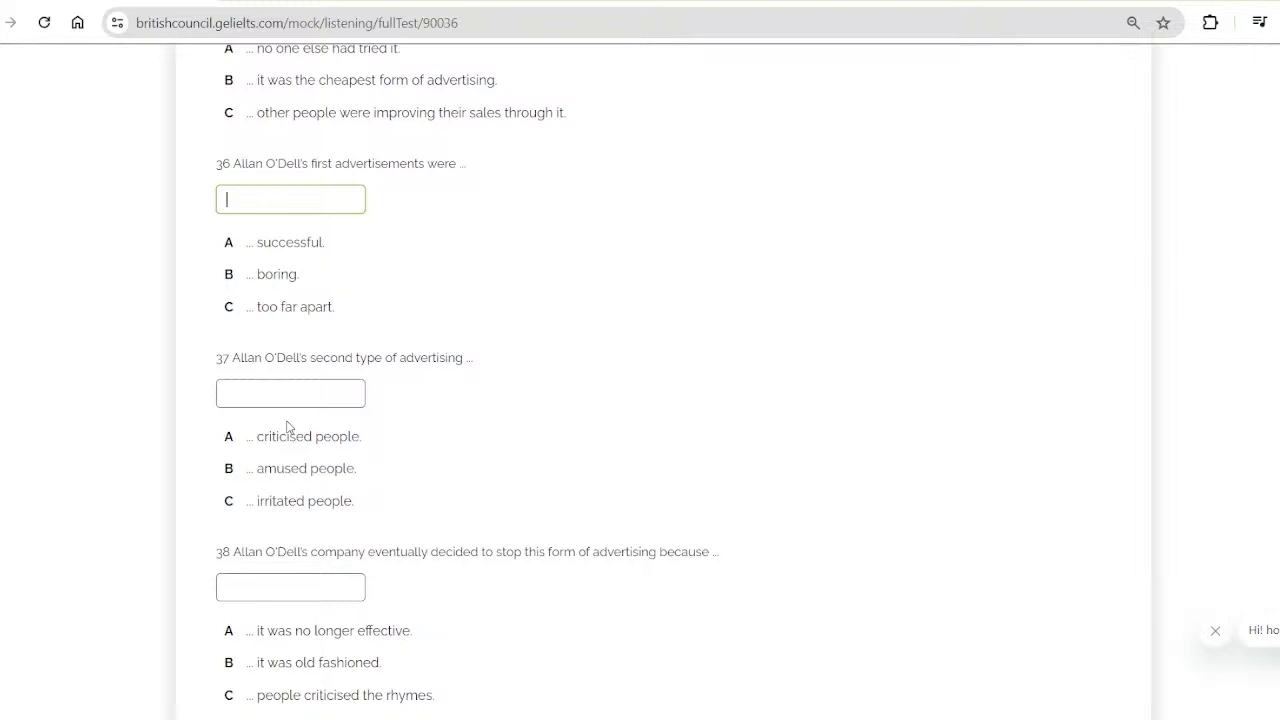
{"action": "scroll", "coordinate": [288, 428], "scroll_direction": "down", "scroll_amount": 1}
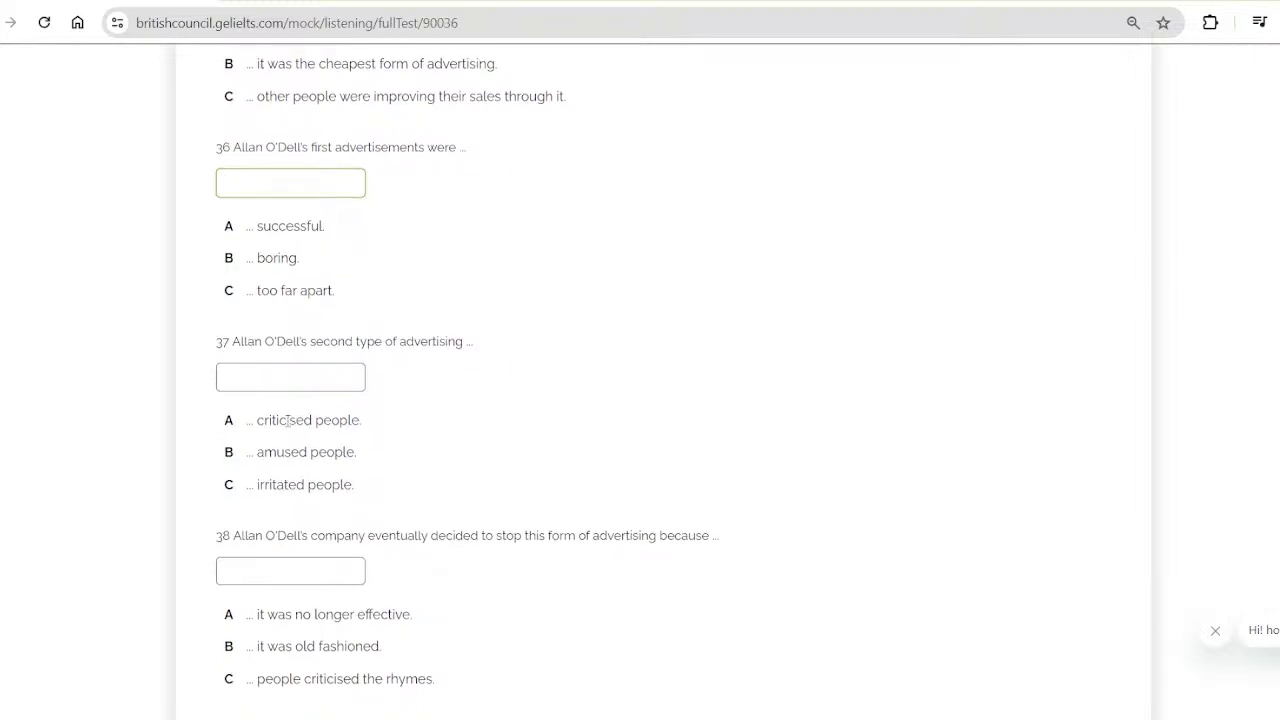
{"action": "type", "text": "C"}
{"action": "scroll", "coordinate": [288, 421], "scroll_direction": "down", "scroll_amount": 1}
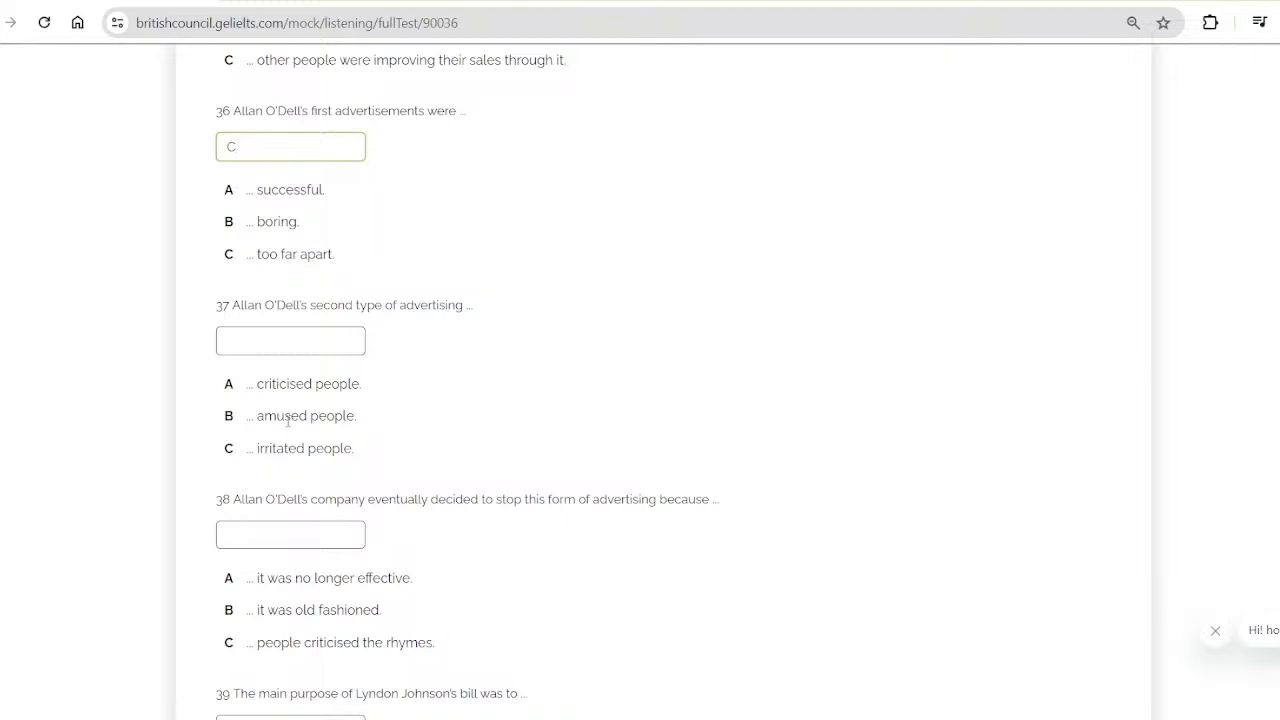
{"action": "key", "text": "BackSpace"}
{"action": "type", "text": "B"}
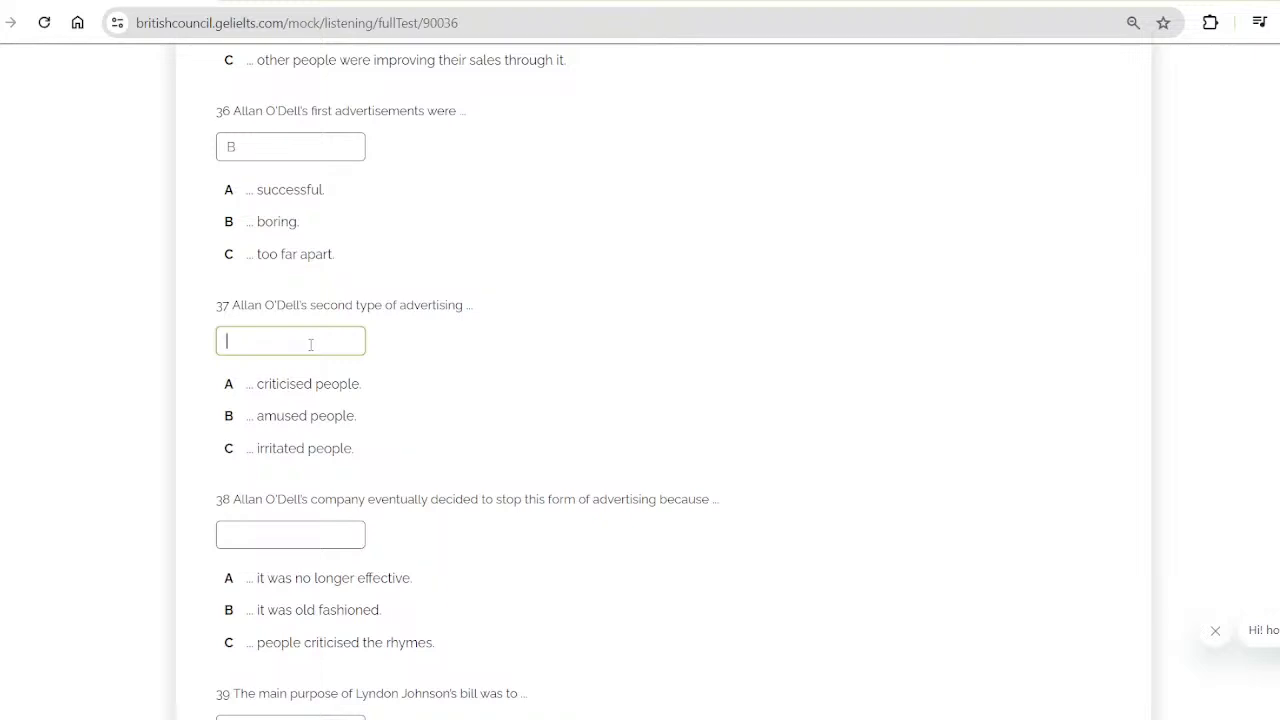
Answer question 37 on the second type of advertising with B and question 38 on why it was stopped with A
{"action": "type", "text": "B"}
{"action": "scroll", "coordinate": [311, 344], "scroll_direction": "down", "scroll_amount": 3}
{"action": "scroll", "coordinate": [311, 344], "scroll_direction": "down", "scroll_amount": 2}
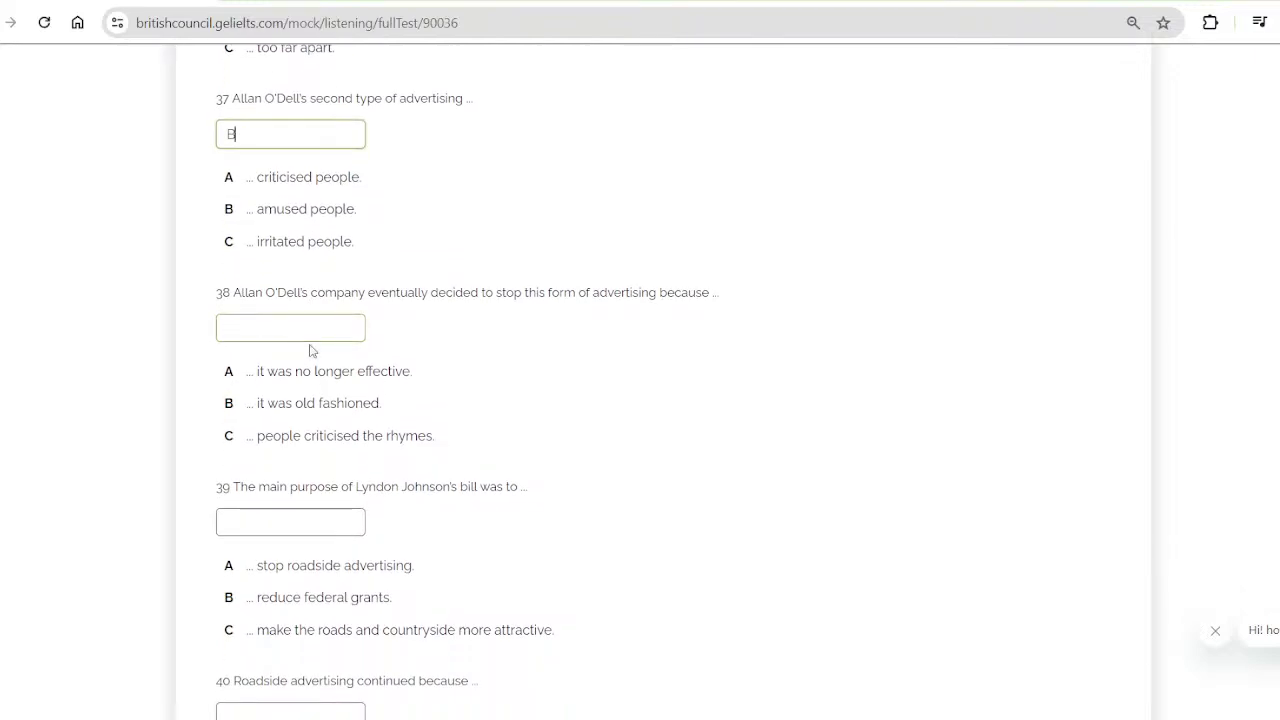
{"action": "scroll", "coordinate": [311, 350], "scroll_direction": "down", "scroll_amount": 1}
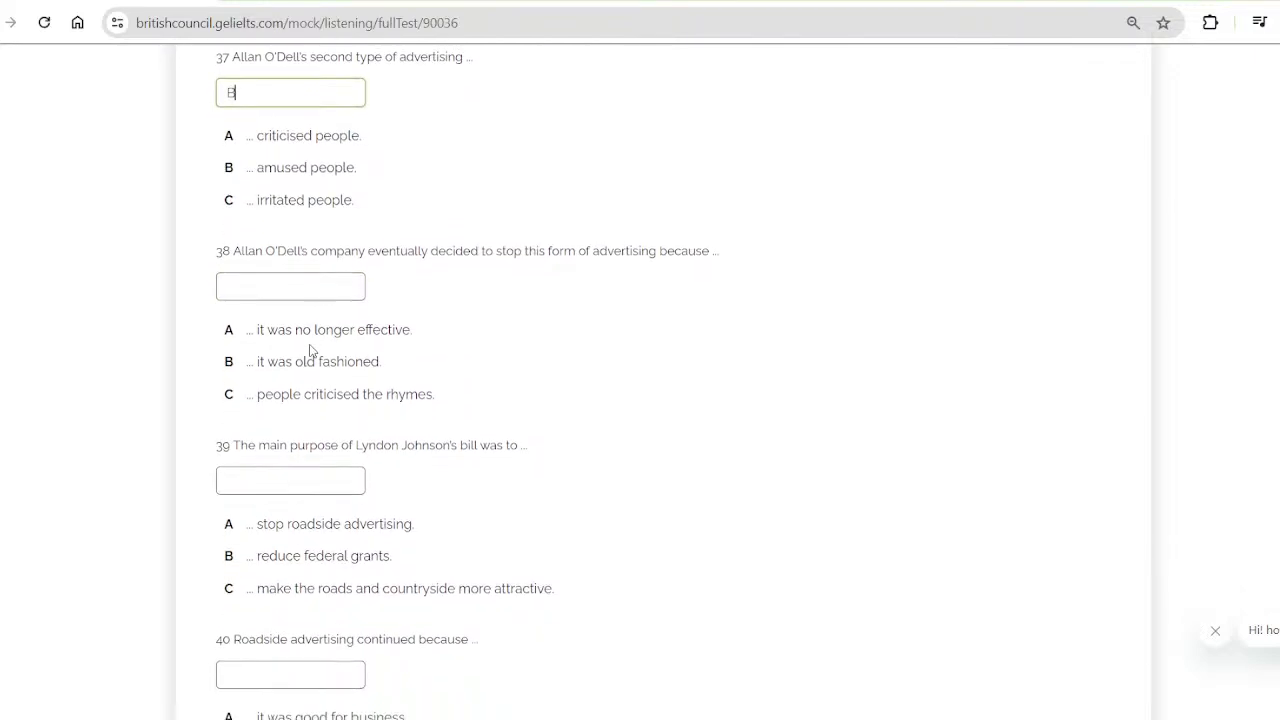
{"action": "scroll", "coordinate": [311, 350], "scroll_direction": "down", "scroll_amount": 1}
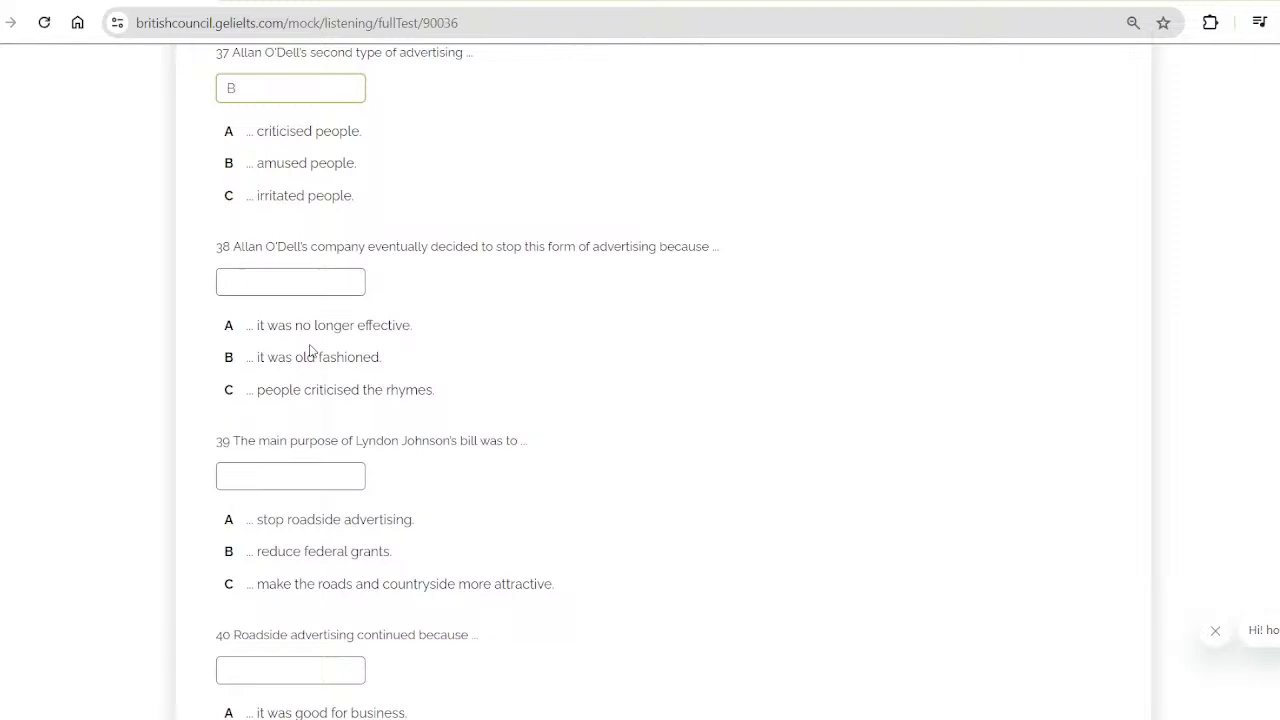
{"action": "scroll", "coordinate": [311, 350], "scroll_direction": "down", "scroll_amount": 1}
{"action": "scroll", "coordinate": [311, 344], "scroll_direction": "down", "scroll_amount": 1}
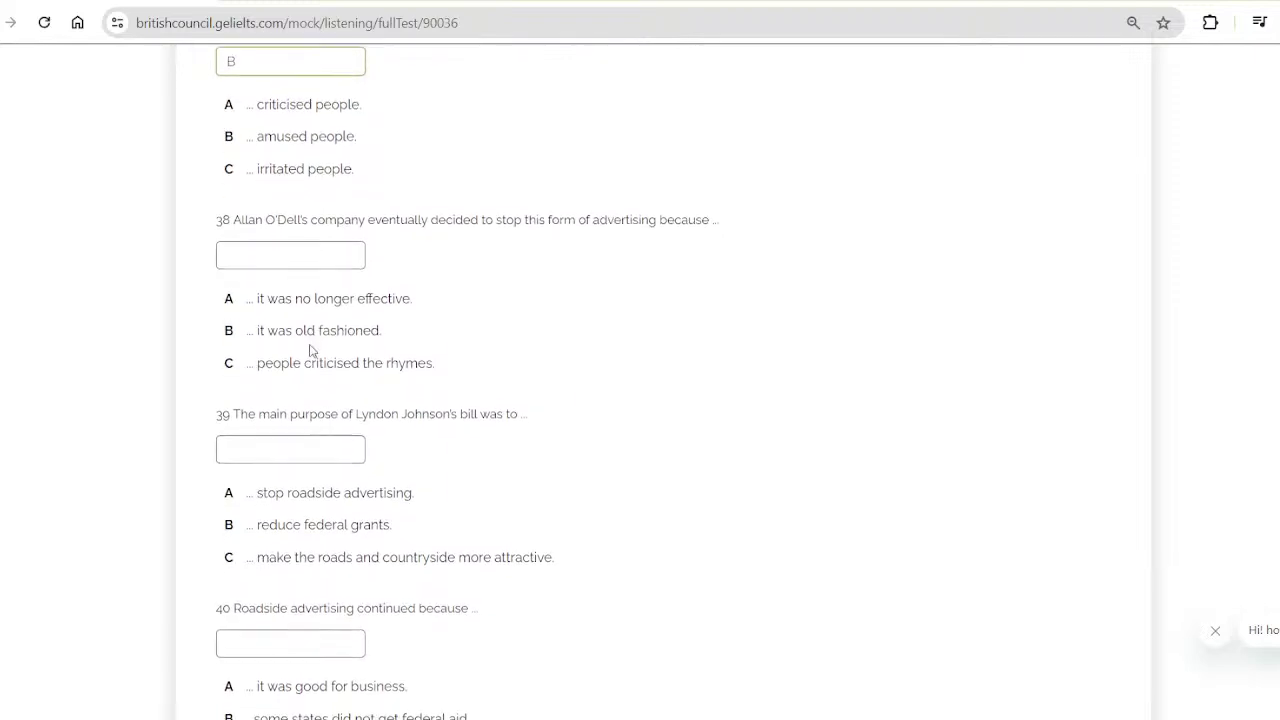
{"action": "left_click", "coordinate": [307, 252]}
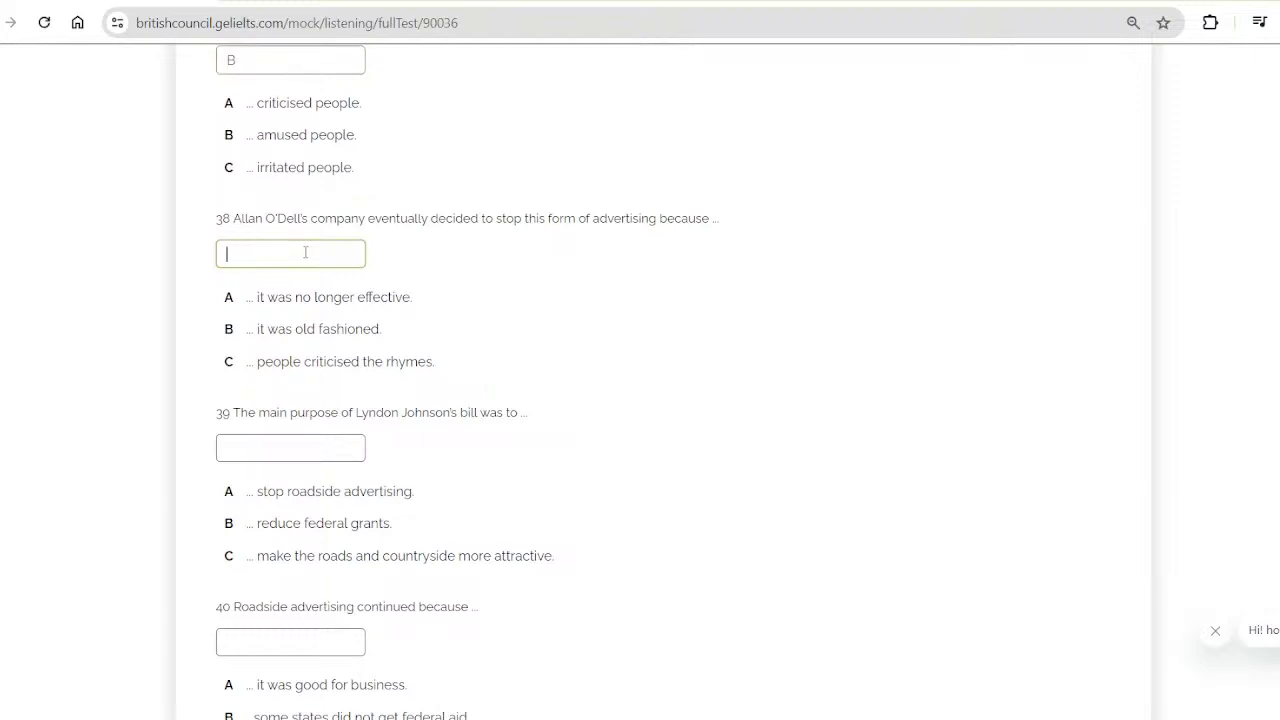
{"action": "type", "text": "A"}
Answer question 39 on the main purpose of Lyndon Johnson's bill with C and question 40 on continued roadside advertising with B
{"action": "scroll", "coordinate": [305, 252], "scroll_direction": "down", "scroll_amount": 2}
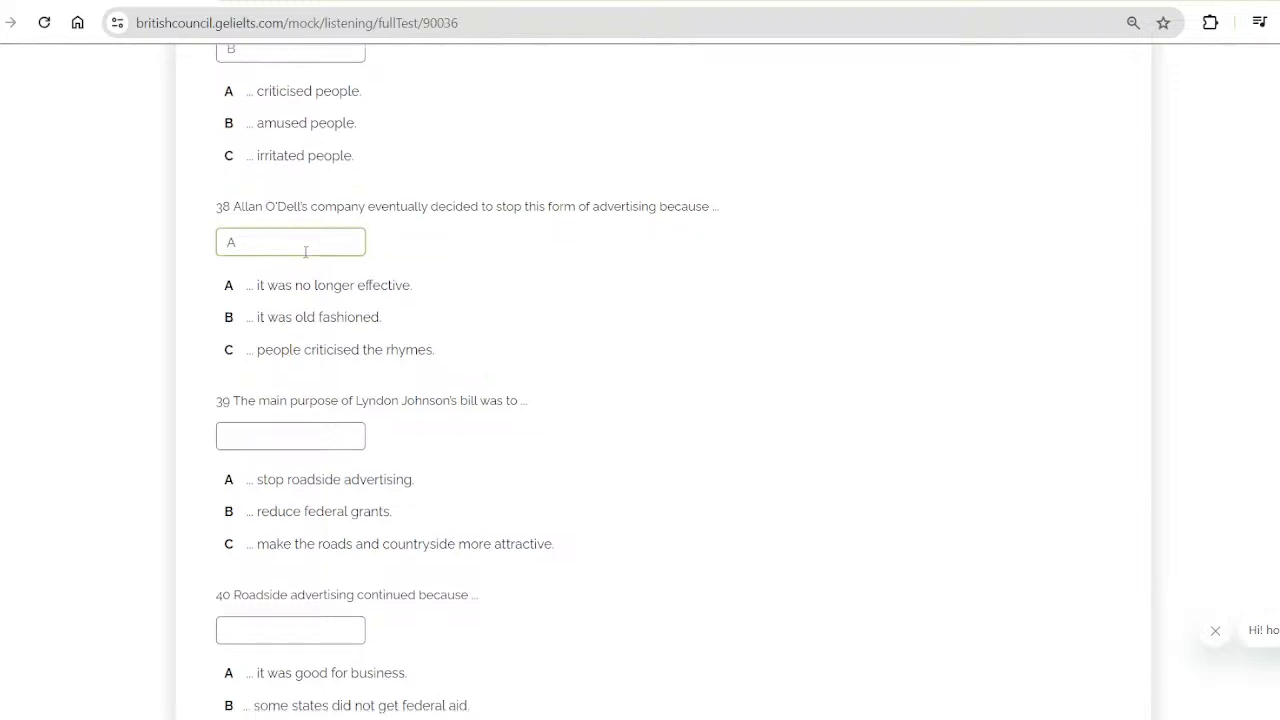
{"action": "scroll", "coordinate": [305, 252], "scroll_direction": "down", "scroll_amount": 1}
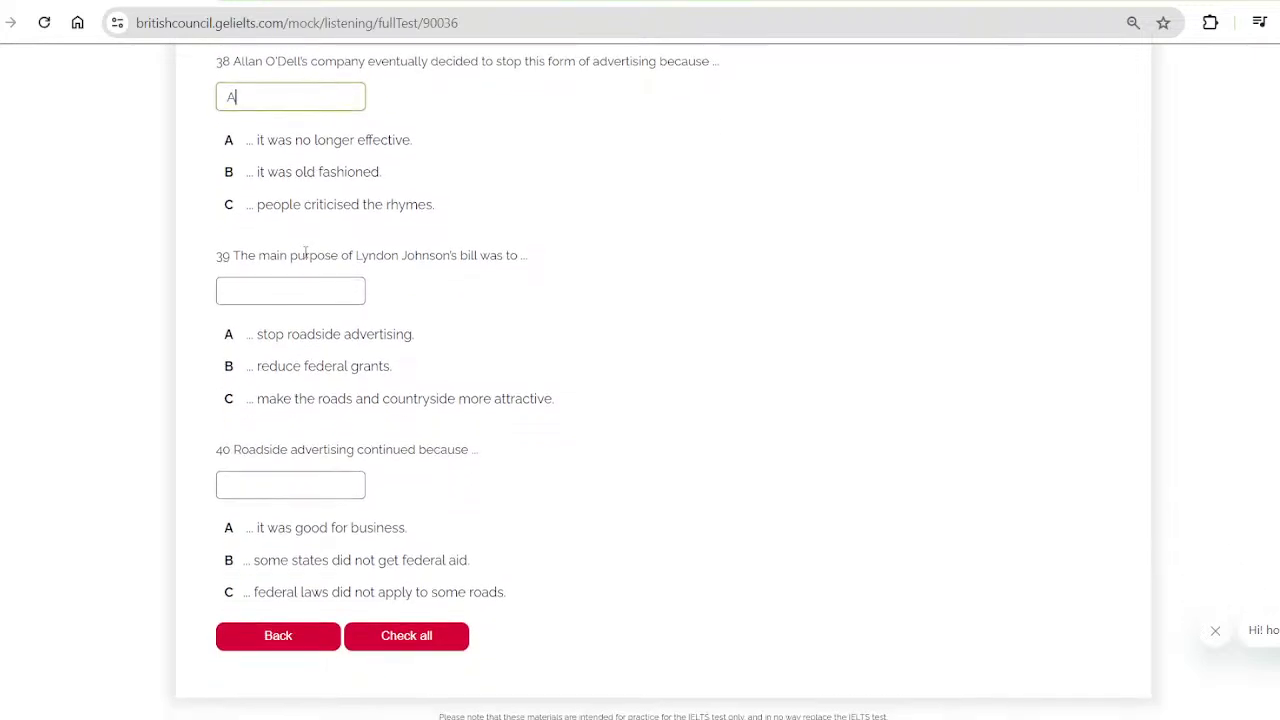
{"action": "scroll", "coordinate": [305, 252], "scroll_direction": "up", "scroll_amount": 1}
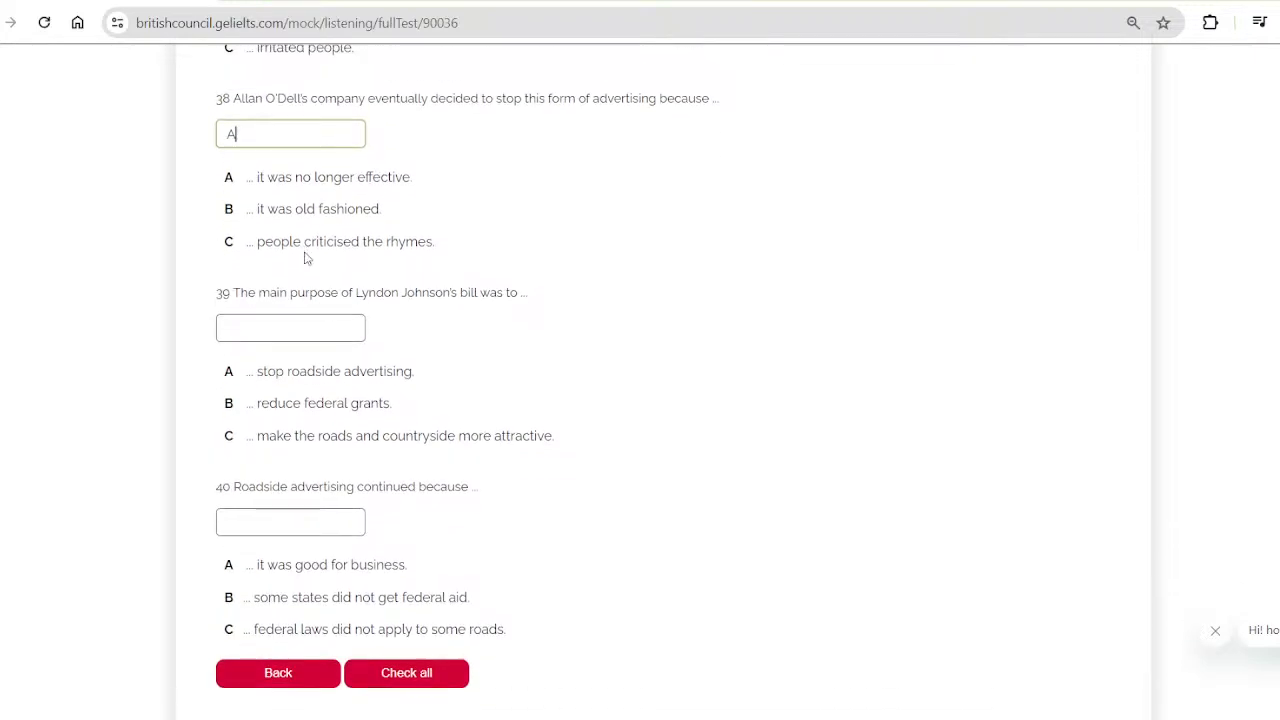
{"action": "scroll", "coordinate": [305, 258], "scroll_direction": "down", "scroll_amount": 1}
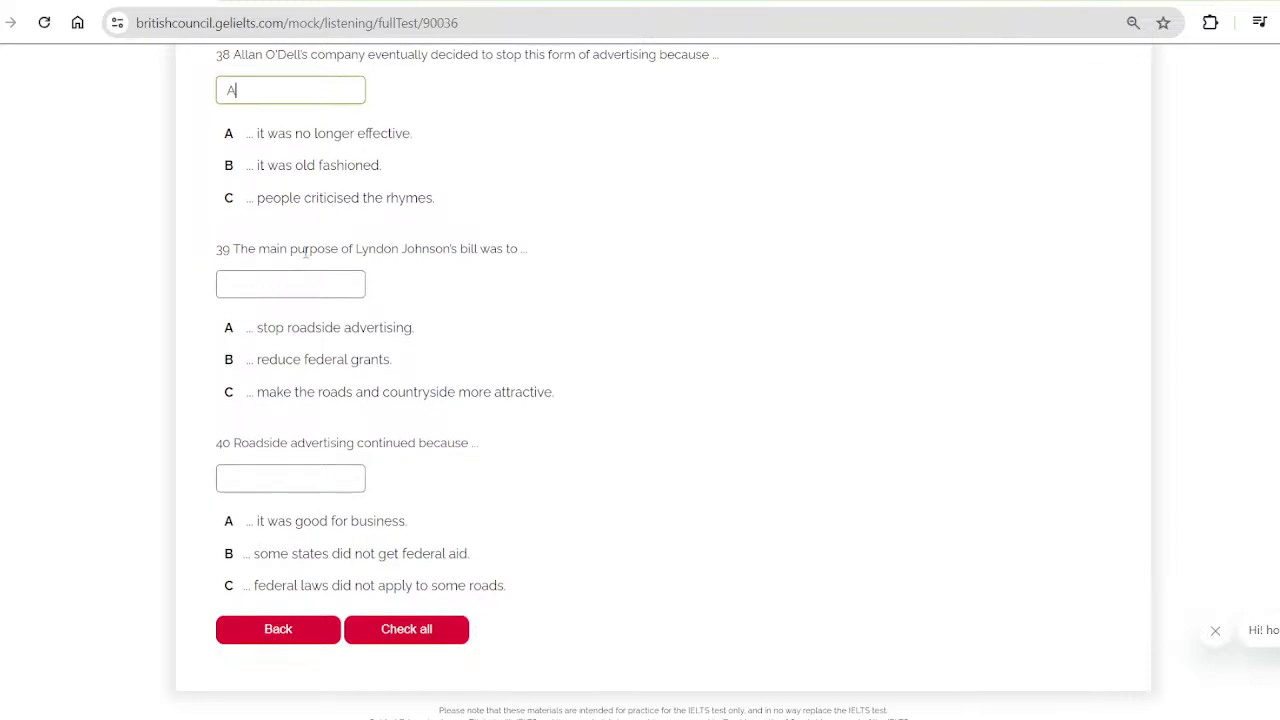
{"action": "scroll", "coordinate": [305, 252], "scroll_direction": "down", "scroll_amount": 1}
{"action": "scroll", "coordinate": [305, 252], "scroll_direction": "down", "scroll_amount": 1}
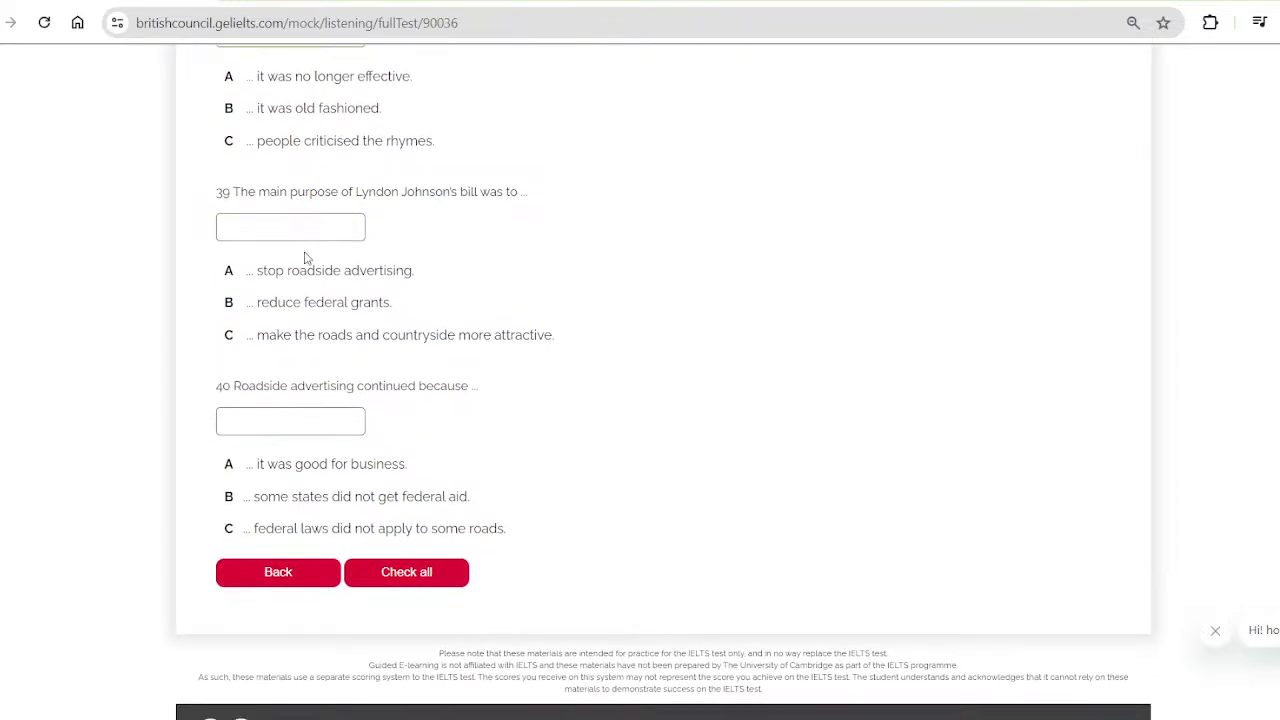
{"action": "scroll", "coordinate": [305, 258], "scroll_direction": "down", "scroll_amount": 1}
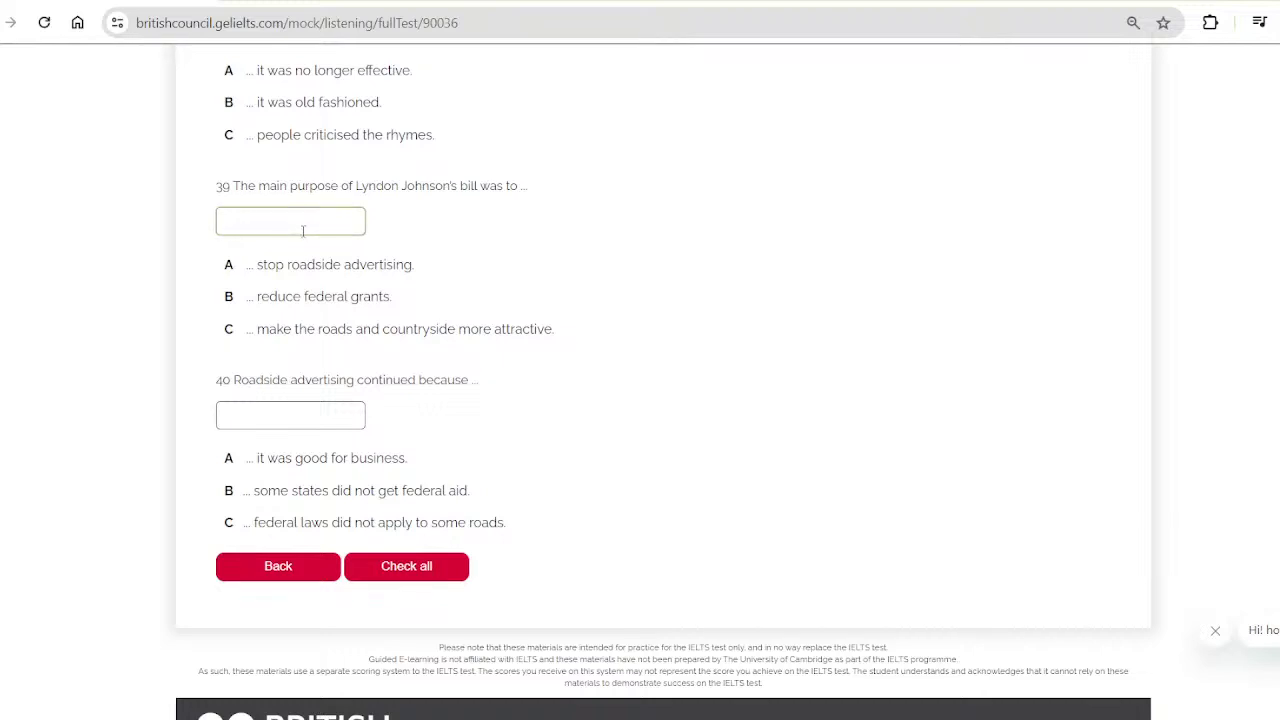
{"action": "type", "text": "C"}
{"action": "scroll", "coordinate": [303, 229], "scroll_direction": "down", "scroll_amount": 1}
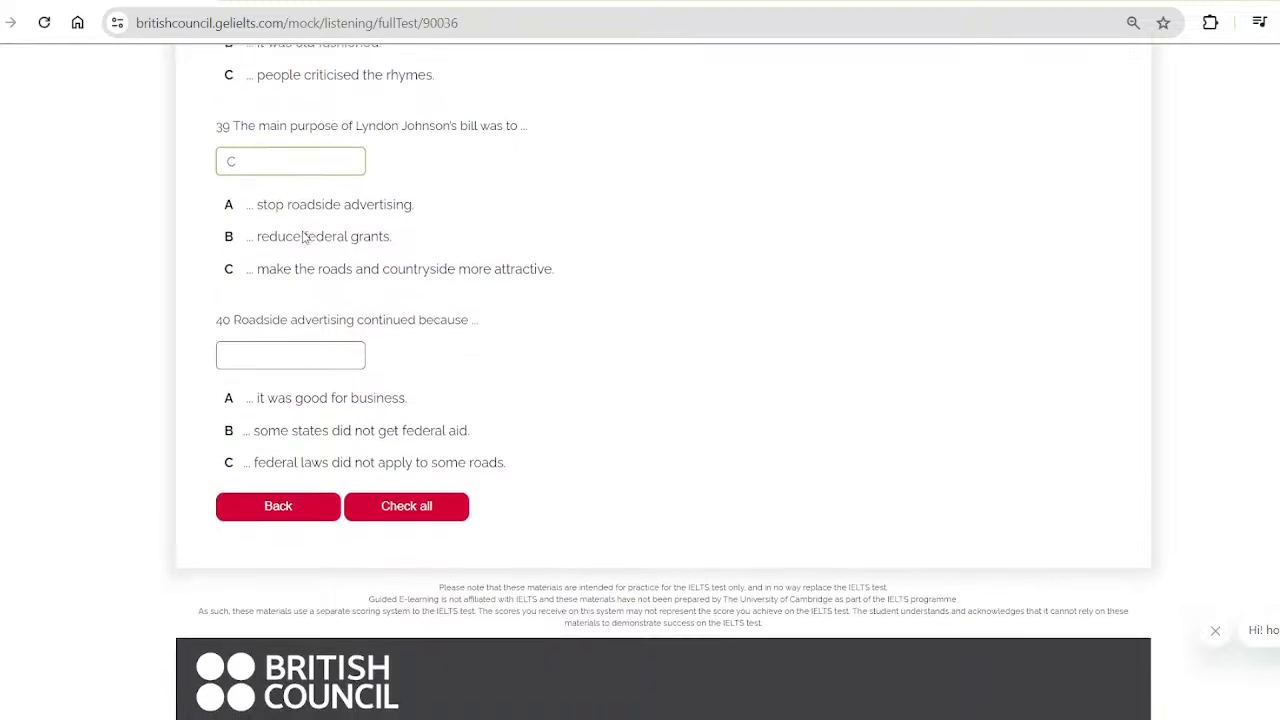
{"action": "left_click", "coordinate": [285, 352]}
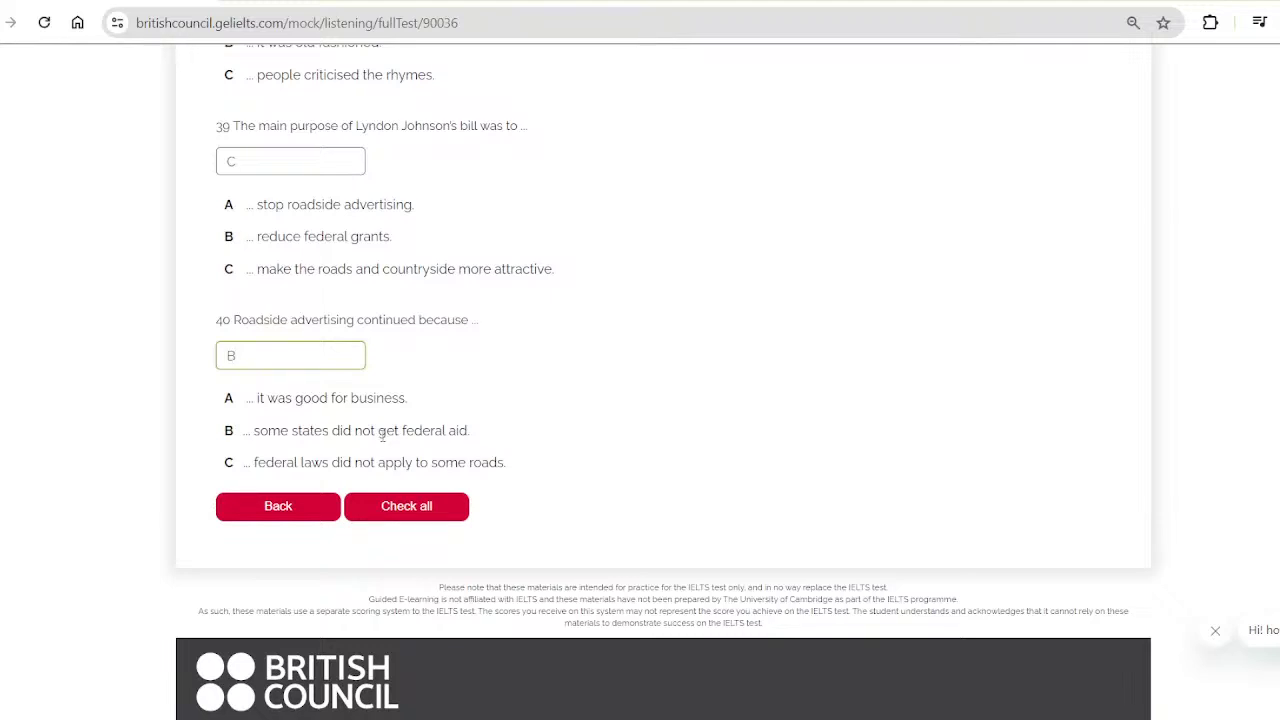
Return to the Billboard Advertising notes and fill gap 34 with HEALTHY INCREASE and gap 33 with COST EFFICIENCY
{"action": "scroll", "coordinate": [381, 436], "scroll_direction": "up", "scroll_amount": 5}
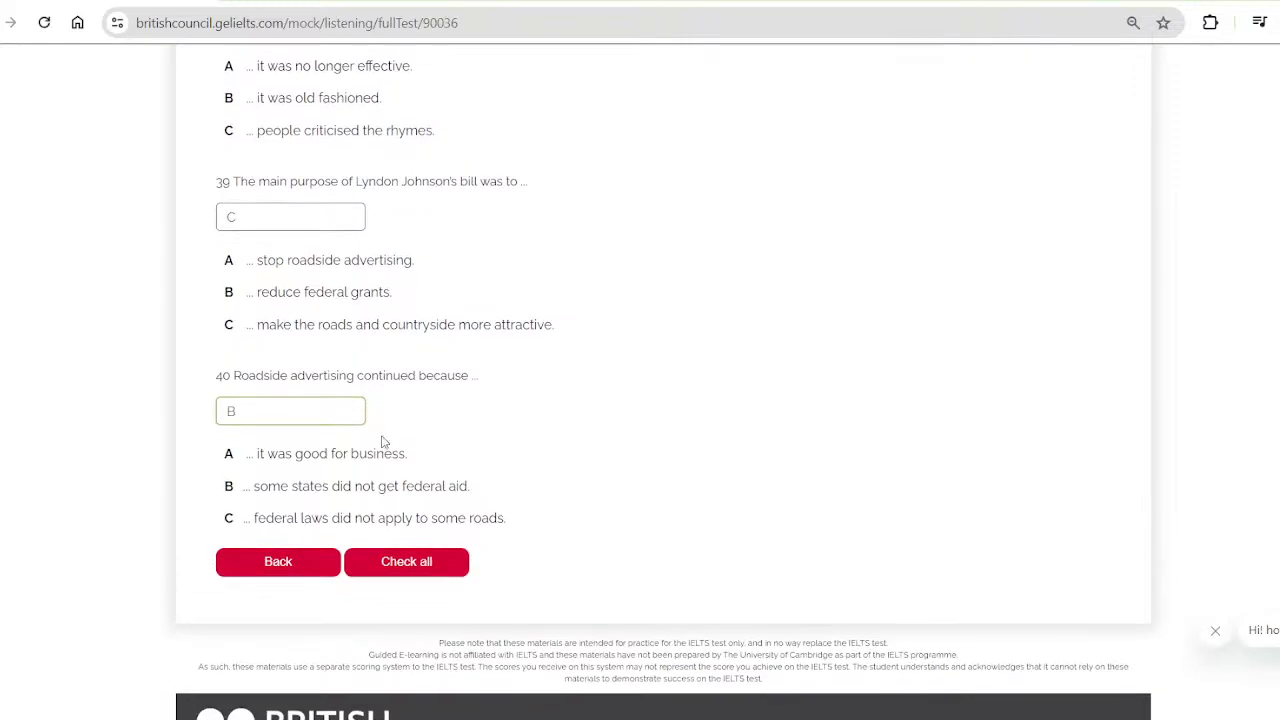
{"action": "scroll", "coordinate": [381, 441], "scroll_direction": "up", "scroll_amount": 2}
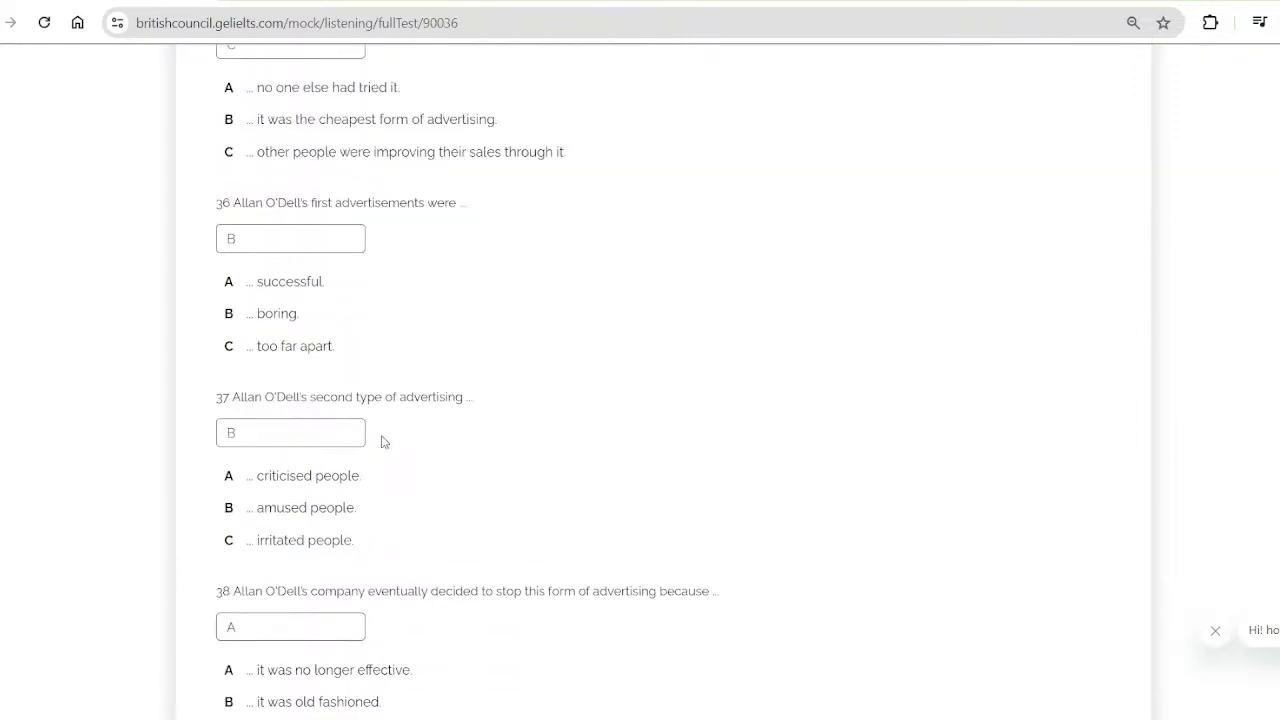
{"action": "scroll", "coordinate": [381, 441], "scroll_direction": "down", "scroll_amount": 5}
{"action": "scroll", "coordinate": [381, 441], "scroll_direction": "down", "scroll_amount": 2}
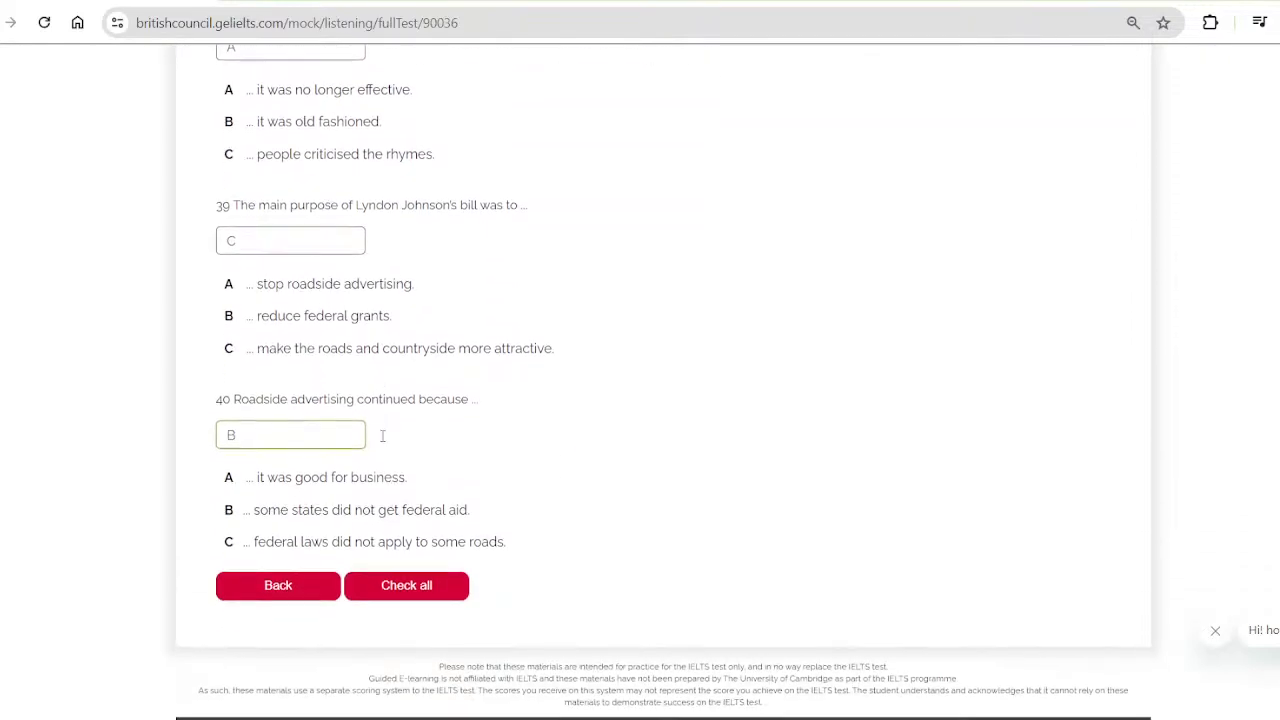
{"action": "left_click", "coordinate": [300, 586]}
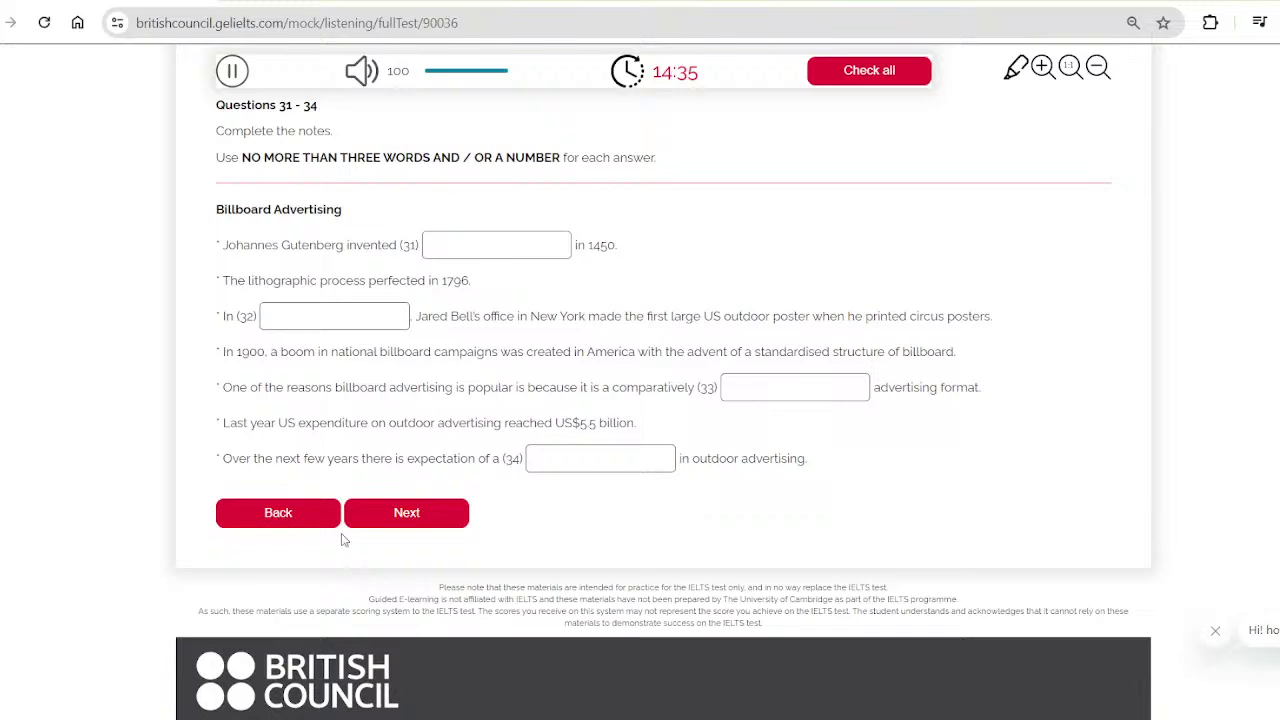
{"action": "left_click", "coordinate": [590, 457]}
{"action": "type", "text": "HEALTH"}
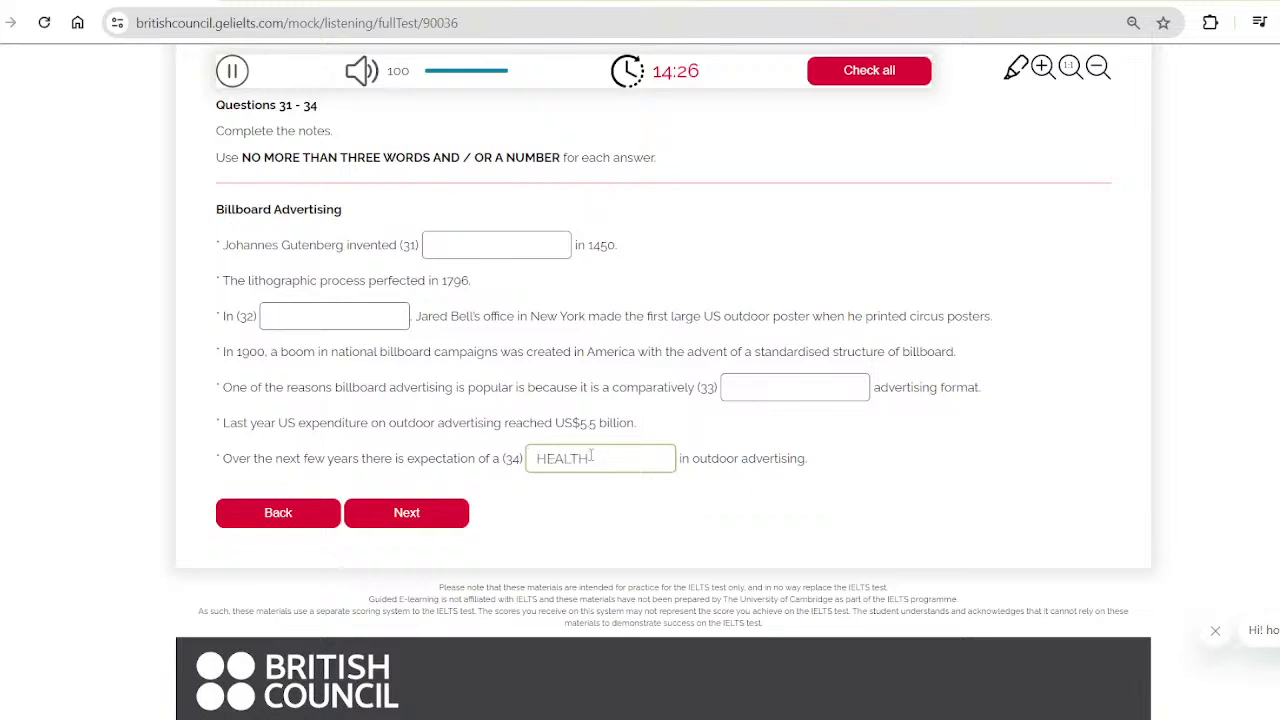
{"action": "type", "text": "Y INCREASE"}
{"action": "left_click", "coordinate": [820, 387]}
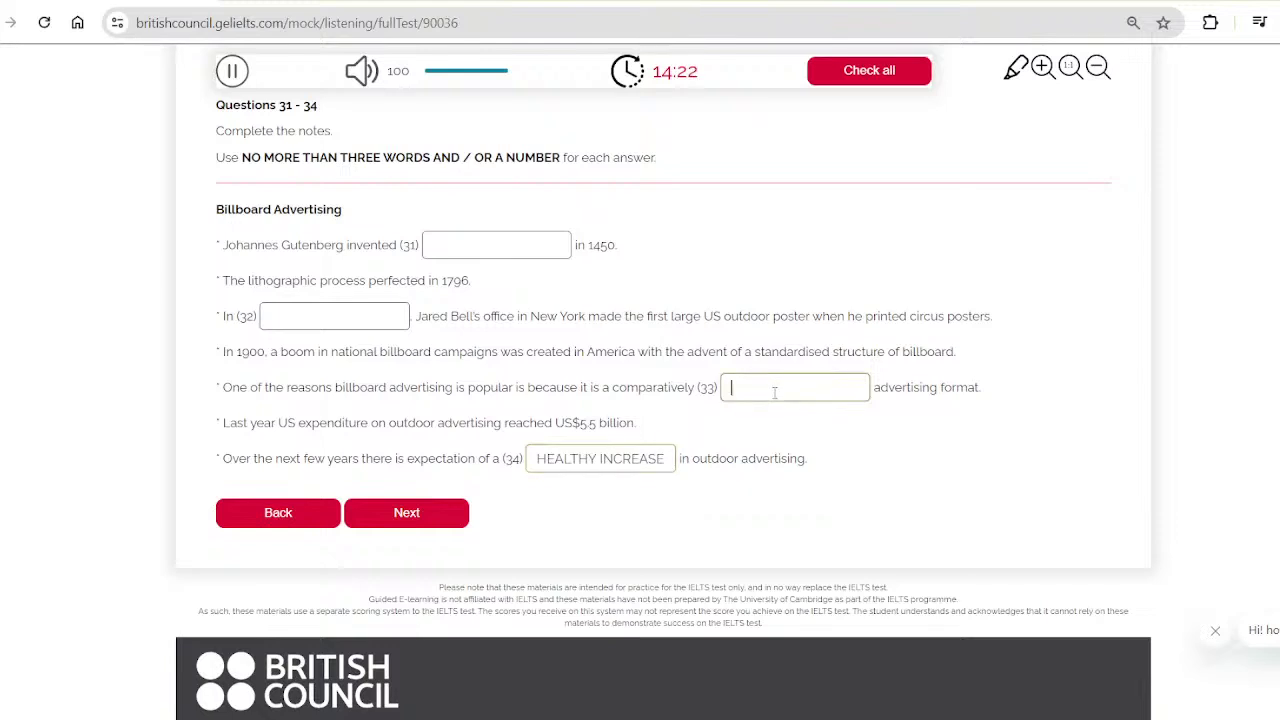
{"action": "type", "text": "COST EFFICIENCY"}
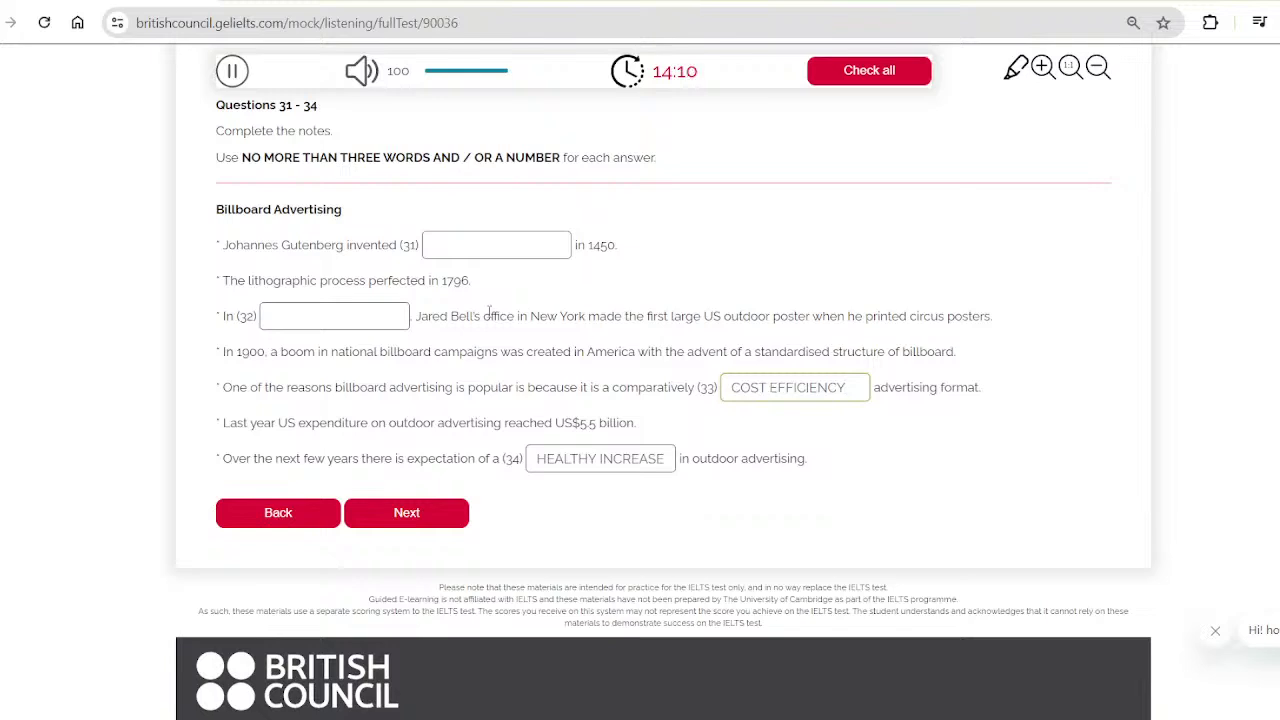
Fill gap 32 of the Billboard Advertising notes with 1835 and gap 31 with MOVEABLE TYPE PRINTING
{"action": "left_click", "coordinate": [351, 305]}
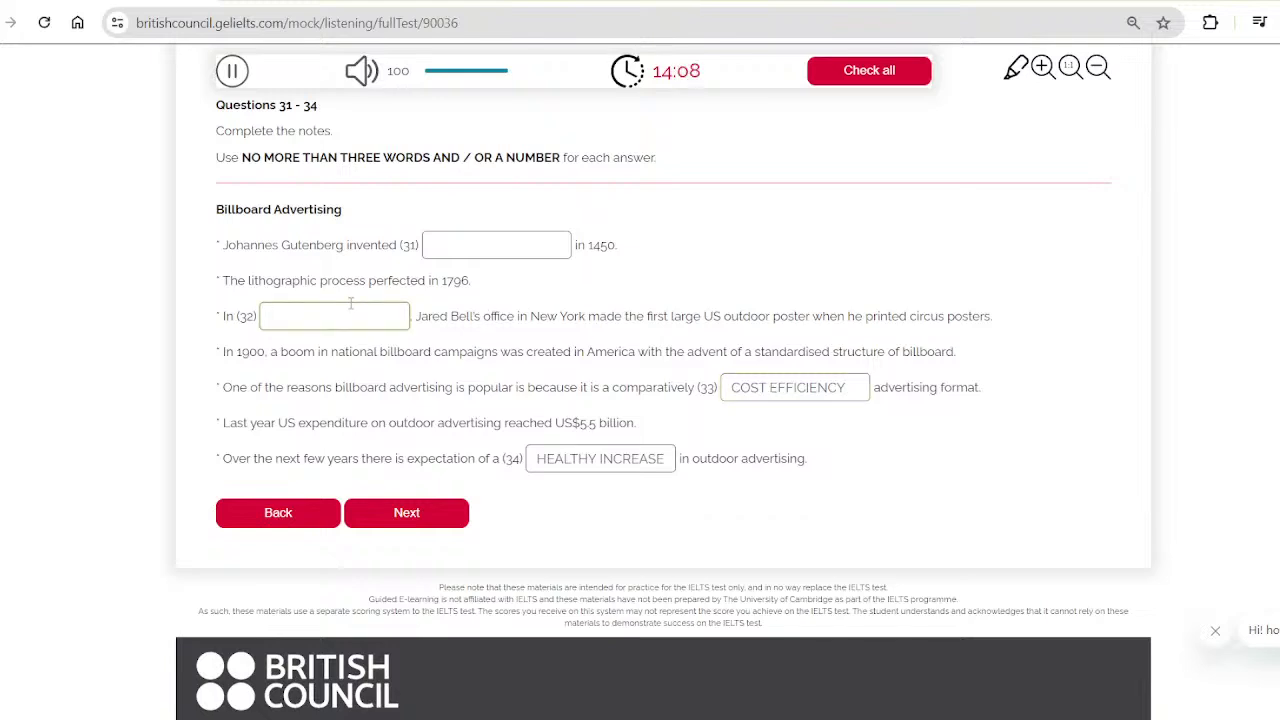
{"action": "type", "text": "1835"}
{"action": "left_click", "coordinate": [469, 246]}
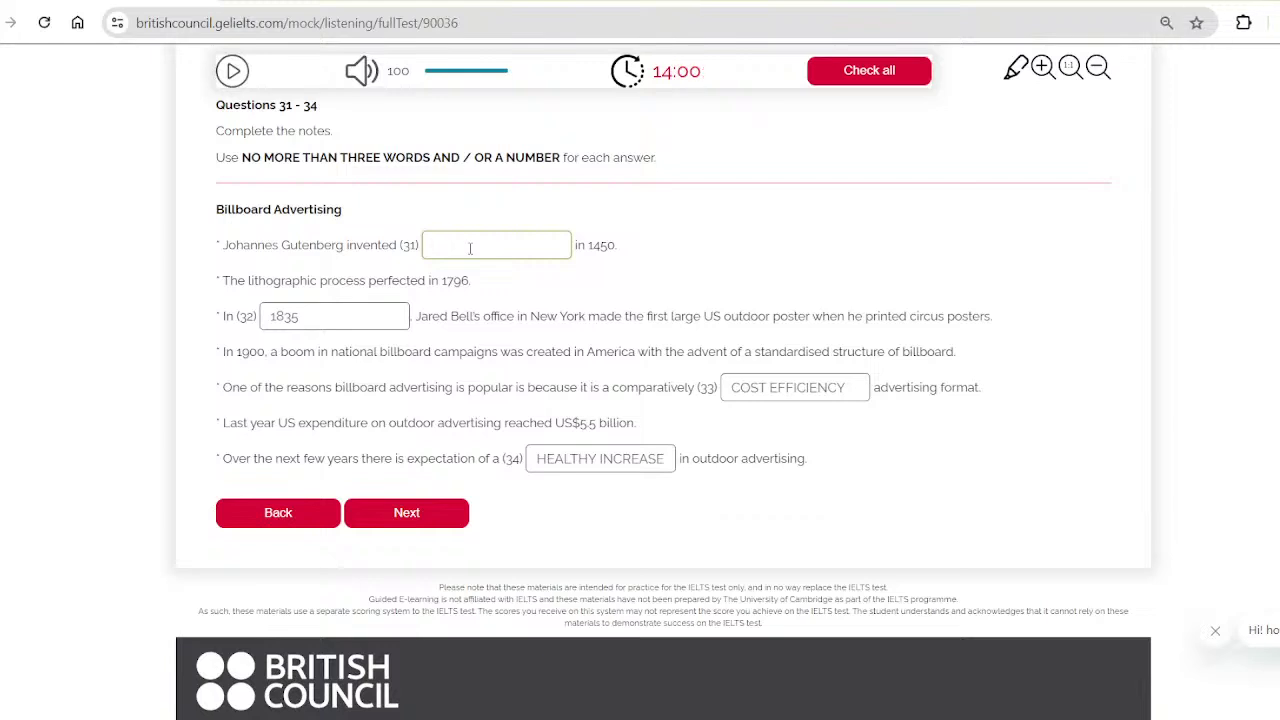
{"action": "type", "text": "MOVEABLE TYPE PRINTING"}
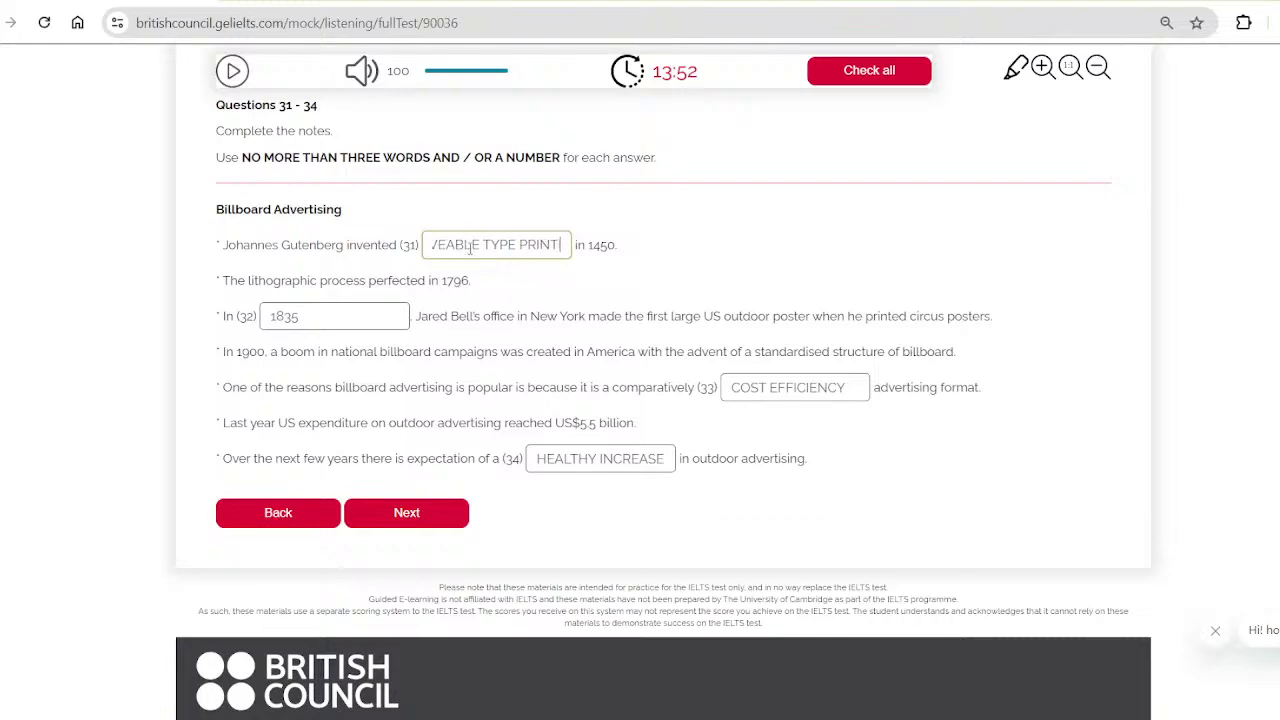
Go back to the North Sea oil and gas industry background questions and enter C as the answer to question 22
{"action": "left_click", "coordinate": [300, 512]}
{"action": "scroll", "coordinate": [385, 335], "scroll_direction": "down", "scroll_amount": 3}
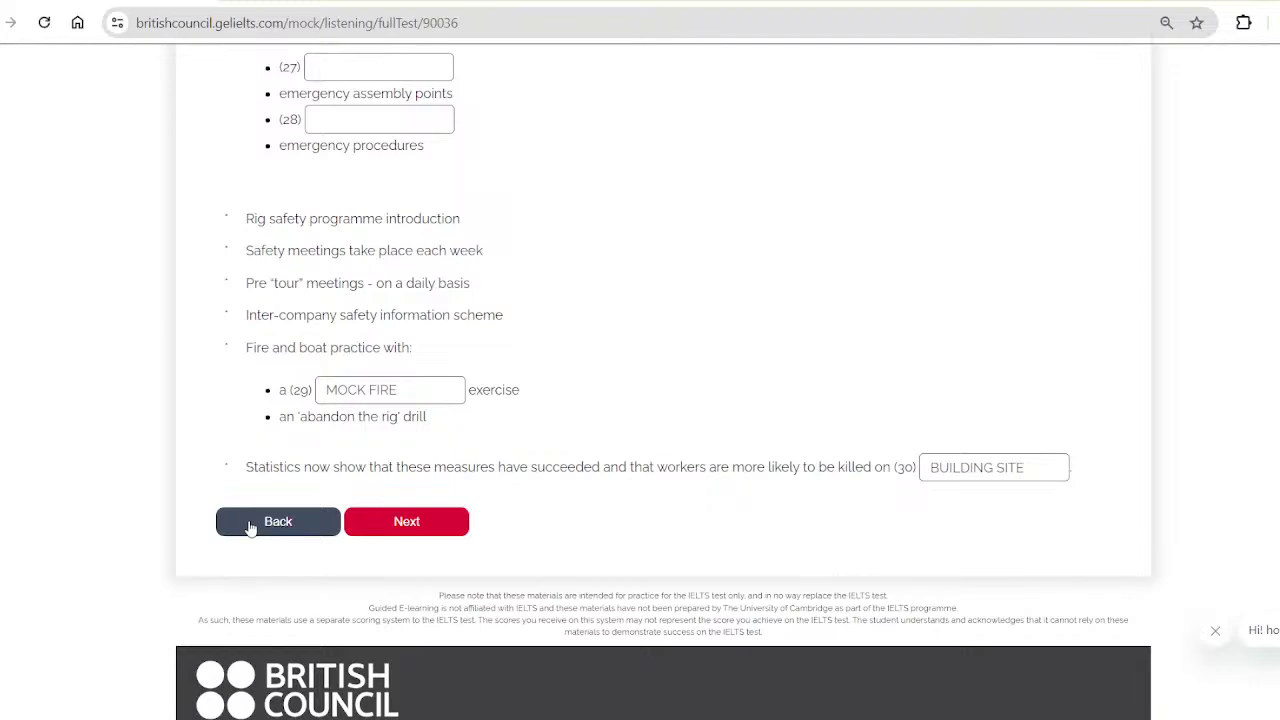
{"action": "left_click", "coordinate": [250, 528]}
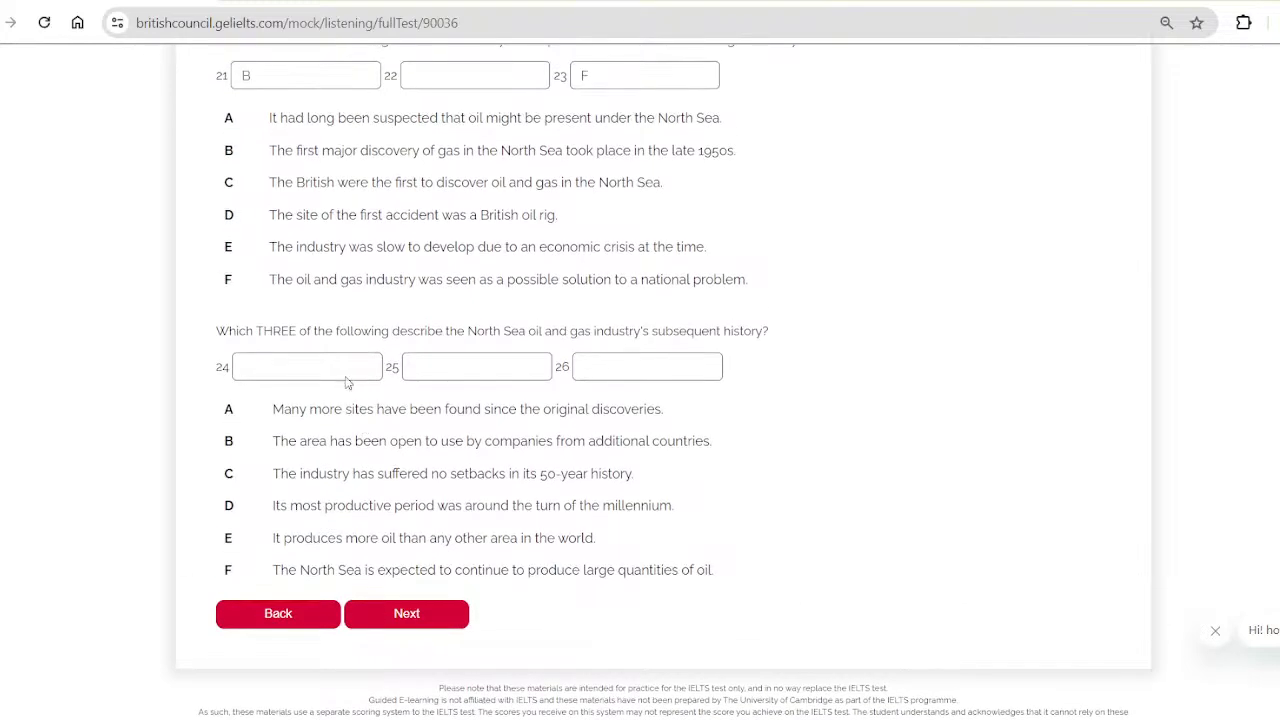
{"action": "scroll", "coordinate": [336, 314], "scroll_direction": "up", "scroll_amount": 1}
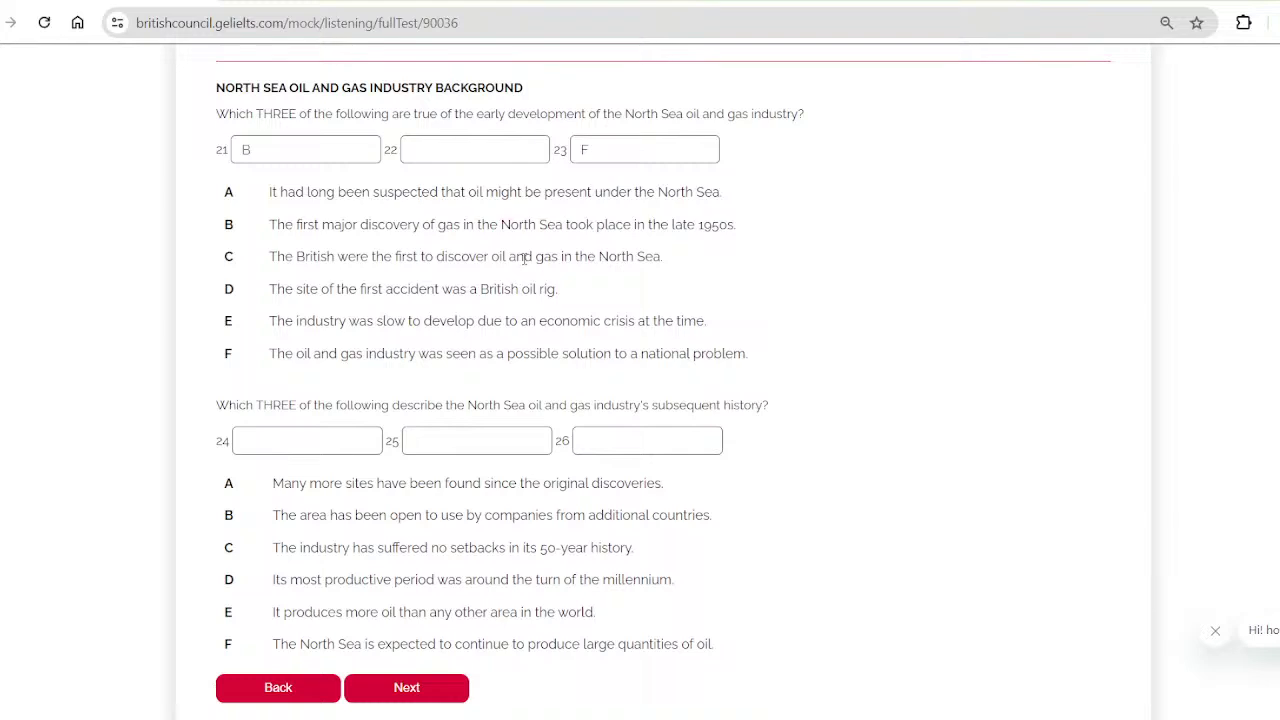
{"action": "left_click", "coordinate": [503, 152]}
{"action": "type", "text": "C"}
{"action": "scroll", "coordinate": [491, 310], "scroll_direction": "down", "scroll_amount": 1}
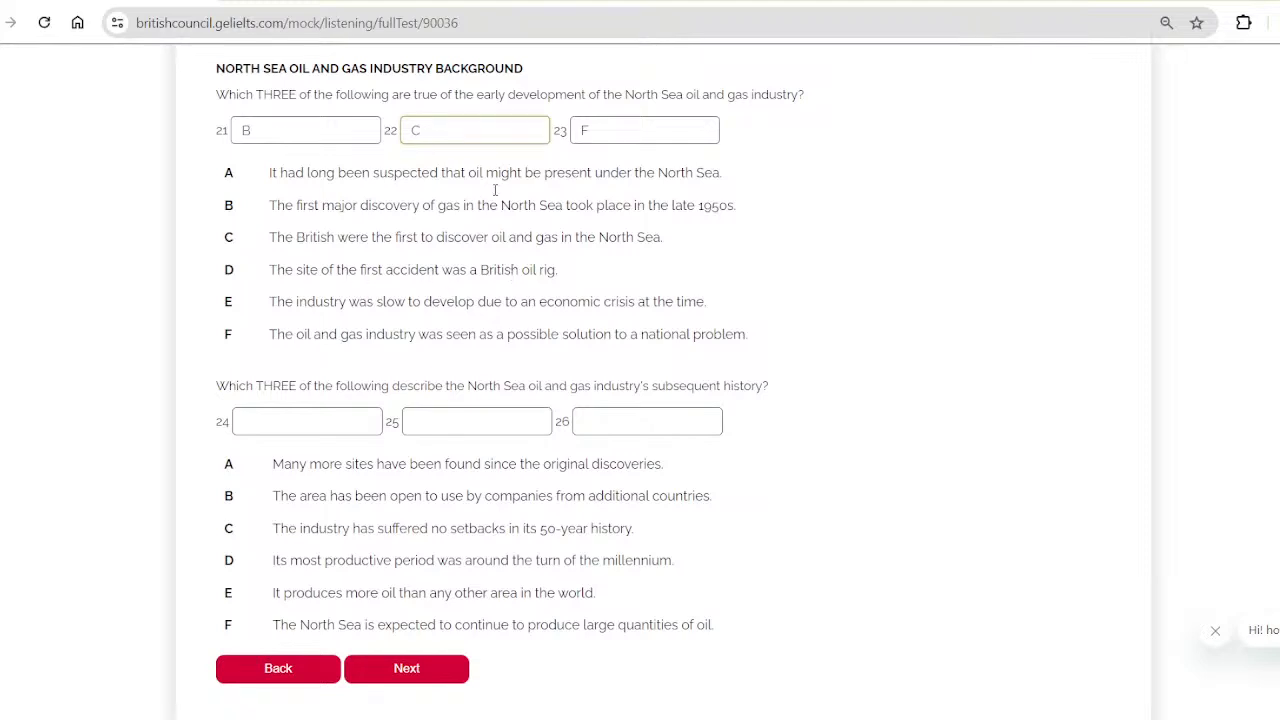
Enter A as the answer to question 24 on the North Sea oil and gas industry's subsequent history
{"action": "double_click", "coordinate": [442, 130]}
{"action": "left_click", "coordinate": [414, 366]}
{"action": "scroll", "coordinate": [408, 391], "scroll_direction": "down", "scroll_amount": 2}
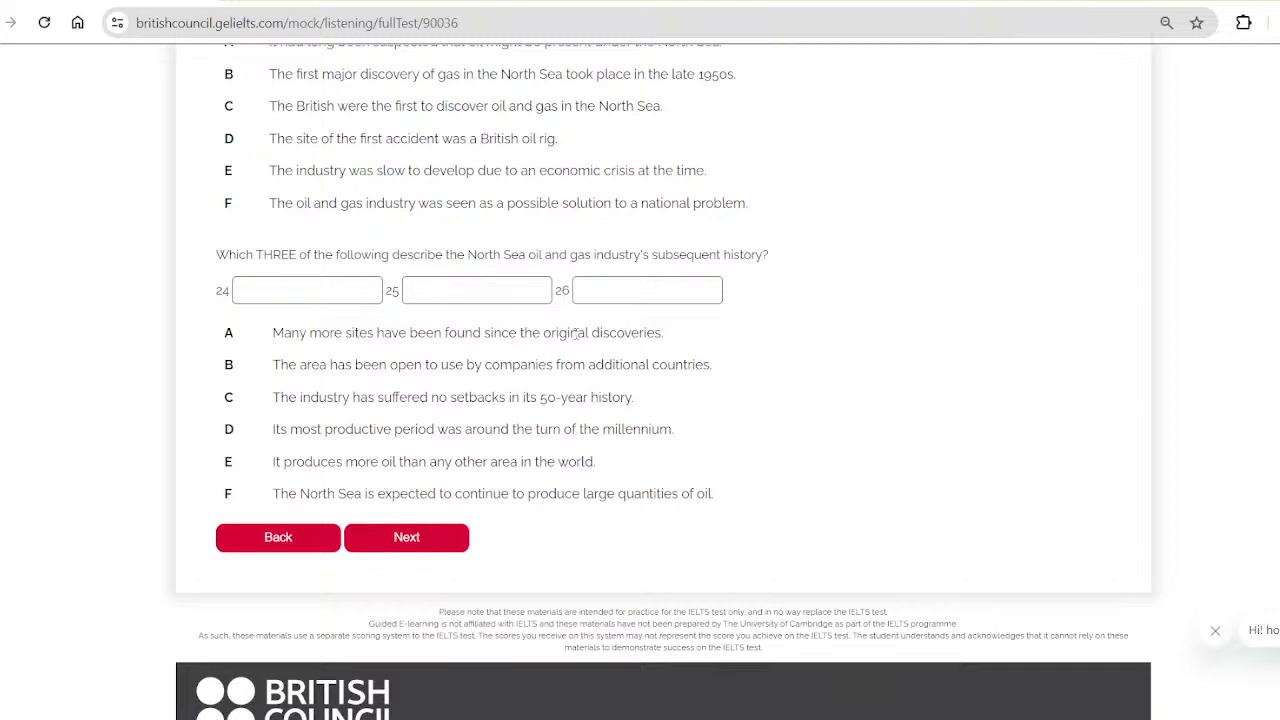
{"action": "left_click", "coordinate": [341, 282]}
{"action": "type", "text": "A"}
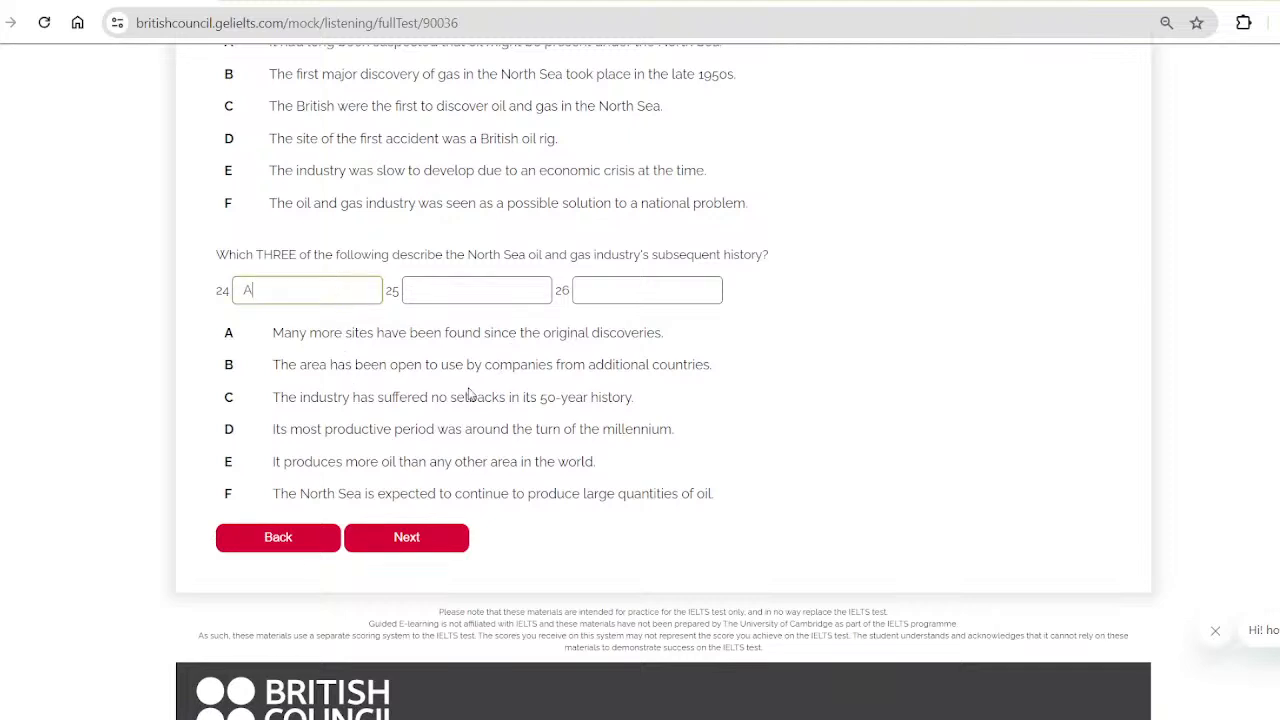
Enter D as the answer to question 25 and C as the answer to question 26
{"action": "scroll", "coordinate": [468, 393], "scroll_direction": "down", "scroll_amount": 1}
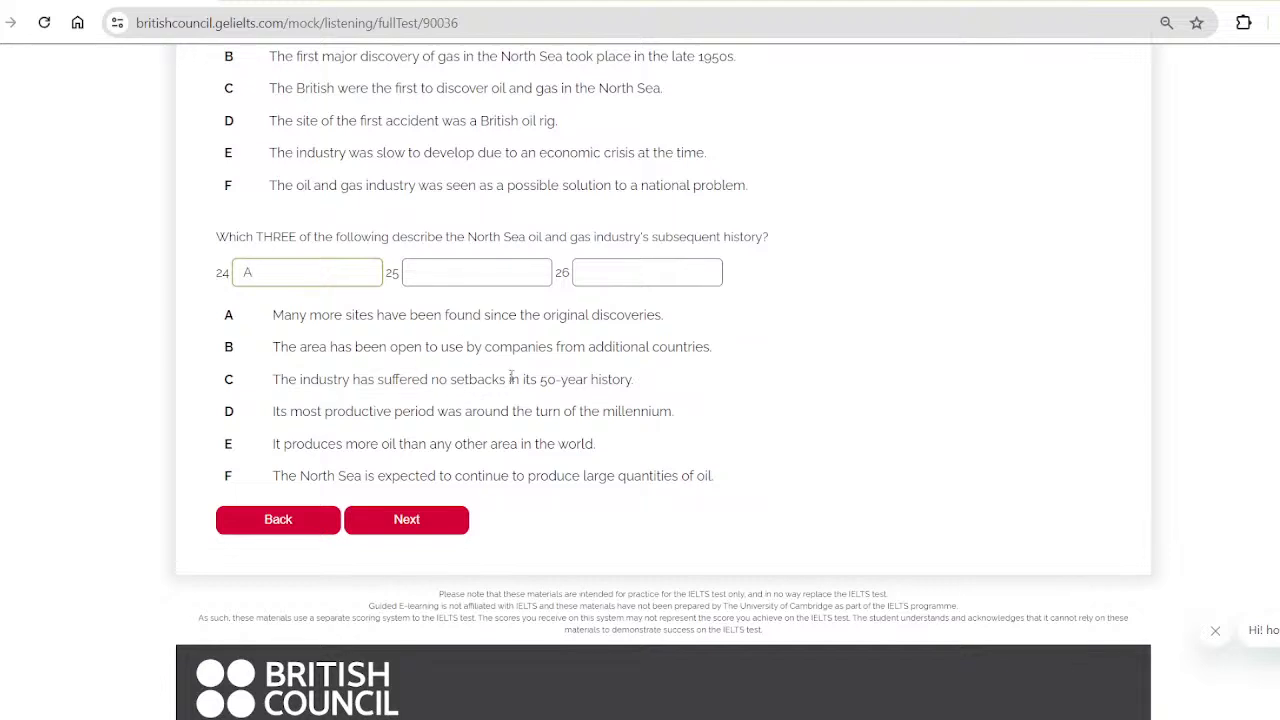
{"action": "scroll", "coordinate": [511, 375], "scroll_direction": "down", "scroll_amount": 1}
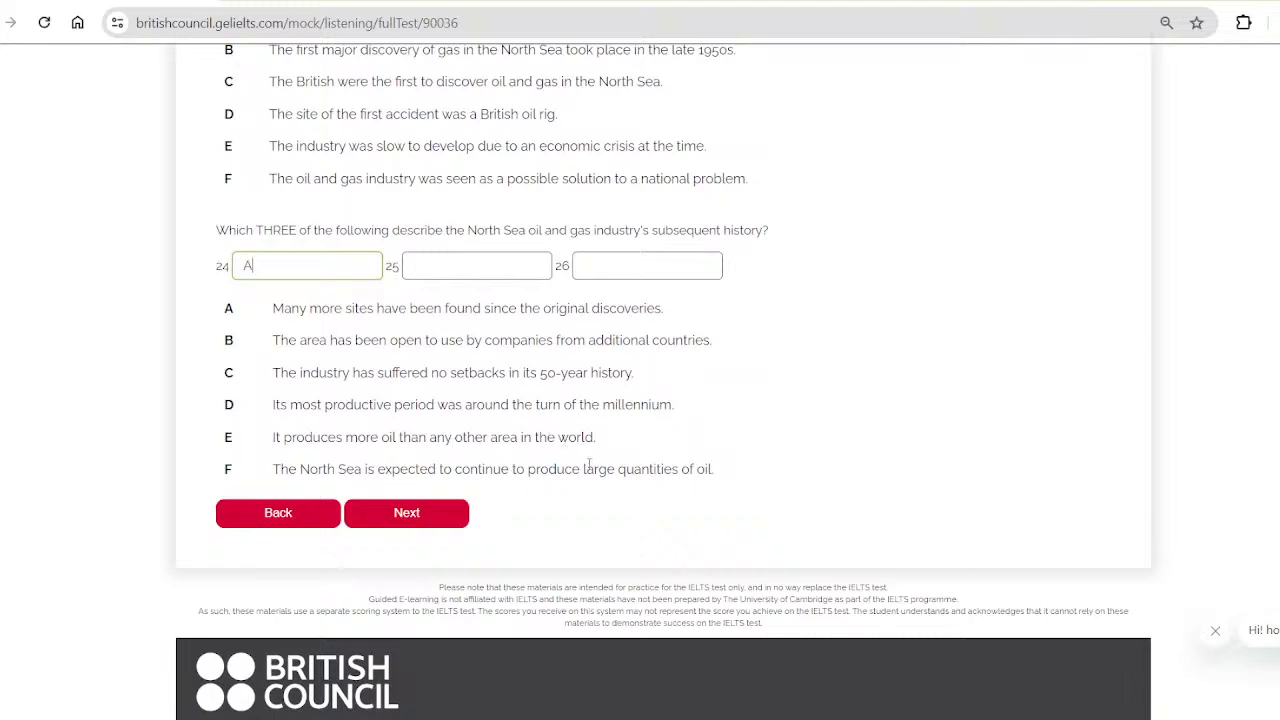
{"action": "left_click", "coordinate": [652, 264]}
{"action": "left_click", "coordinate": [468, 272]}
{"action": "type", "text": "D"}
{"action": "left_click", "coordinate": [650, 270]}
{"action": "type", "text": "C"}
Change the answer to question 25 to C and the answer to question 26 to D
{"action": "double_click", "coordinate": [438, 267]}
{"action": "type", "text": "C"}
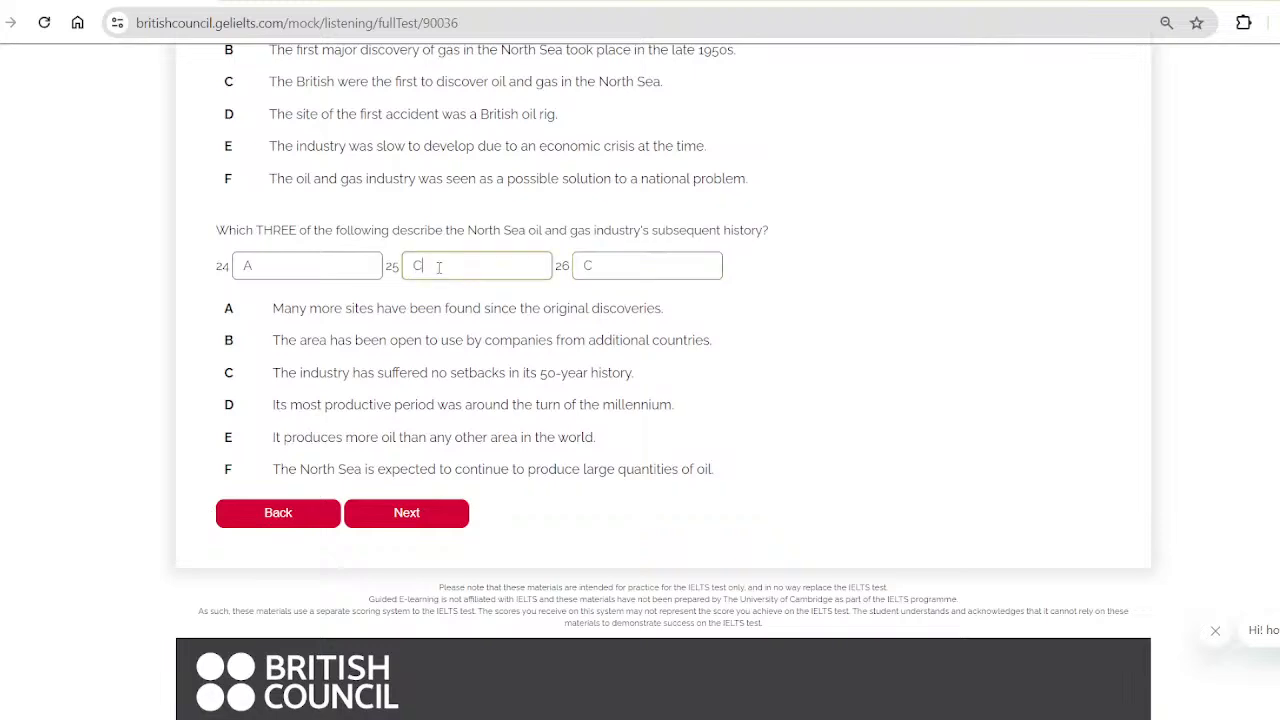
{"action": "left_click", "coordinate": [634, 263]}
{"action": "double_click", "coordinate": [634, 261]}
{"action": "type", "text": "D"}
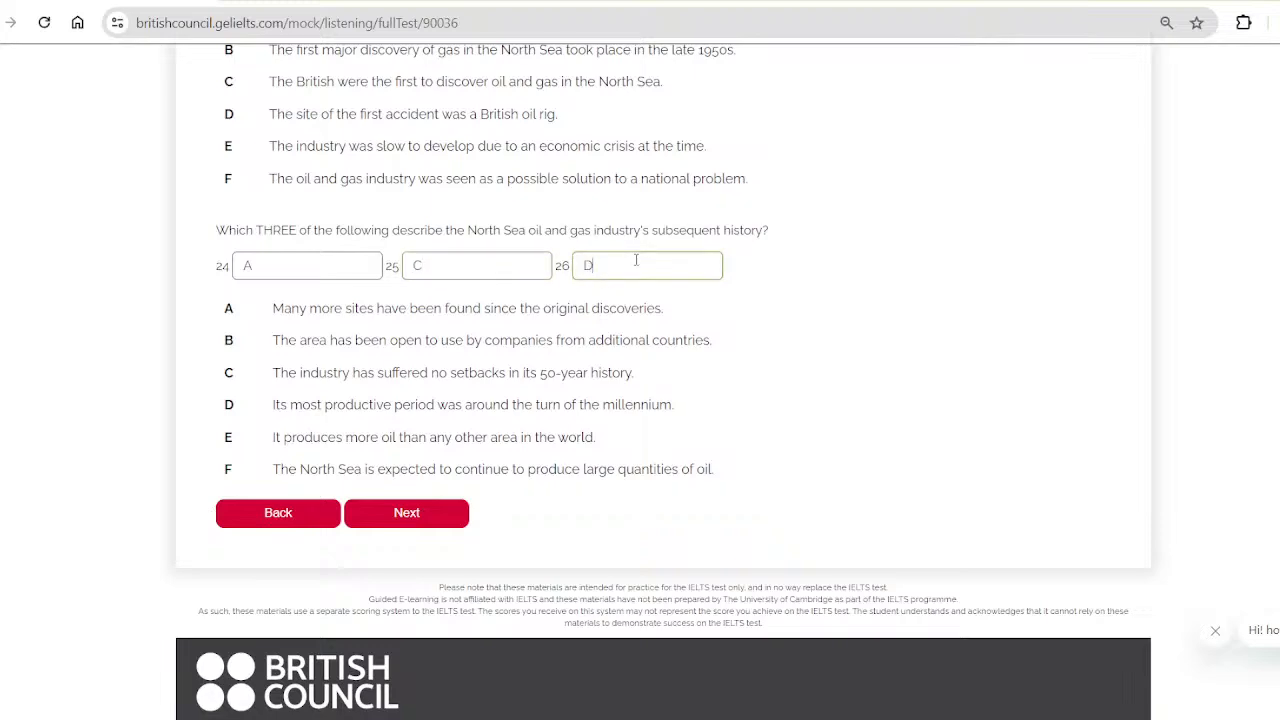